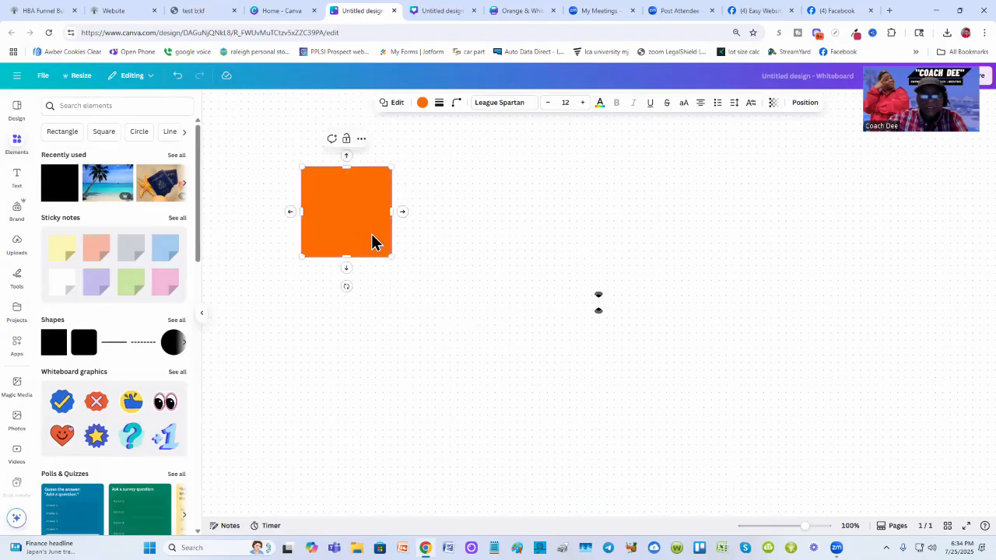
- Enlarge the orange square to roughly twice its original size
drag(391, 256, 462, 331)
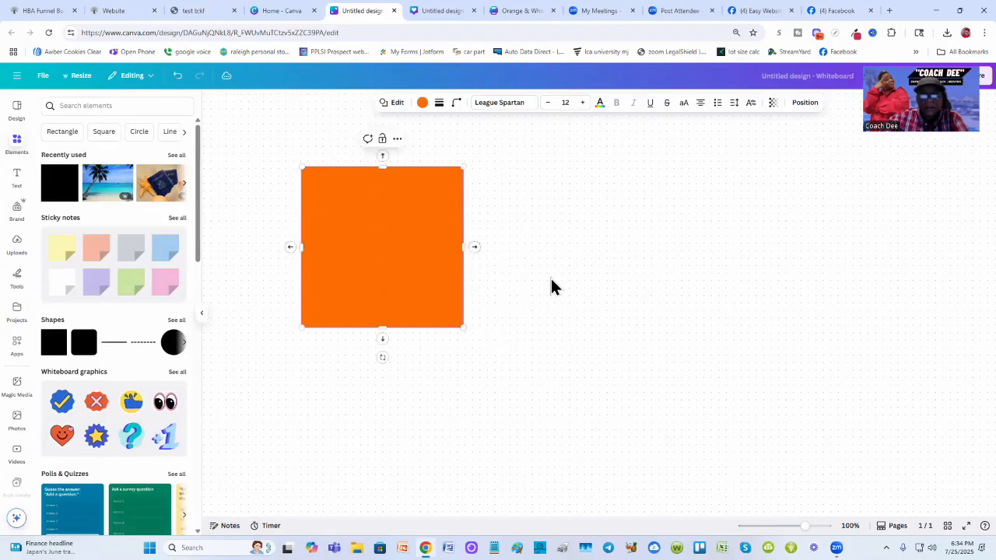
click(551, 278)
click(375, 247)
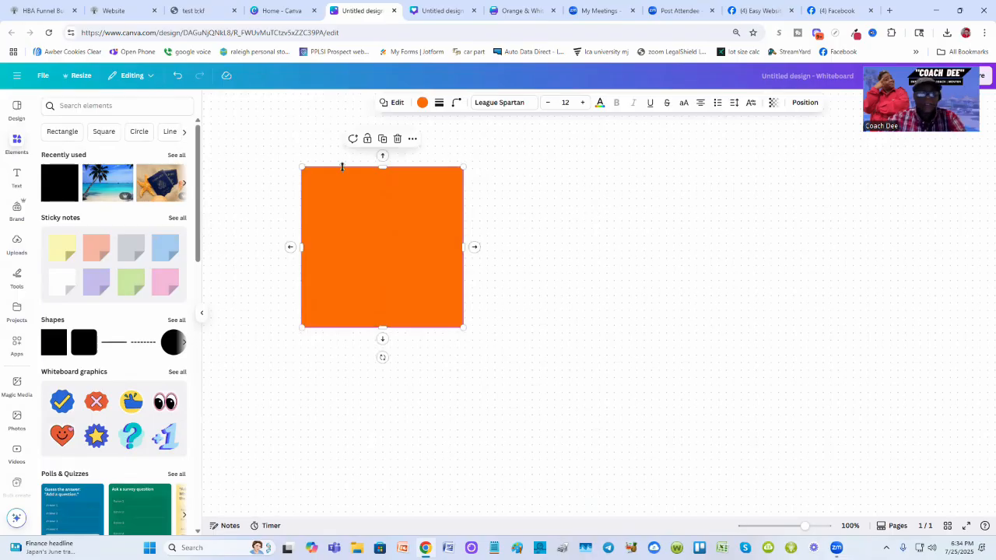
- Add a heading text box reading "opt page" and place it above the orange square
click(15, 178)
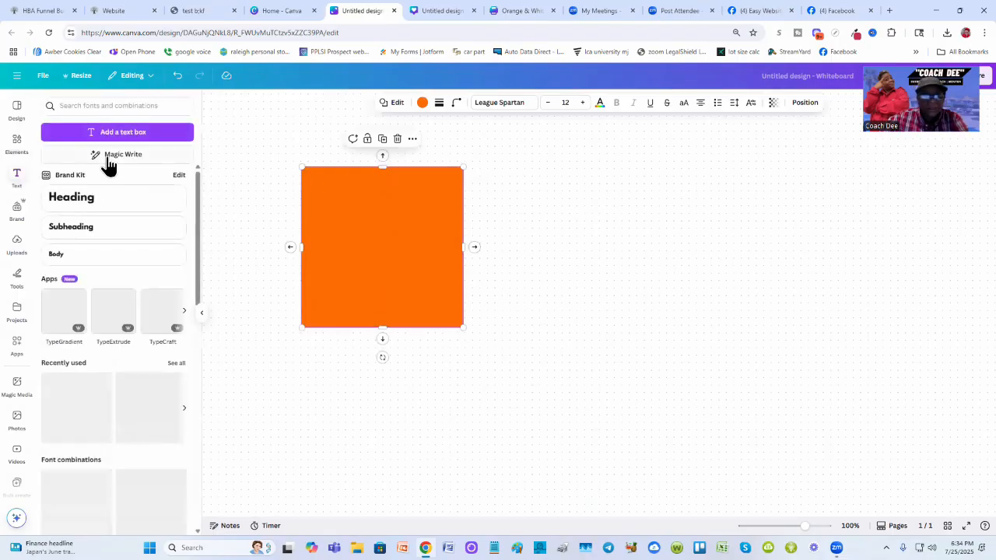
click(94, 201)
key(BackSpace)
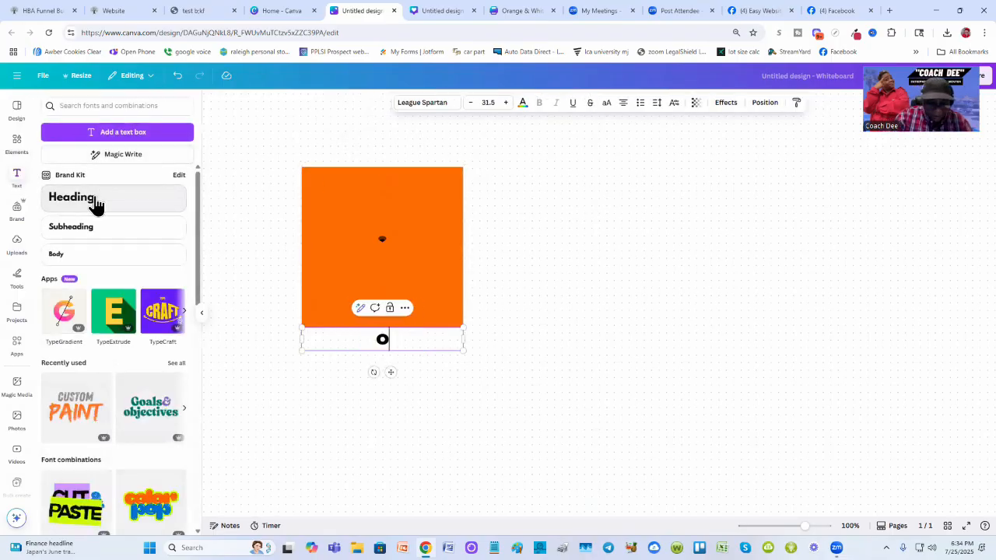
text(opt page)
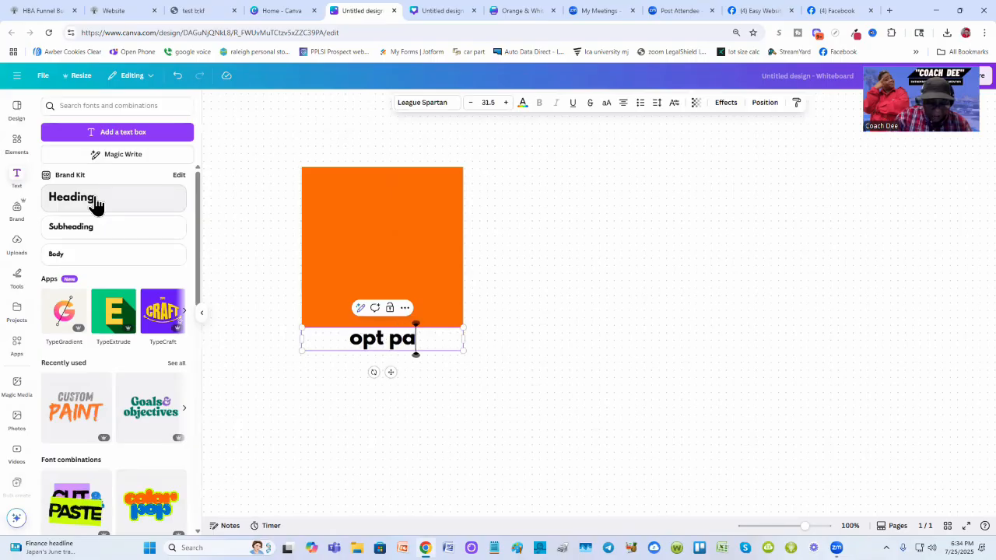
click(580, 292)
drag(408, 343, 403, 145)
click(576, 212)
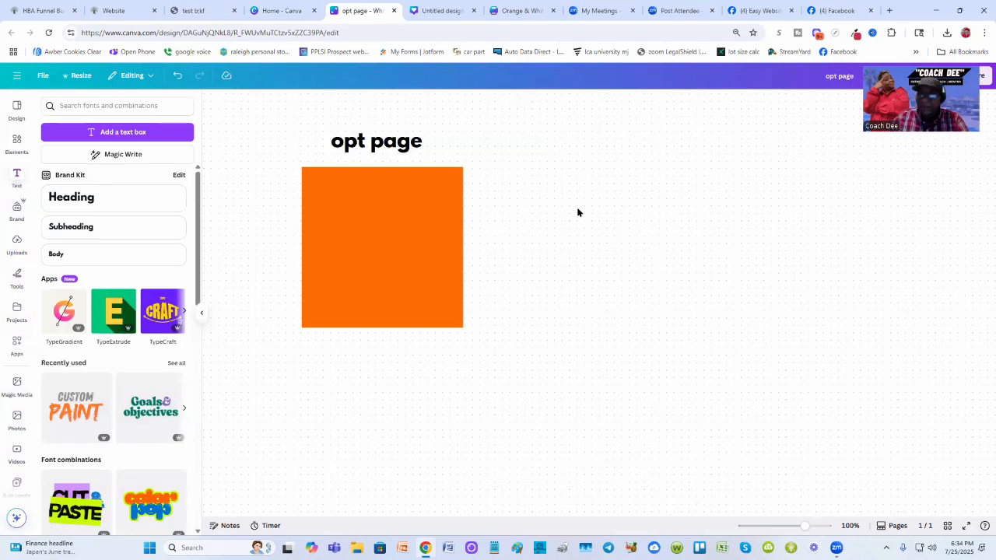
- Edit the heading so it reads "opt in page"
click(370, 145)
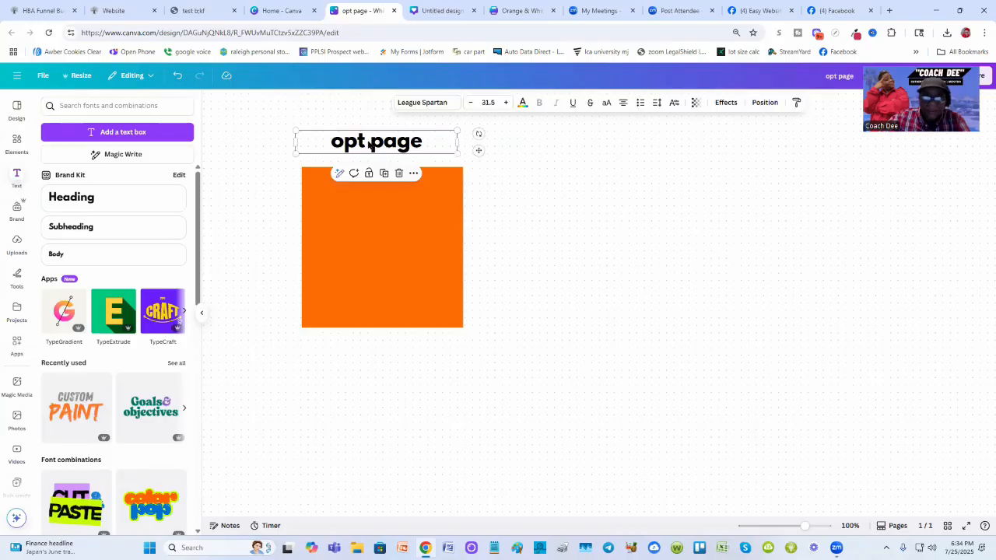
click(365, 141)
text(in)
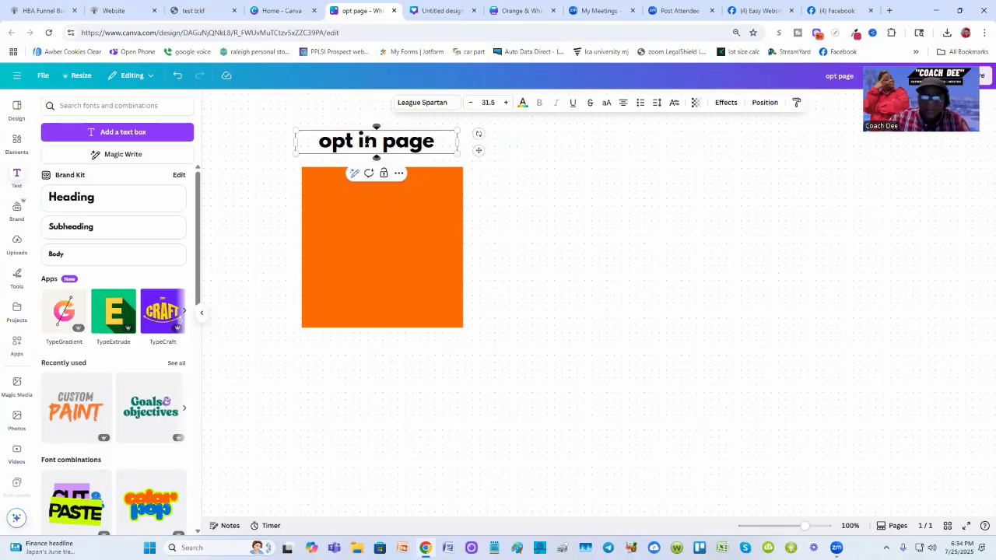
click(585, 207)
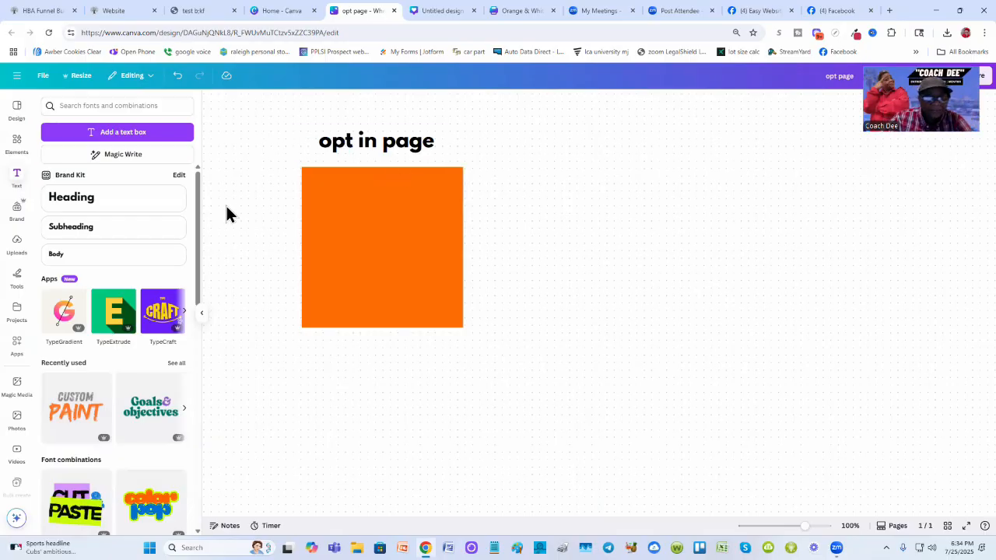
- Duplicate the heading into the top of the orange square and change the copy's text to "headline"
click(358, 144)
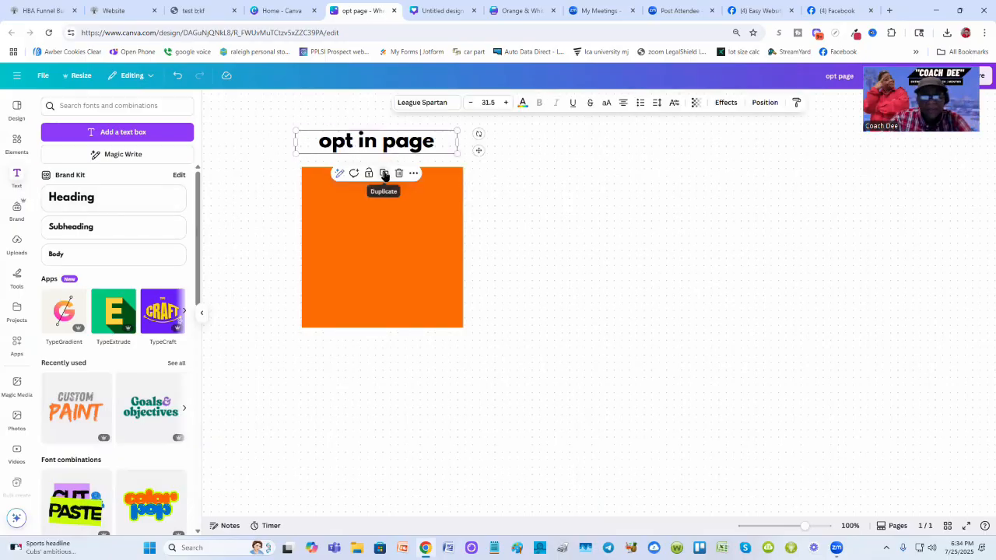
click(376, 180)
drag(381, 149, 383, 192)
double_click(382, 191)
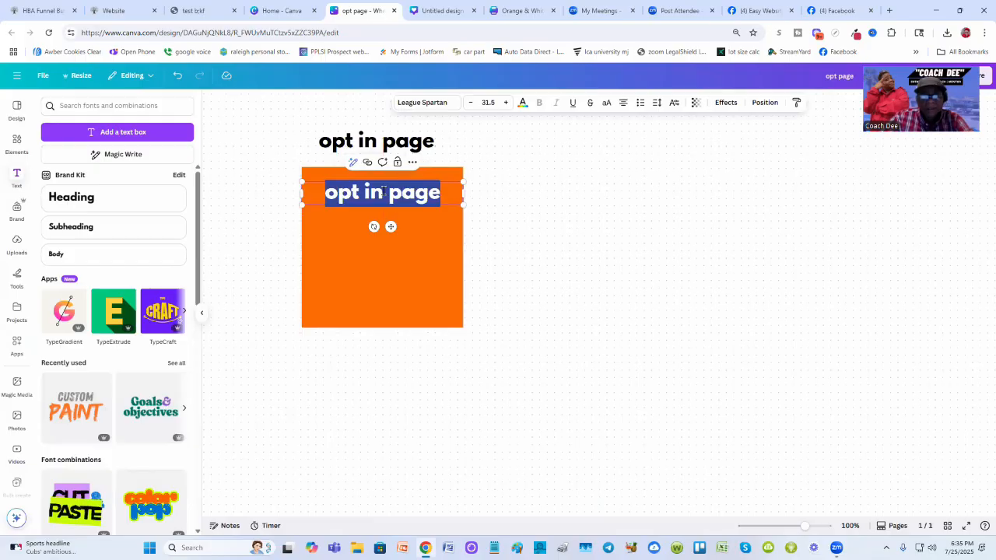
text(he)
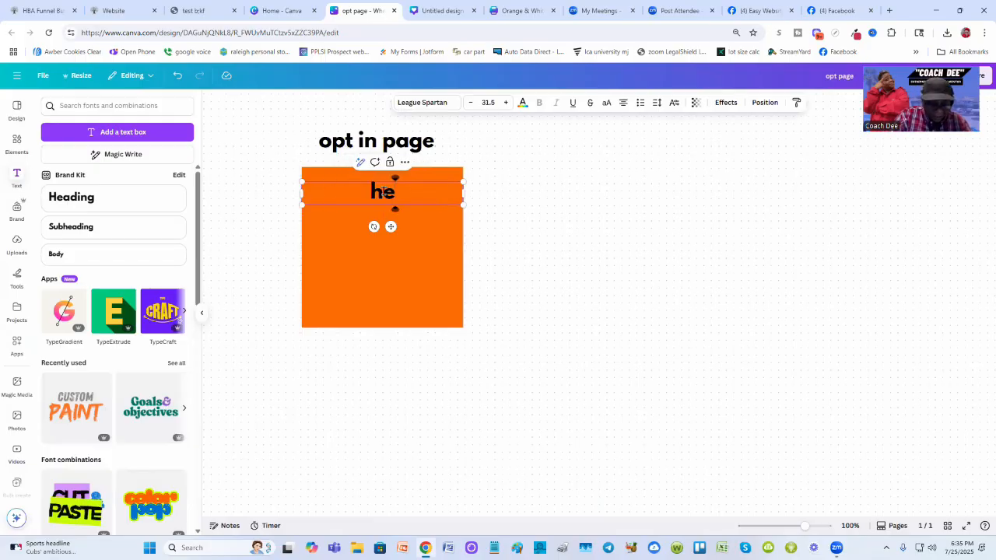
text(adline)
click(624, 200)
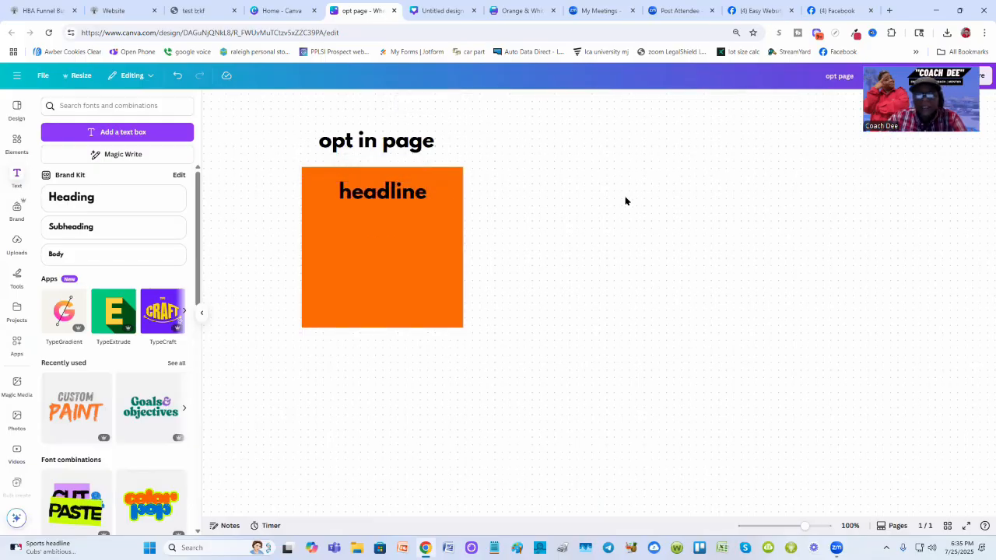
- Raise the headline to the square's top edge and add a duplicated line beneath it reading "subheadline"
drag(410, 195, 408, 183)
click(545, 203)
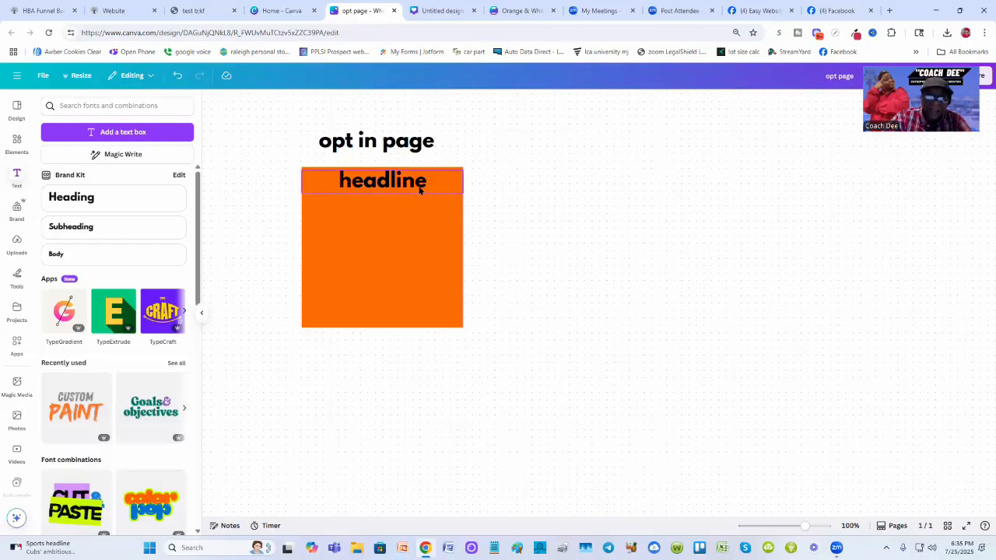
click(389, 184)
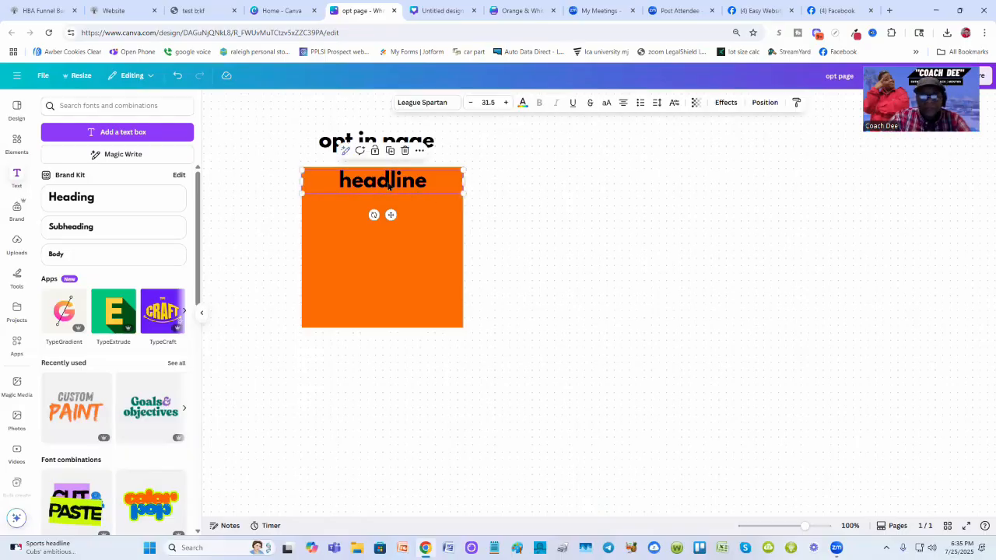
click(389, 151)
drag(395, 202, 387, 224)
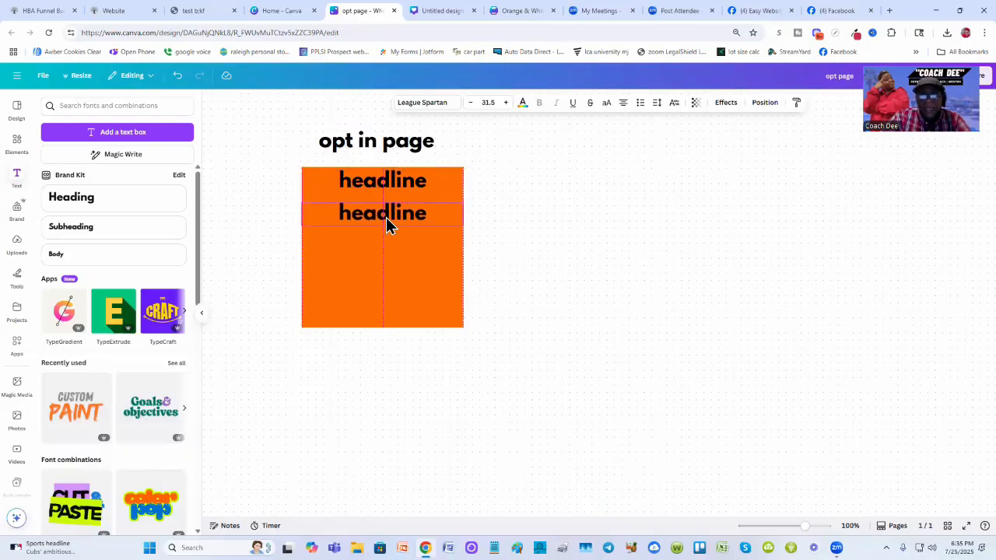
double_click(383, 214)
text(sub)
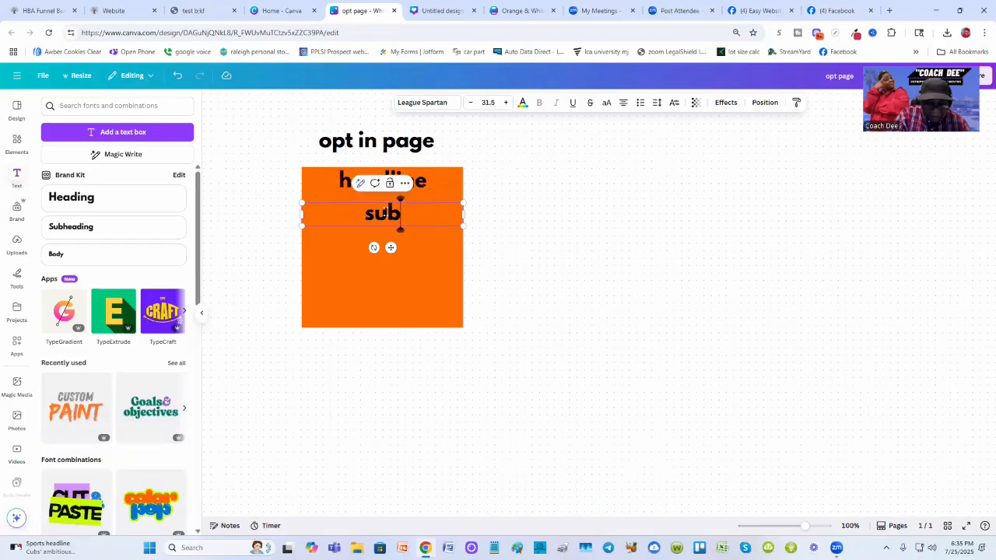
text(headline)
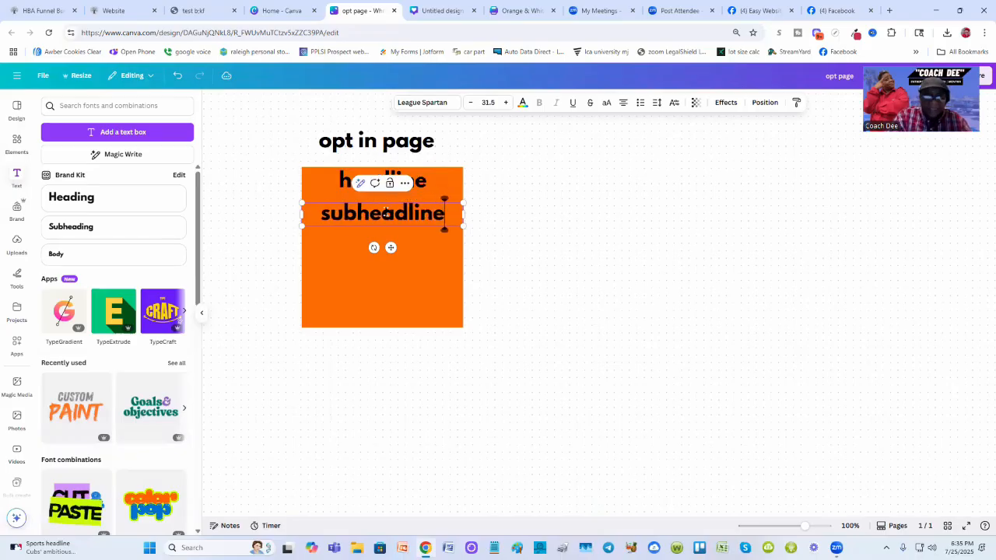
click(564, 228)
- Move the subheadline text up directly beneath the headline
drag(396, 225, 399, 216)
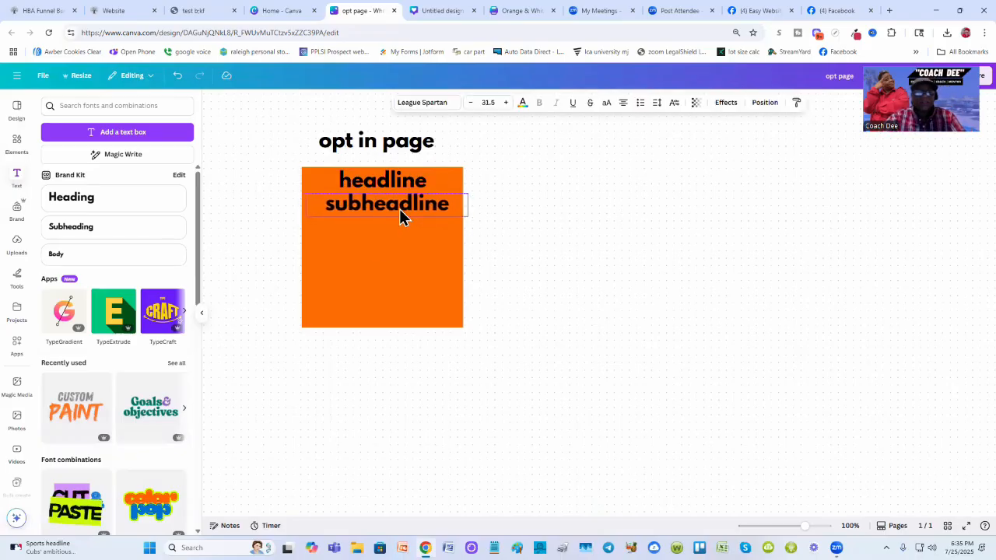
click(597, 218)
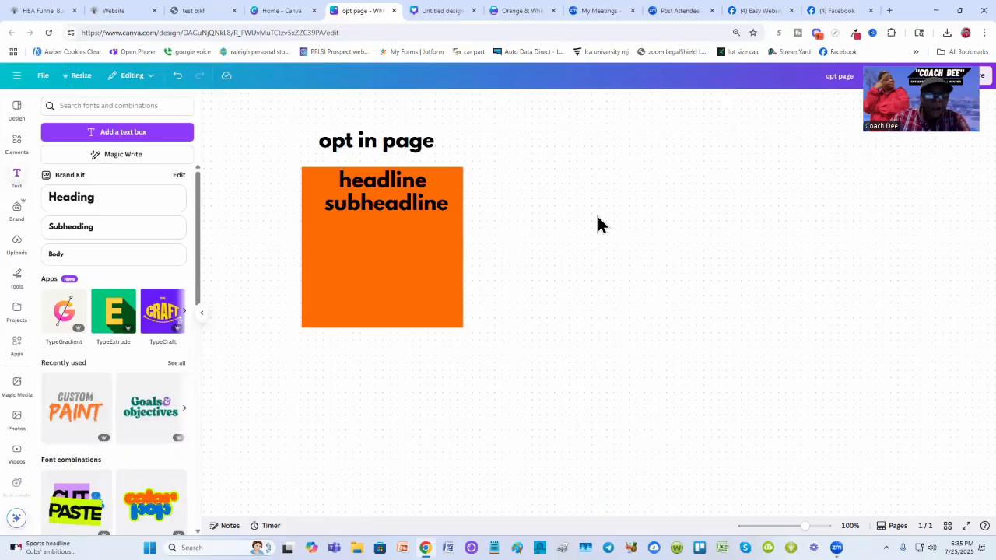
click(372, 202)
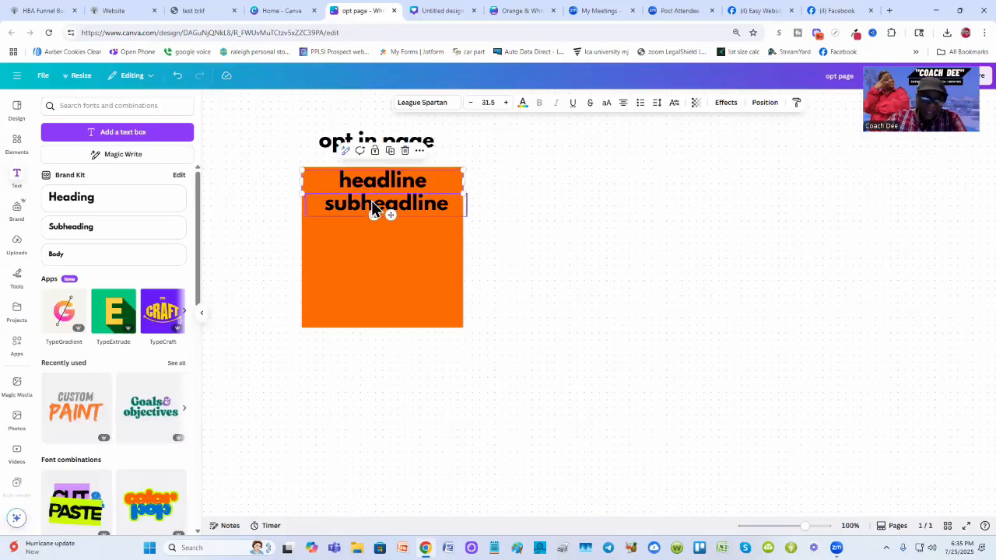
click(371, 202)
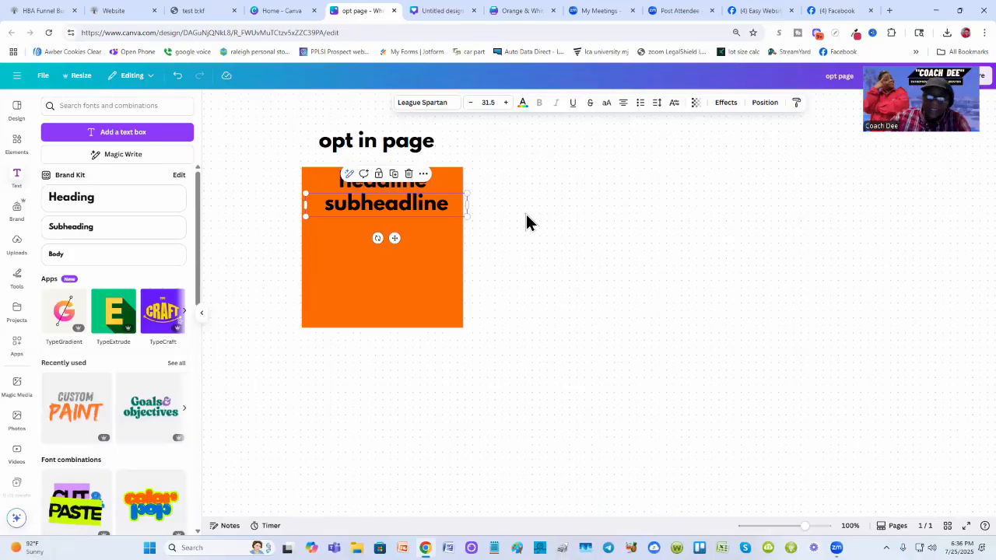
- Duplicate the subheadline below it and change the copy's text to "optin button/section"
click(393, 267)
click(390, 207)
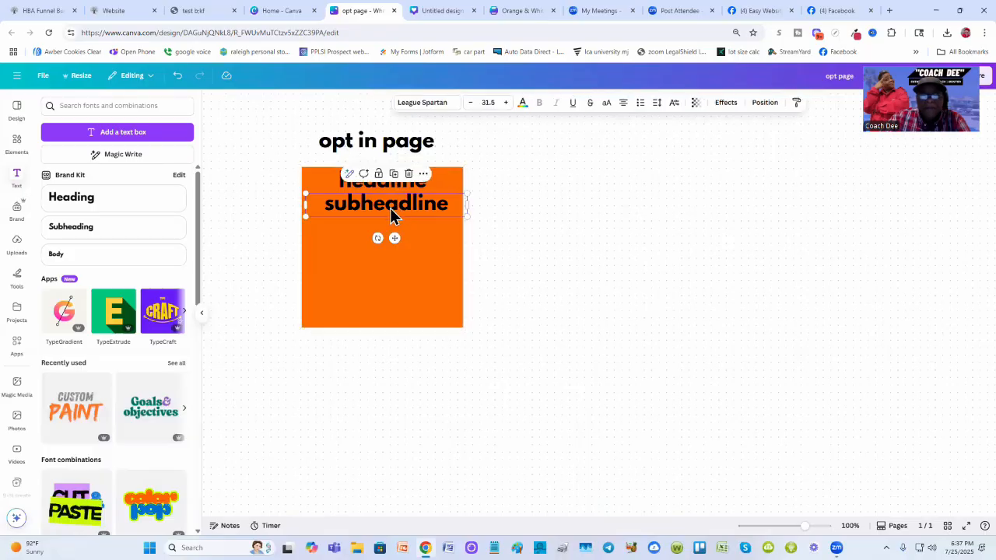
click(393, 174)
drag(407, 217, 384, 262)
double_click(392, 262)
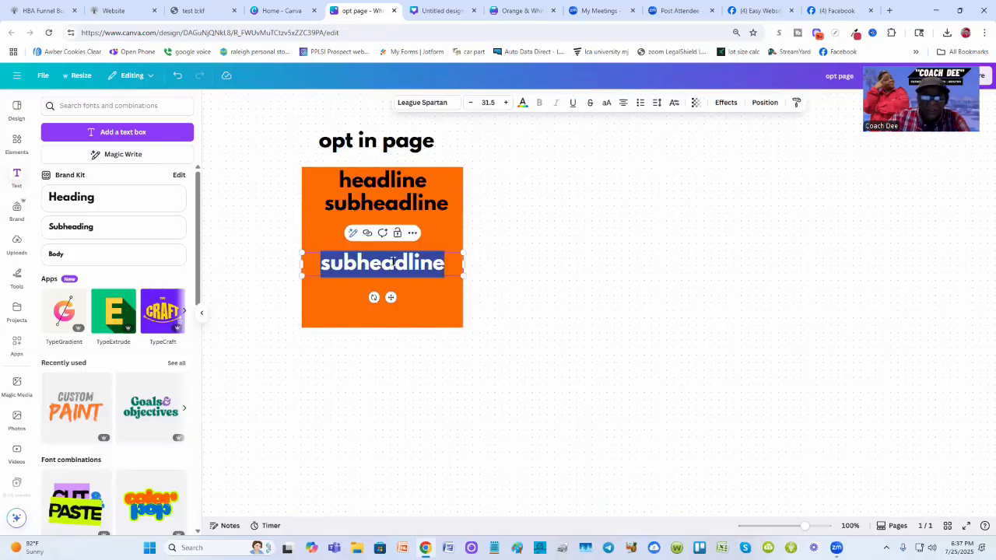
text(optin)
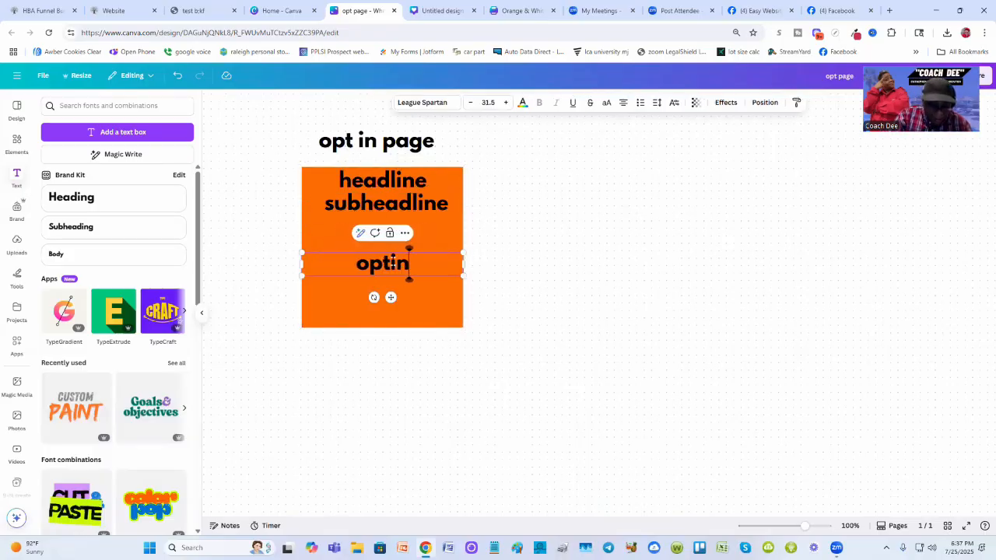
text( button)
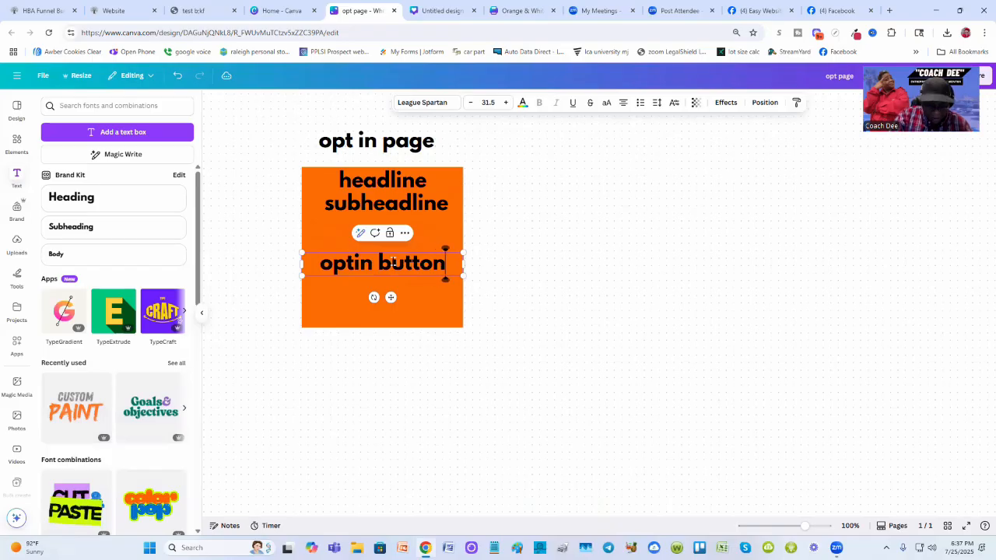
text(/secv)
key(BackSpace)
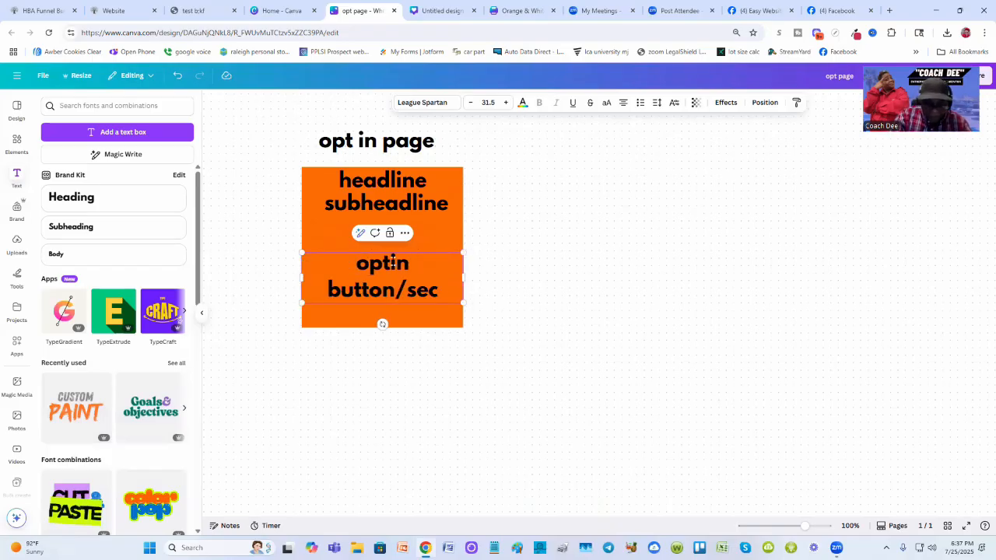
text(tion)
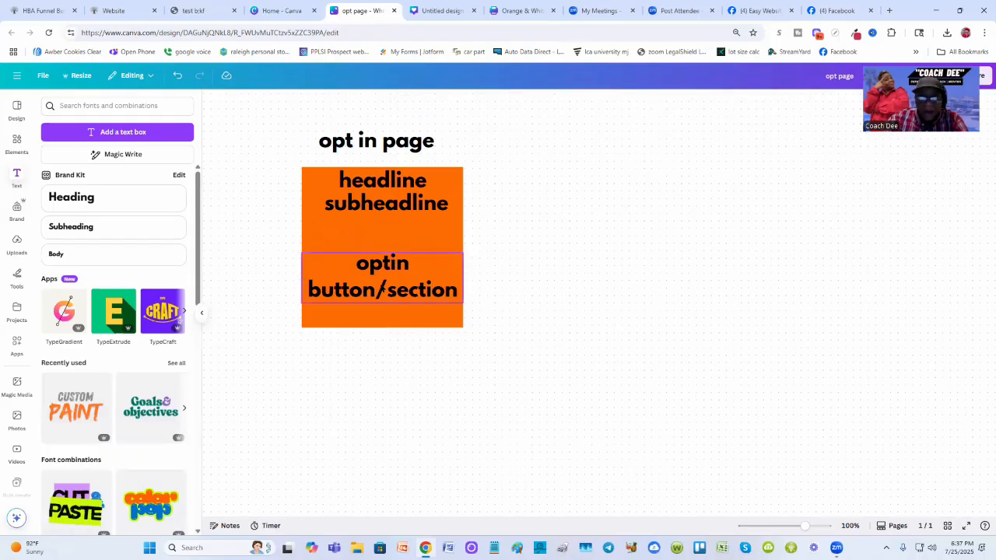
- Move the "optin button/section" text up so it sits just under the subheadline
drag(380, 285, 376, 267)
click(554, 268)
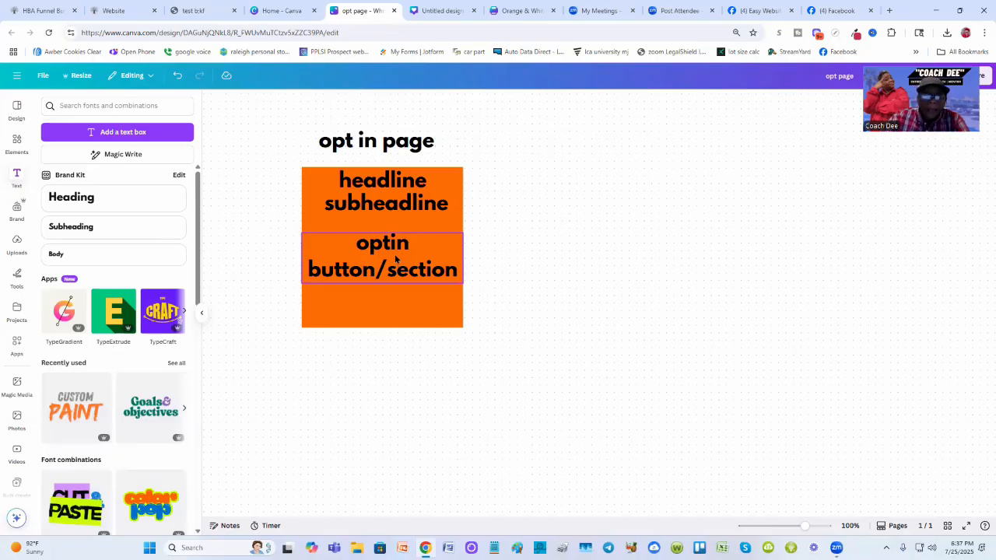
drag(395, 265, 396, 248)
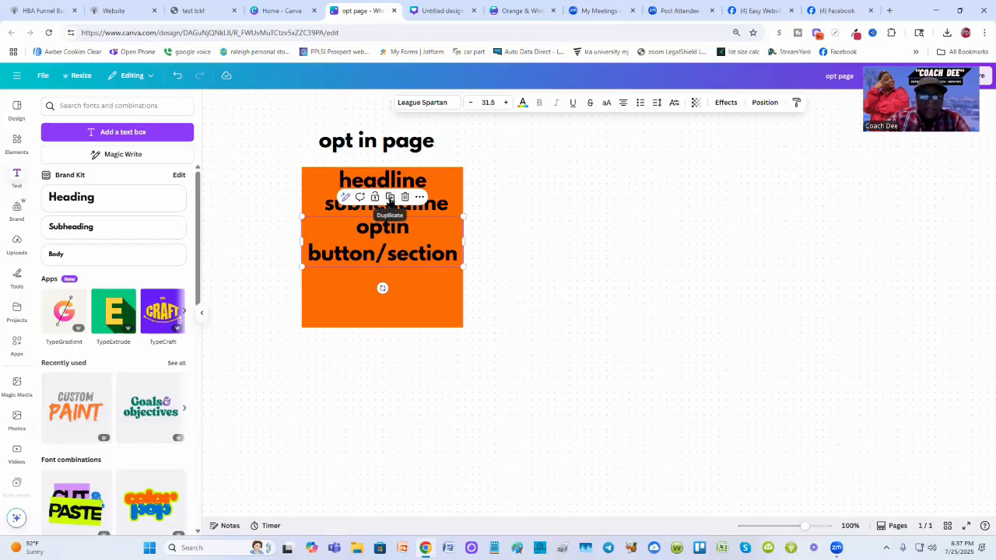
- Duplicate the optin text below, change it to "testimonial section", and place it at the bottom of the square
drag(381, 219, 386, 294)
double_click(383, 291)
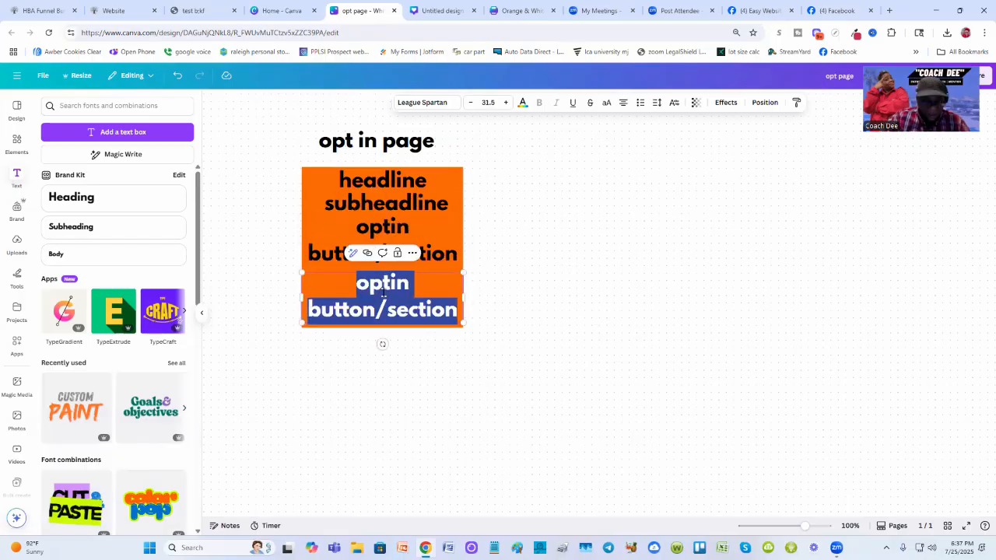
text(testimo)
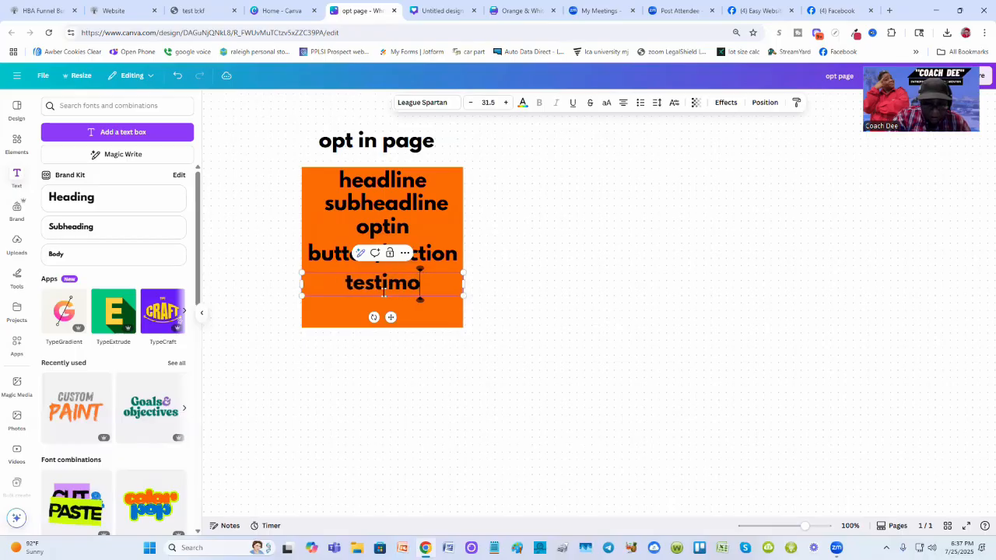
text(nial section)
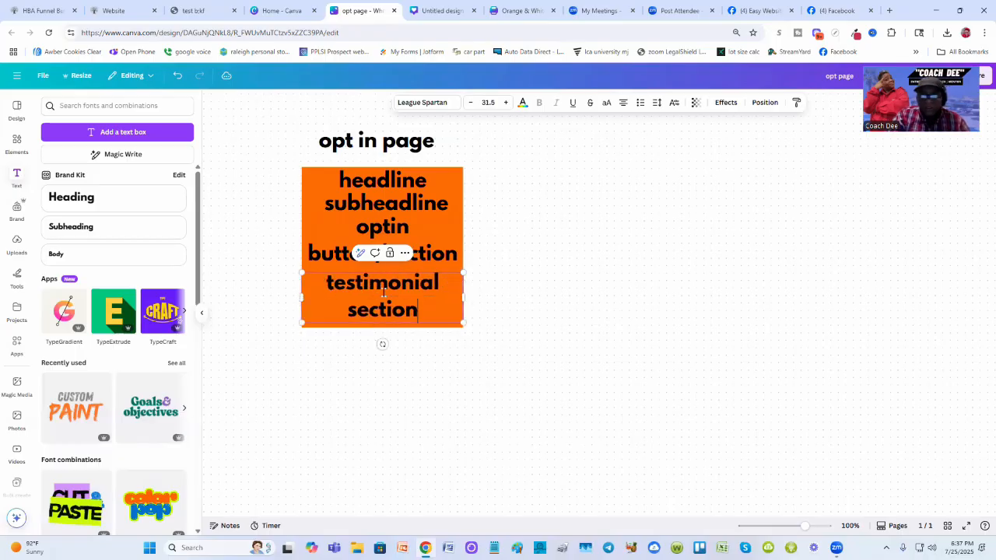
click(614, 302)
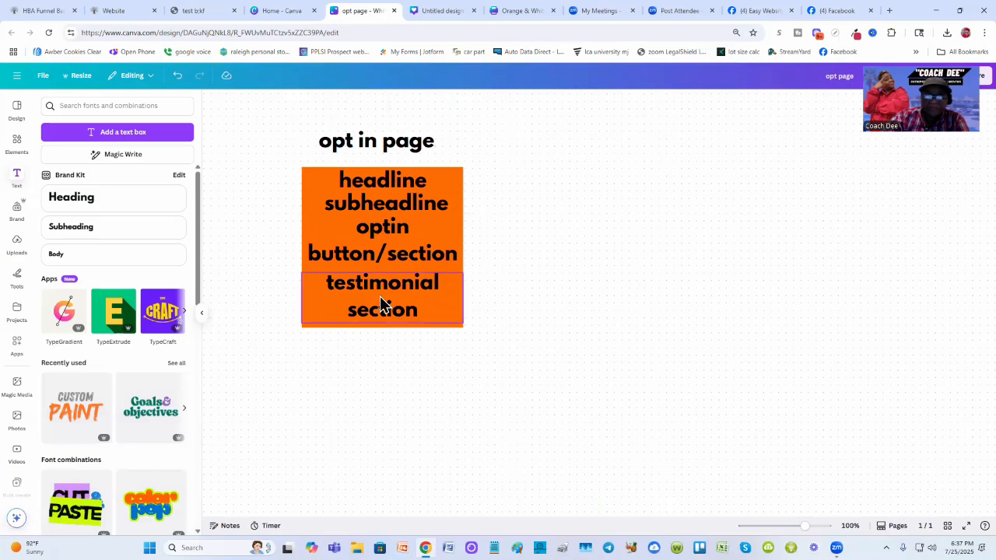
drag(380, 295, 380, 305)
triple_click(325, 290)
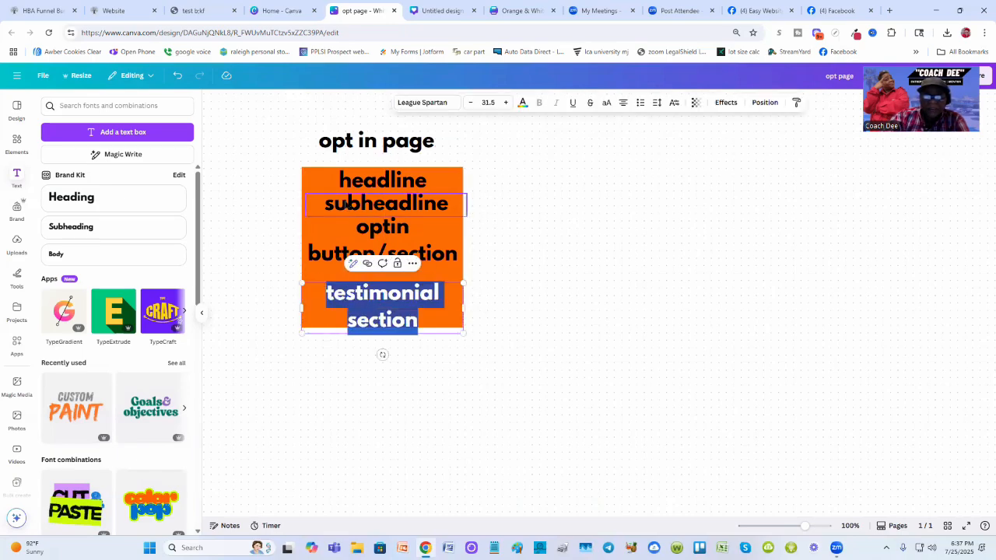
- Number the headline text "1." and the subheadline text "2."
click(342, 184)
click(336, 182)
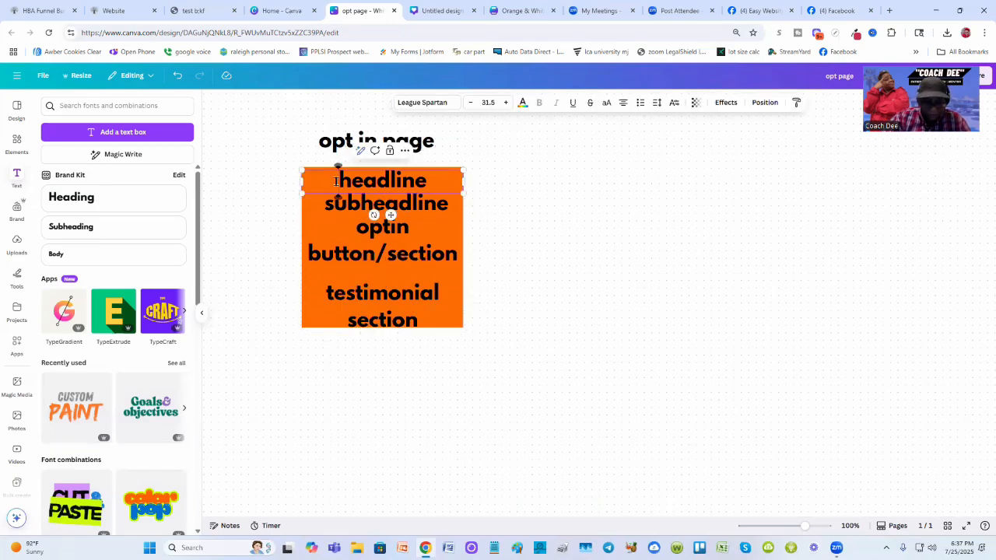
text(1.)
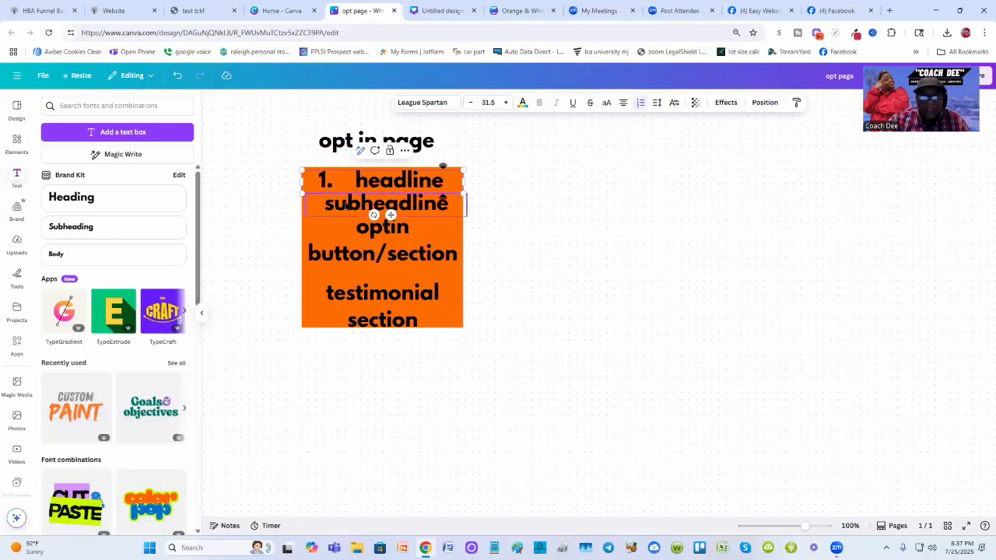
click(346, 206)
click(346, 205)
click(328, 204)
text(2)
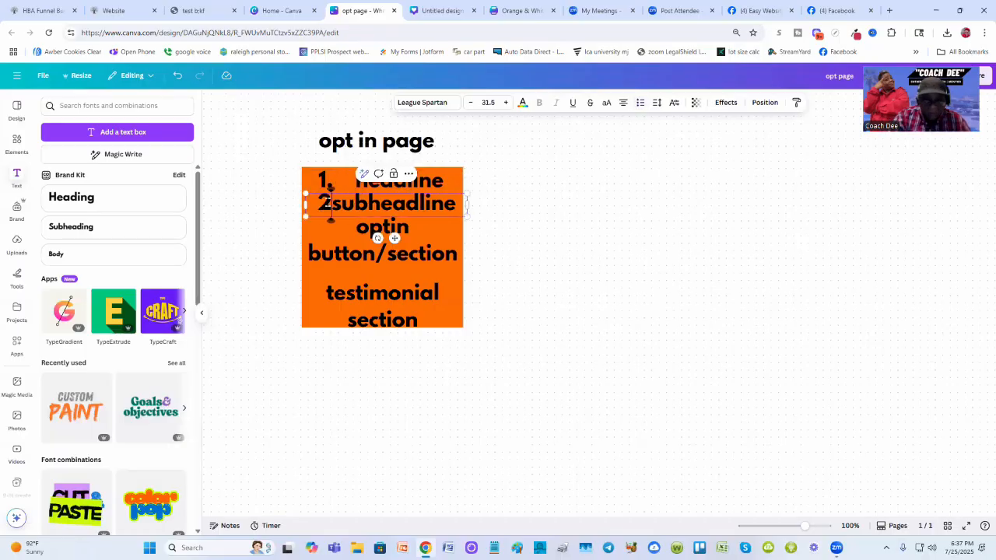
text(.)
key(BackSpace)
text(.)
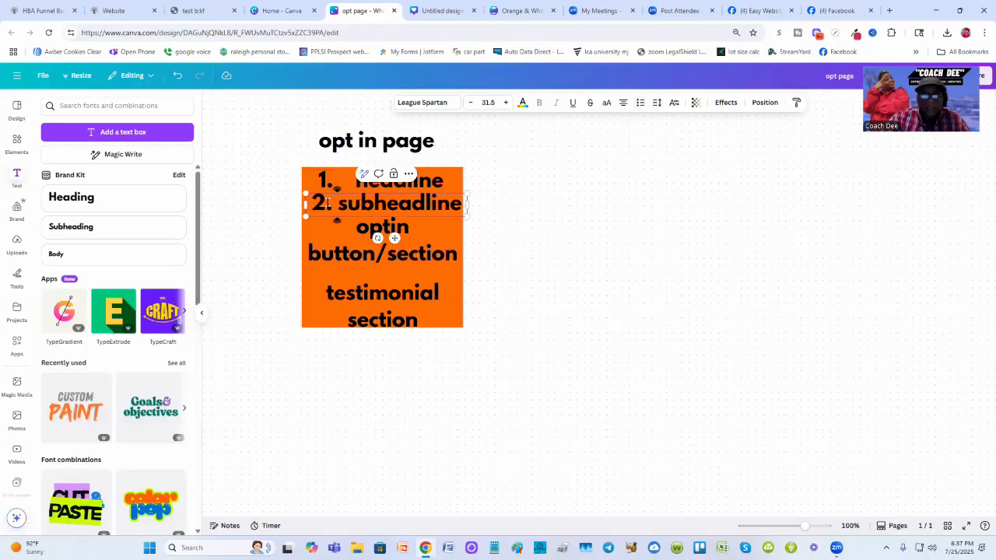
click(588, 228)
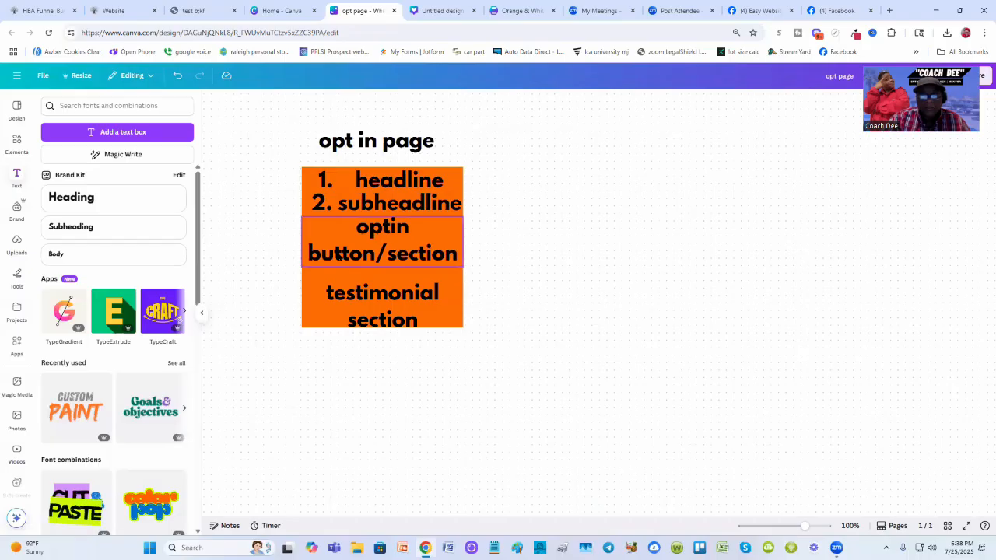
- Add "3." to the optin button/section text and "4." before the testimonial section text
click(340, 257)
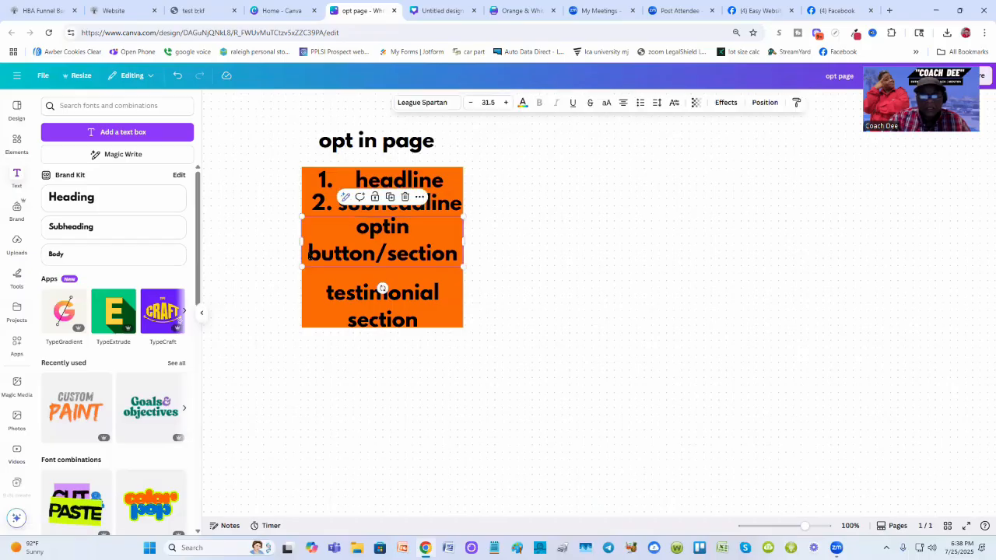
click(307, 251)
text(3.)
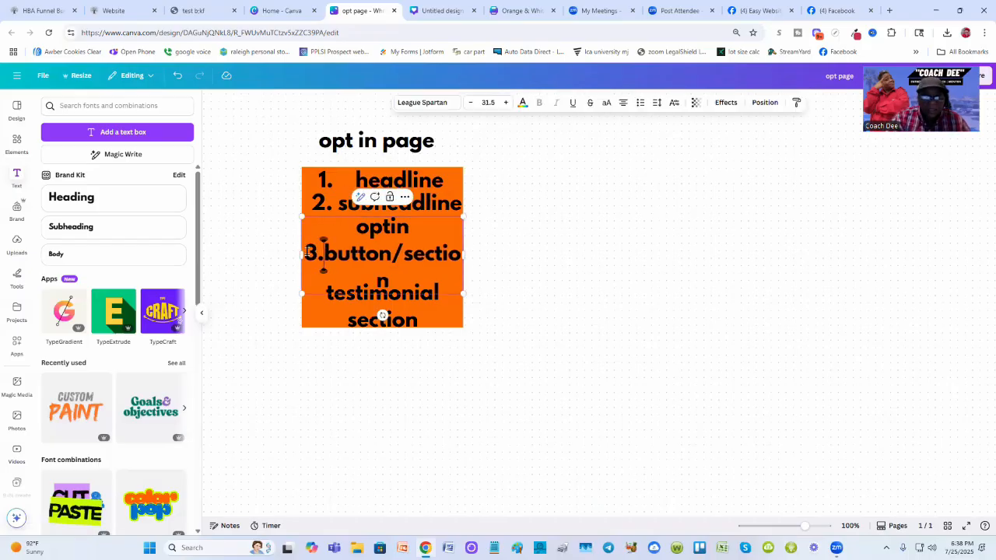
click(327, 293)
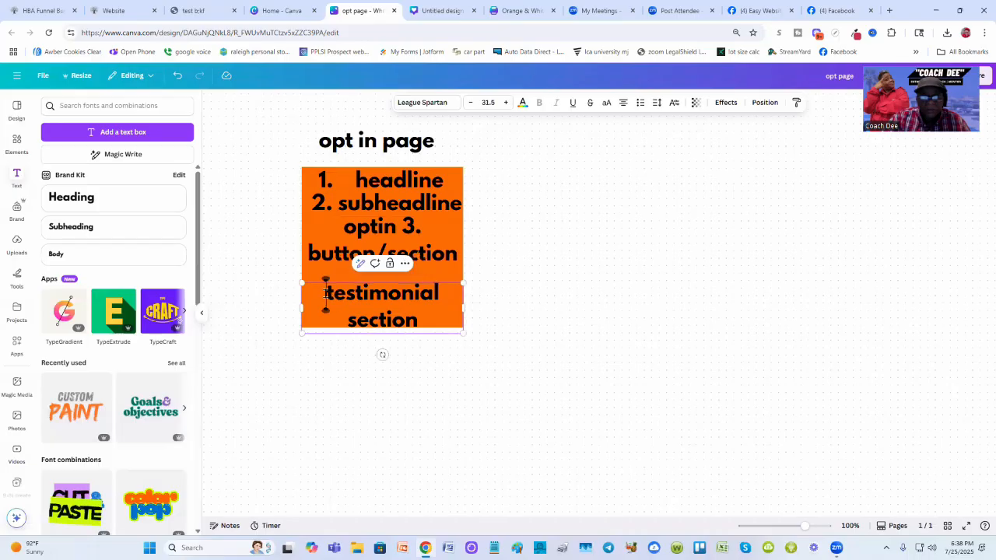
text(4.)
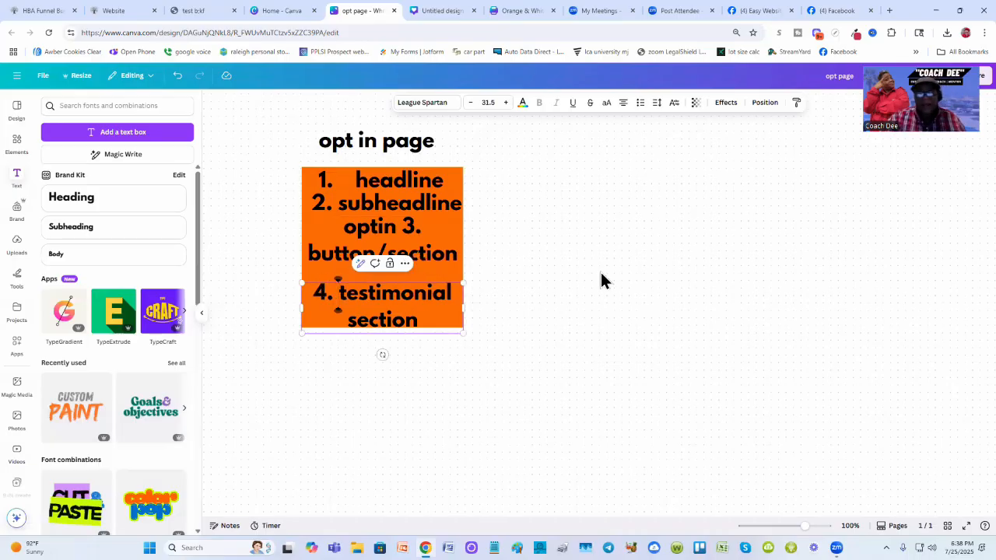
click(645, 265)
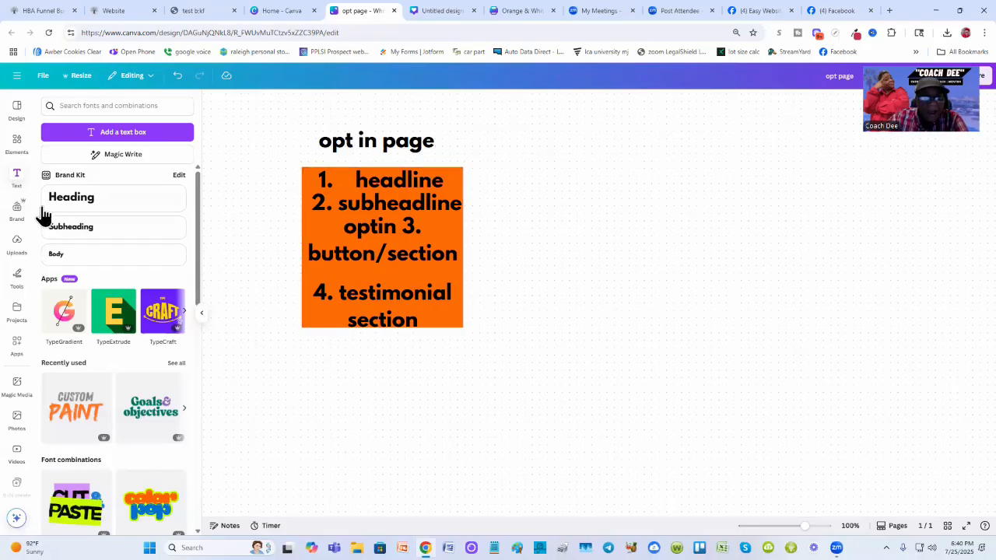
- Add an orange square to the right of the opt-in block and resize it to roughly match its size
click(16, 144)
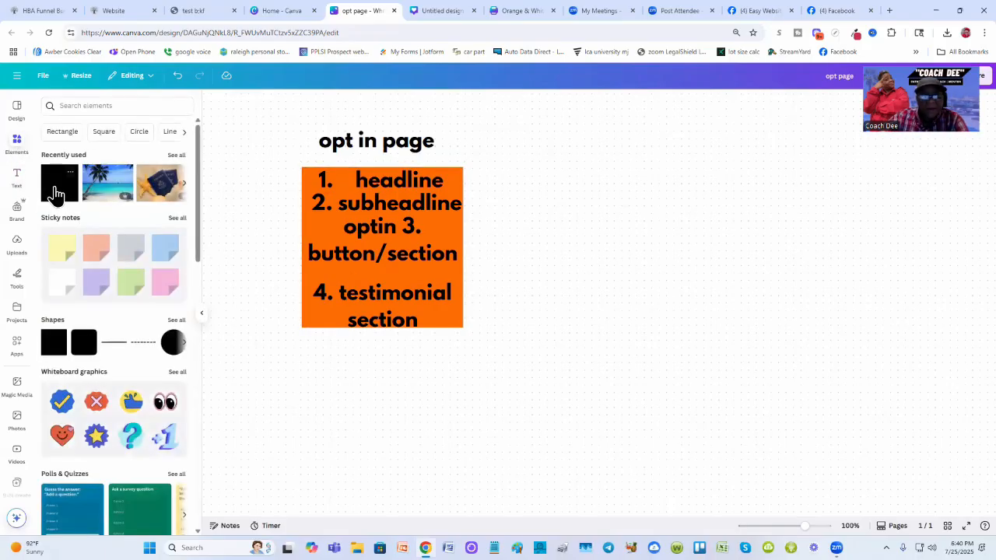
click(51, 193)
drag(598, 292, 616, 208)
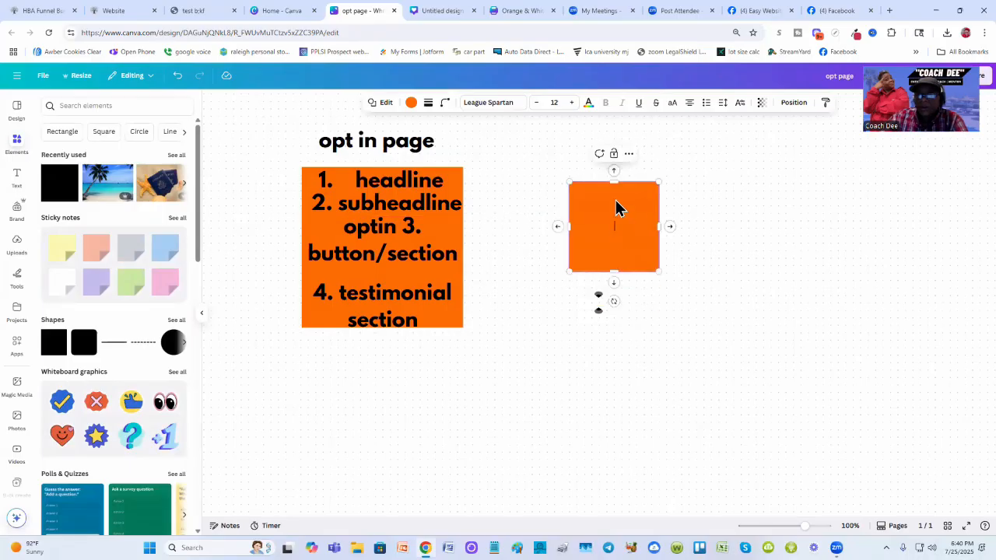
drag(614, 273, 618, 313)
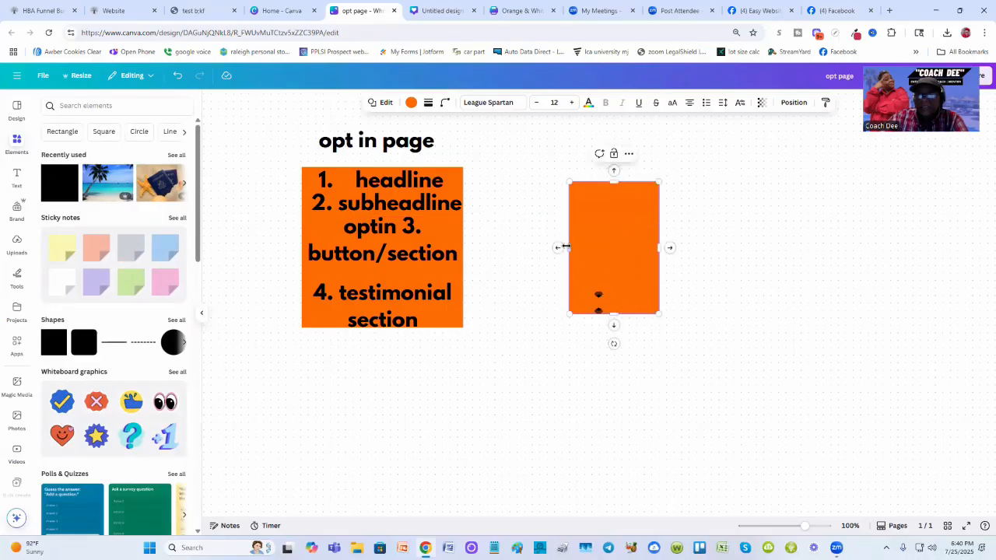
drag(567, 247, 521, 248)
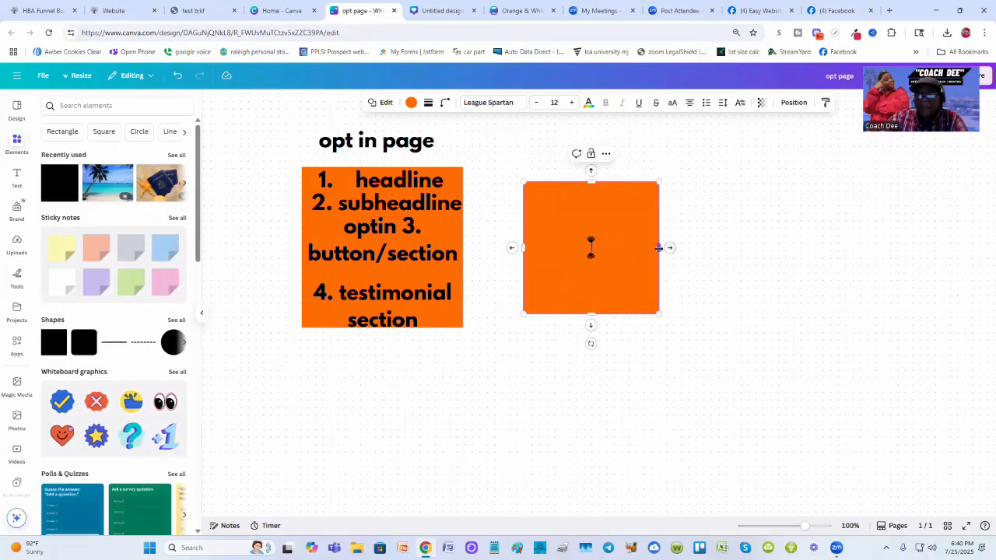
drag(663, 249, 696, 247)
drag(606, 182, 606, 157)
- Duplicate the "opt in page" title, move the copy above the new block, and change it to "thank you page"
click(370, 142)
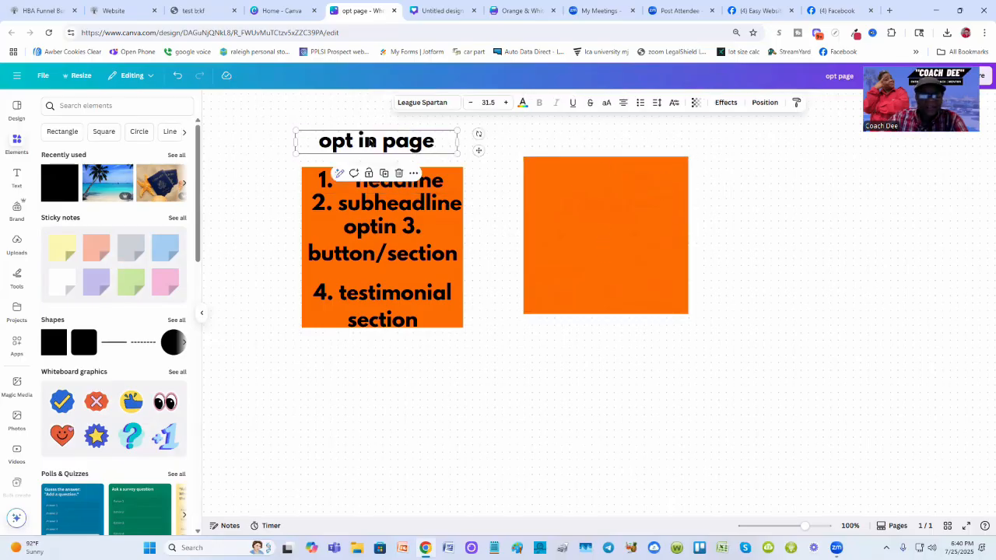
click(384, 172)
drag(384, 152, 583, 145)
double_click(581, 142)
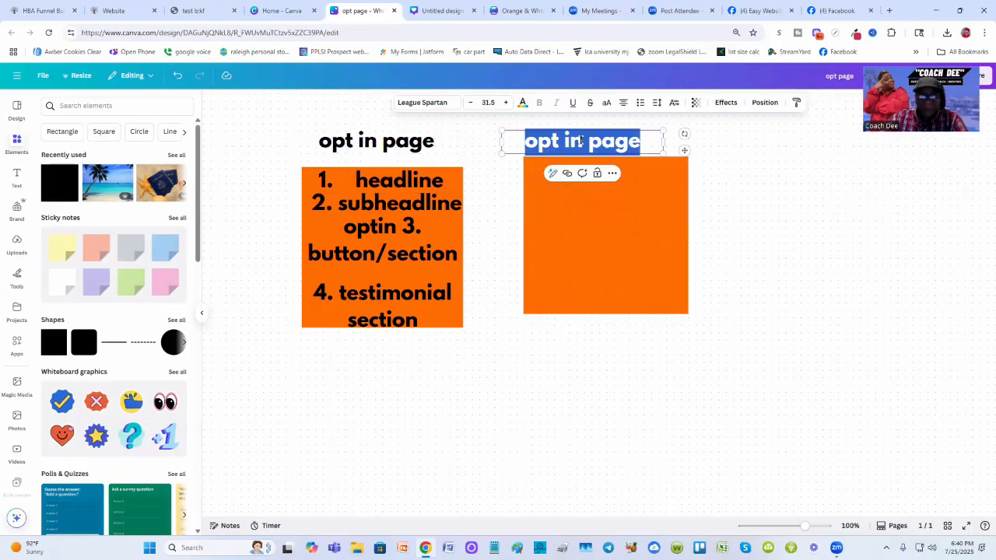
text(thank you page)
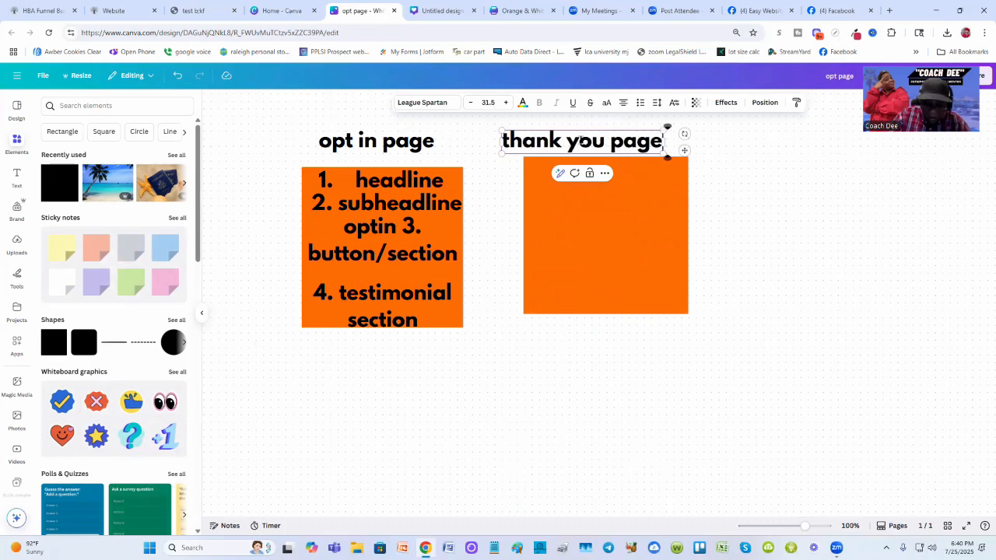
- Add a second line "/next pg" to the new title and move the title up above the block
key(Return)
text(/next)
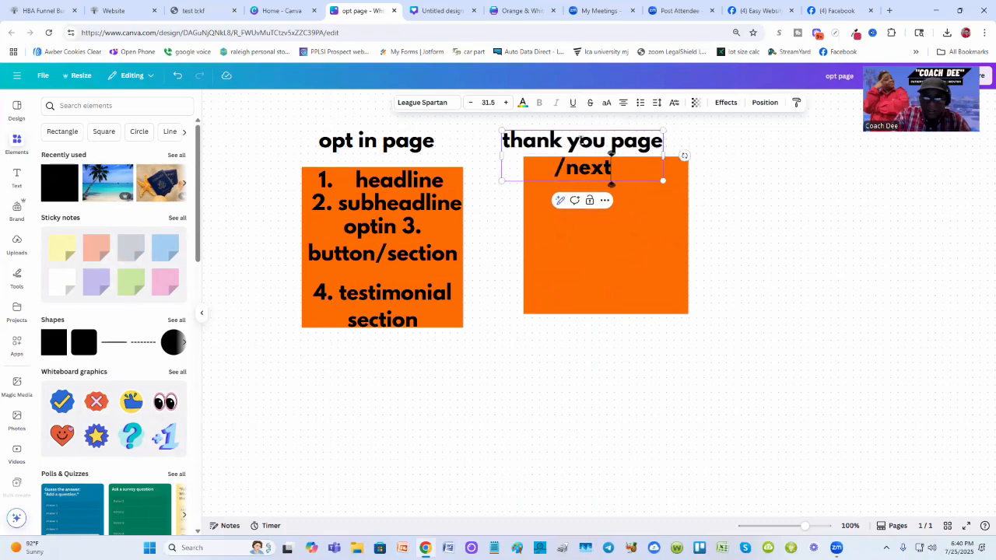
text( pg)
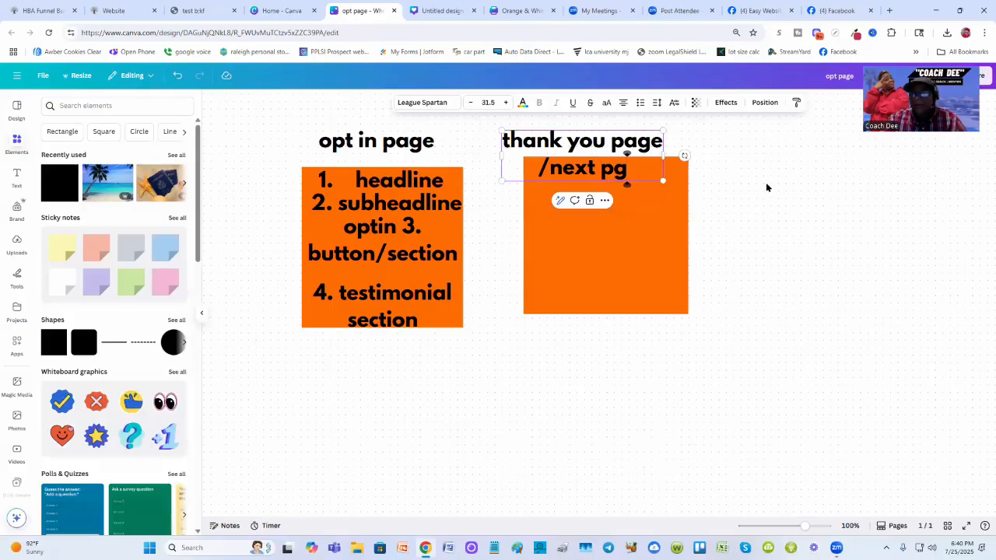
click(765, 182)
drag(603, 147, 625, 133)
click(761, 229)
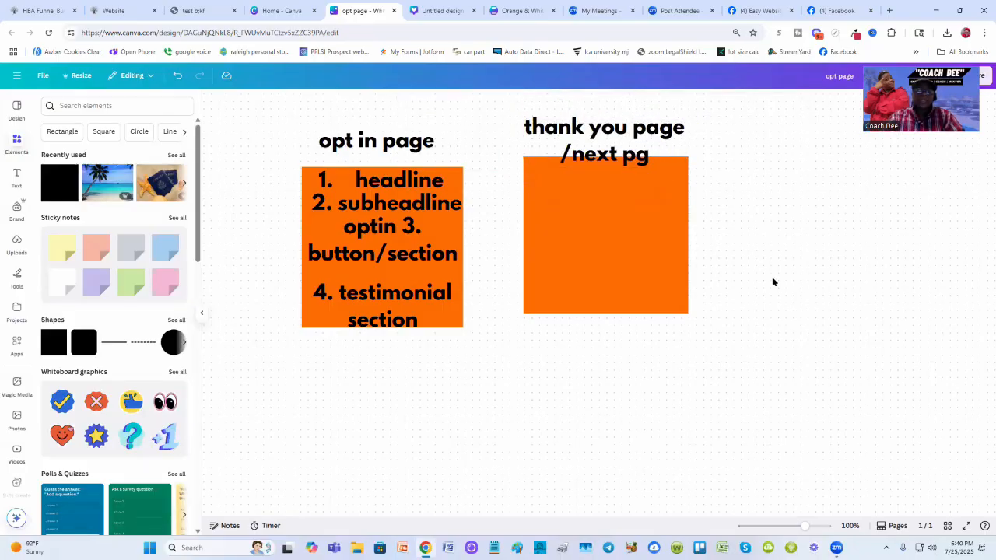
- Duplicate the thank-you title and place the copy inside the new orange block
scroll(773, 282, up, 1)
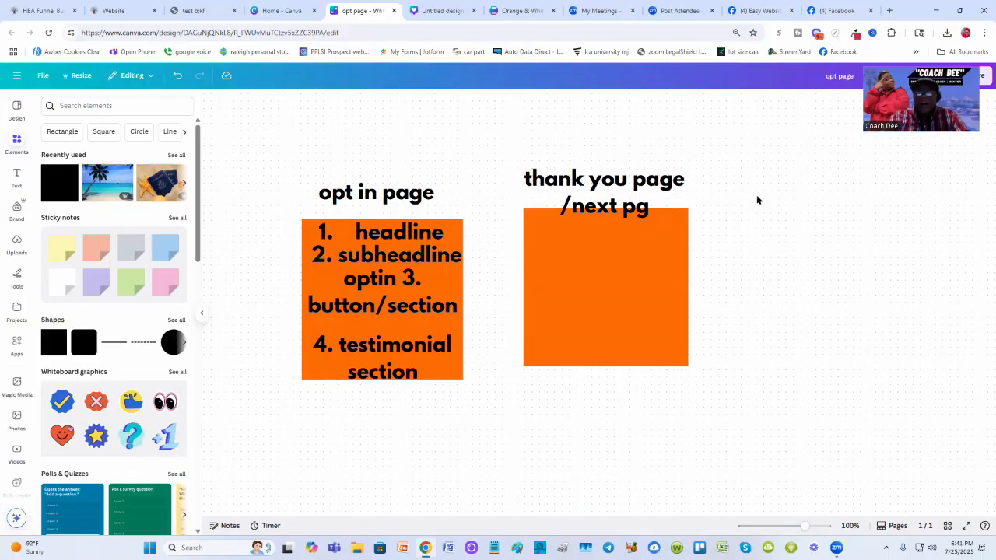
scroll(748, 216, down, 1)
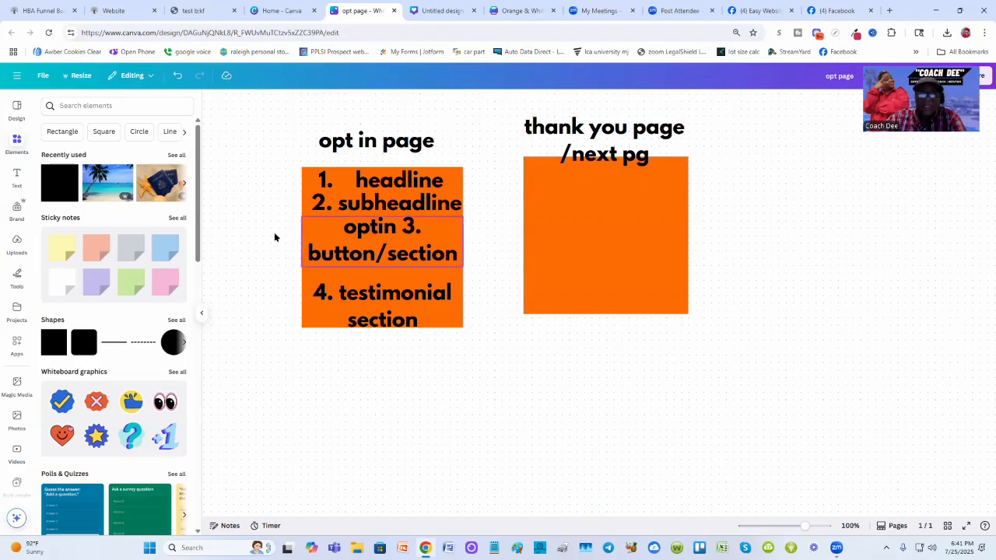
click(623, 135)
click(611, 188)
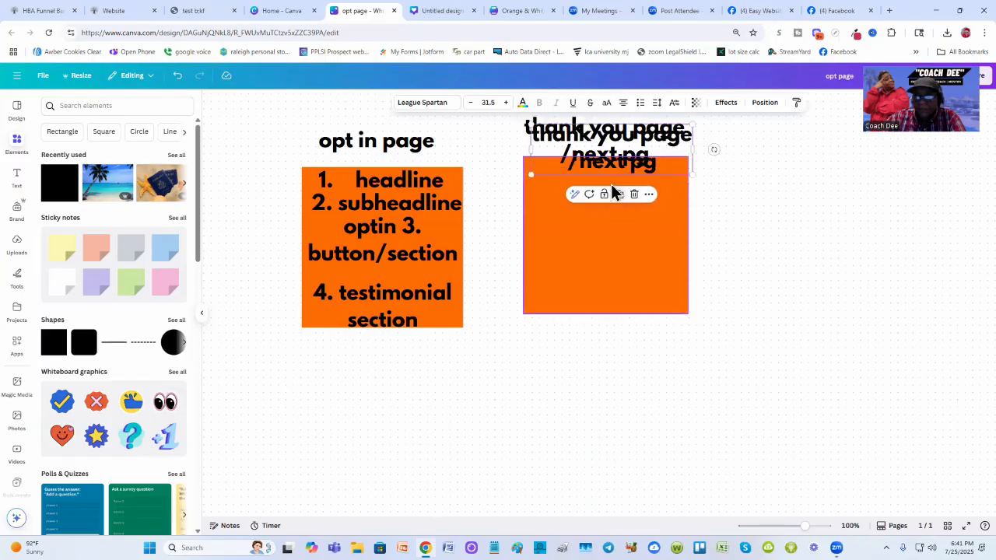
drag(611, 193, 611, 234)
double_click(612, 235)
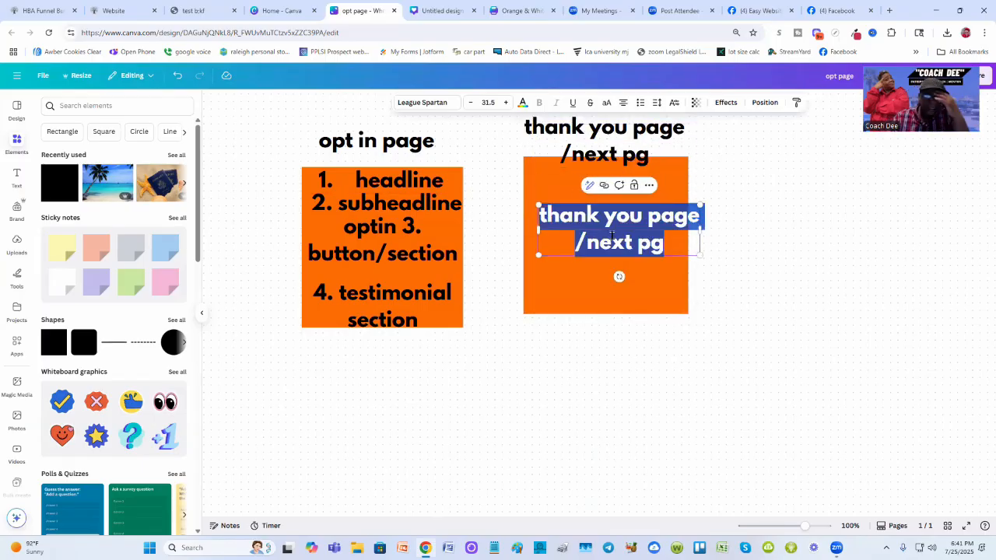
- Replace the copy's text with "Your freebie is on its way. Be sure to chek your email and spam folder"
text(Yo)
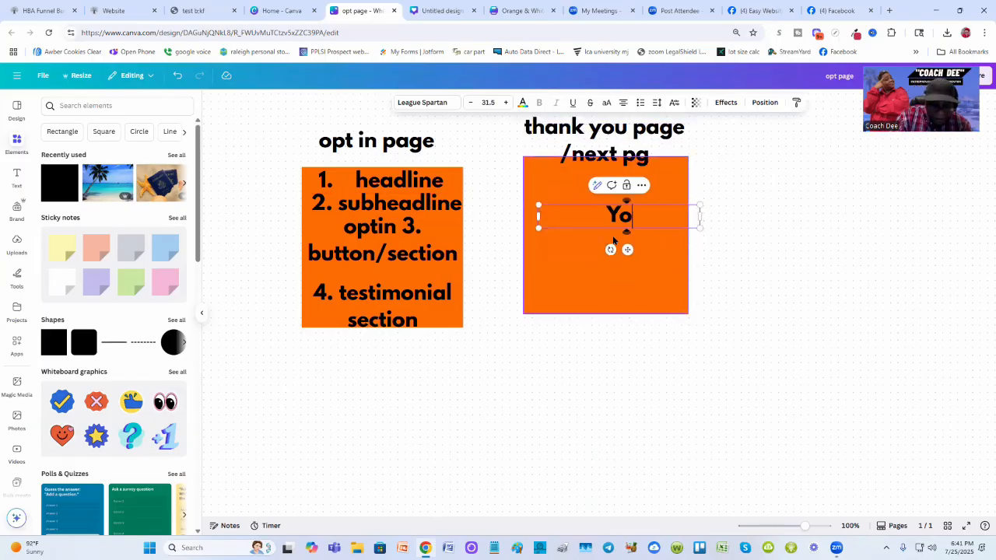
text(ur freebie)
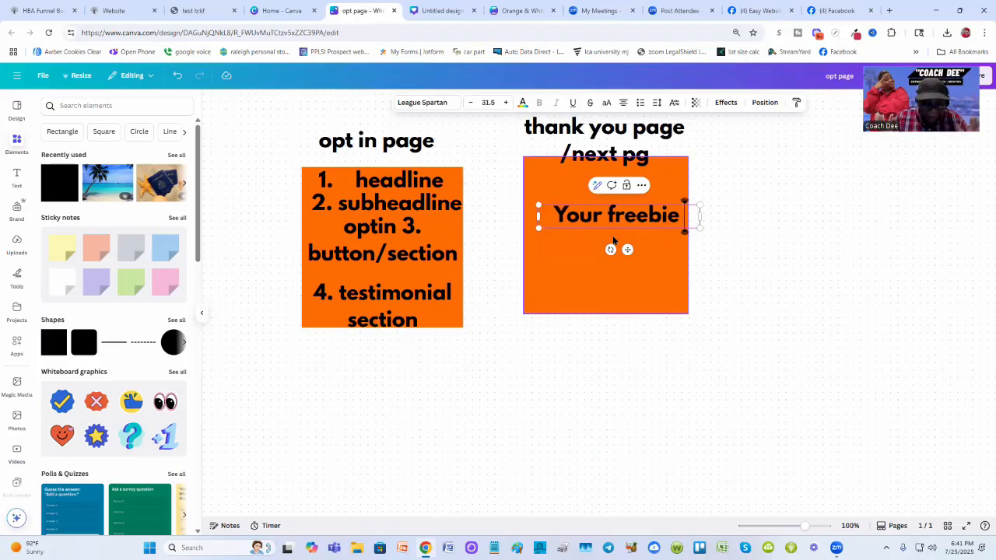
text(is)
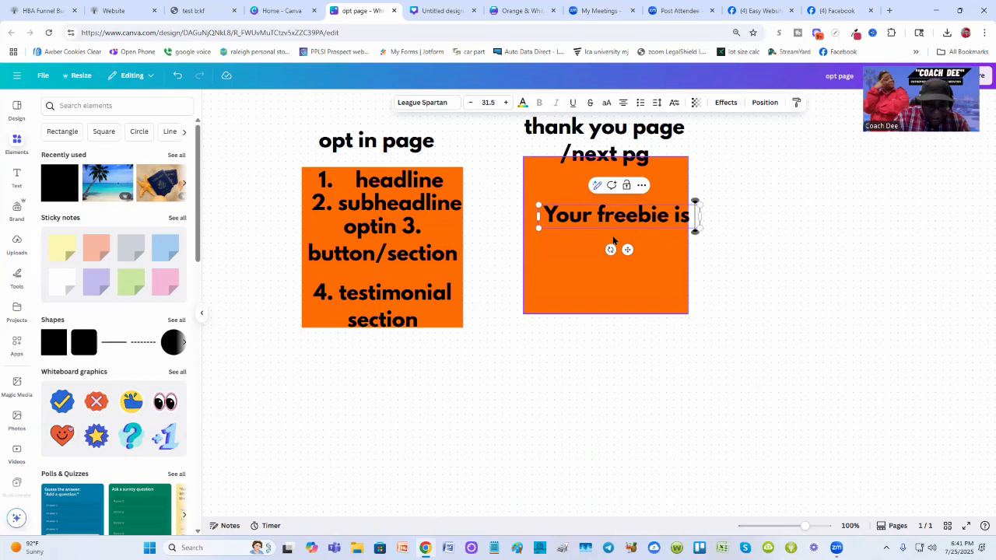
text( on its w)
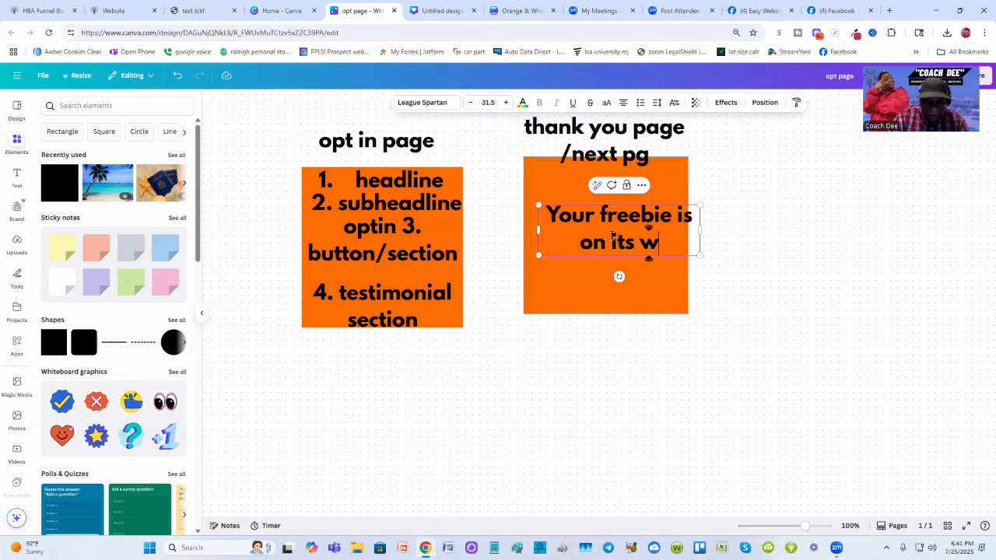
text(ay. Be s)
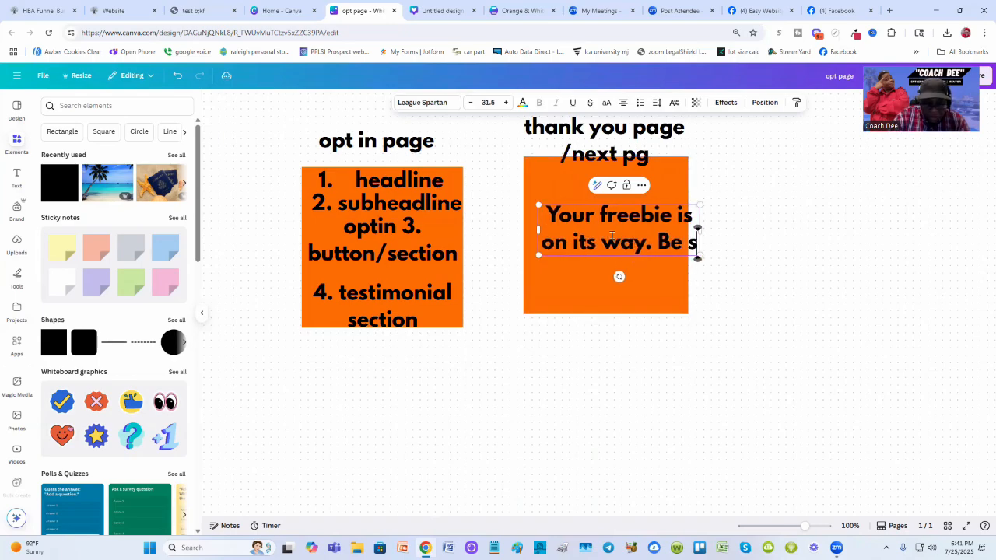
text(ure to che)
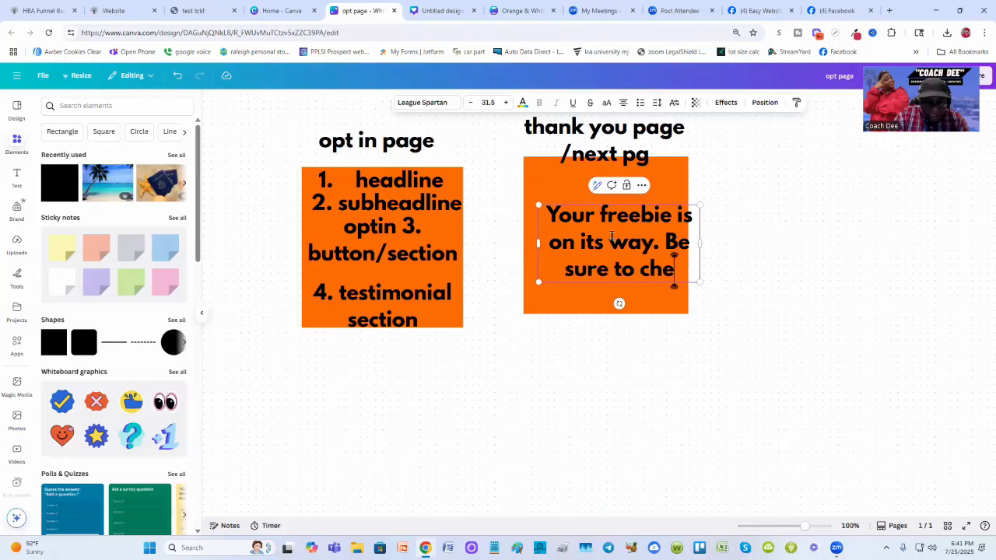
text(k your email a)
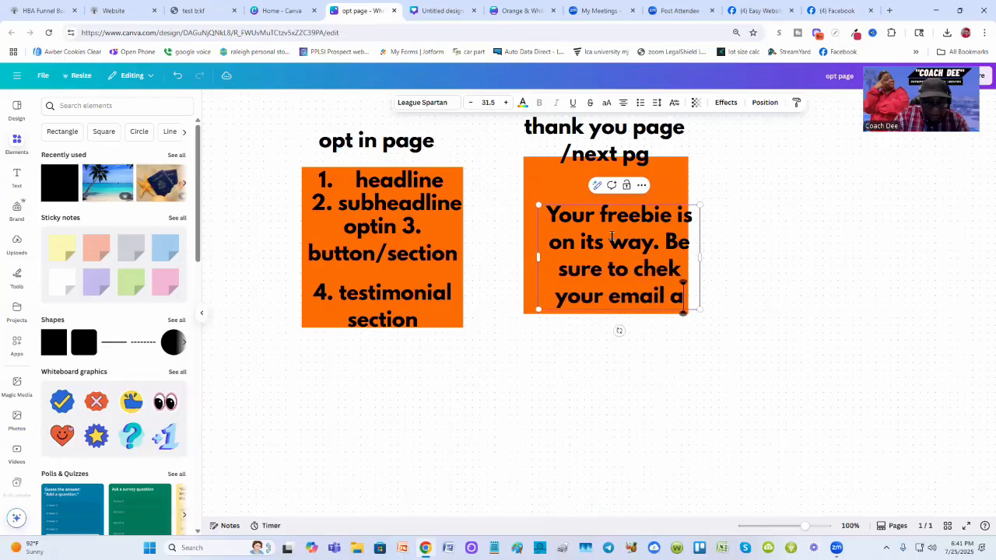
text(nd spam folder)
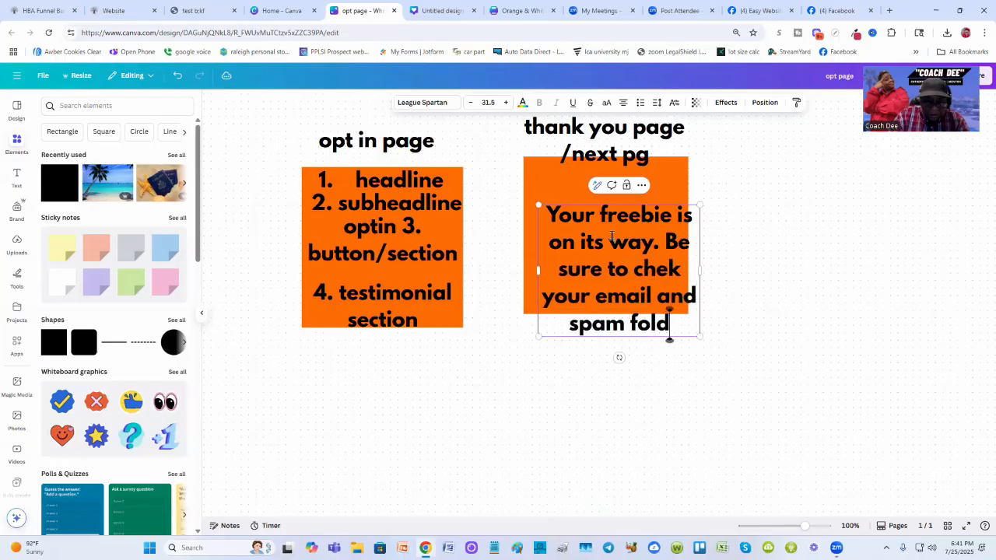
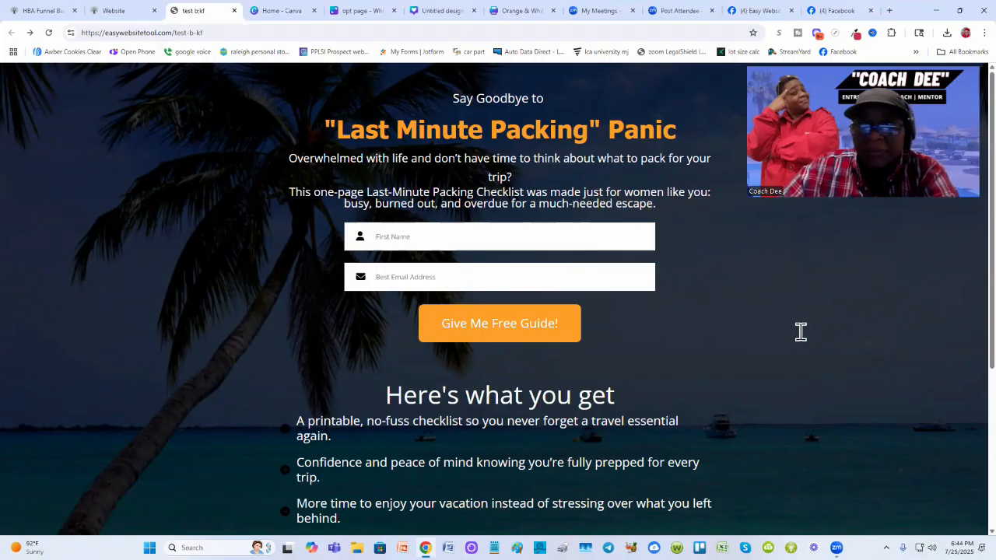
- Scroll through the live packing-checklist opt-in page to review its sections
scroll(800, 331, down, 1)
scroll(801, 331, up, 1)
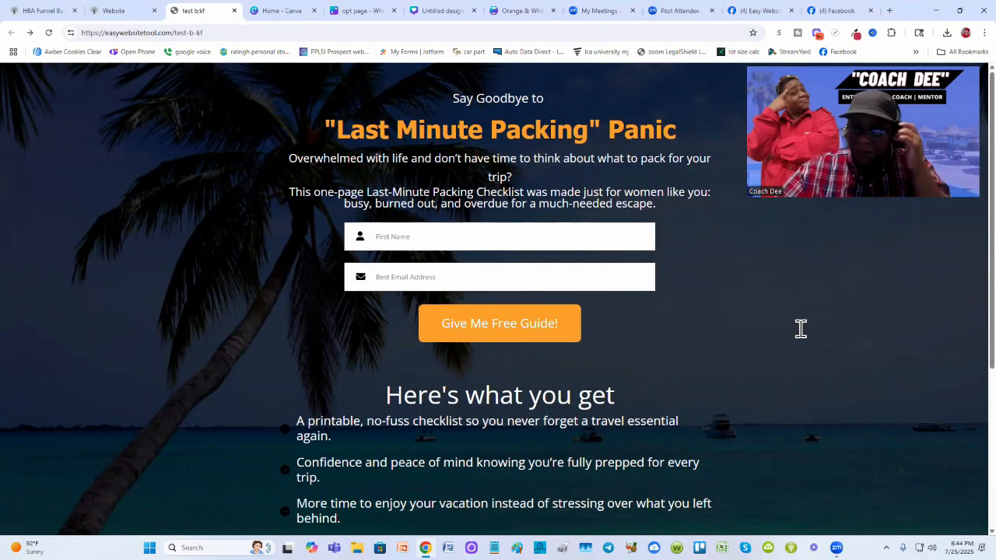
scroll(709, 269, down, 5)
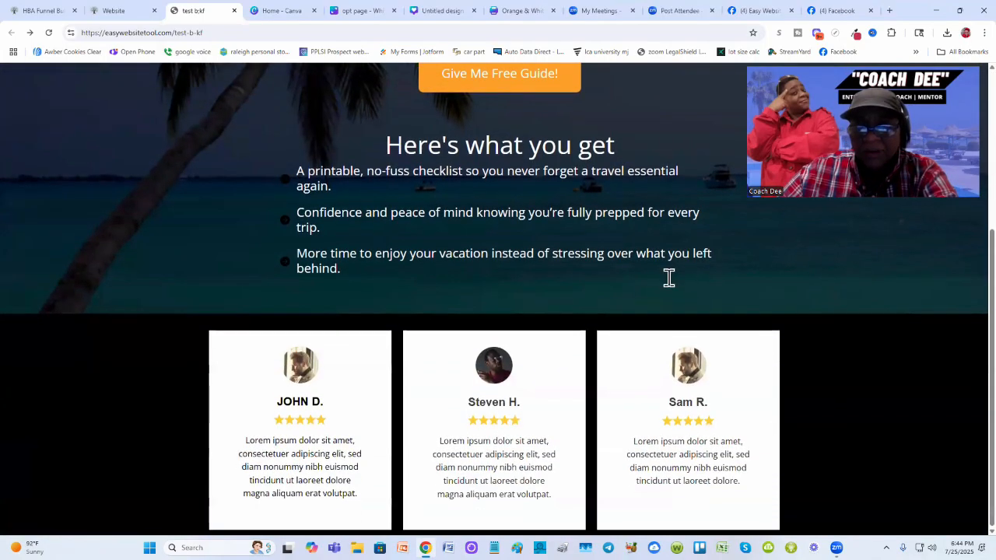
scroll(667, 277, up, 5)
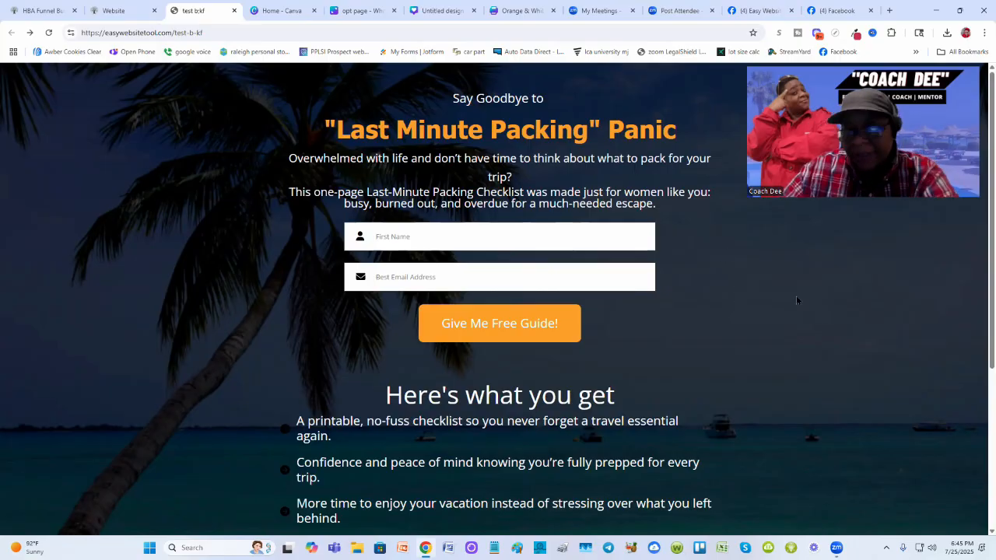
scroll(796, 298, down, 3)
scroll(798, 300, up, 3)
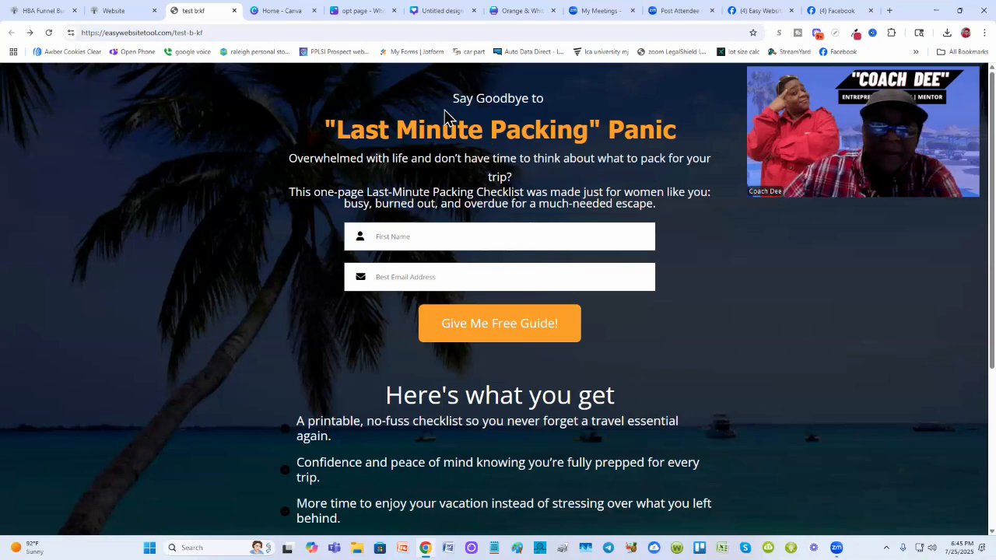
- Switch to the travel essentials checklist design and inspect the Essentials and Personal Items lists
click(522, 13)
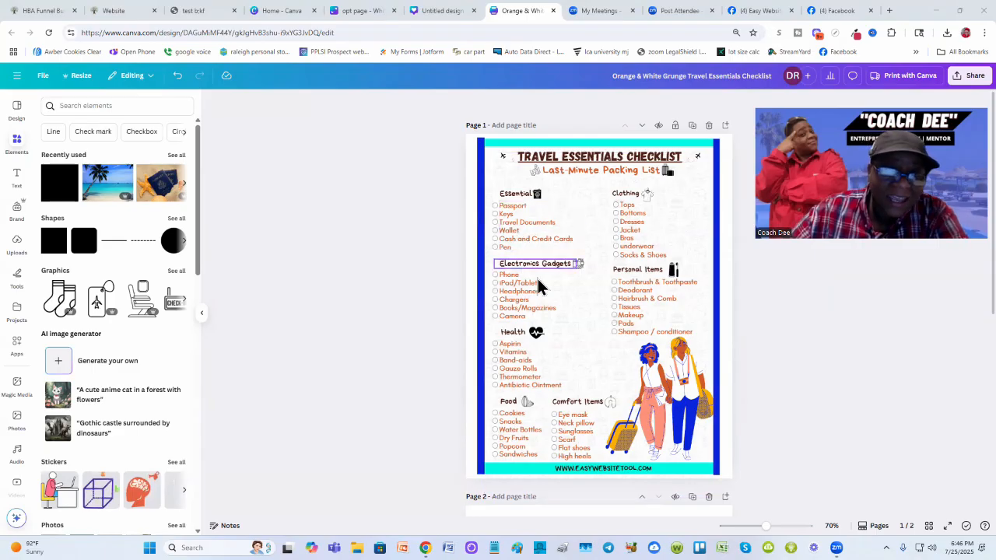
click(526, 216)
double_click(523, 212)
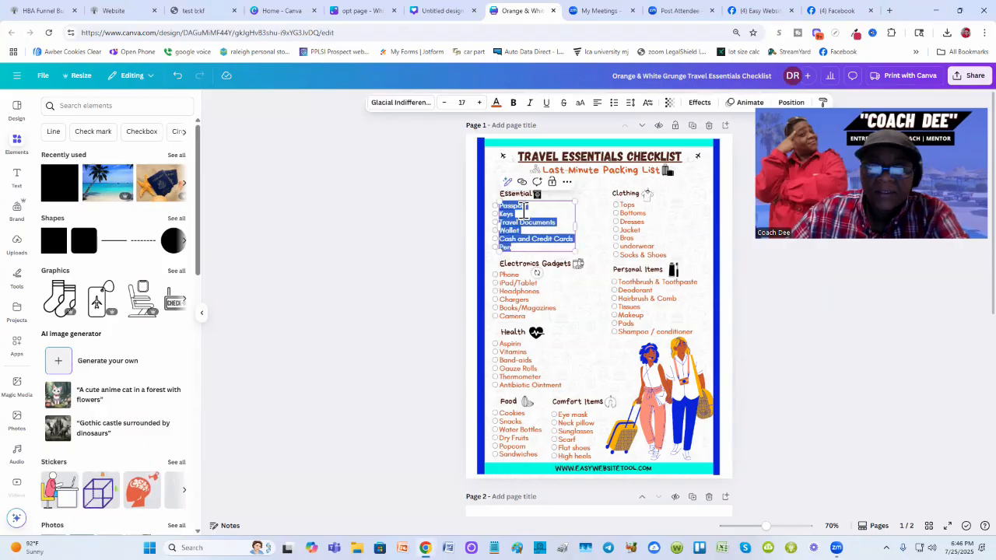
click(854, 302)
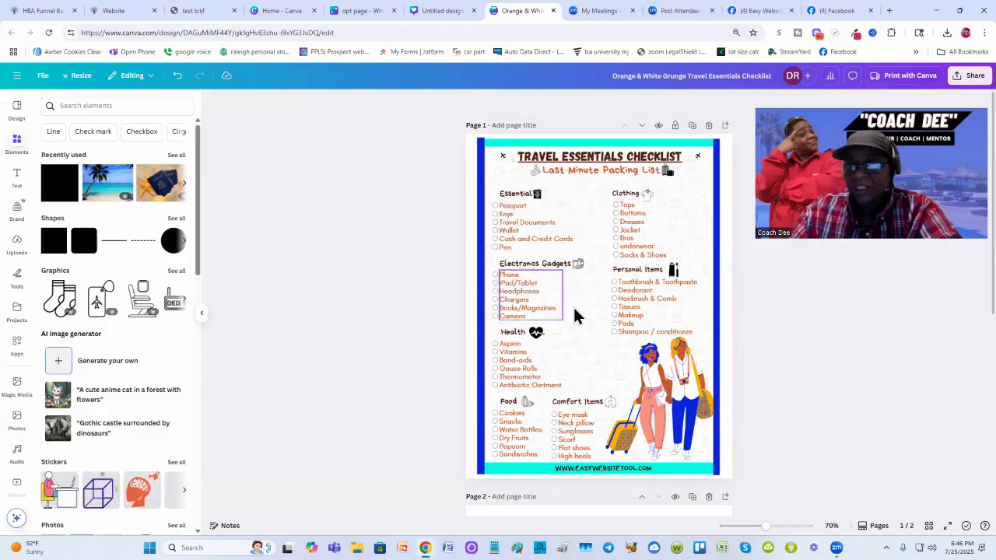
click(632, 308)
double_click(632, 309)
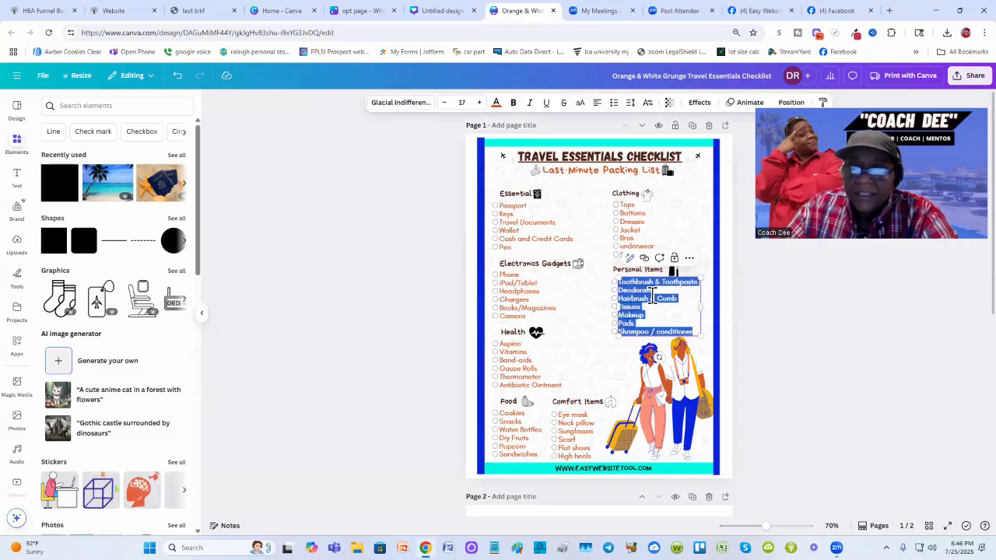
click(809, 333)
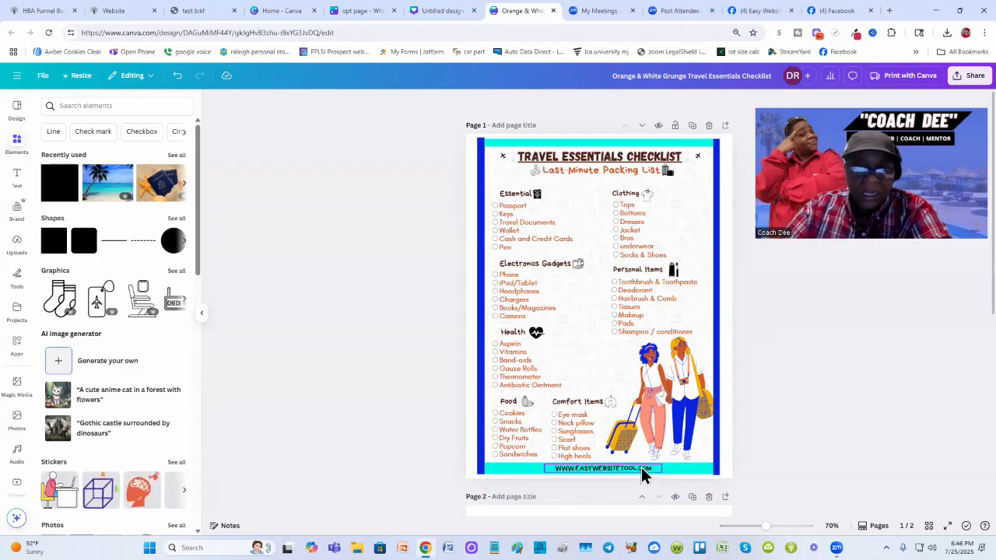
click(599, 469)
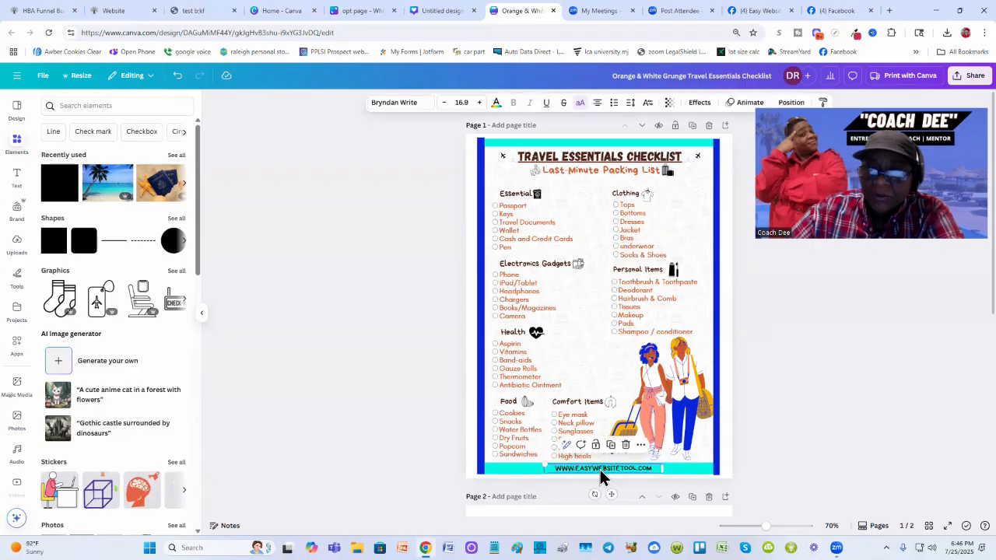
double_click(600, 469)
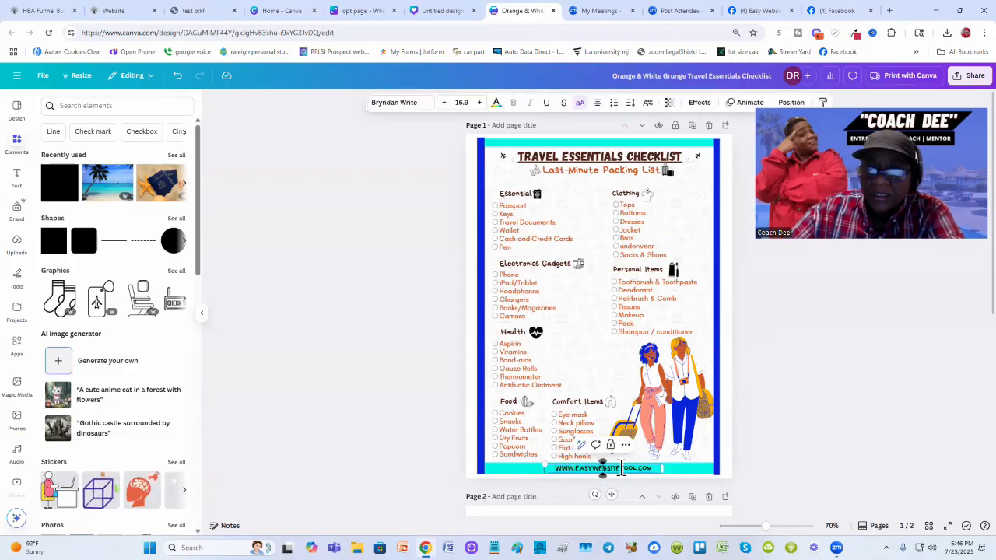
triple_click(618, 468)
text(W)
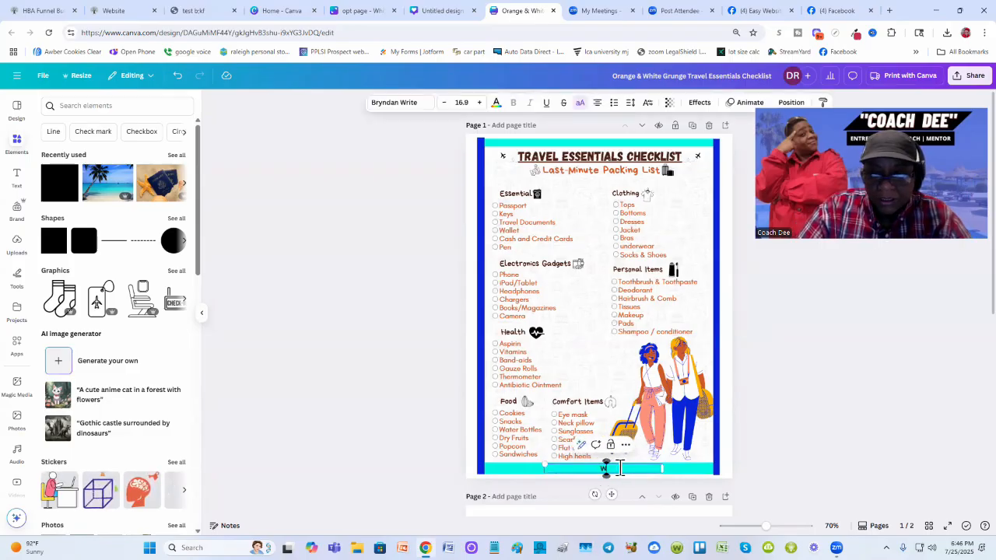
text(WW)
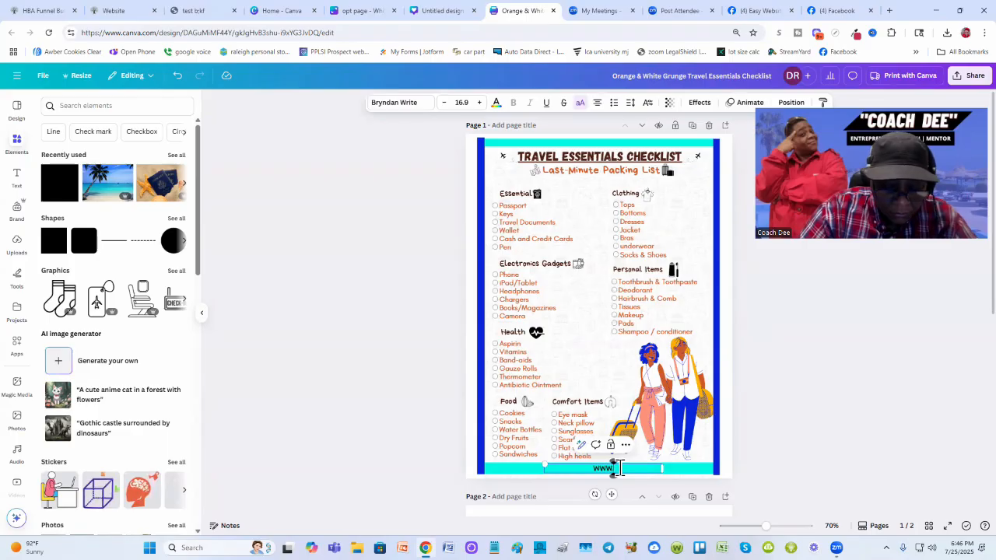
text(.EASYWEBSITE)
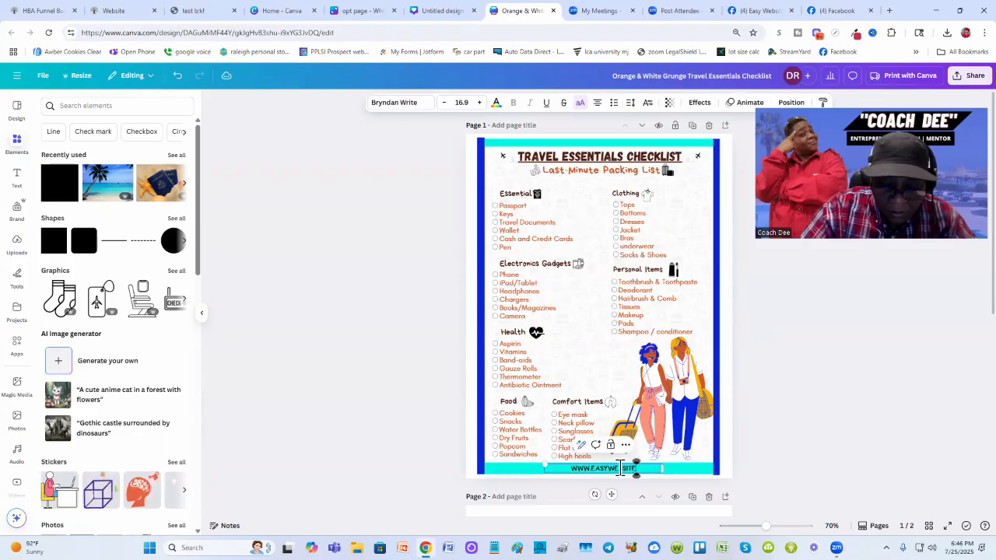
text(TOOL.COM)
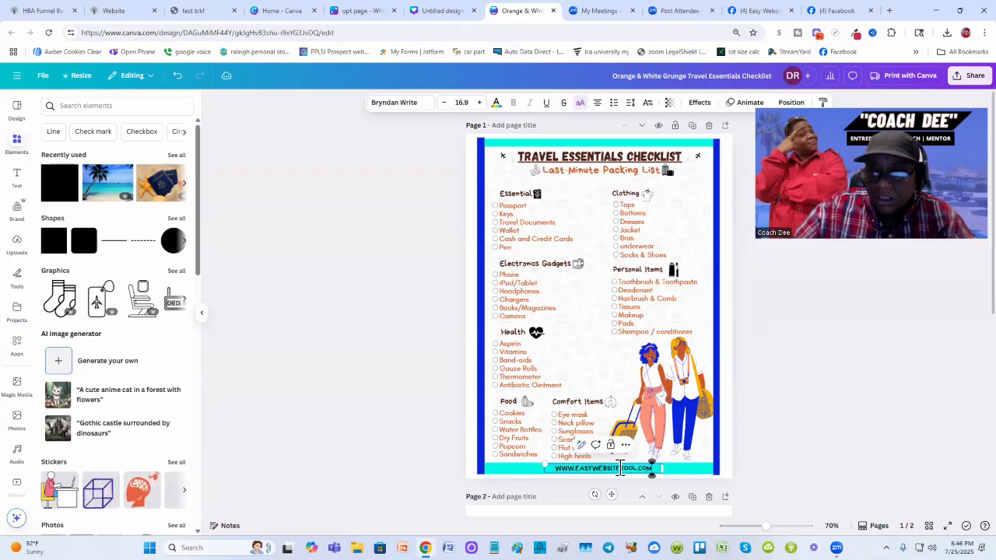
click(805, 372)
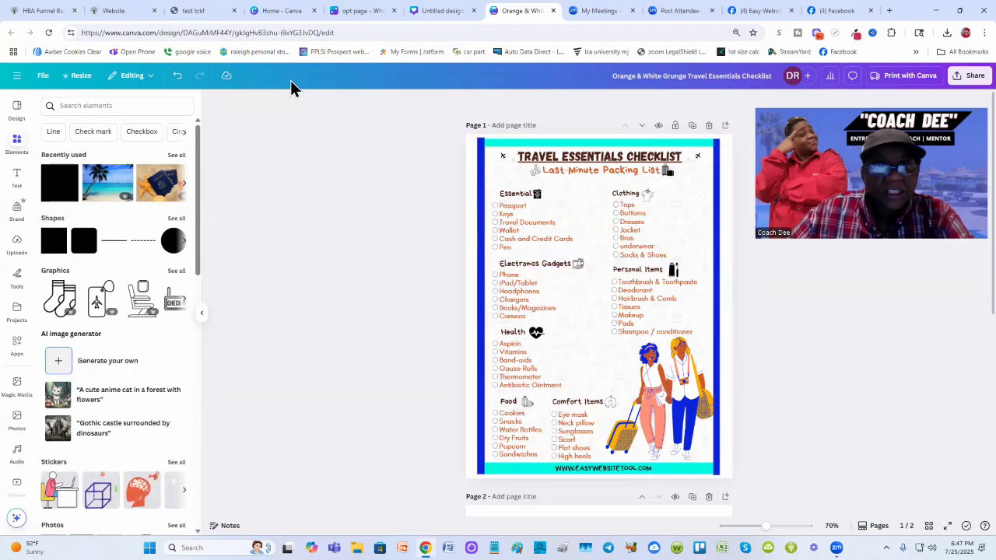
- Open the funnel builder's steps list and start adding a new page step at its end
click(122, 11)
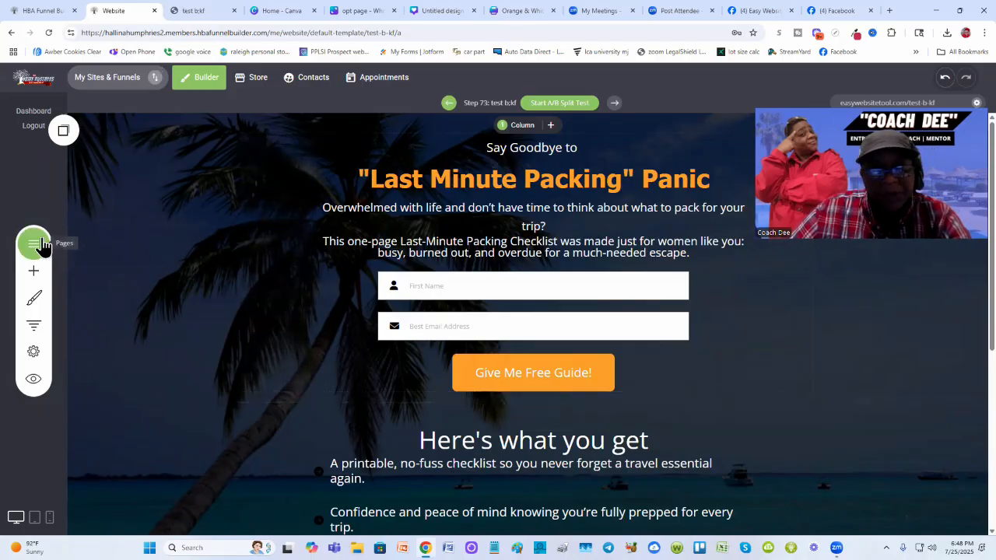
click(35, 330)
scroll(515, 259, down, 6)
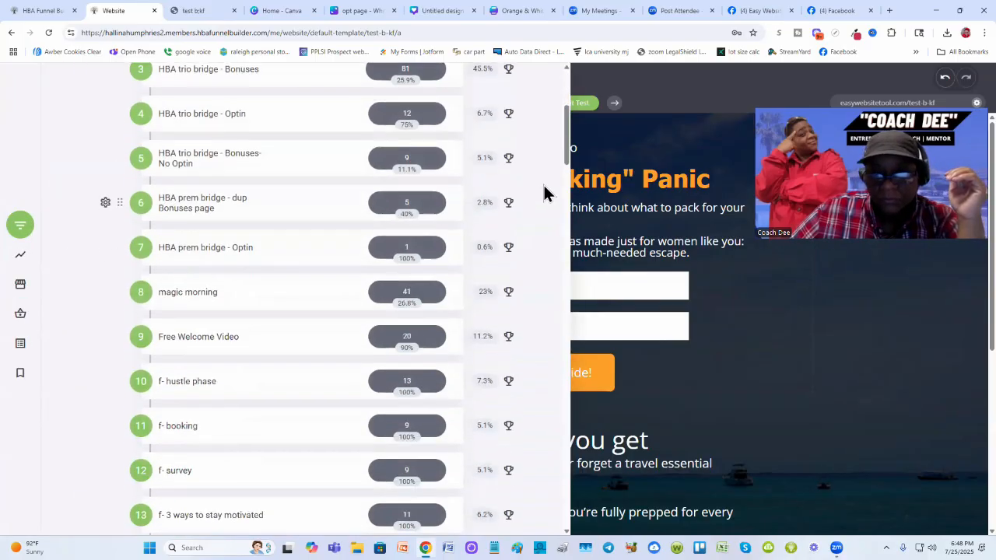
scroll(232, 168, up, 2)
scroll(232, 168, up, 1)
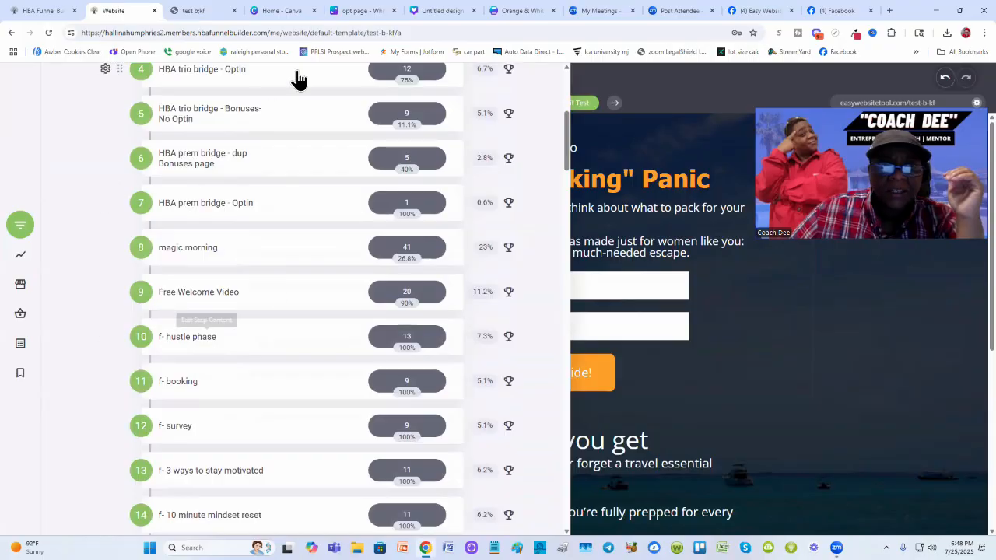
scroll(284, 213, down, 6)
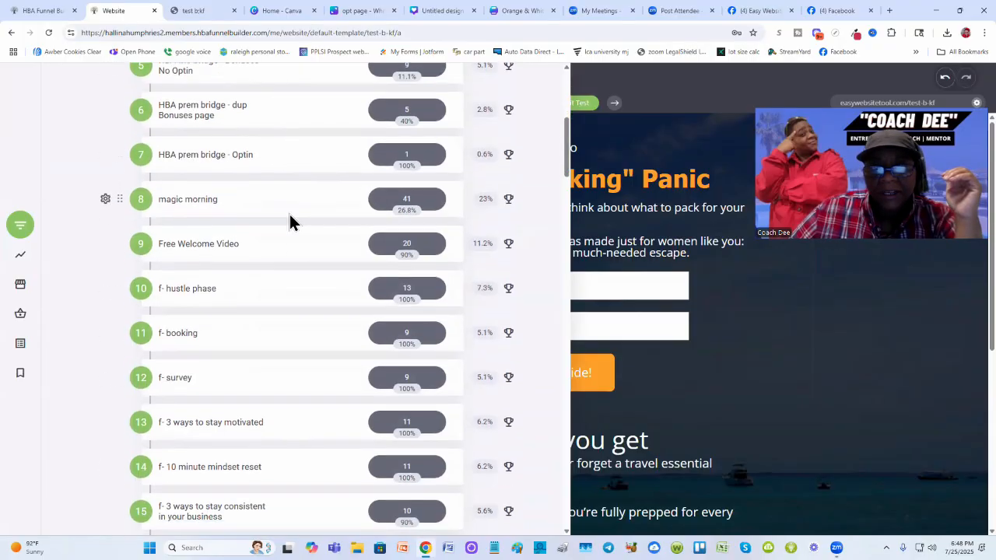
scroll(264, 203, down, 10)
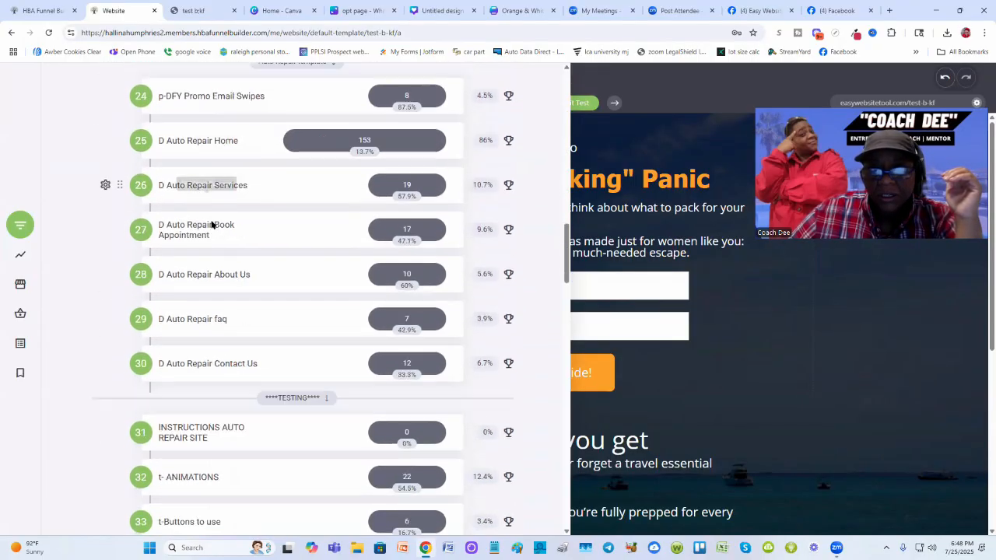
scroll(204, 232, down, 9)
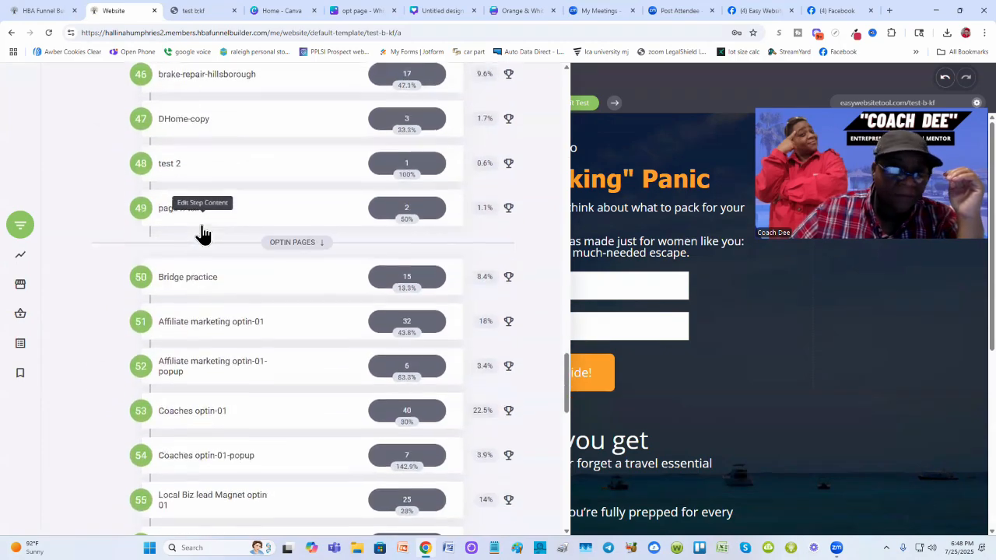
scroll(201, 233, down, 11)
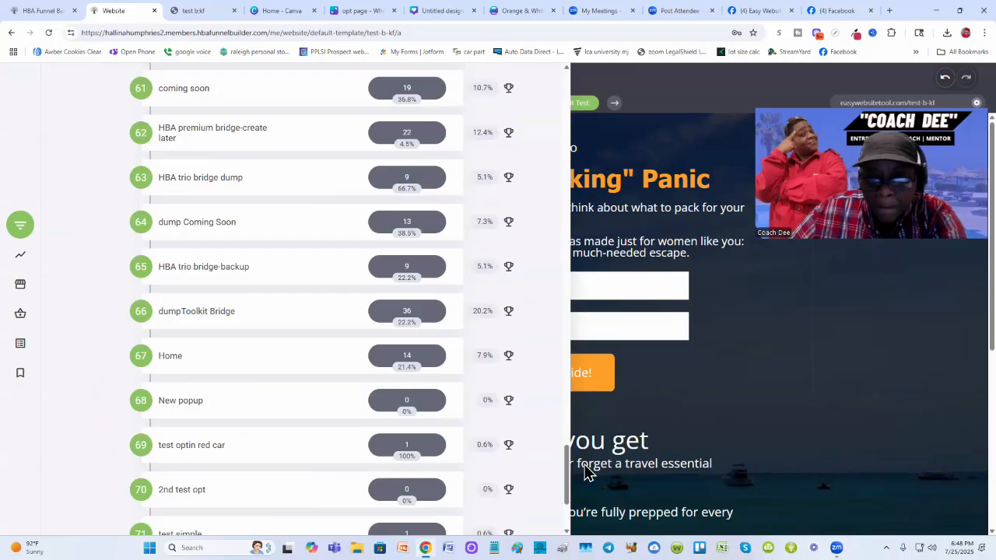
scroll(459, 340, down, 4)
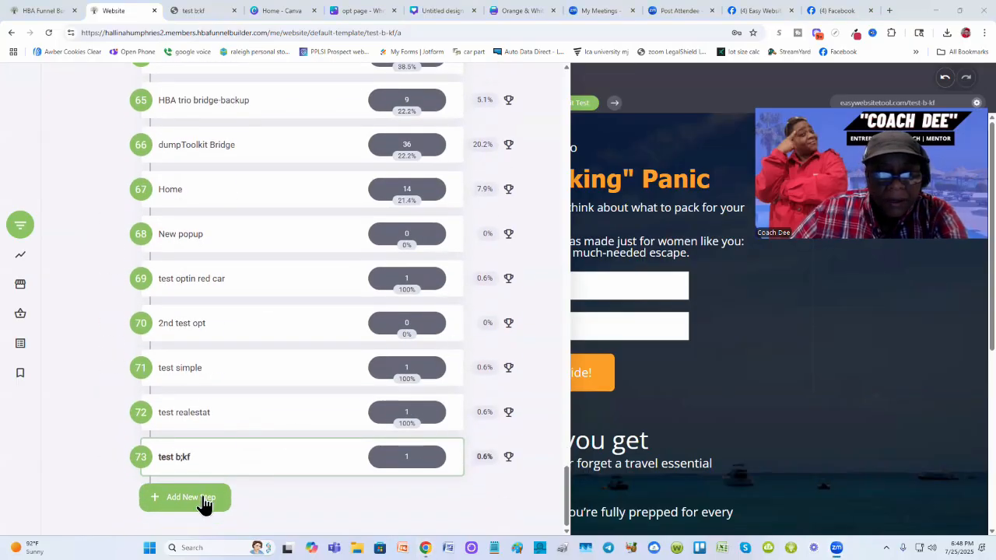
click(194, 507)
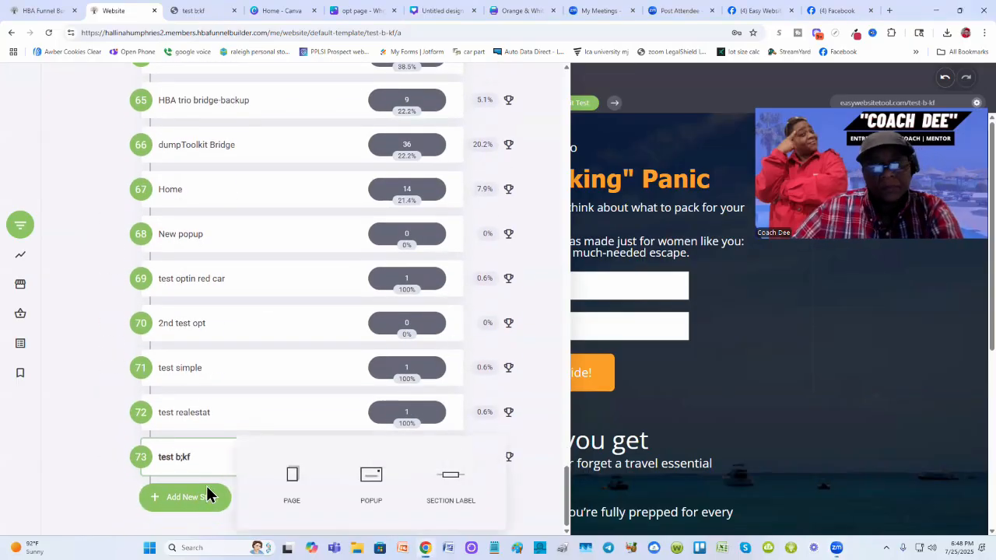
click(293, 476)
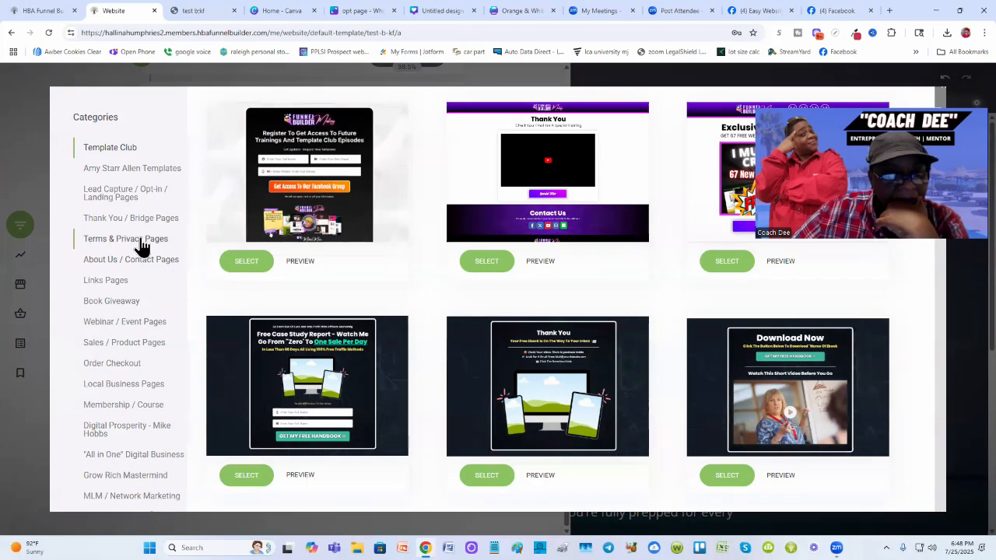
- Browse the Amy Starr Allen Templates category and preview the Black Friday Template 1 page
click(142, 172)
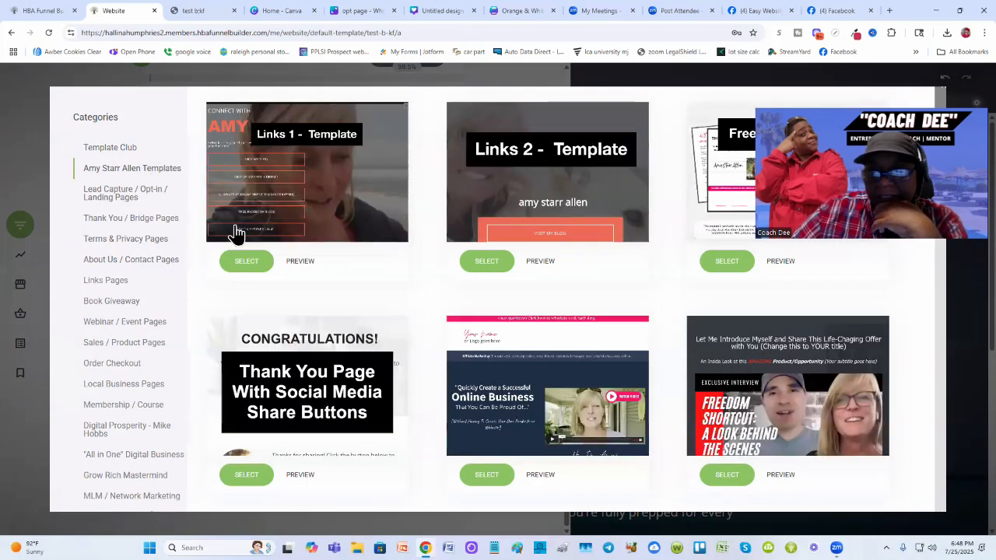
scroll(467, 303, down, 7)
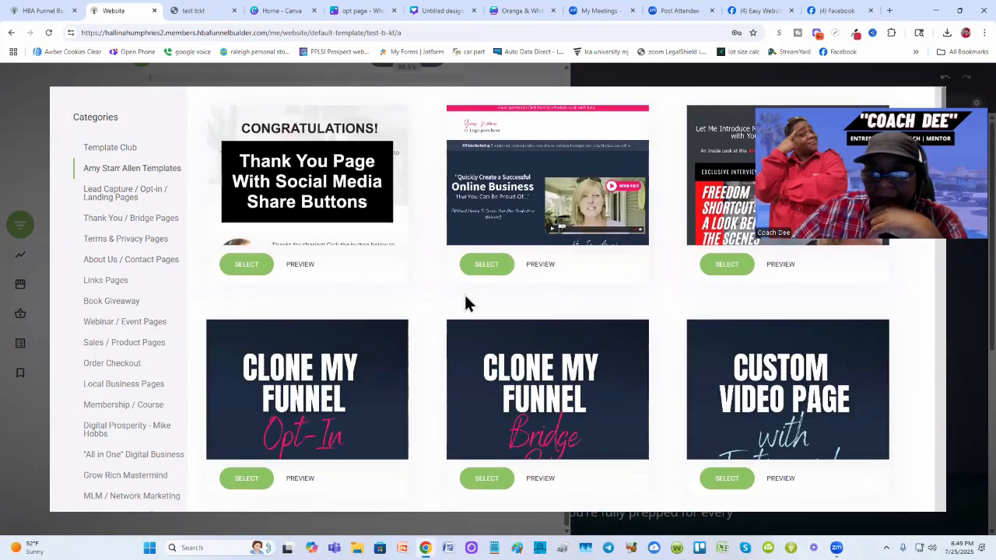
scroll(463, 299, down, 8)
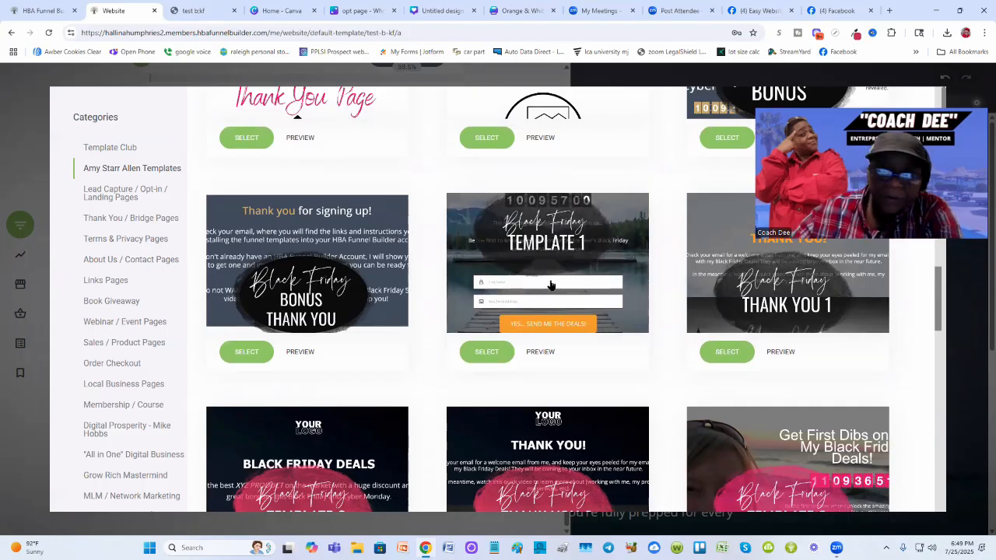
click(545, 351)
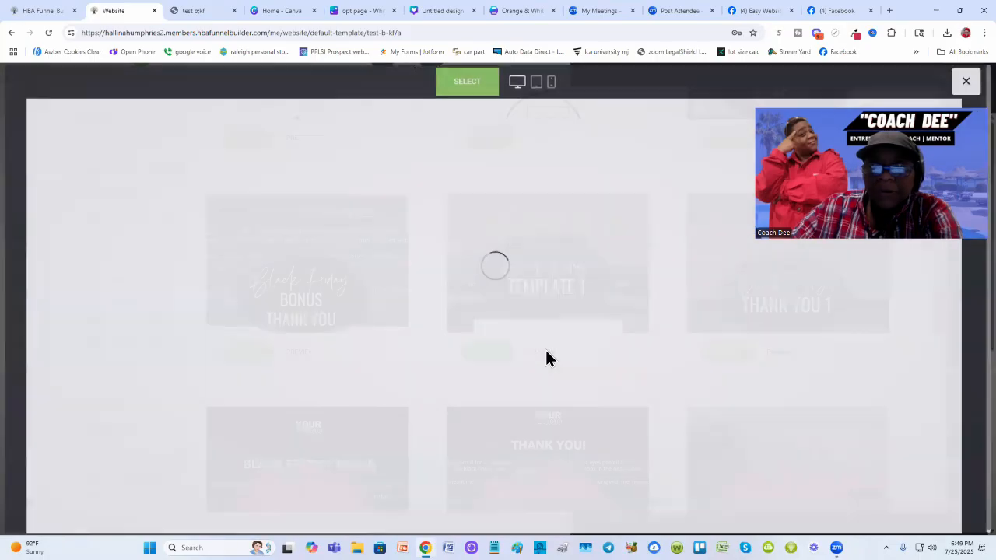
scroll(553, 340, down, 2)
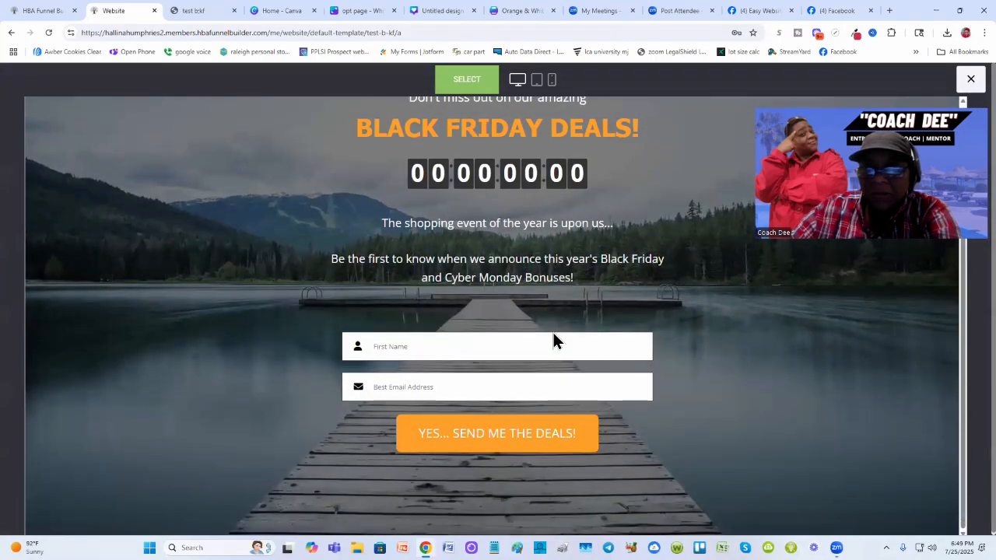
scroll(553, 340, up, 2)
scroll(606, 335, down, 2)
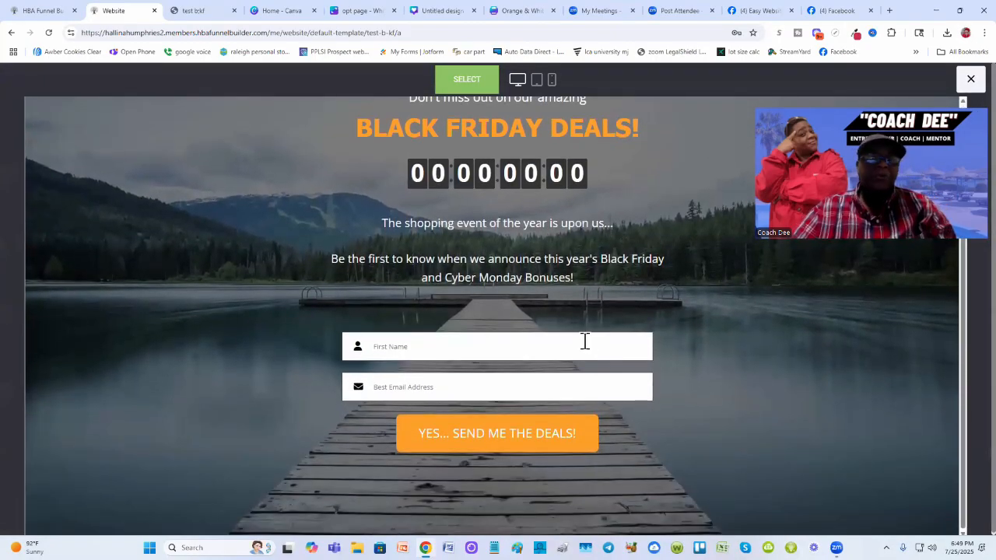
scroll(537, 298, up, 2)
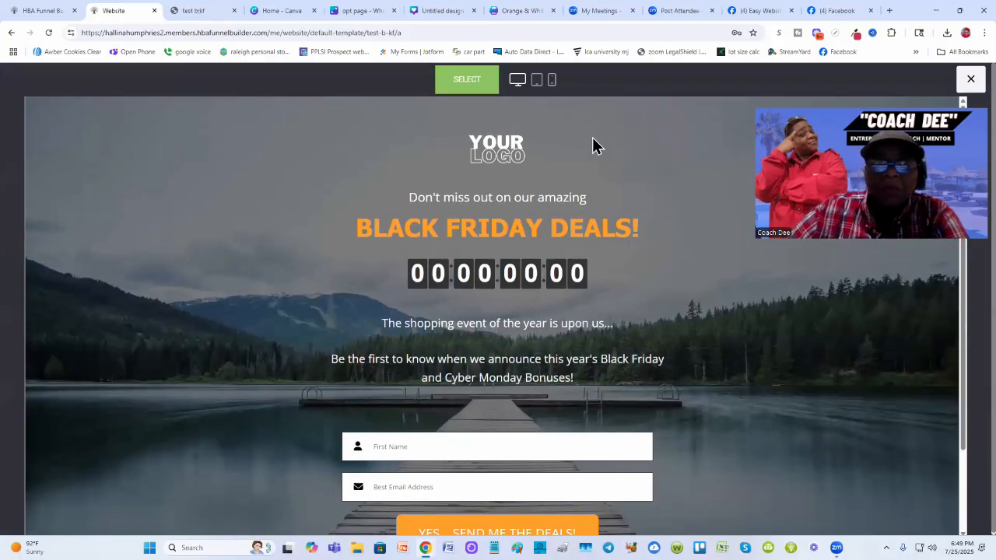
- Switch back to the opt page whiteboard design
click(429, 11)
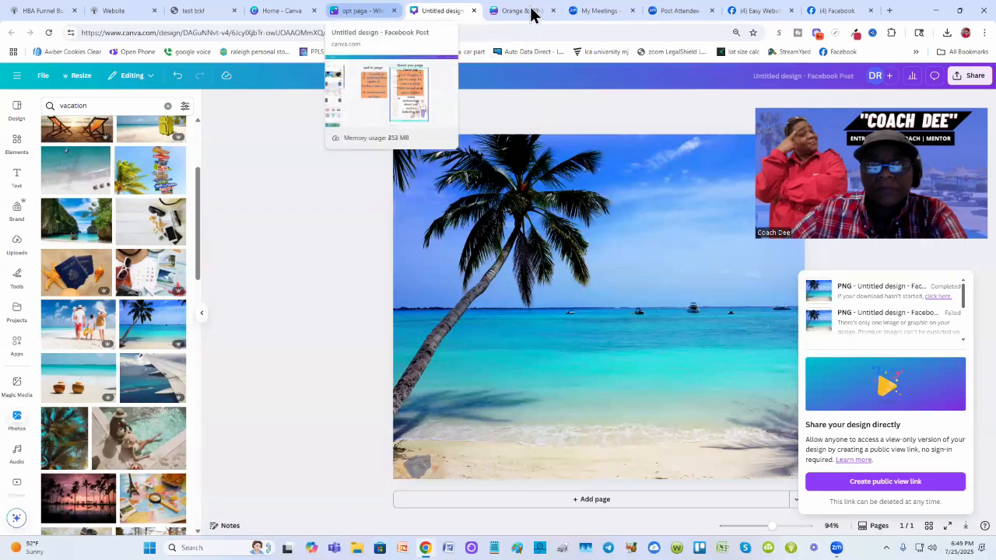
click(355, 14)
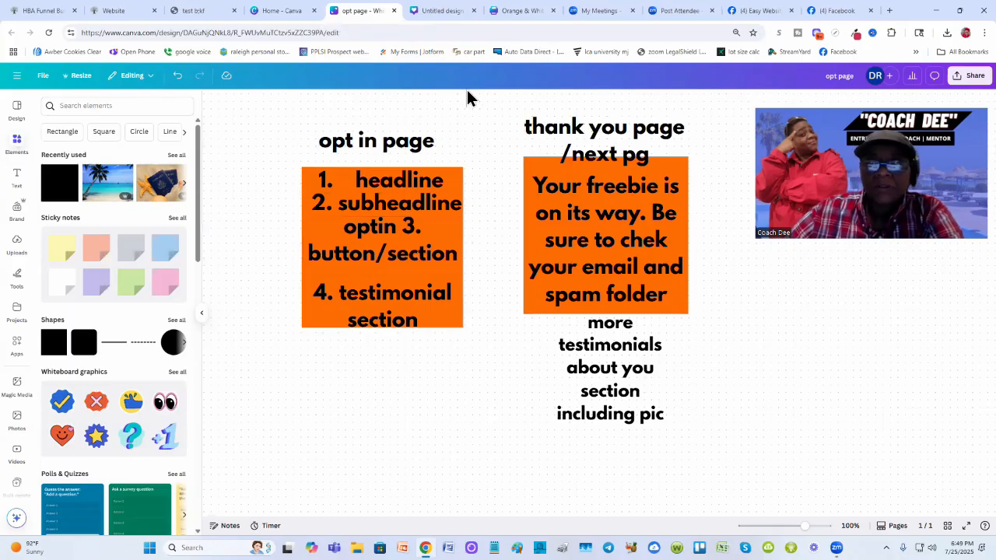
- Scroll through the Black Friday Template 1 preview page in the funnel builder
click(119, 11)
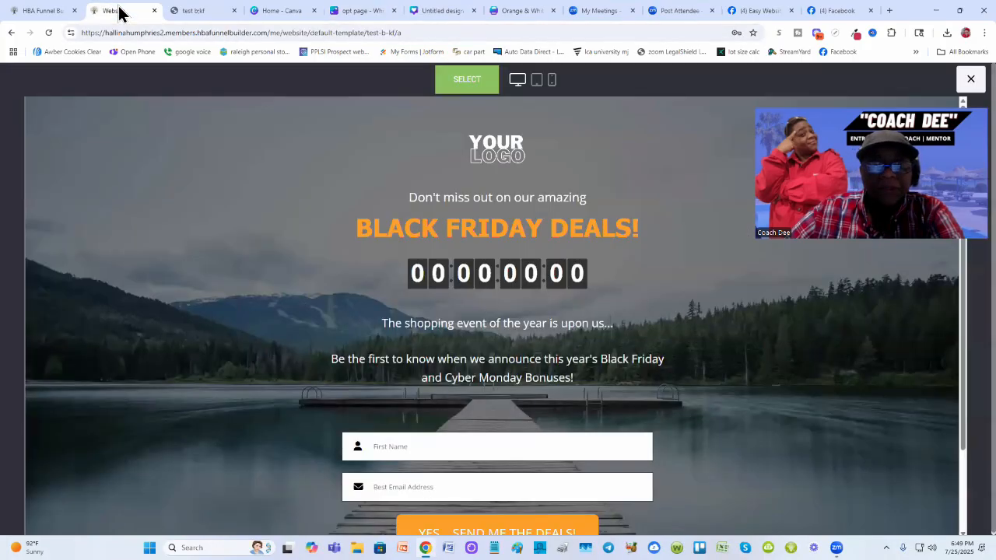
scroll(326, 257, down, 2)
scroll(342, 253, up, 2)
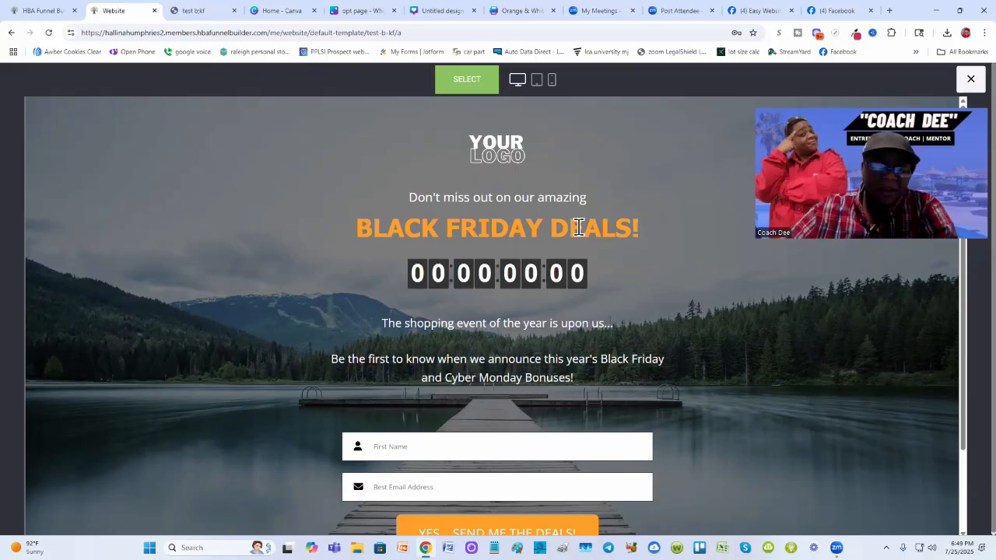
scroll(500, 376, down, 1)
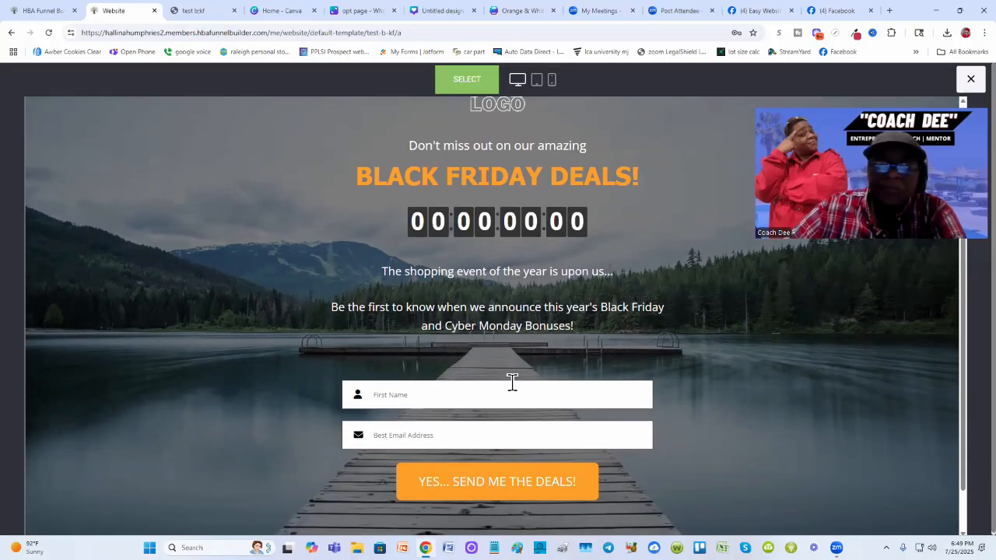
scroll(511, 382, down, 1)
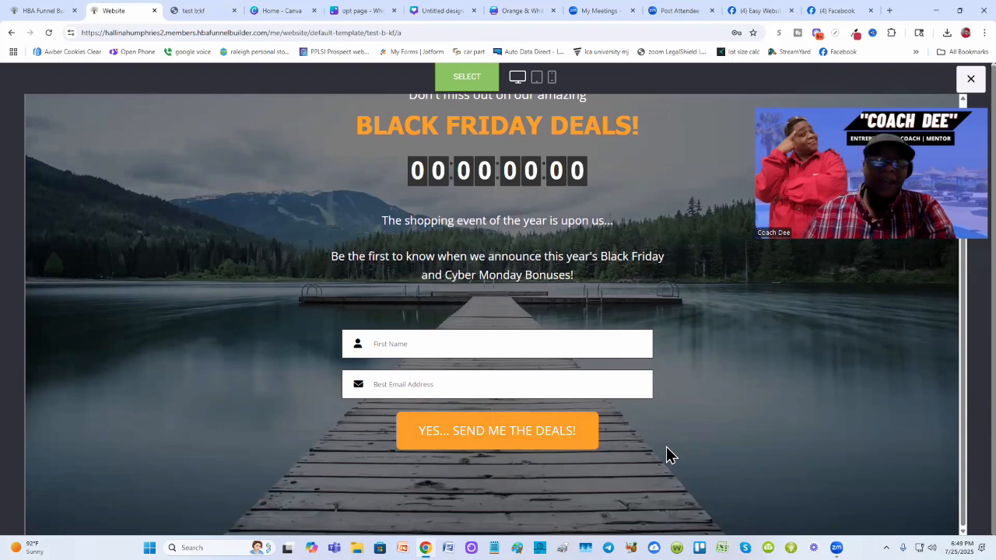
scroll(648, 357, up, 2)
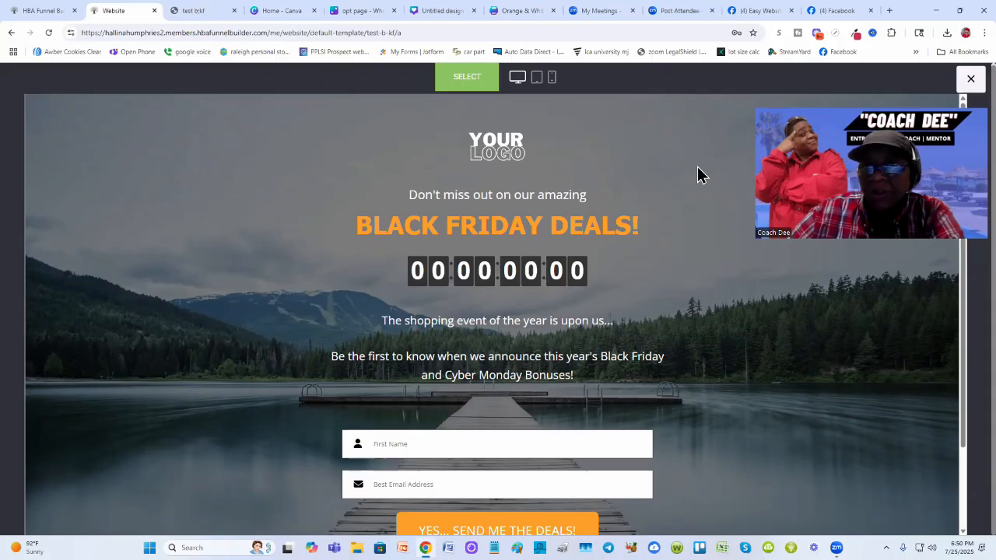
scroll(599, 161, down, 1)
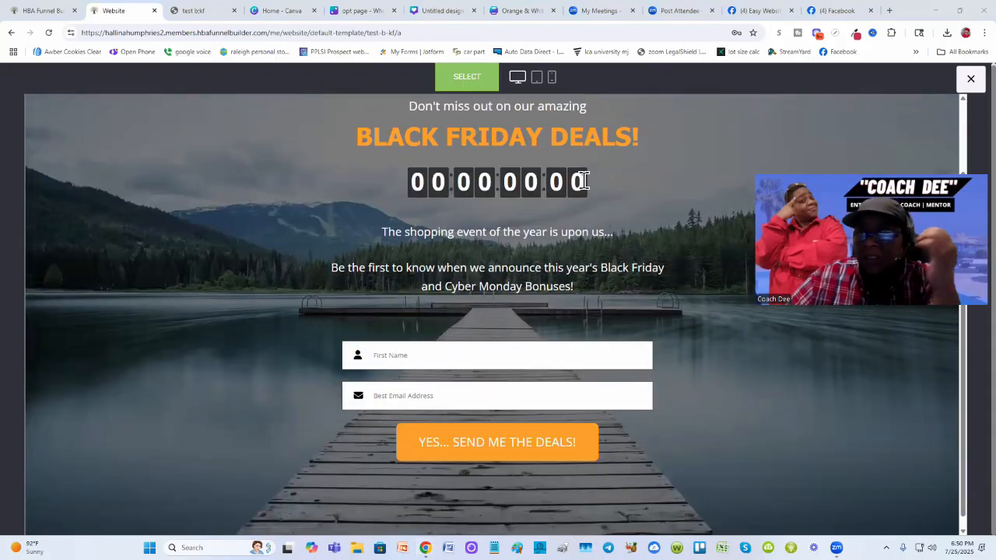
scroll(583, 175, down, 1)
scroll(505, 117, up, 1)
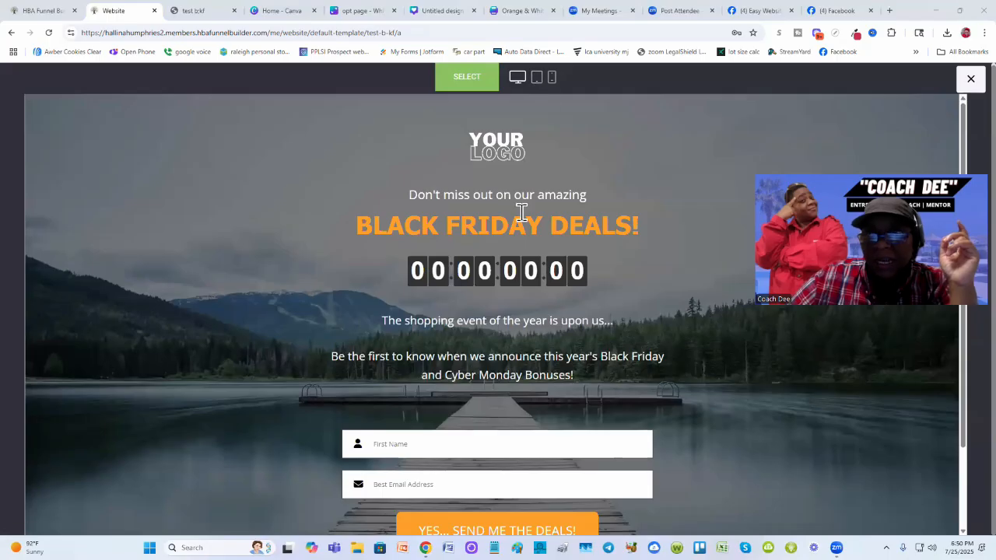
- Preview the Black Friday template in tablet, phone and desktop views
click(536, 81)
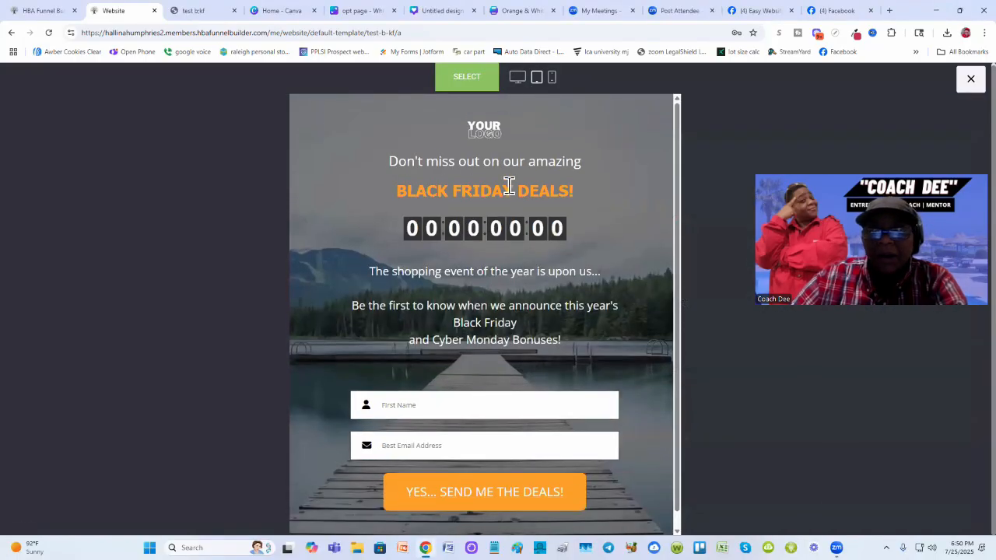
scroll(506, 183, down, 1)
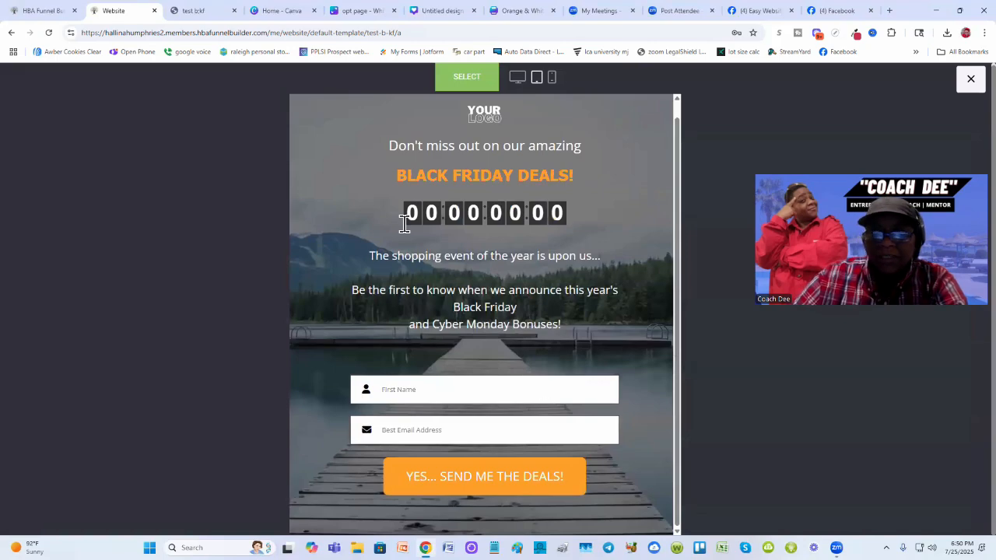
click(551, 77)
scroll(482, 273, down, 3)
scroll(530, 264, up, 3)
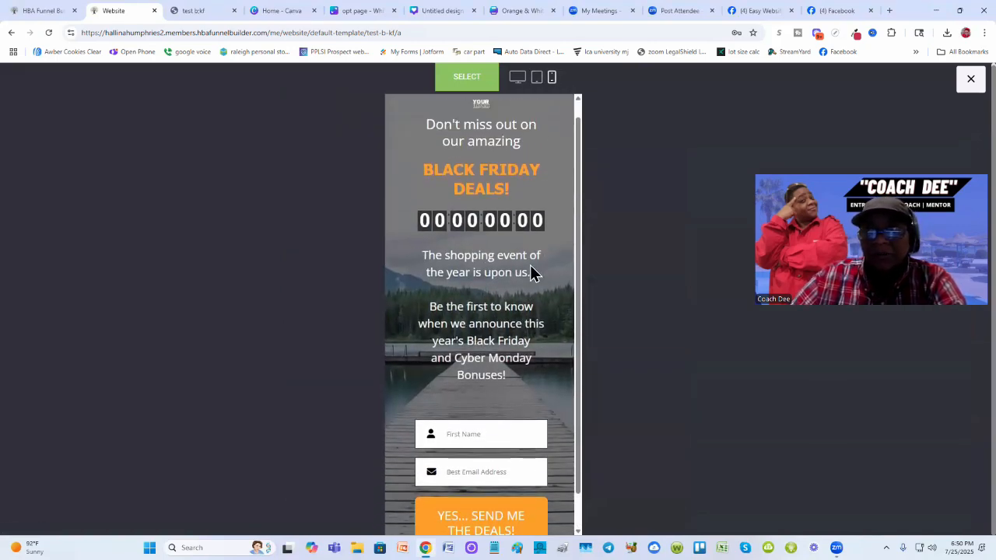
click(520, 79)
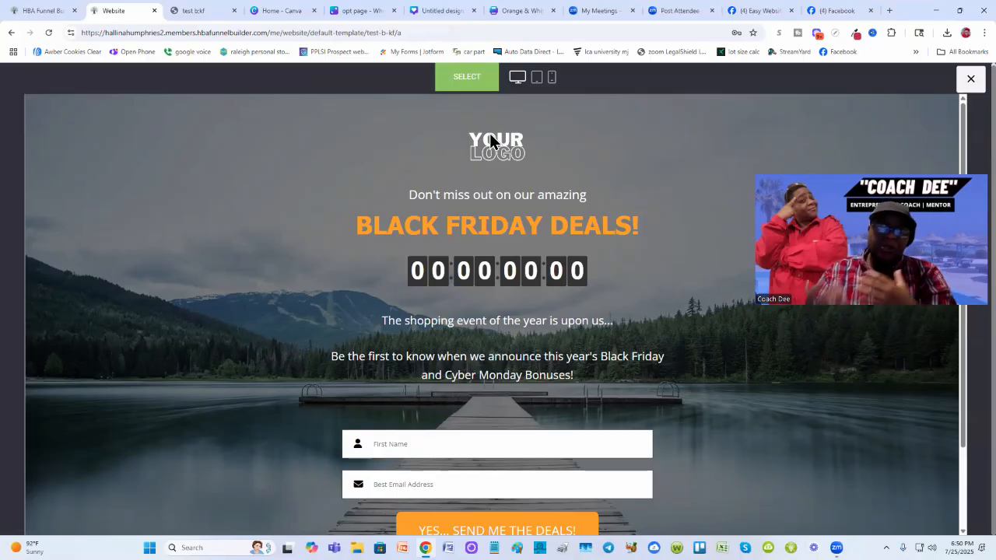
- Select the Black Friday template and add it as a new page named training demo travel
click(465, 81)
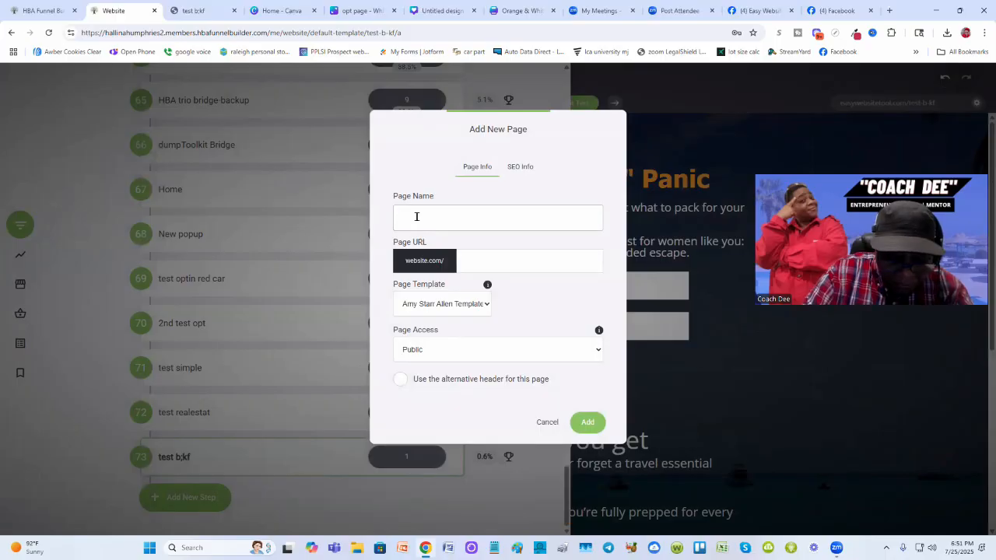
text(training dem)
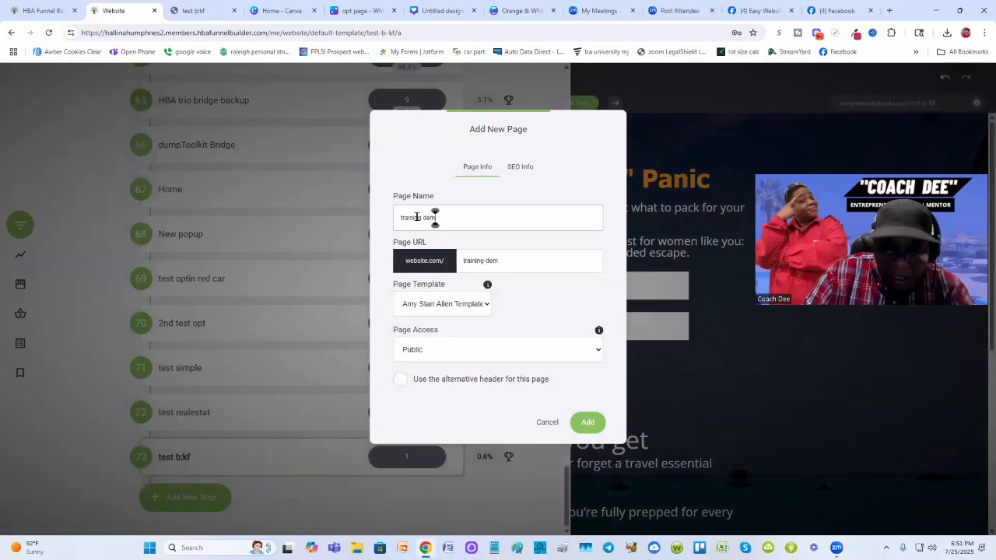
text(o)
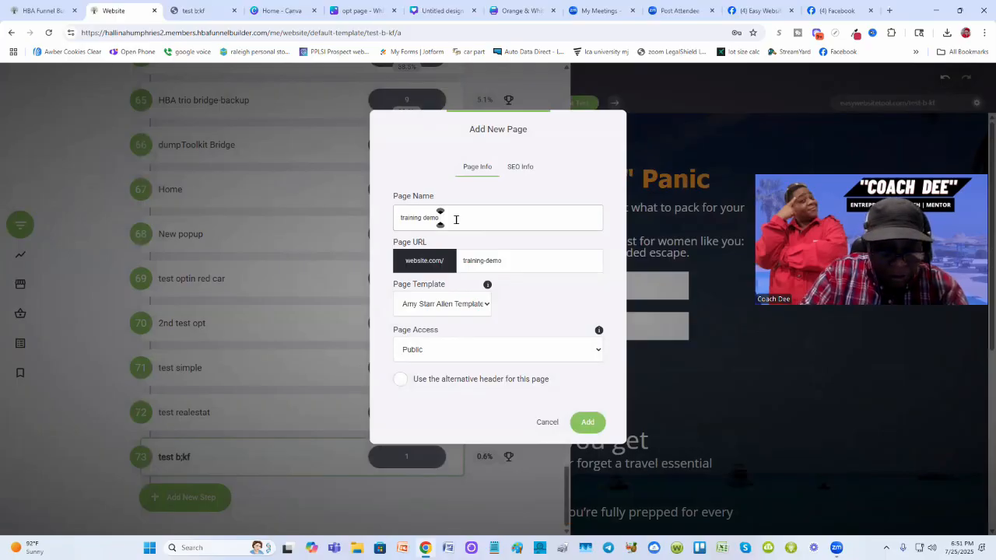
text( travel)
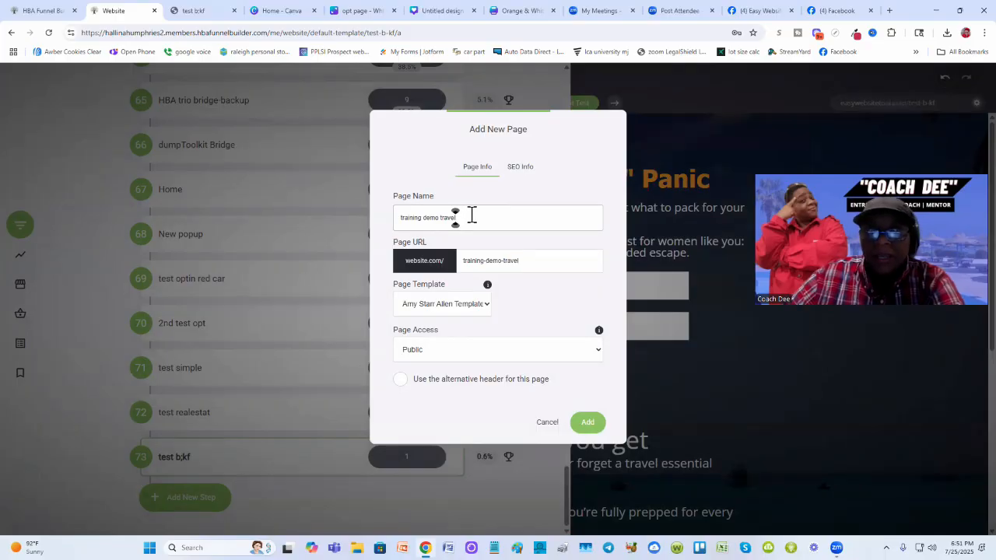
drag(471, 215, 399, 220)
click(504, 212)
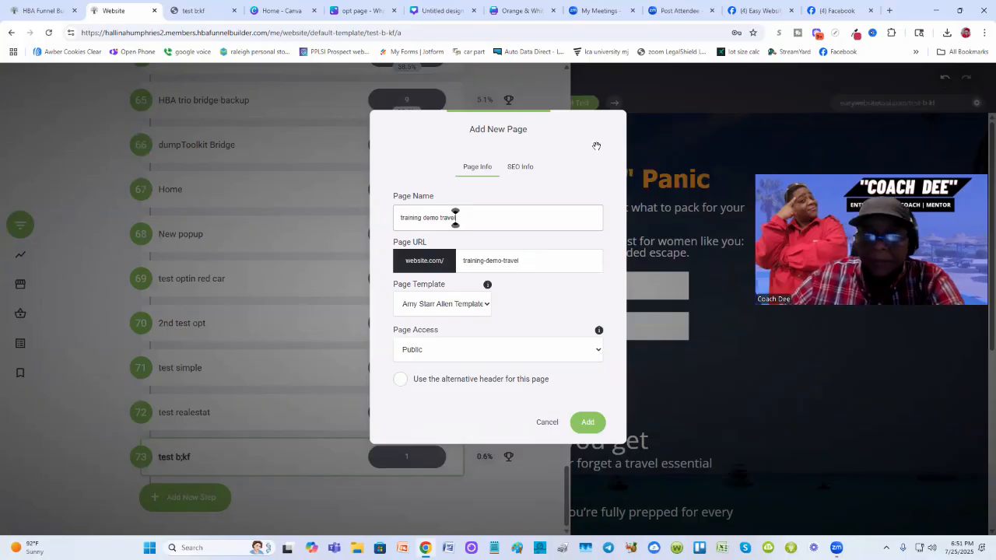
click(588, 423)
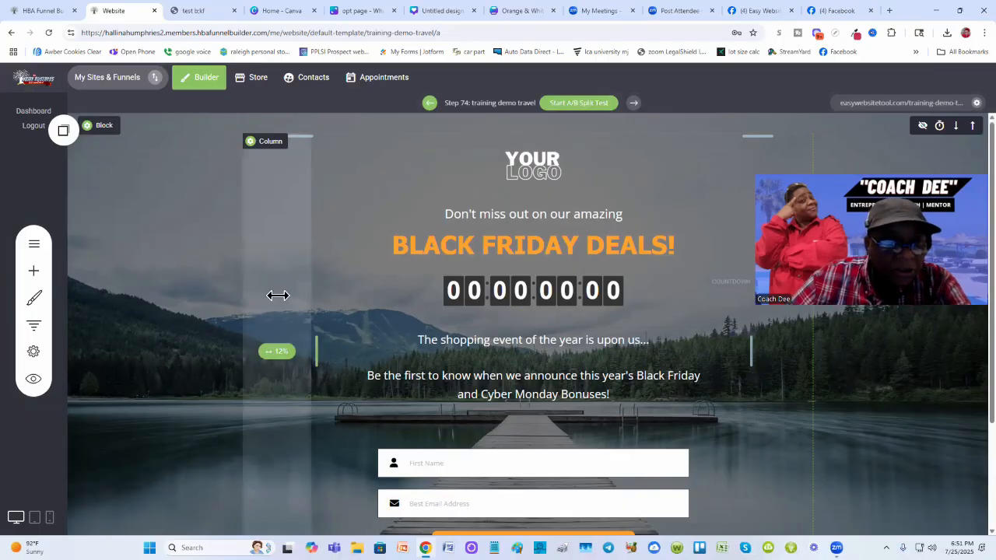
- Open the funnel steps list to check the new training demo travel step at its end
click(35, 326)
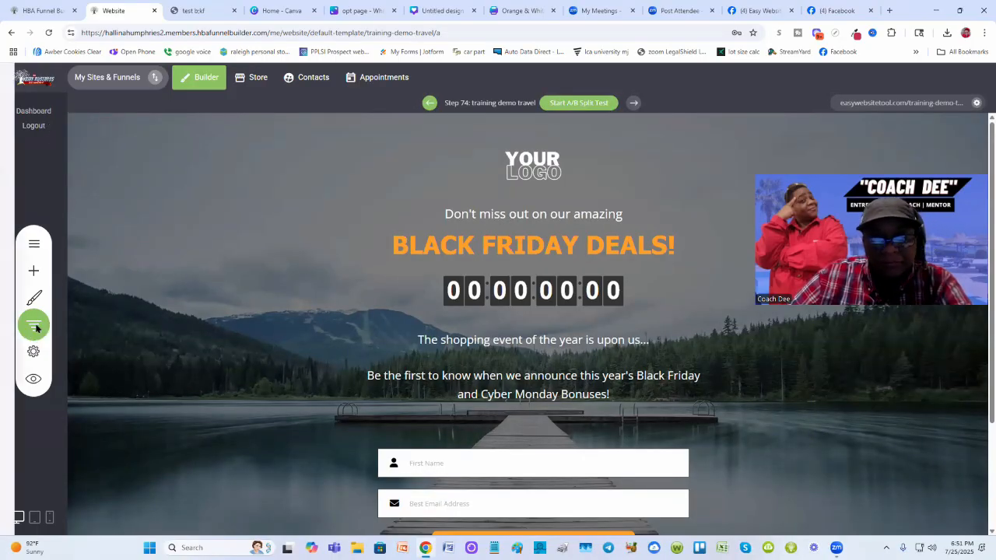
drag(567, 120, 560, 526)
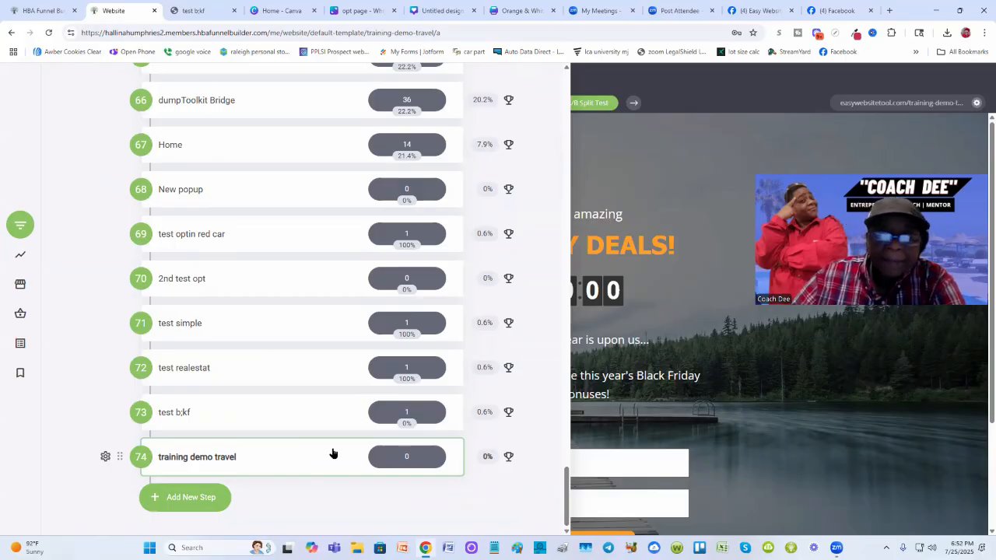
click(677, 265)
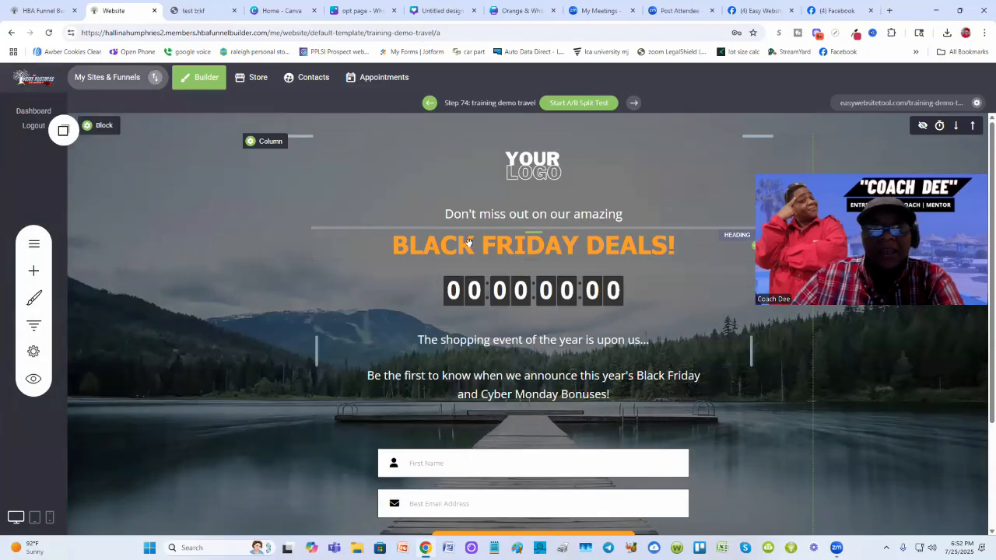
- Compare the existing test b:kf opt-in page with the new training demo travel page in the editor
click(196, 10)
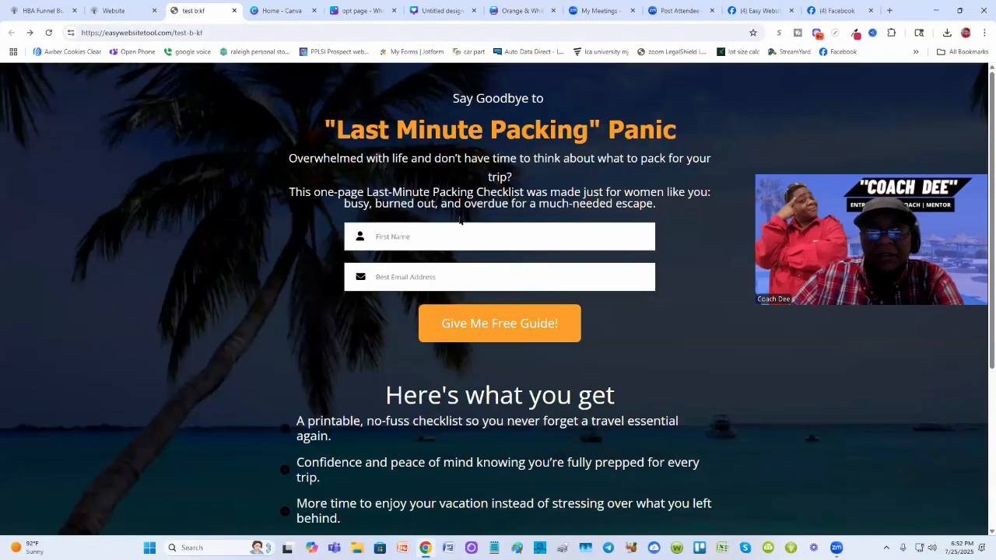
scroll(384, 428, down, 3)
scroll(392, 408, up, 3)
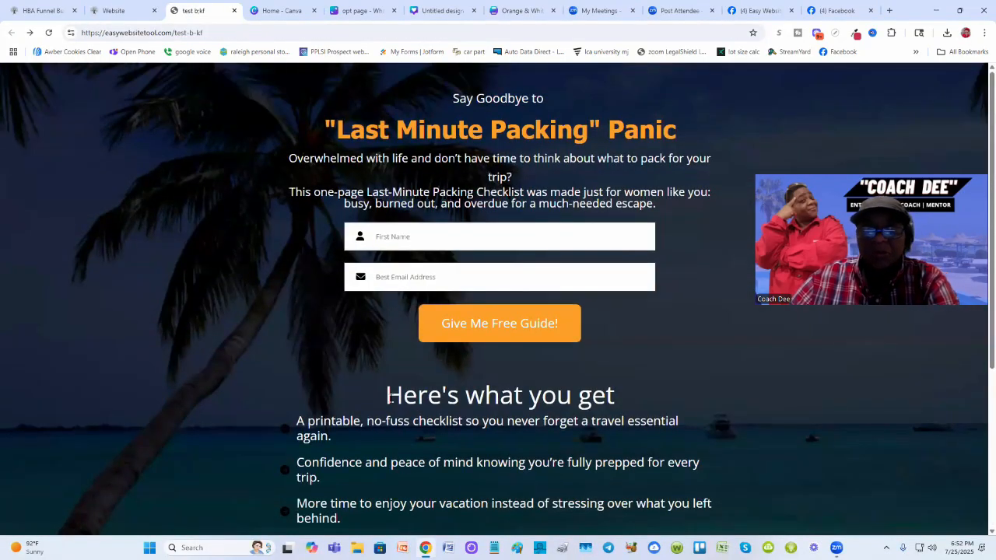
mouse_move(119, 12)
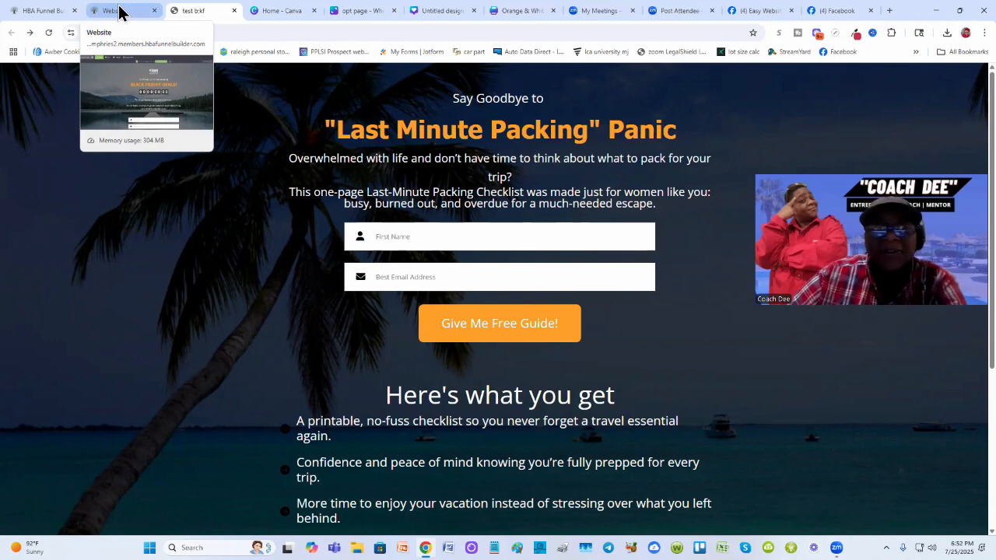
click(119, 12)
scroll(413, 307, down, 3)
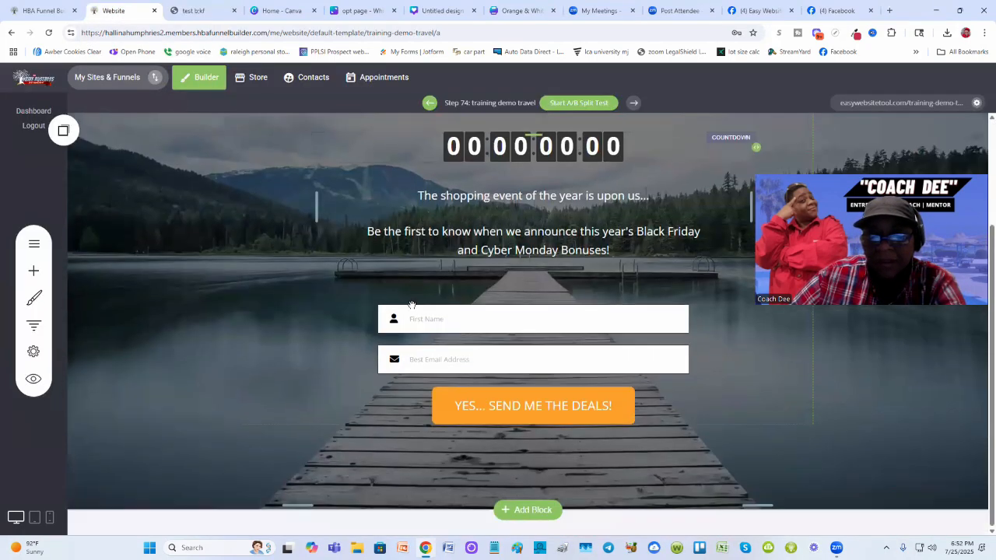
scroll(230, 354, up, 3)
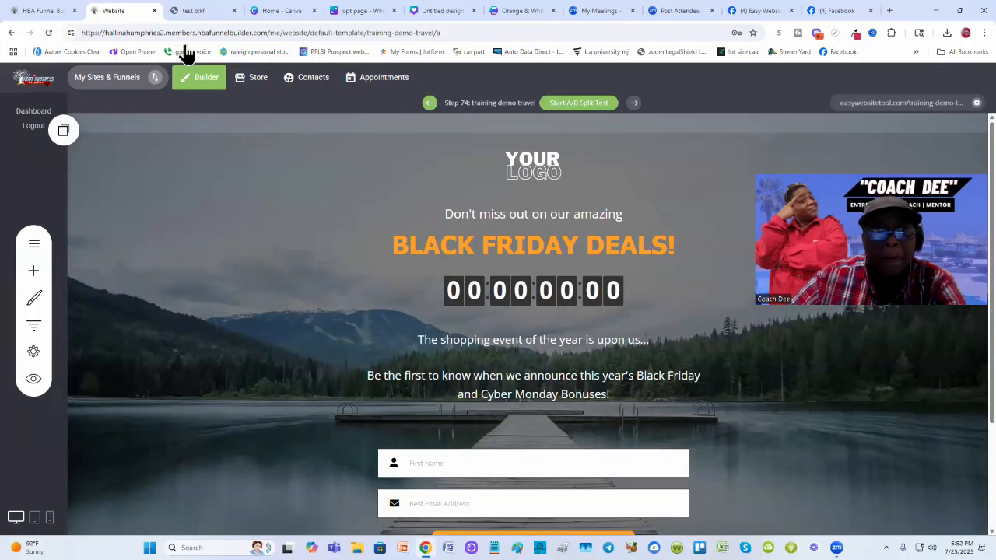
click(189, 10)
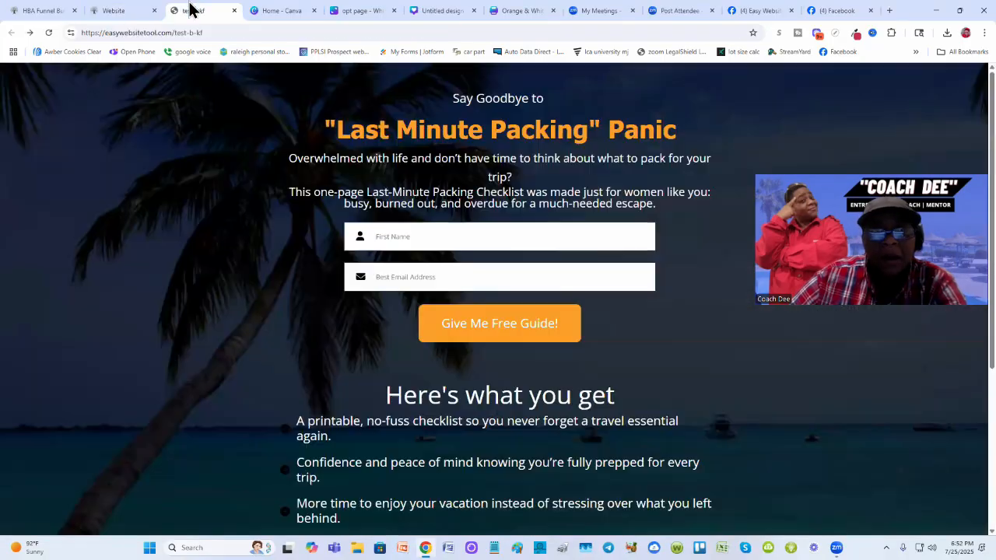
scroll(238, 389, down, 3)
scroll(239, 389, up, 2)
scroll(238, 389, down, 2)
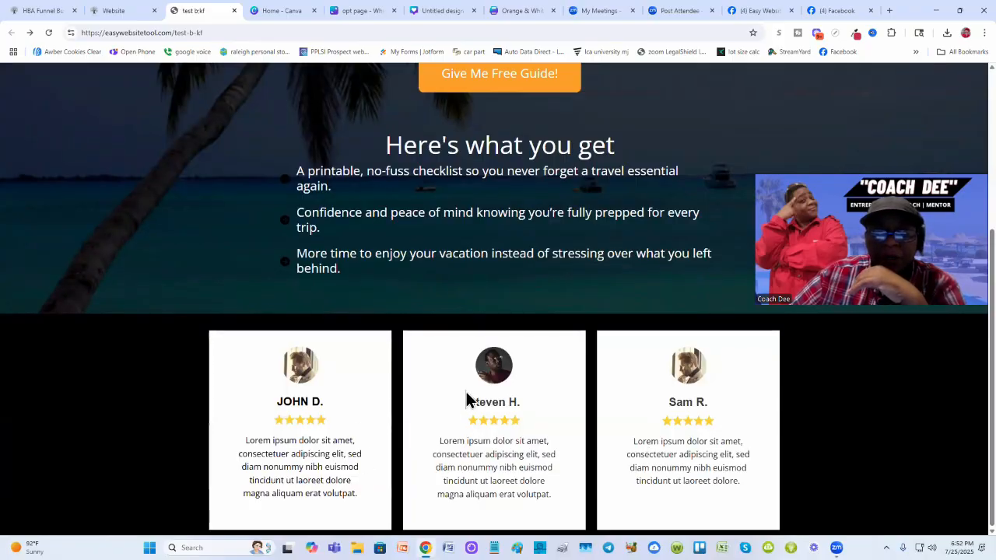
- Add the three-card testimonial block from the Team & Testimonials category below the opt-in section of the training demo travel page
click(109, 10)
scroll(349, 382, down, 2)
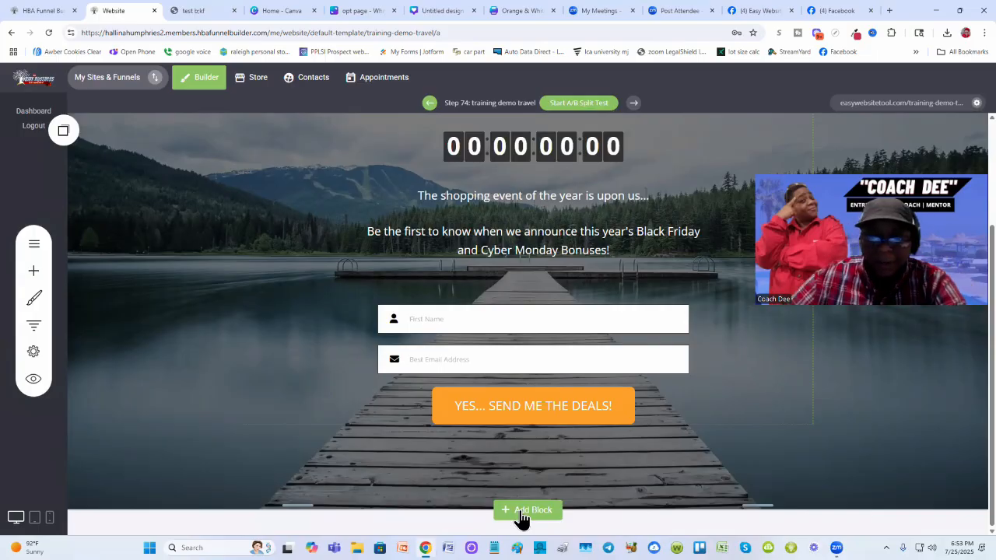
click(527, 511)
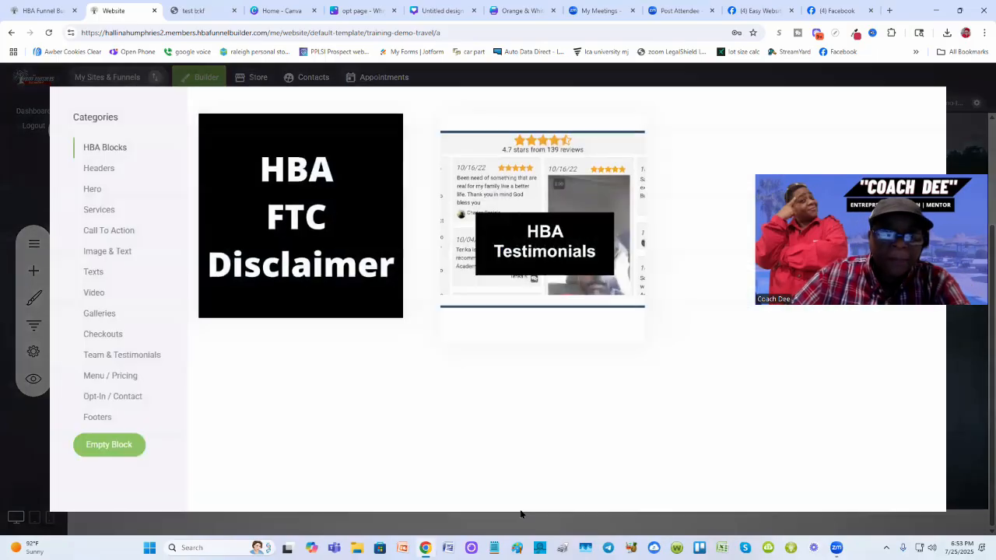
click(137, 356)
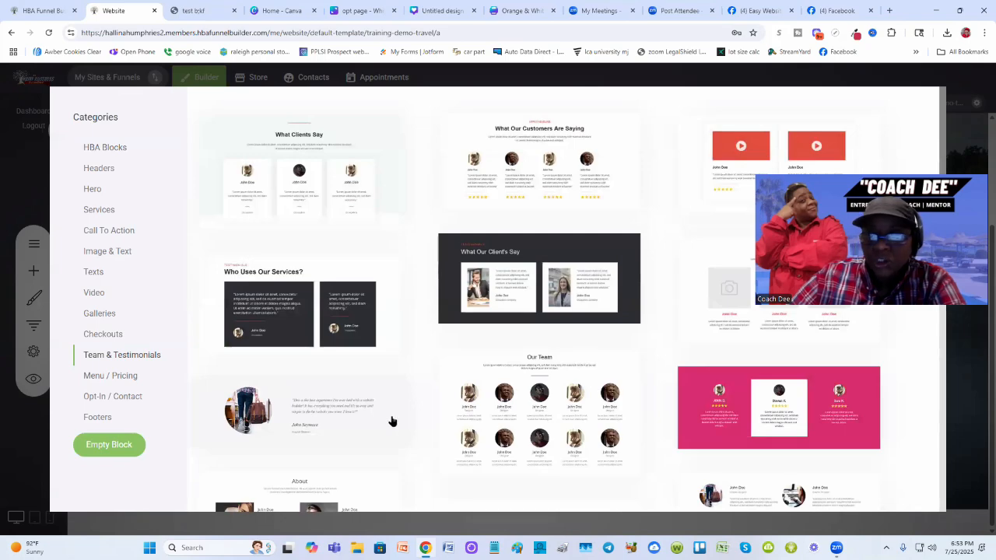
scroll(407, 425, down, 3)
scroll(408, 426, up, 3)
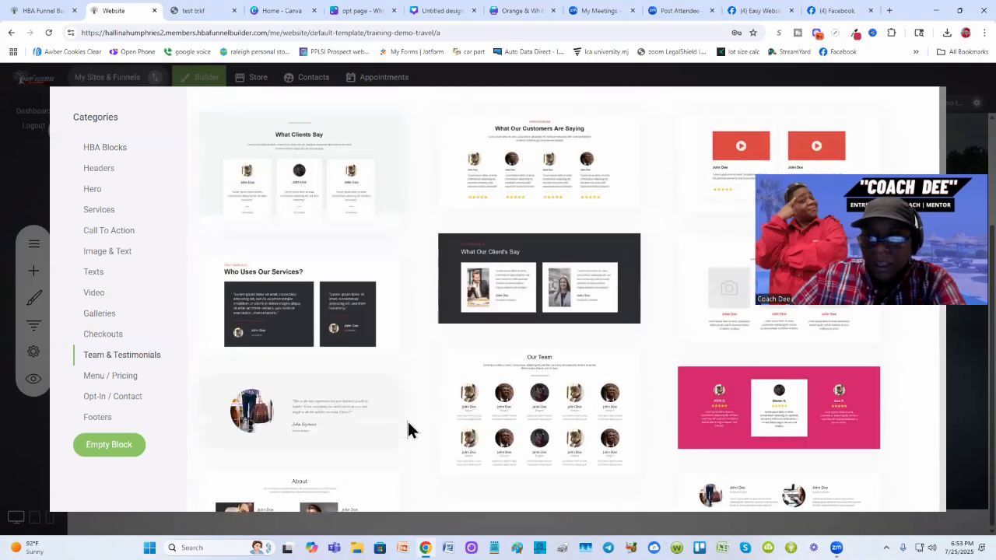
scroll(407, 426, down, 6)
scroll(408, 424, up, 2)
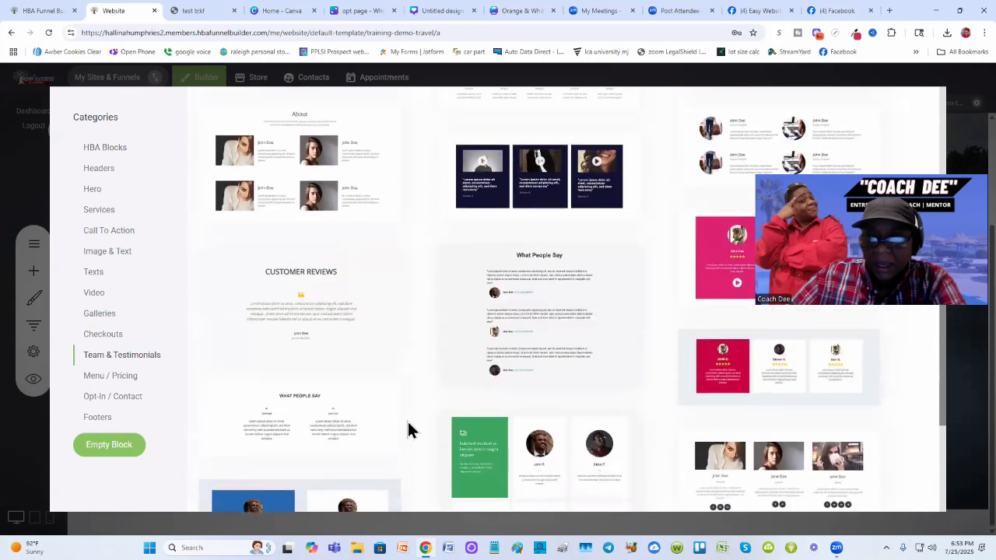
scroll(702, 445, down, 2)
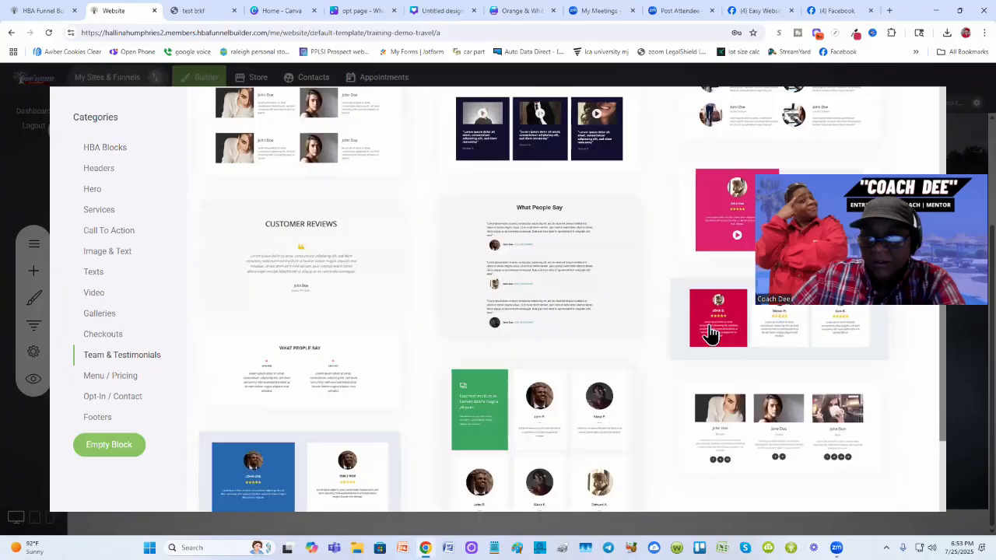
scroll(709, 332, up, 4)
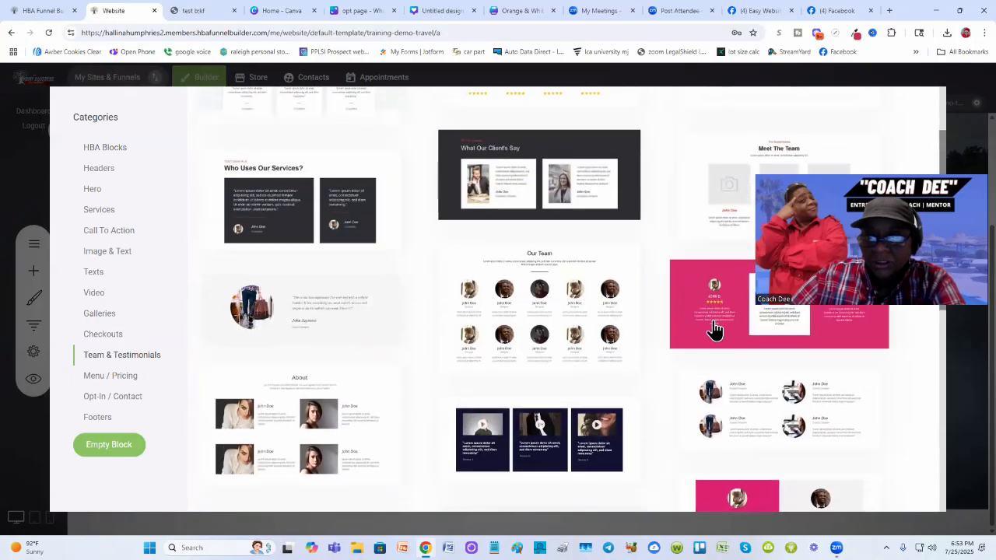
scroll(703, 328, down, 4)
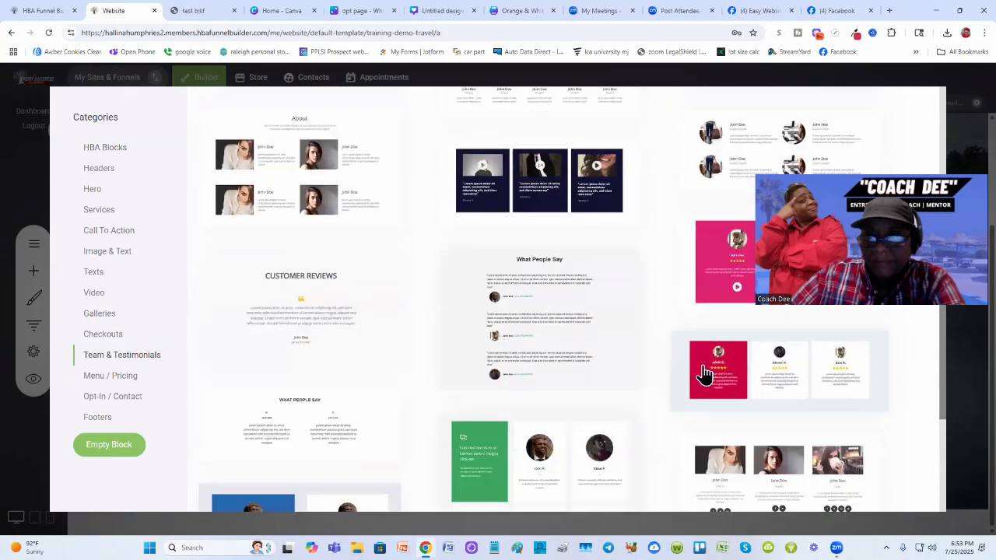
click(702, 369)
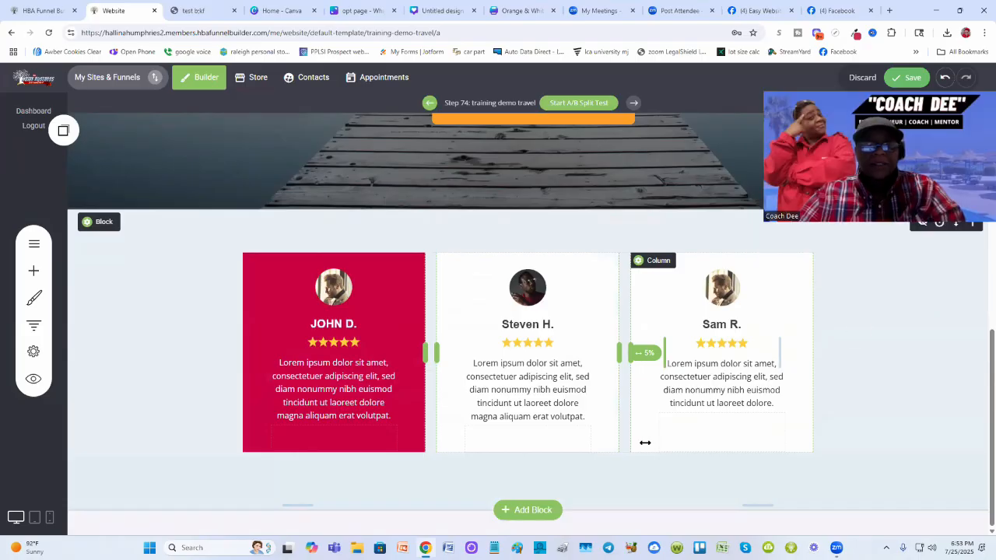
- Compare the testimonial section of the test b:kf page with the newly added block
click(193, 10)
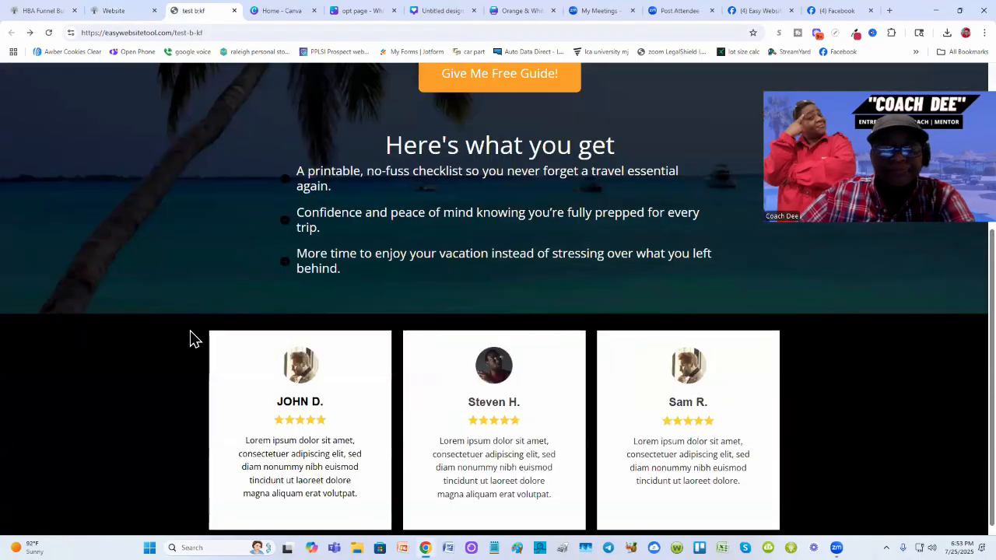
click(109, 10)
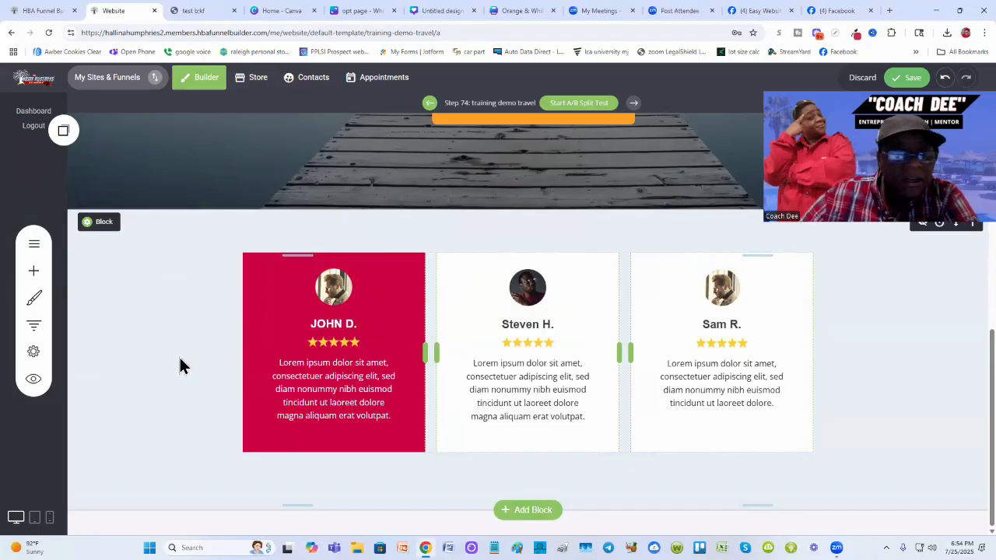
scroll(120, 335, up, 1)
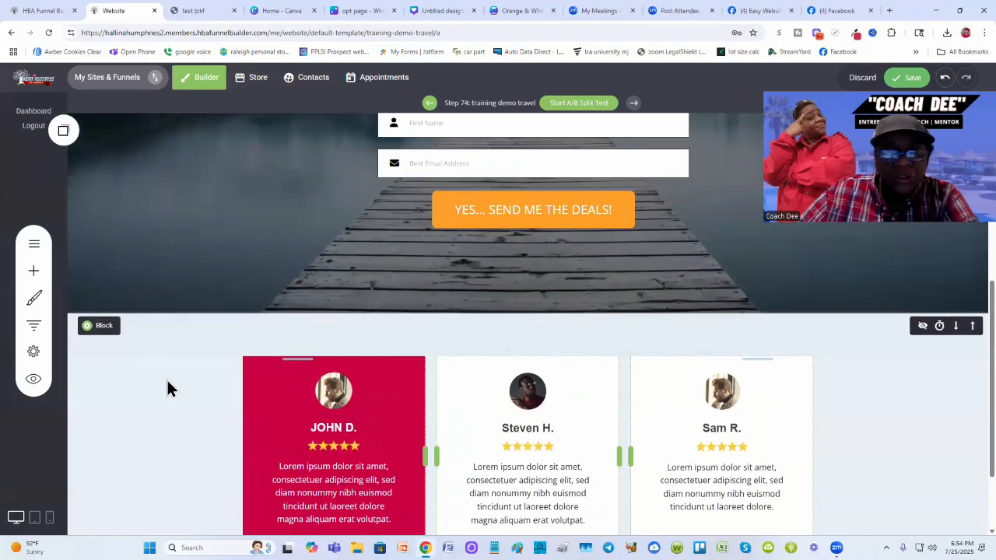
scroll(168, 381, down, 1)
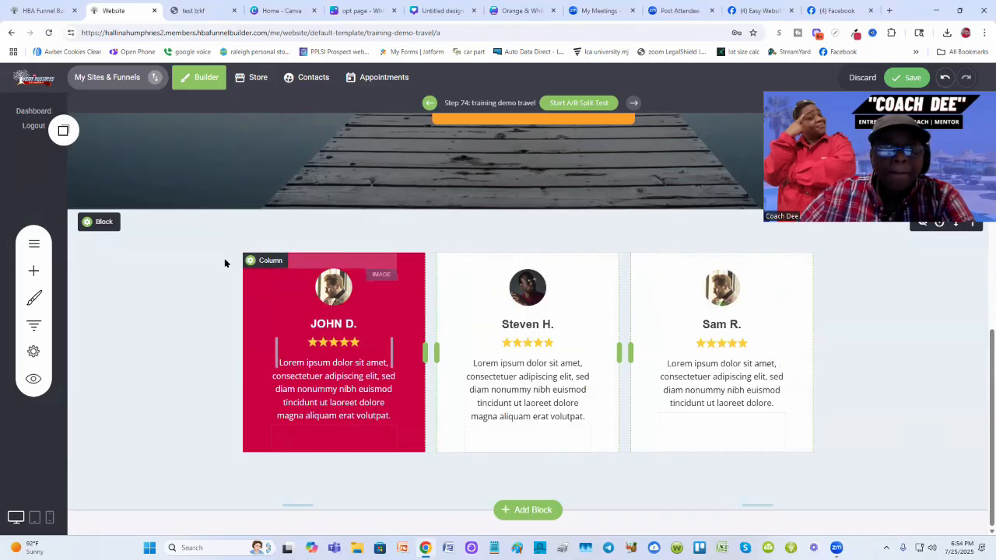
- Set the testimonial block's background color to black and save the page
click(99, 226)
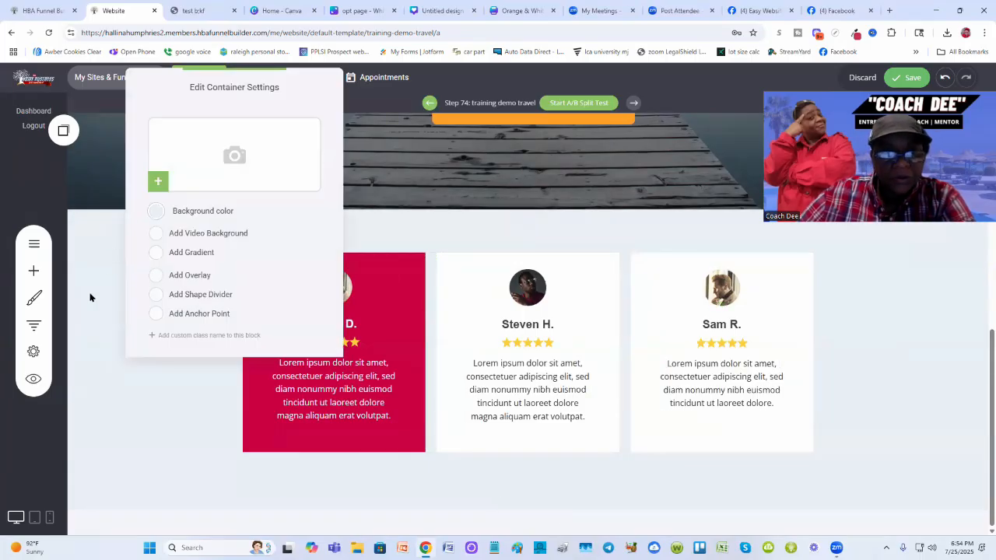
click(90, 297)
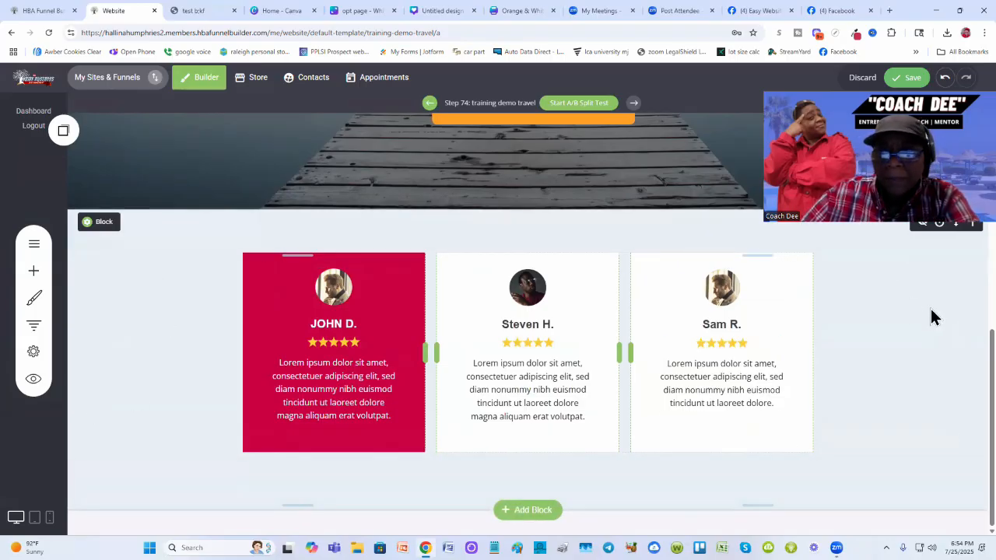
click(102, 227)
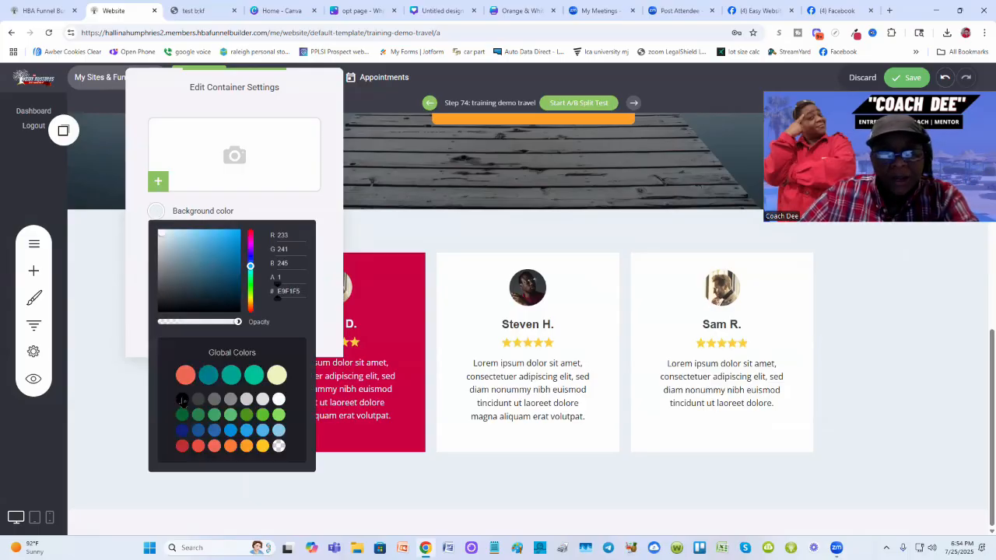
click(181, 400)
click(456, 241)
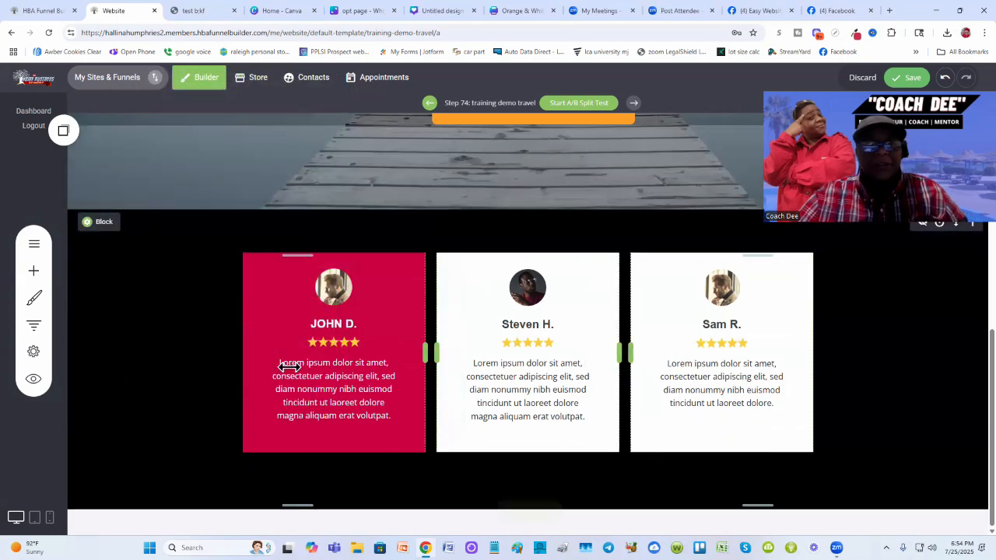
drag(766, 218, 765, 392)
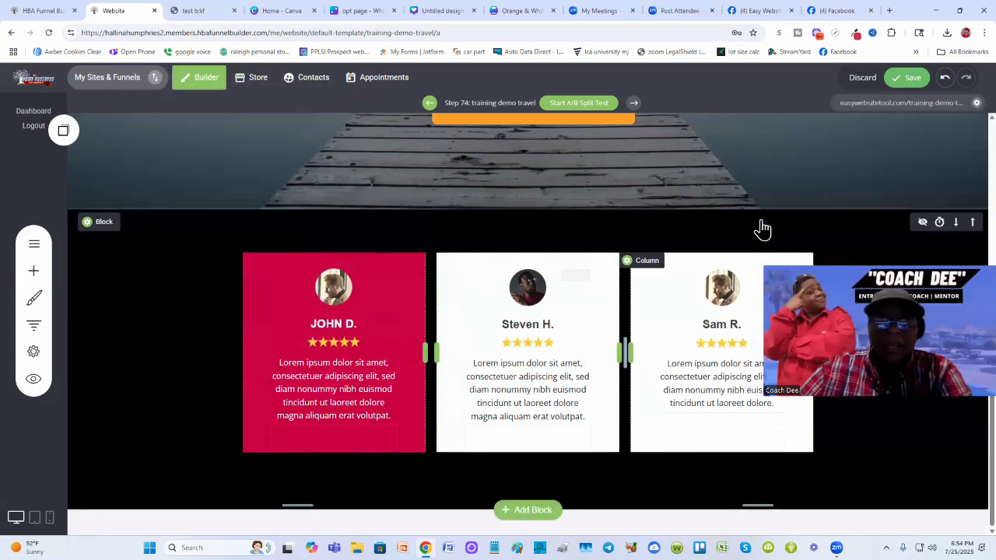
click(906, 80)
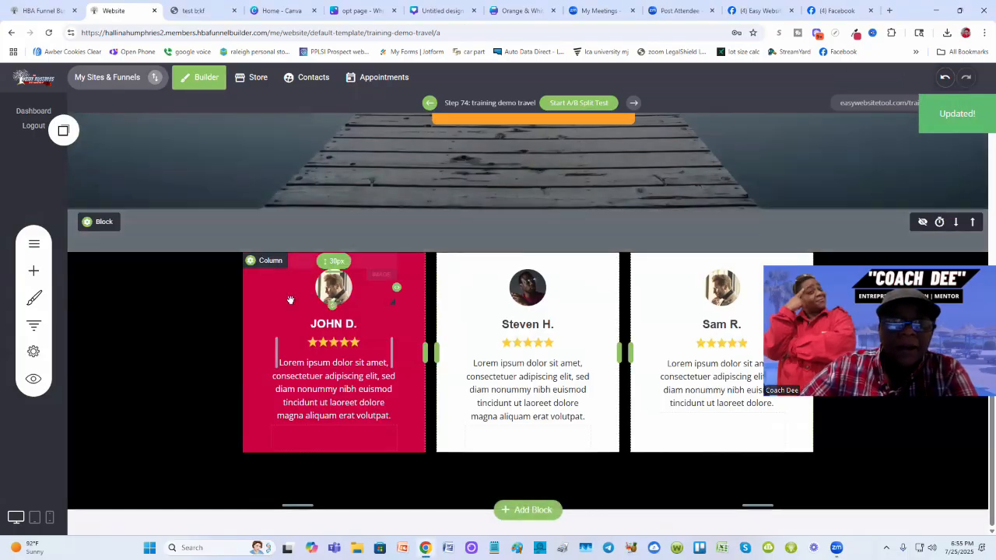
- Try setting the John D. card's column background to white, then undo that change
click(195, 8)
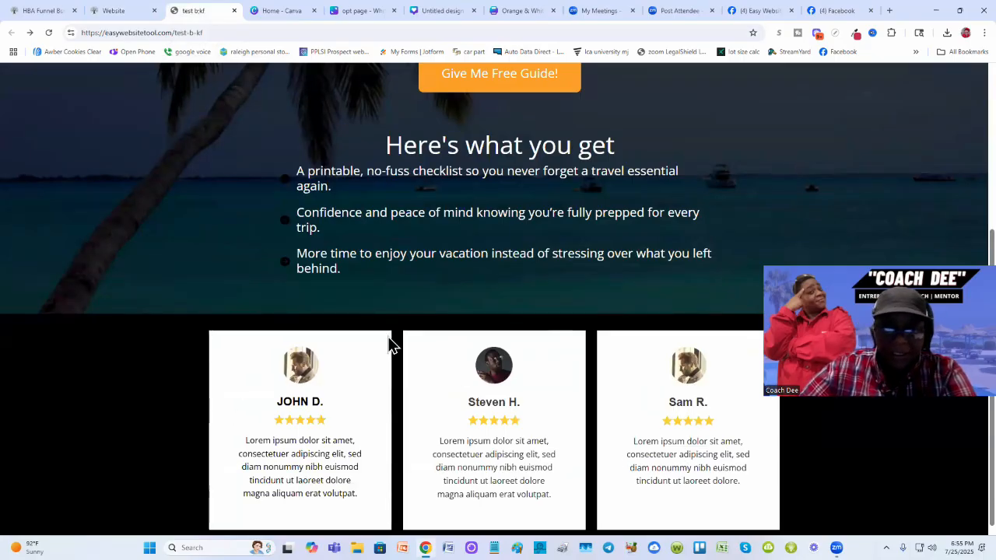
click(115, 11)
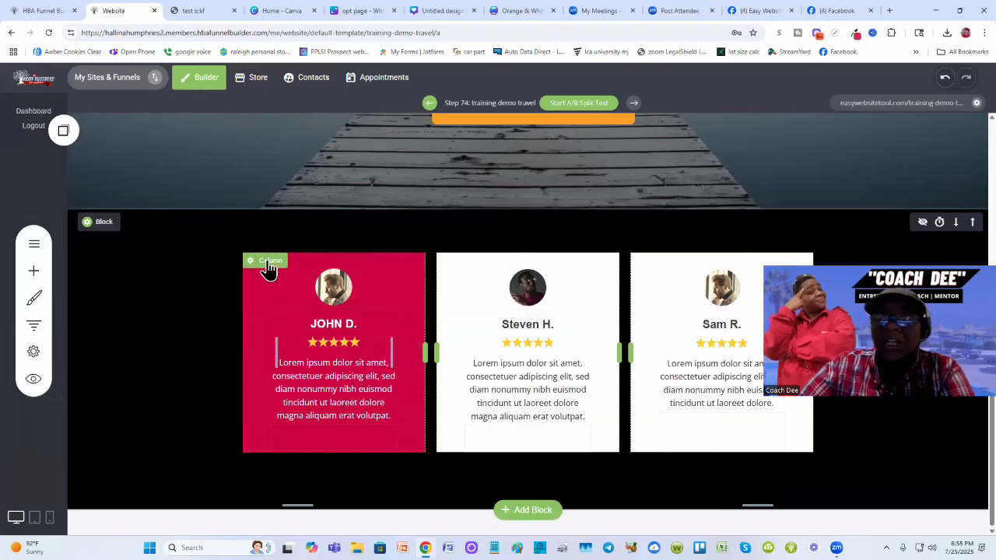
click(267, 261)
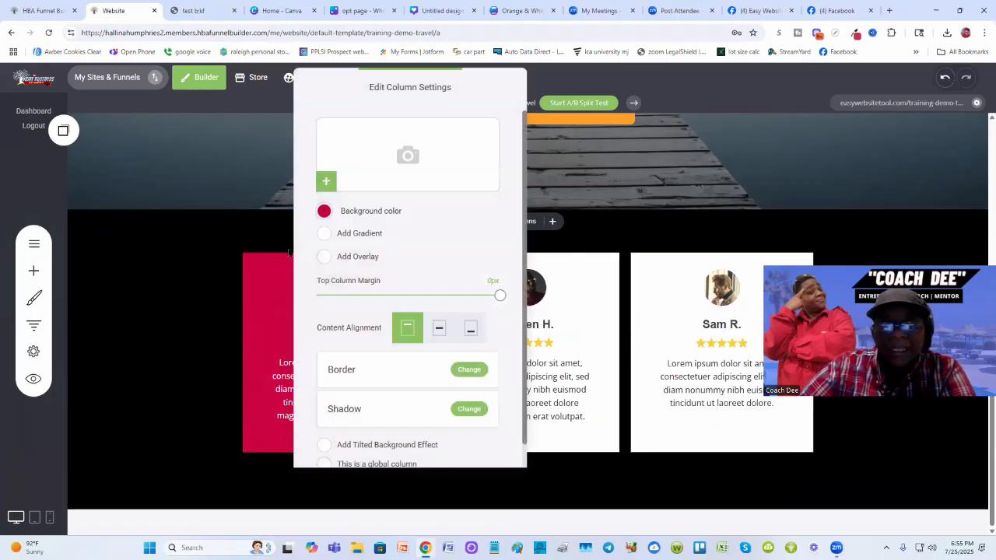
click(324, 211)
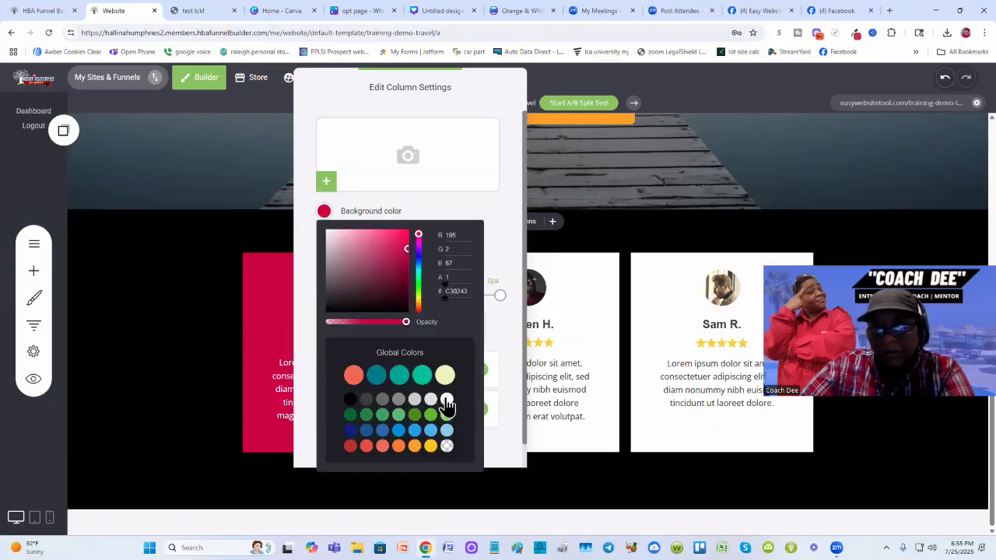
click(446, 401)
click(251, 340)
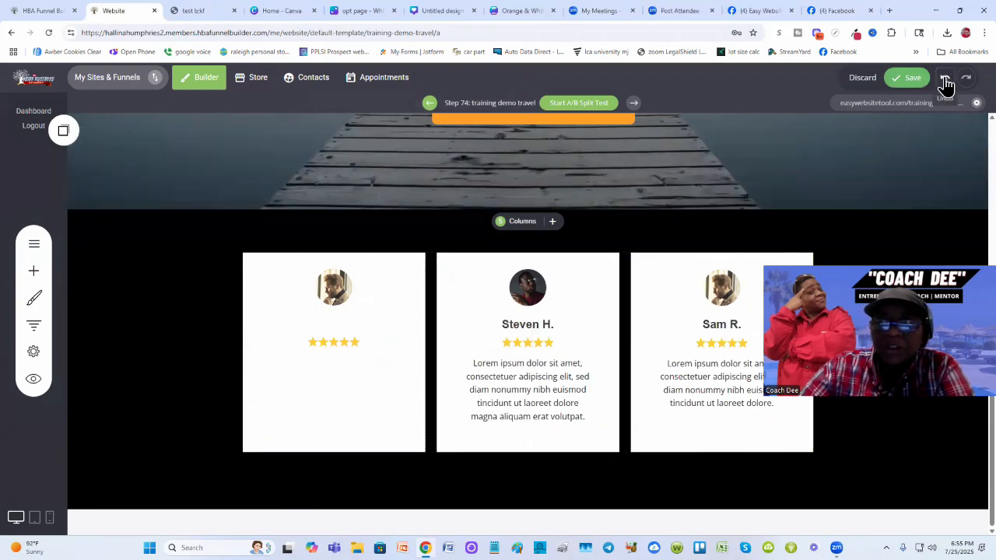
click(944, 79)
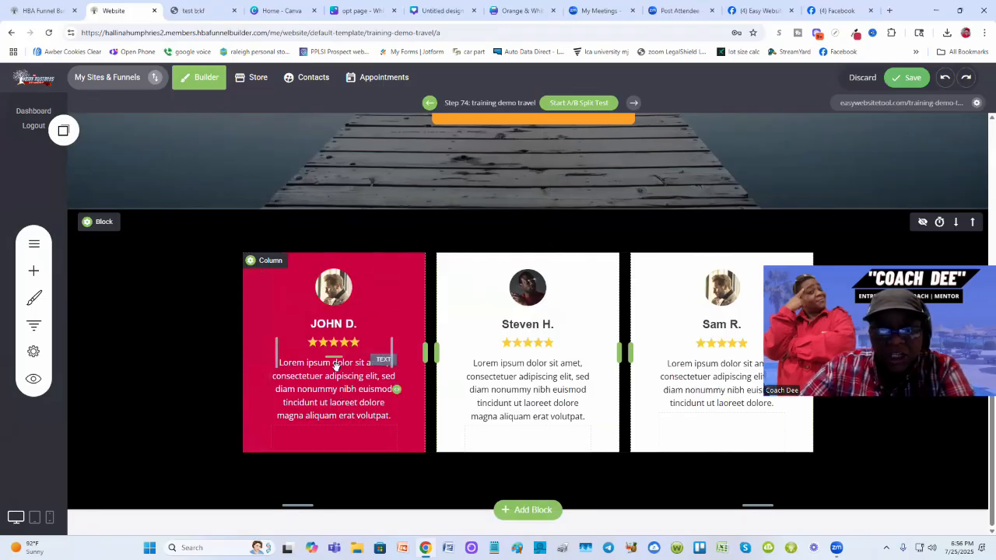
- Change the John D. card's body text and name color to black
click(340, 386)
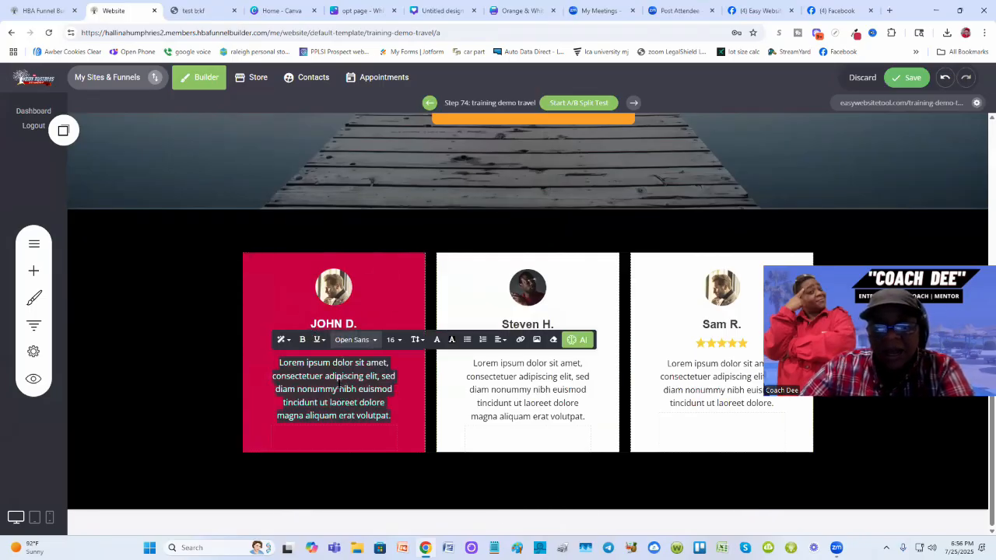
click(437, 340)
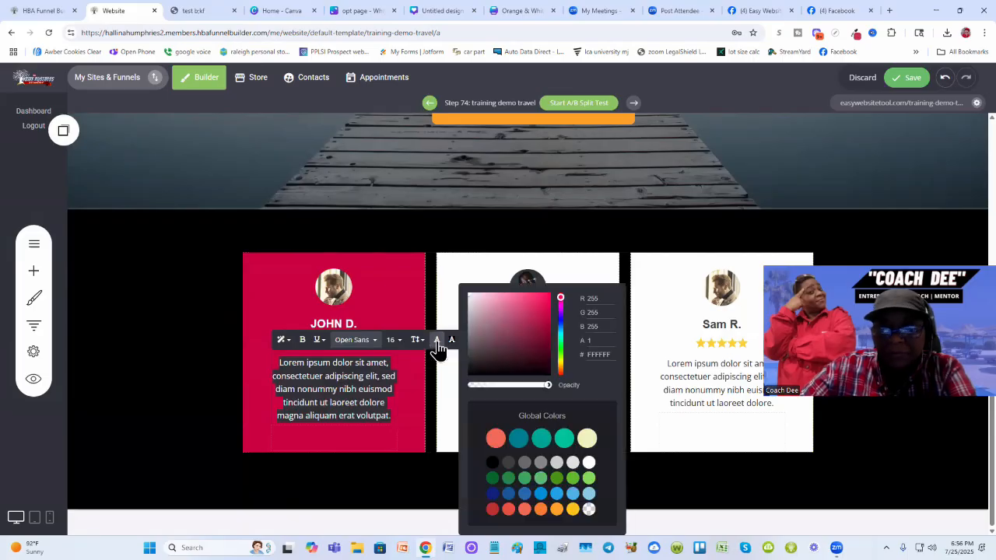
click(491, 465)
click(189, 378)
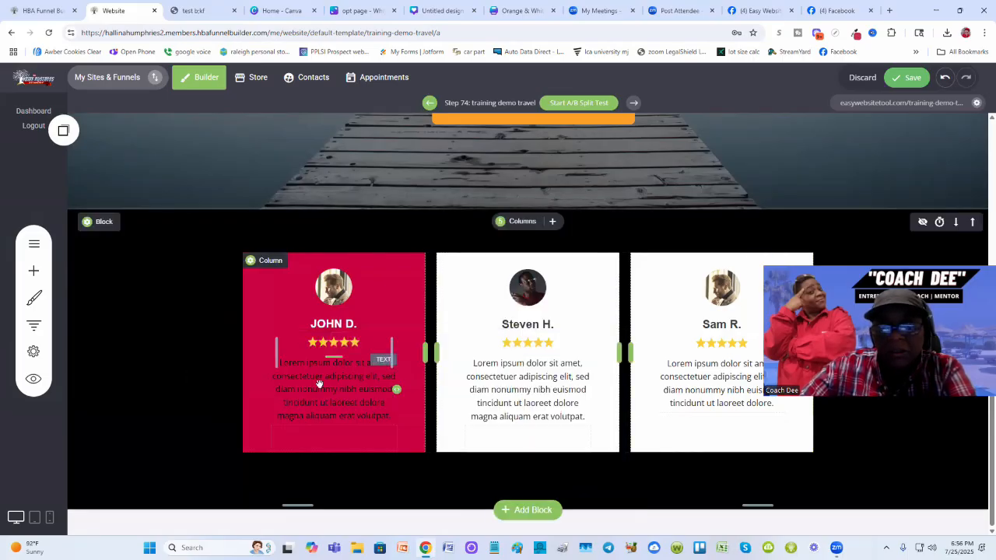
click(330, 324)
double_click(331, 324)
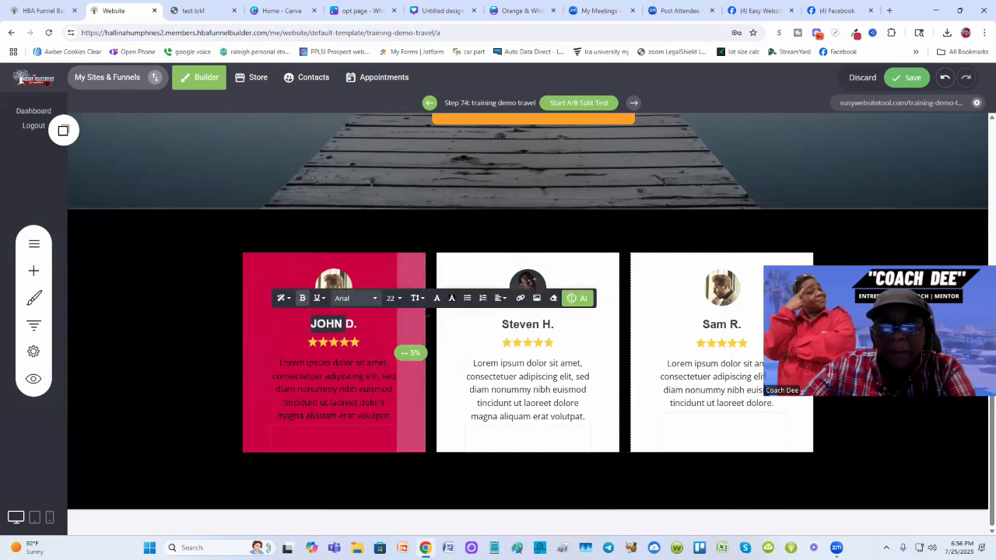
click(436, 298)
click(492, 462)
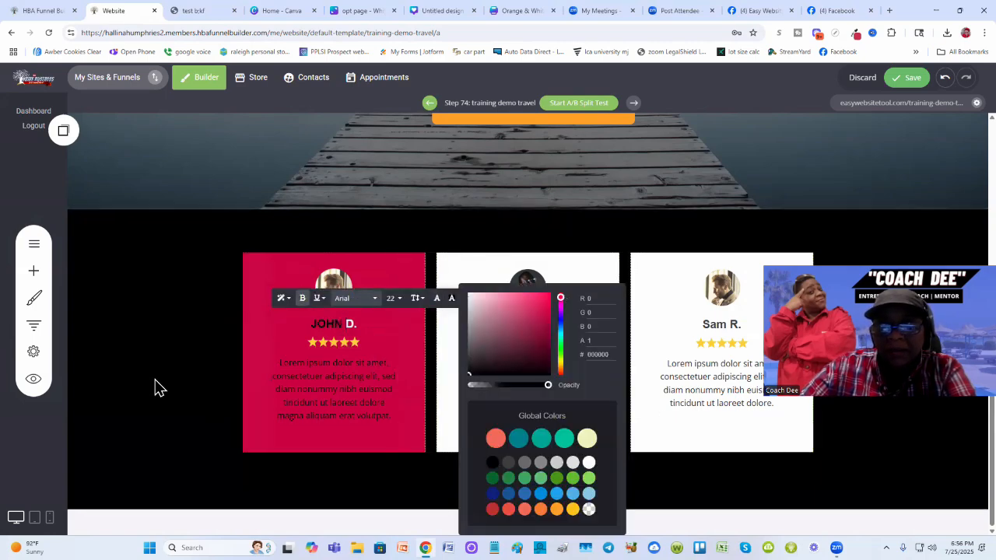
triple_click(350, 328)
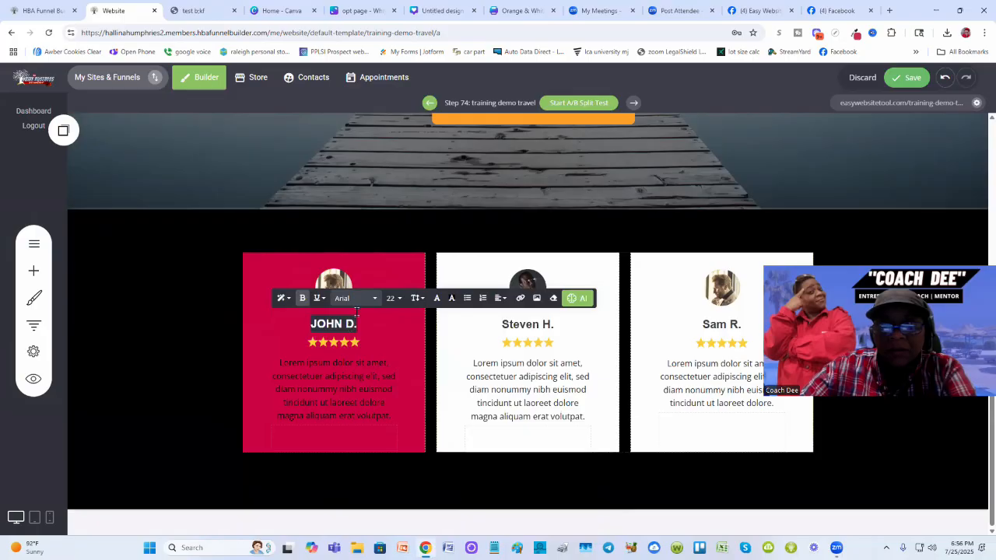
click(437, 299)
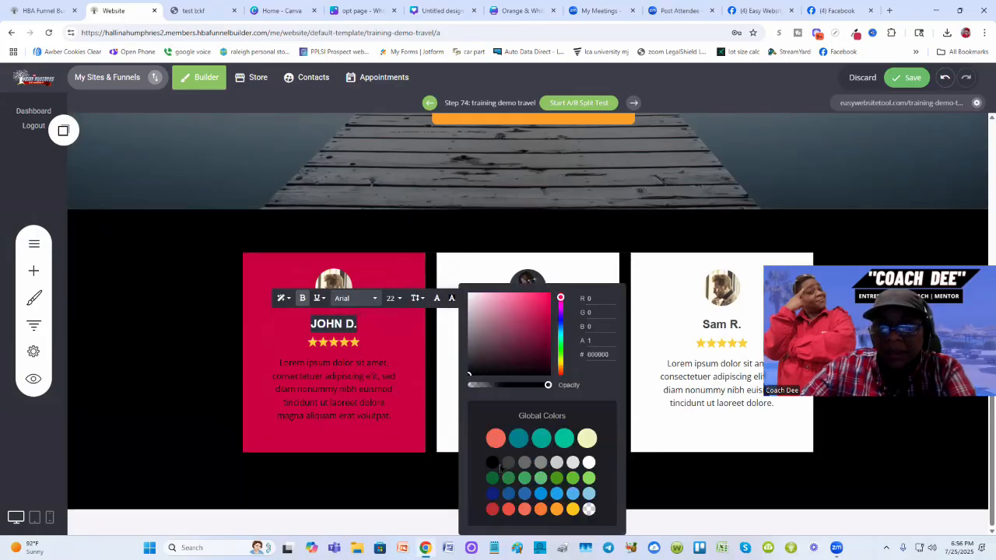
click(159, 371)
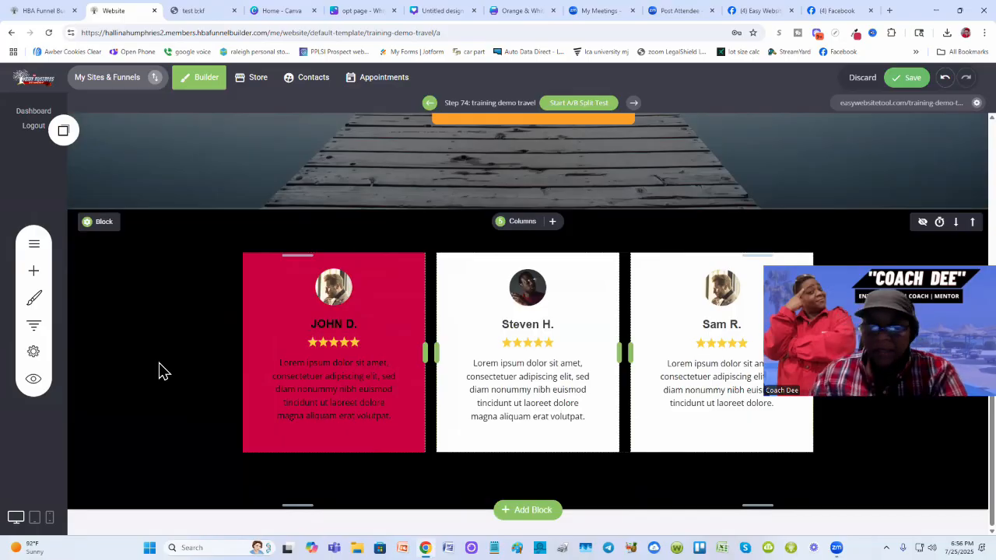
- Set the John D. card's column background color to white
click(270, 261)
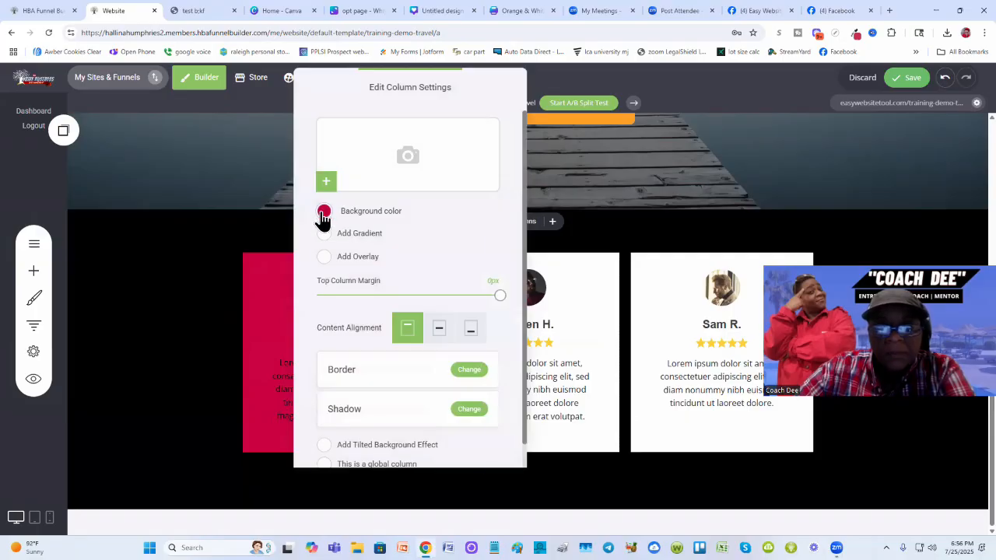
click(324, 212)
click(448, 398)
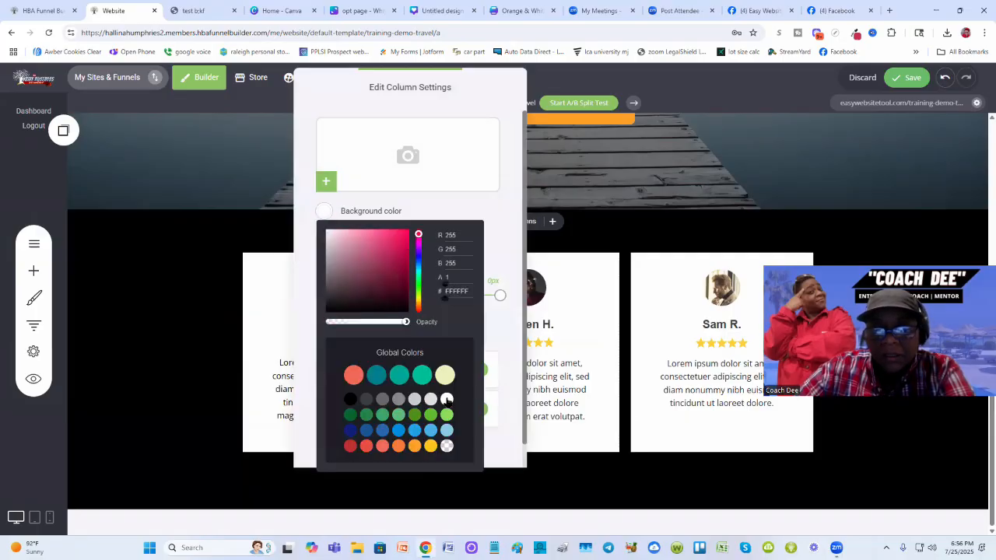
- Close the column settings, save the page, and compare the testimonial section with the published test page
click(184, 318)
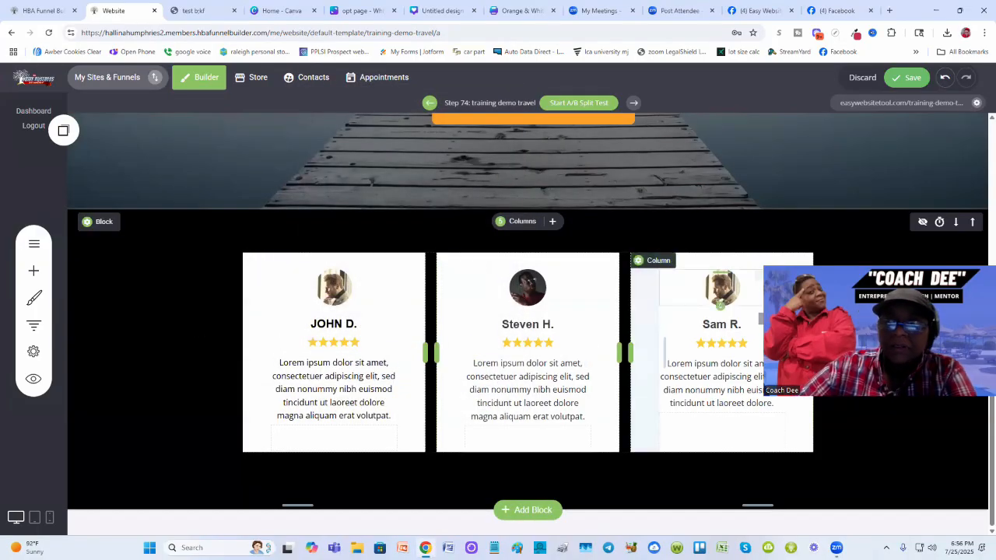
click(908, 77)
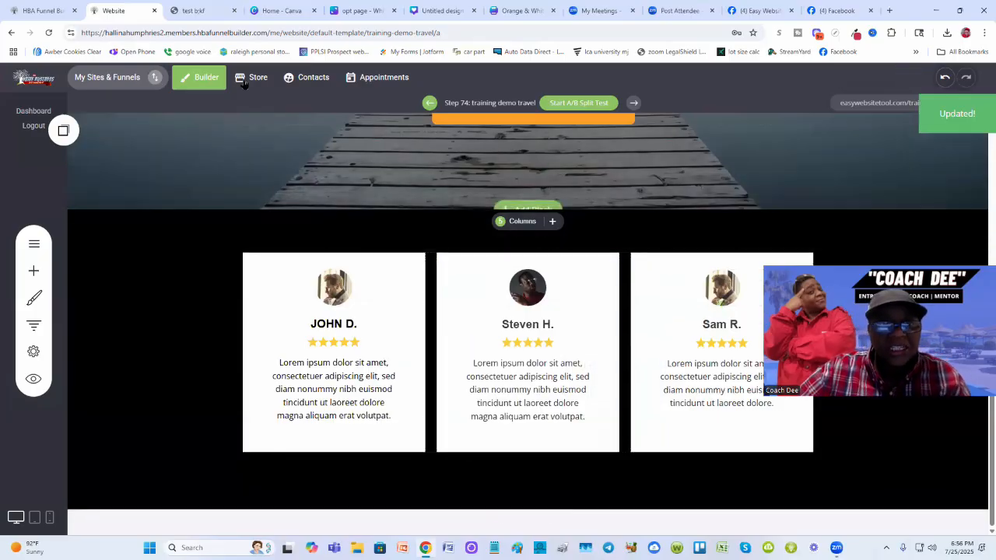
click(189, 10)
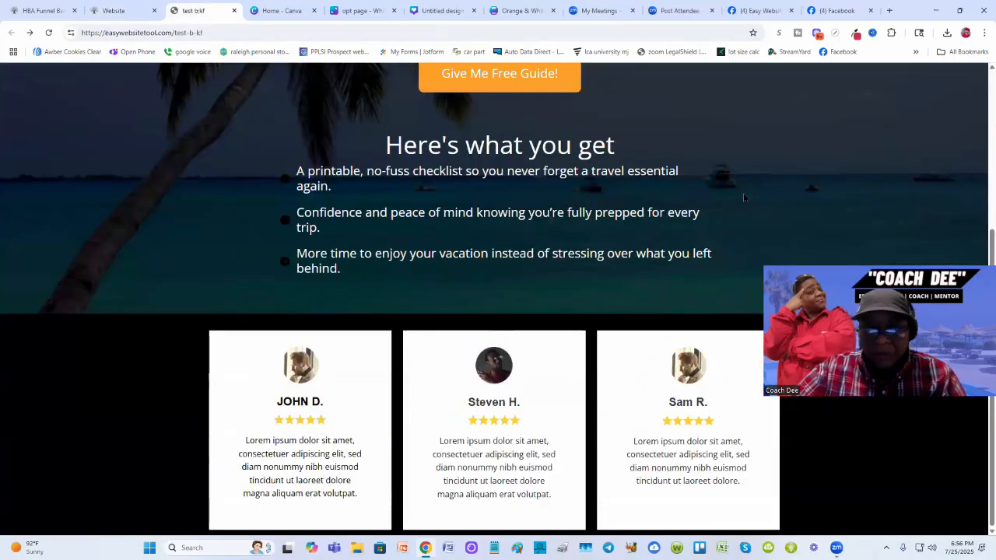
scroll(681, 203, up, 3)
scroll(680, 202, down, 4)
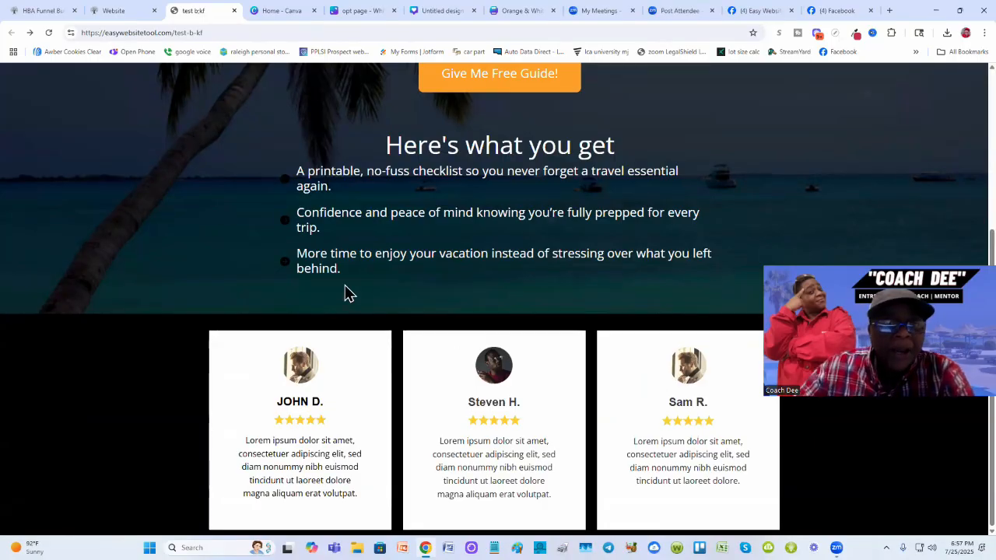
click(119, 11)
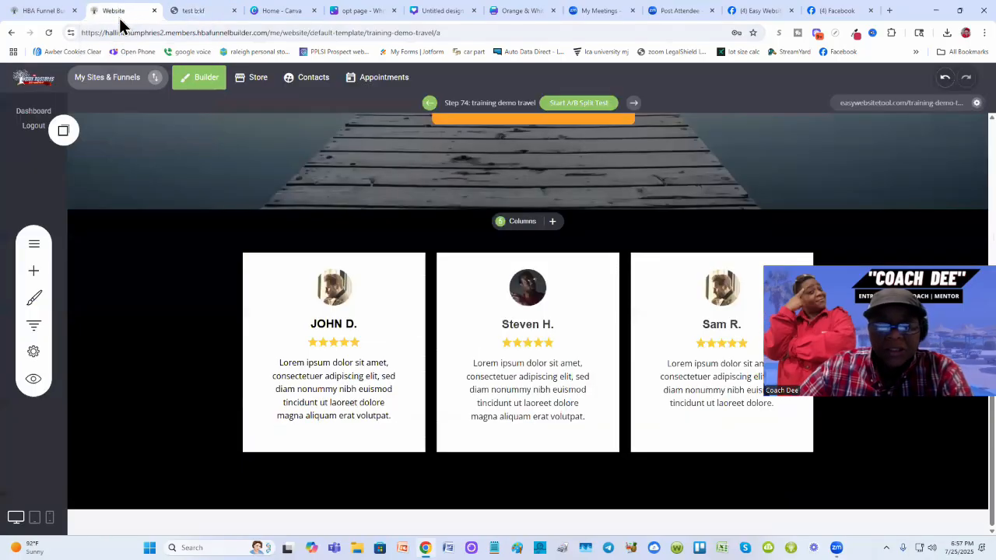
- Delete the profile images from the John D., Steven H. and Sam R. testimonial cards
click(331, 291)
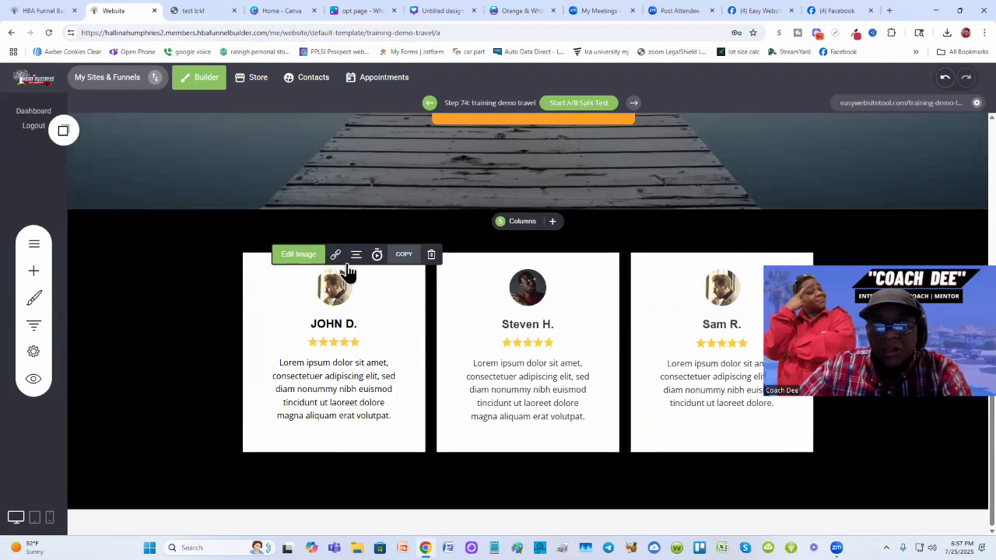
click(431, 255)
click(532, 286)
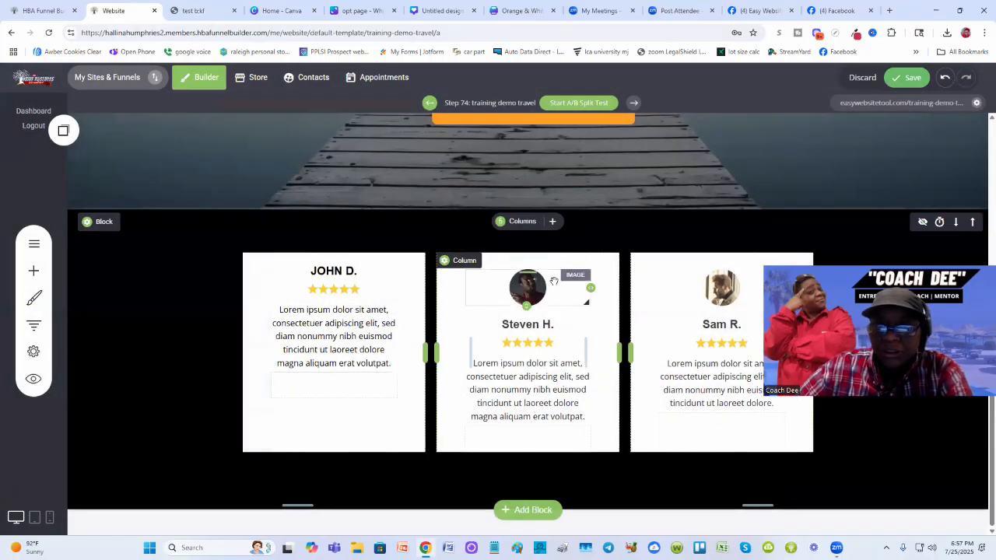
click(528, 288)
click(625, 255)
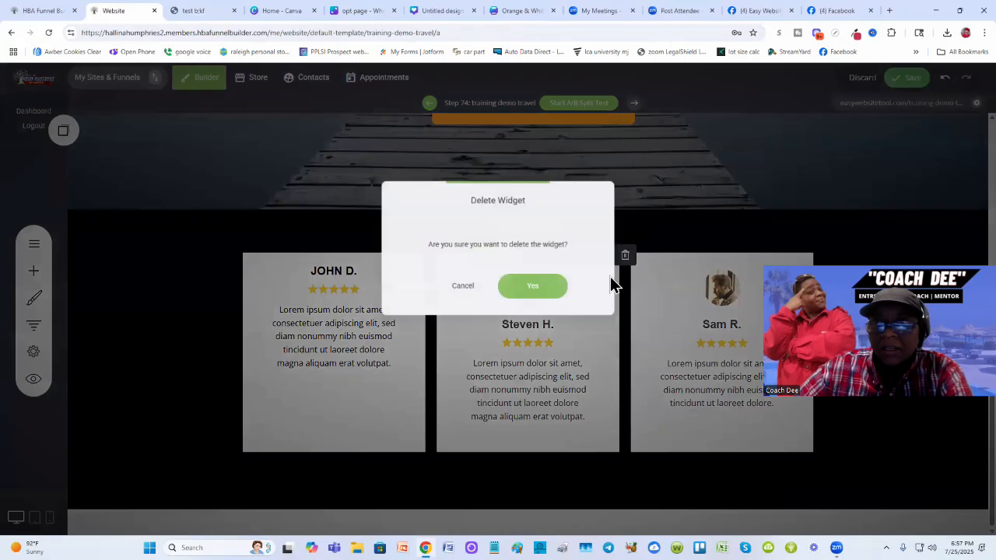
click(547, 290)
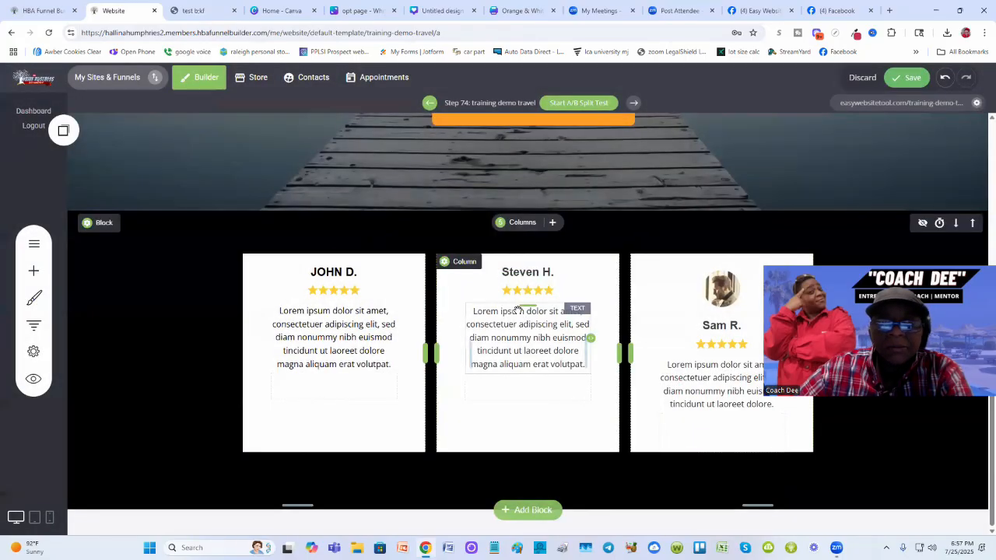
click(710, 289)
click(819, 258)
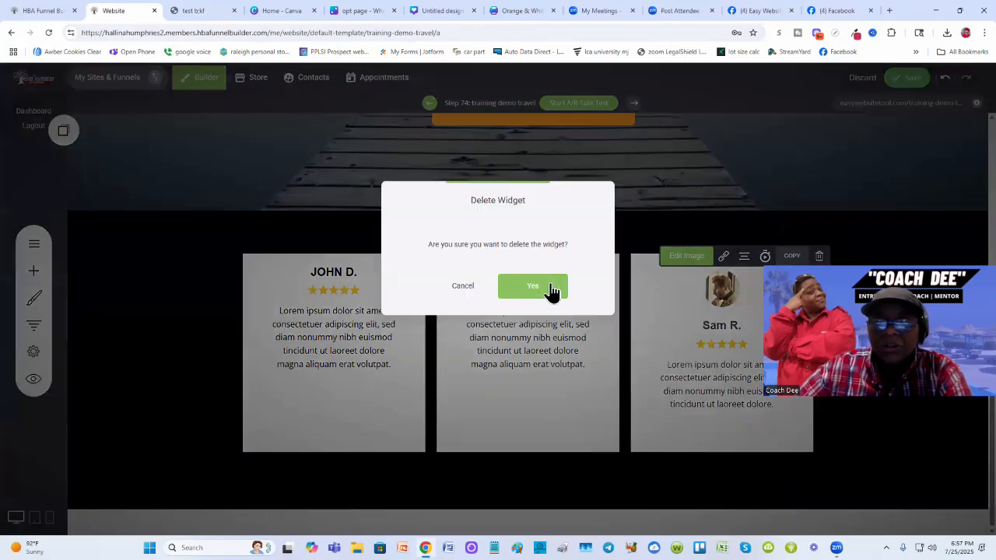
click(550, 290)
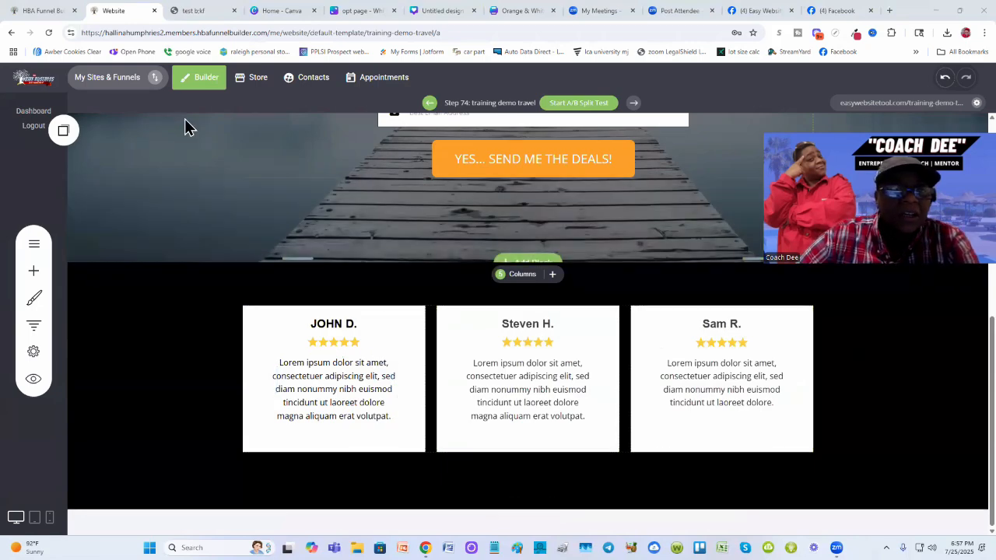
- Replace John D.'s body text with "This checklist really saved me a bunch of time. It was awesome!" in quotes
click(191, 10)
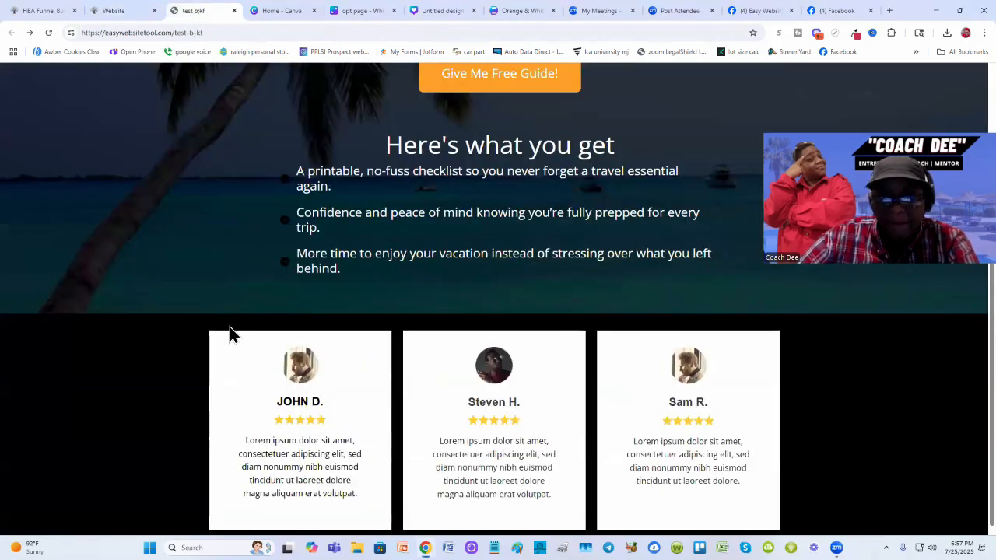
click(109, 10)
double_click(318, 378)
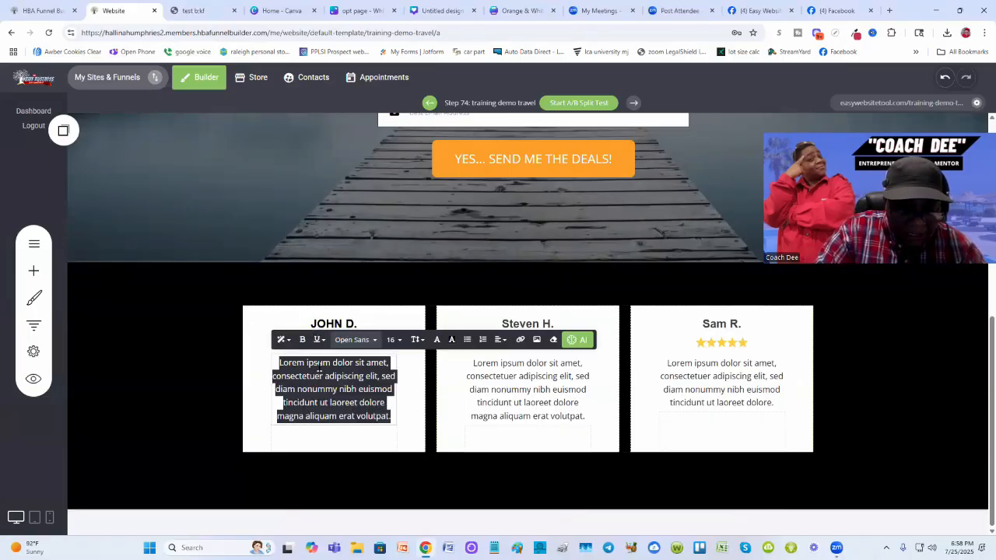
text(This )
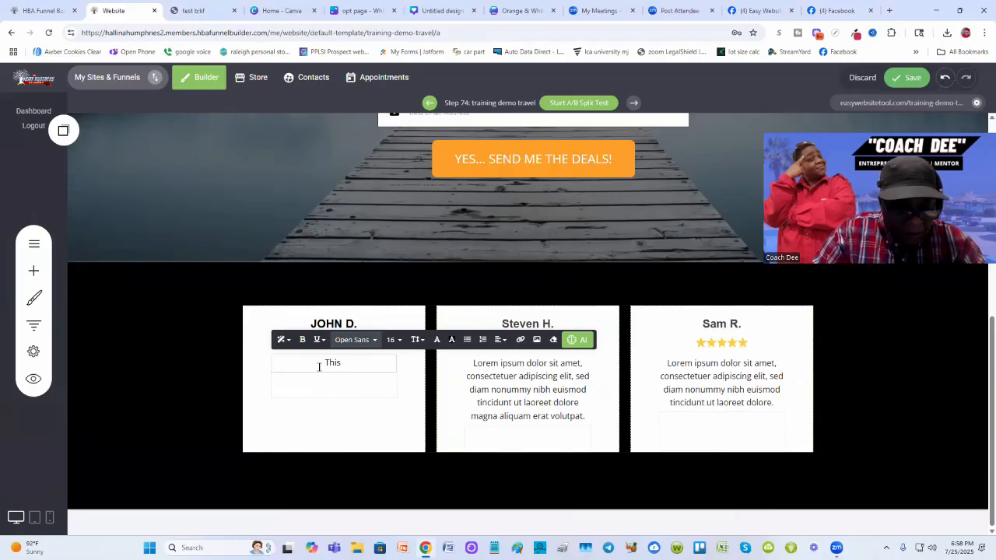
text(checklis)
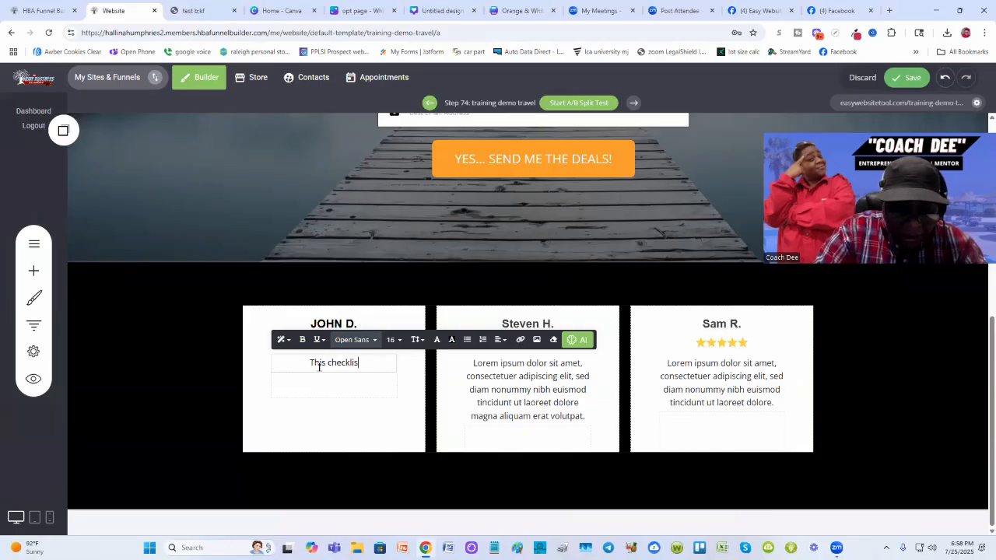
text(t really save)
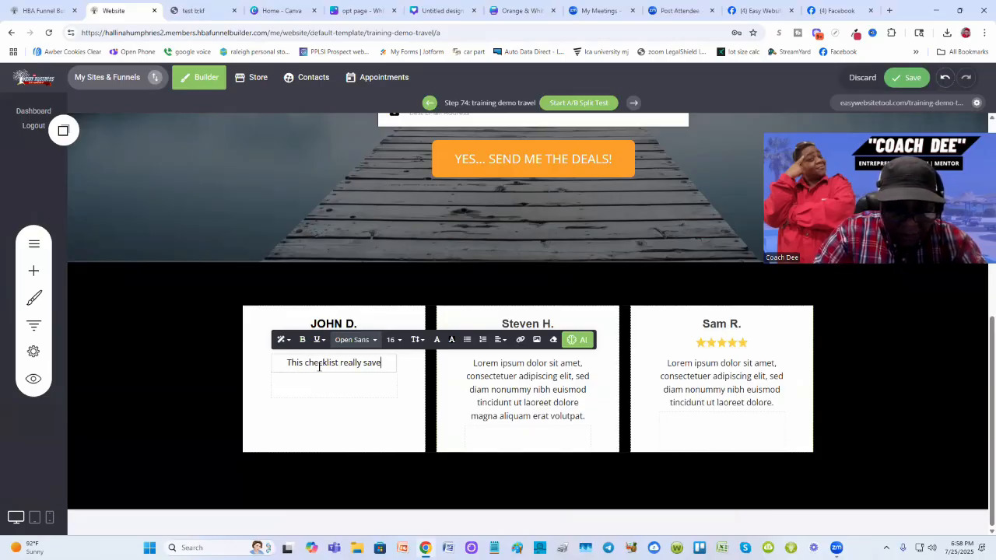
text(d me a bunch)
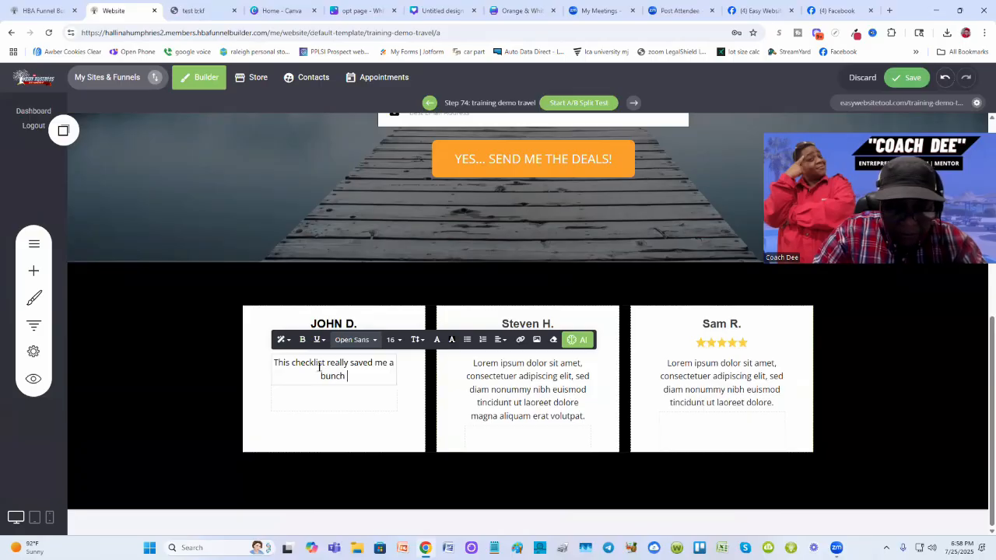
text( of time. It)
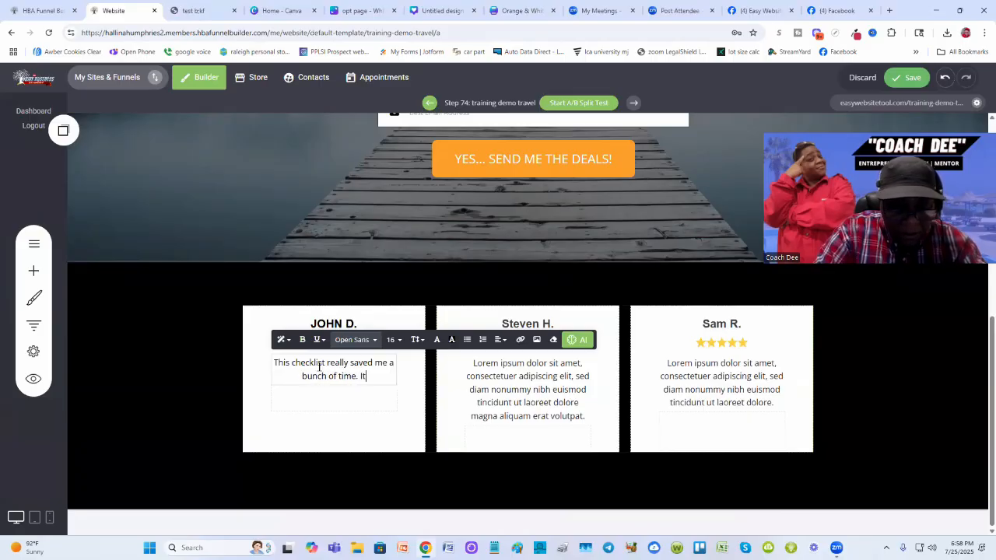
text( was awesome!)
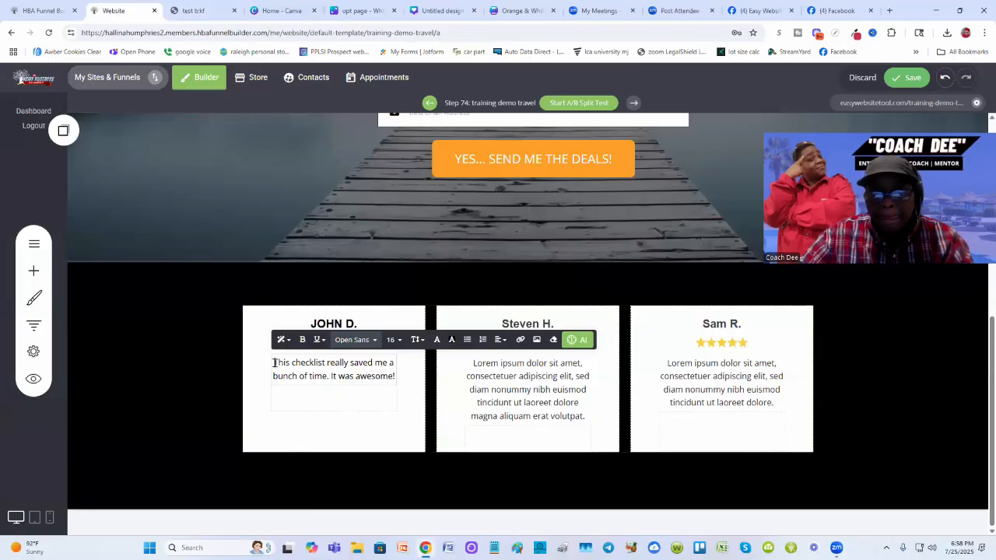
text(")
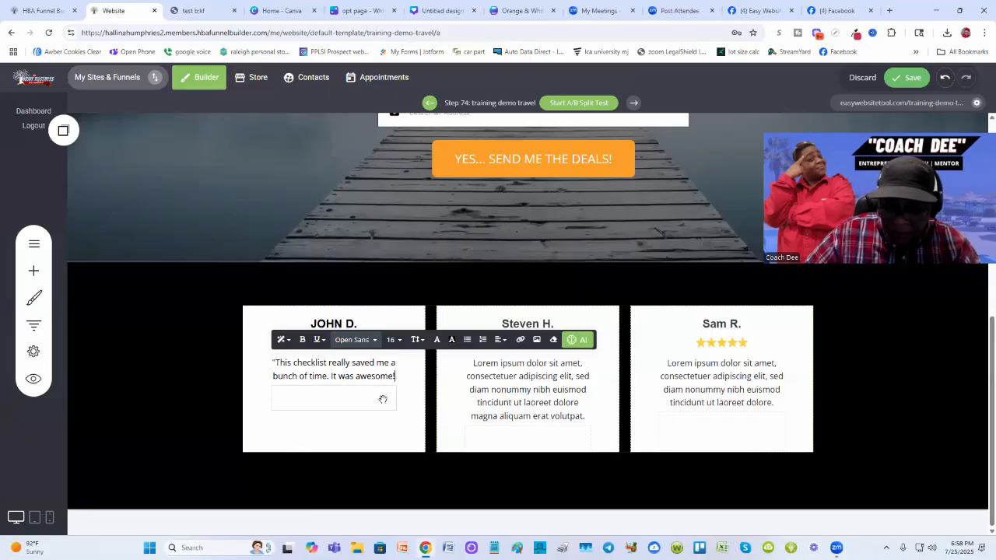
text(")
click(348, 437)
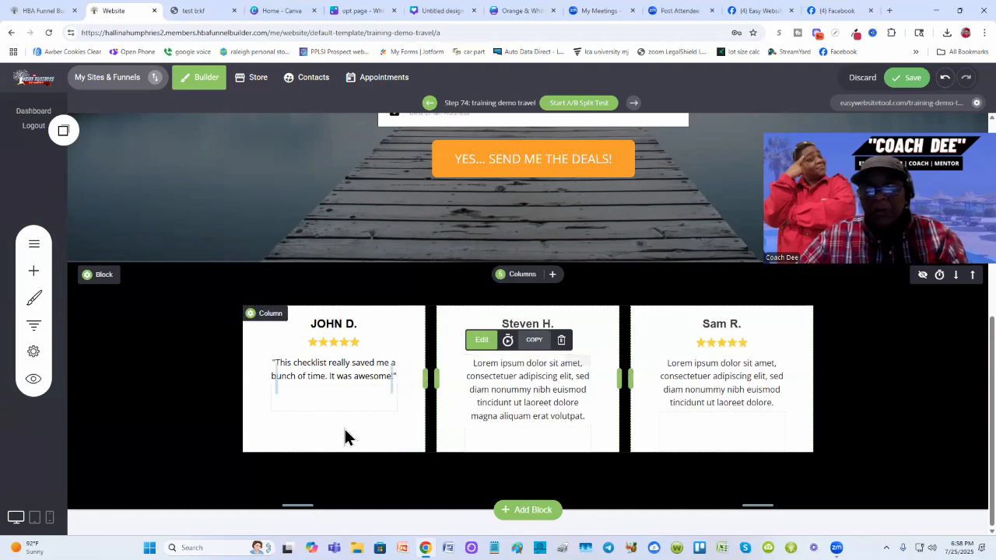
triple_click(331, 375)
click(530, 392)
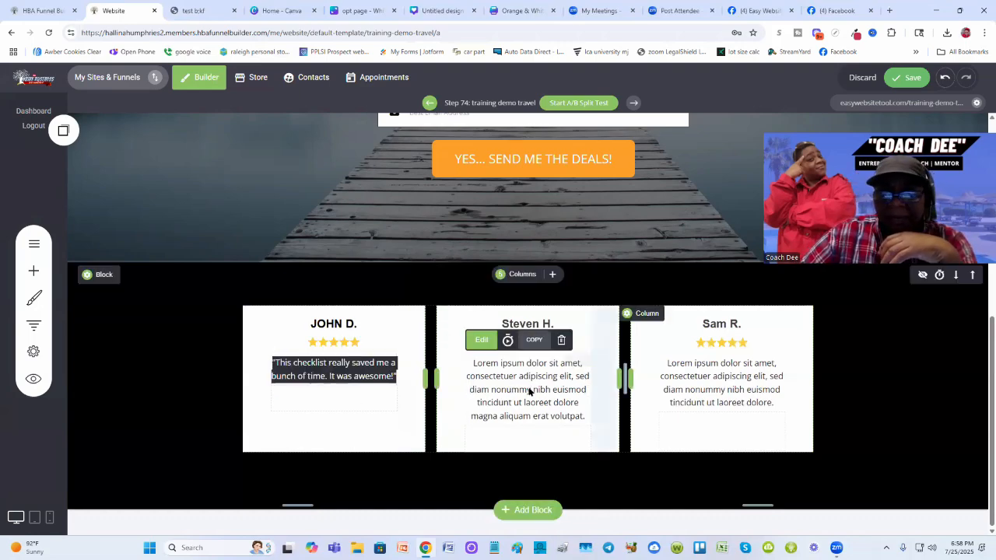
click(164, 378)
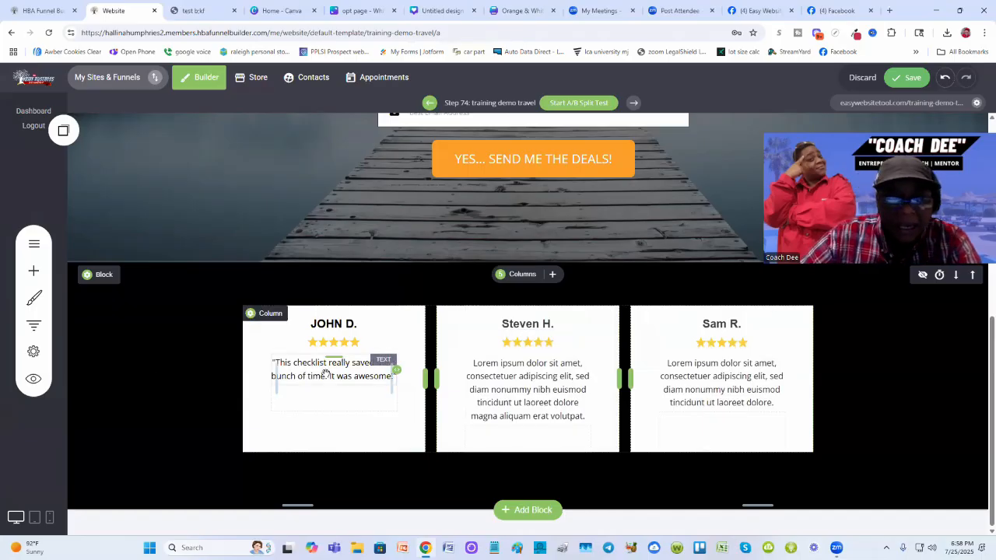
triple_click(325, 374)
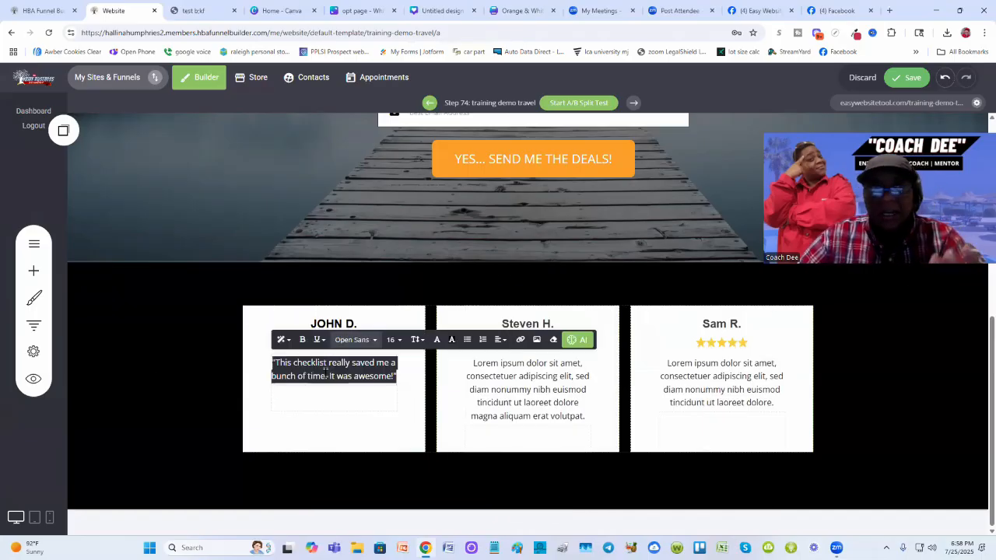
right_click(326, 371)
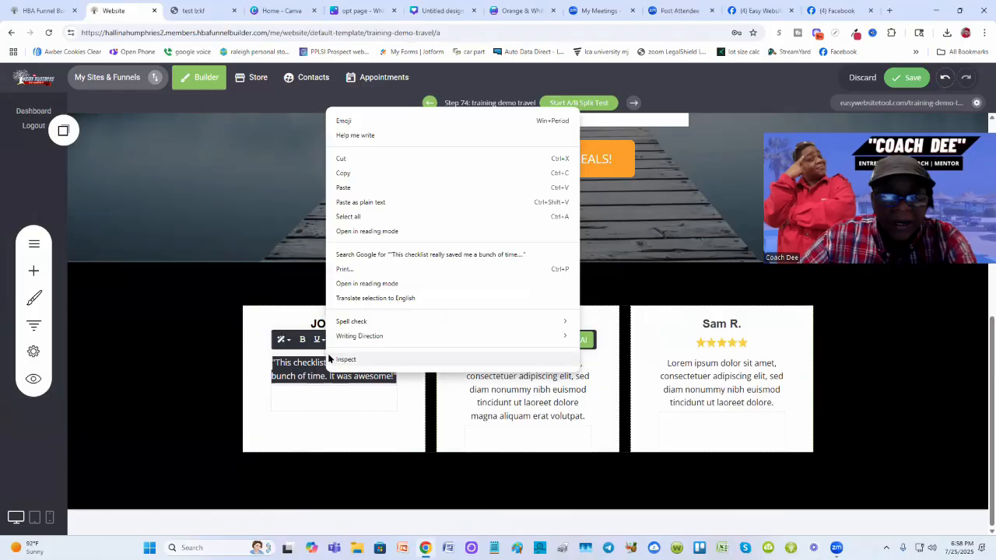
click(360, 174)
click(507, 380)
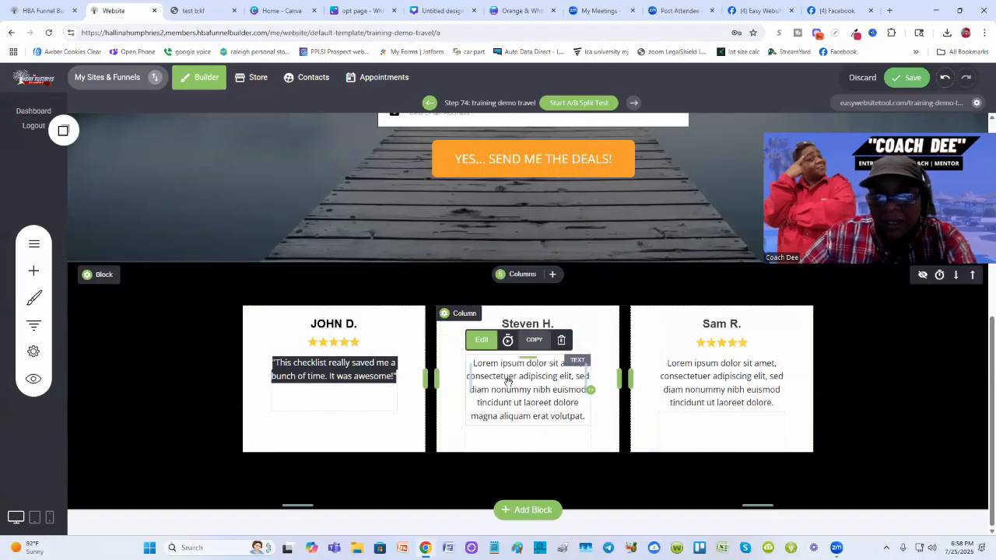
triple_click(507, 379)
right_click(507, 380)
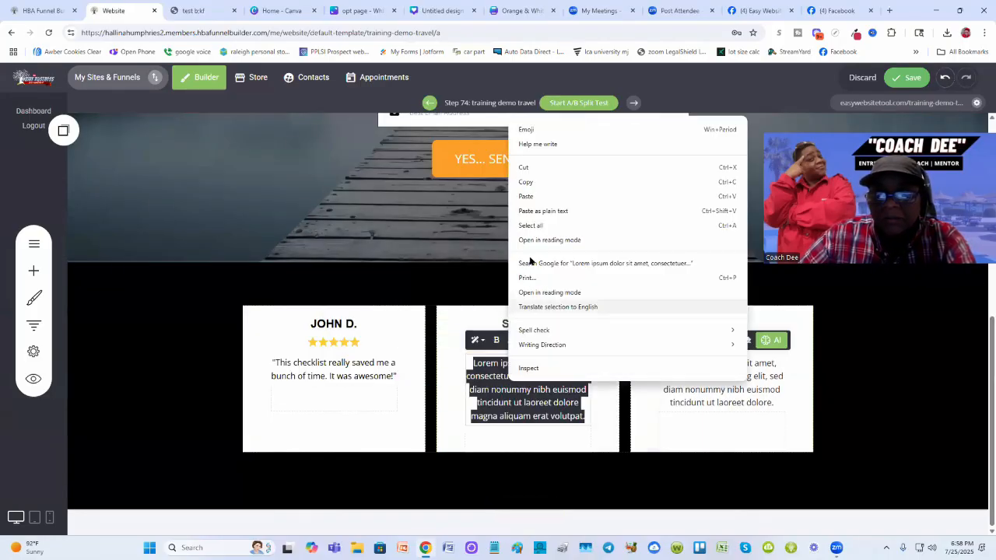
click(545, 196)
triple_click(706, 373)
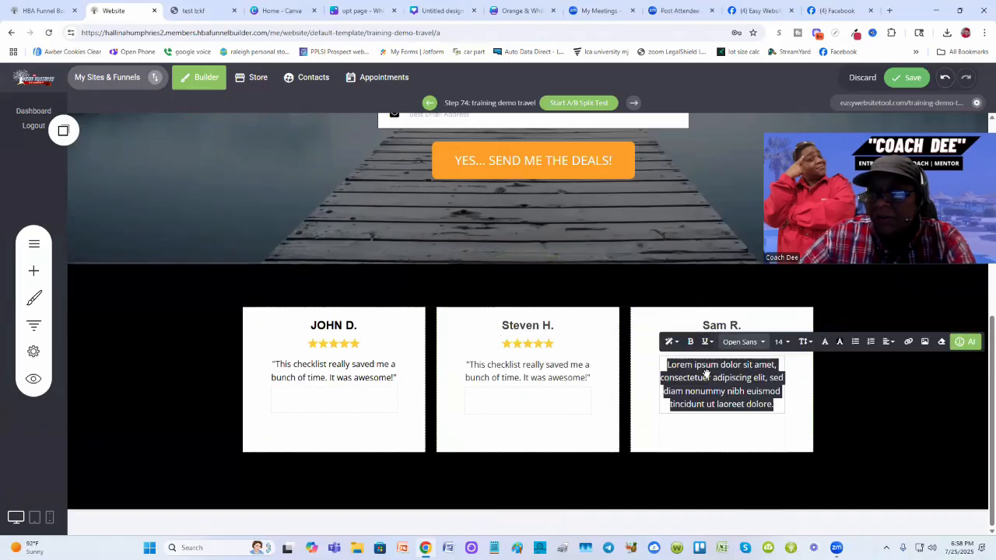
right_click(705, 373)
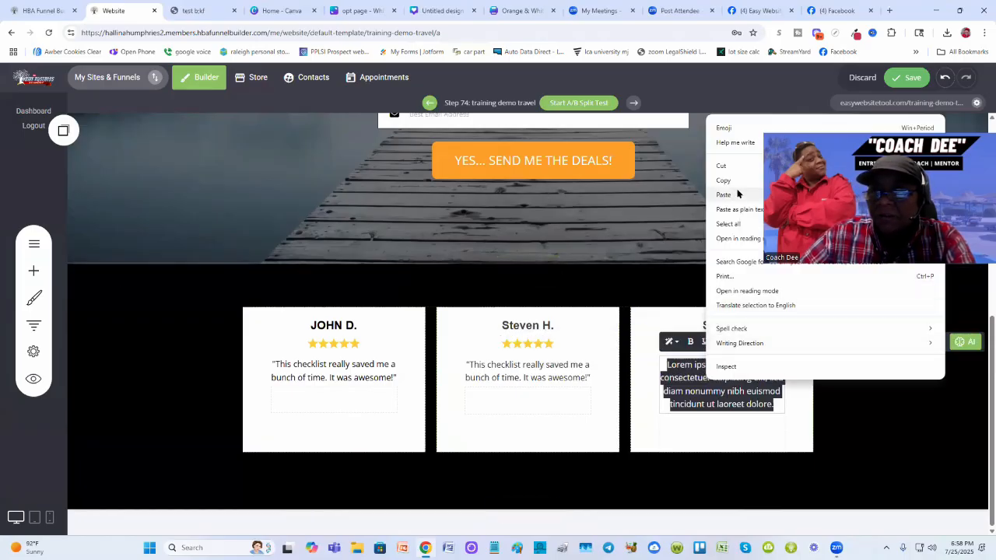
click(738, 194)
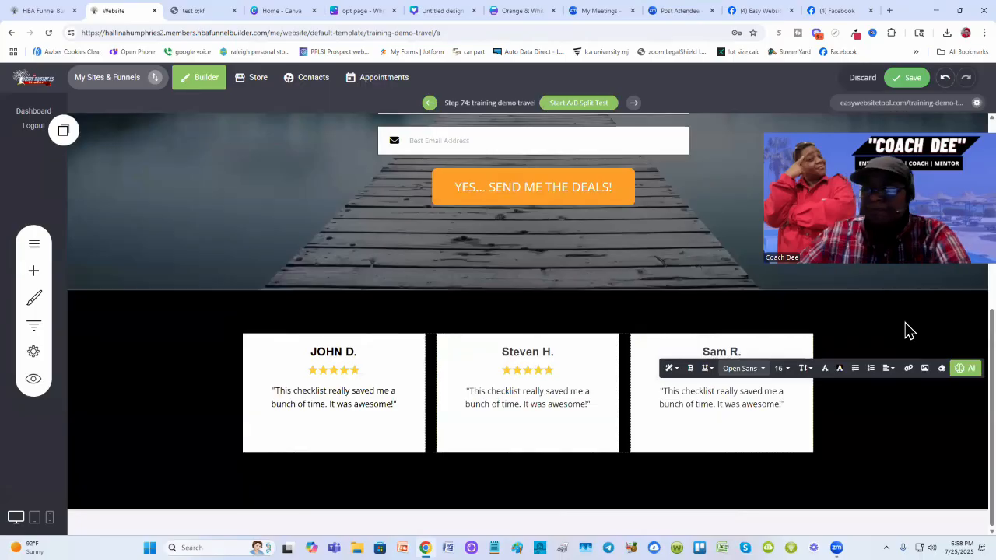
- Save the page, review it in the builder, and switch to the published test page
click(910, 330)
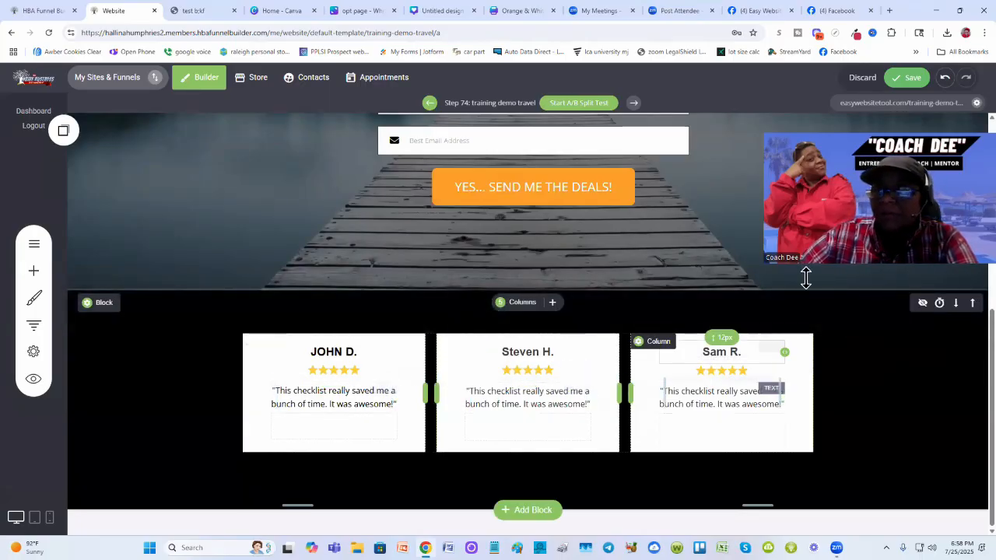
click(906, 77)
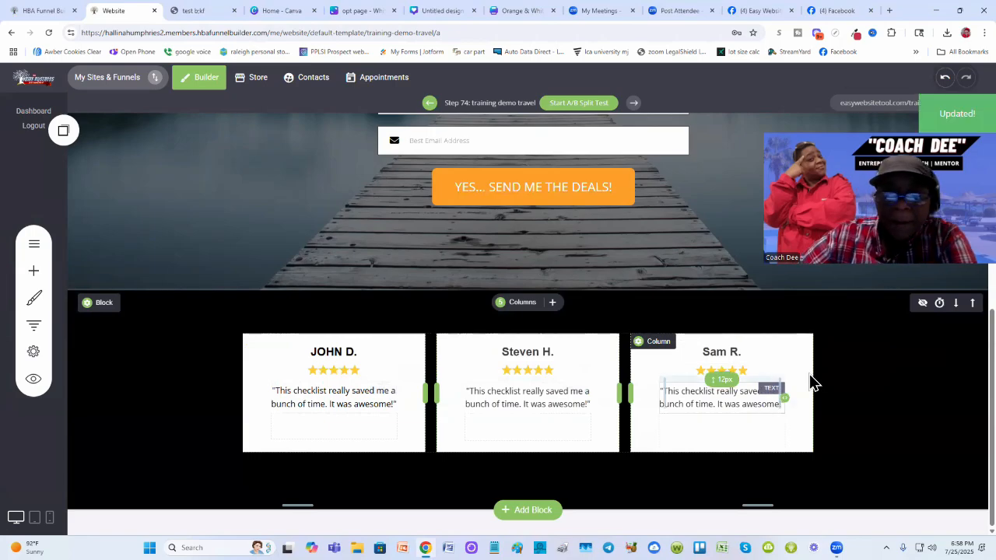
scroll(809, 382, up, 7)
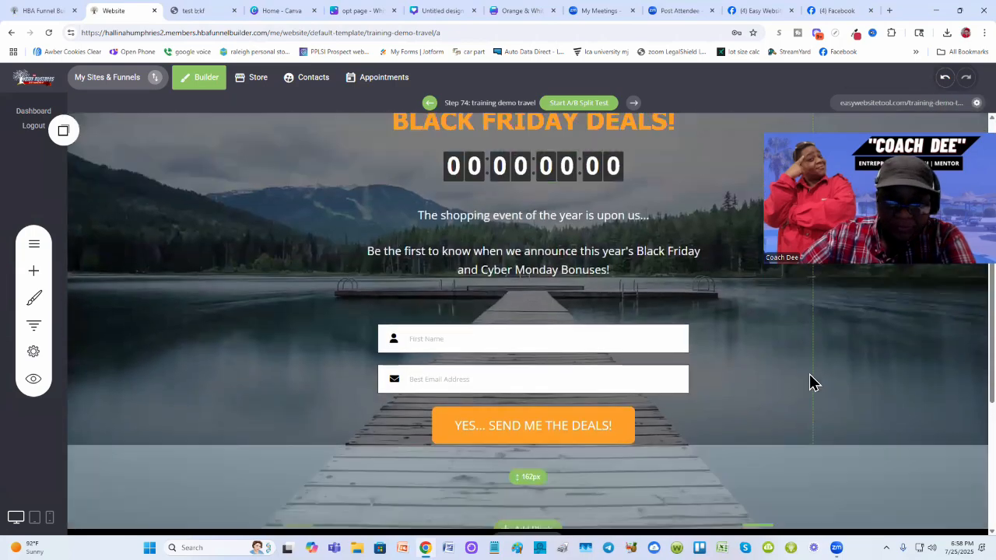
scroll(809, 383, down, 5)
scroll(809, 382, down, 3)
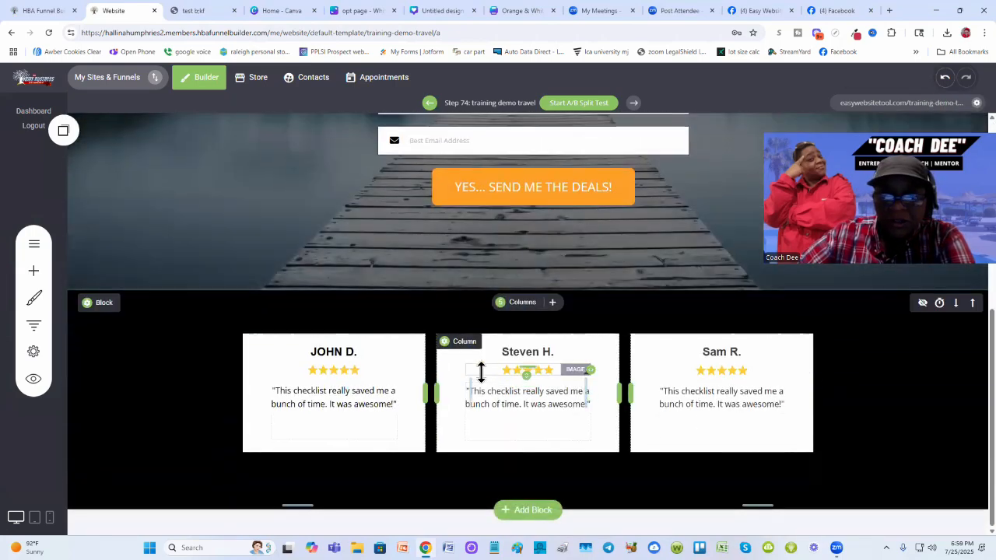
click(190, 12)
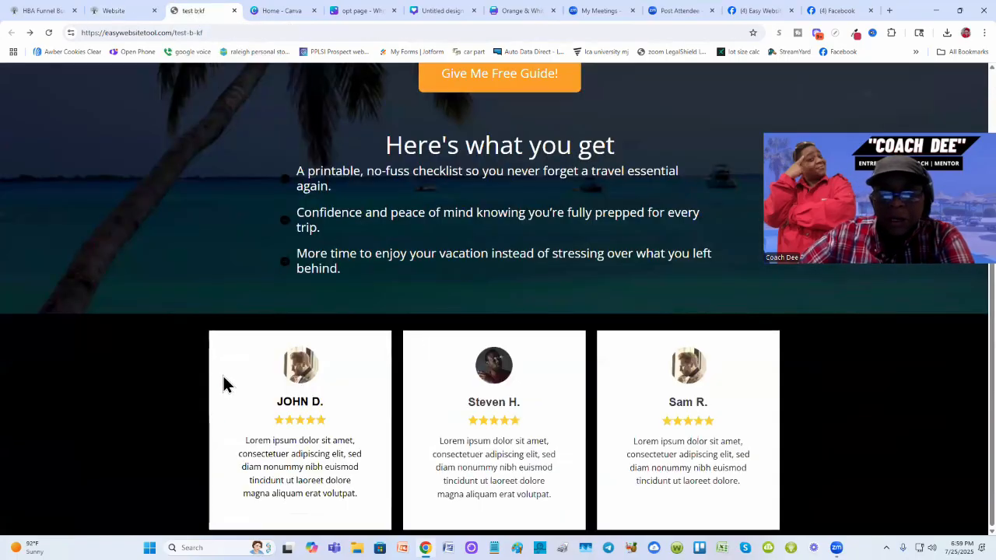
- Compare the published test page with the builder page by switching between the two tabs and scrolling
scroll(227, 366, up, 3)
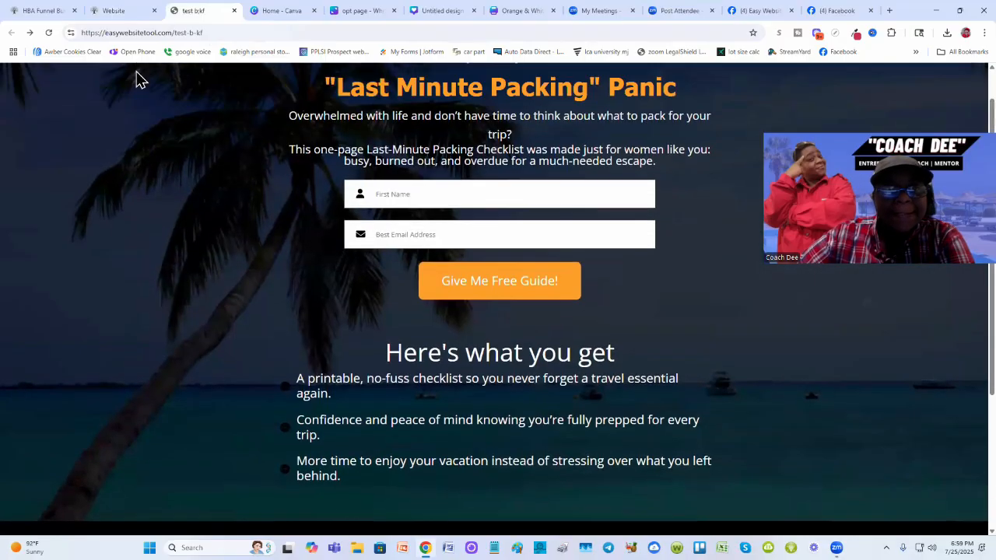
click(109, 10)
scroll(293, 323, up, 4)
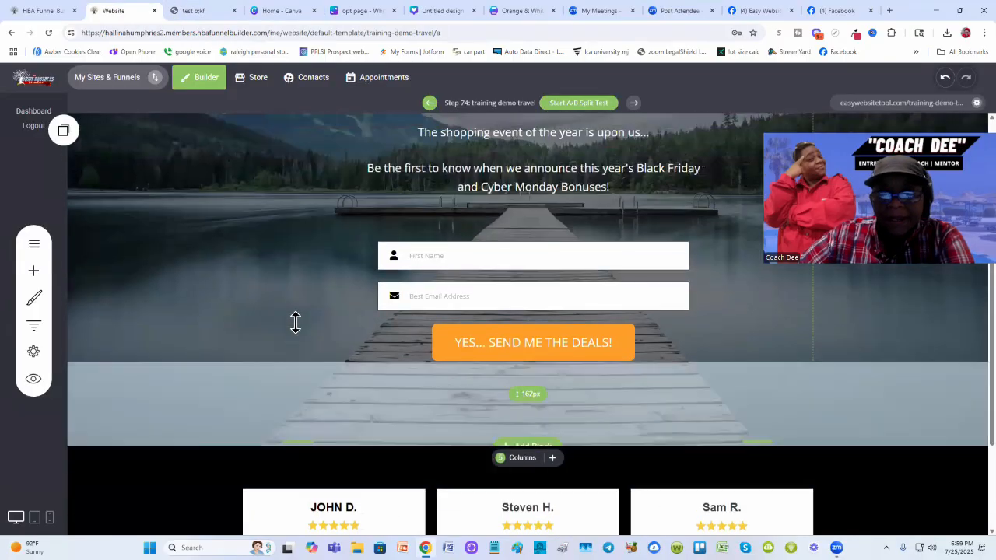
scroll(294, 321, down, 4)
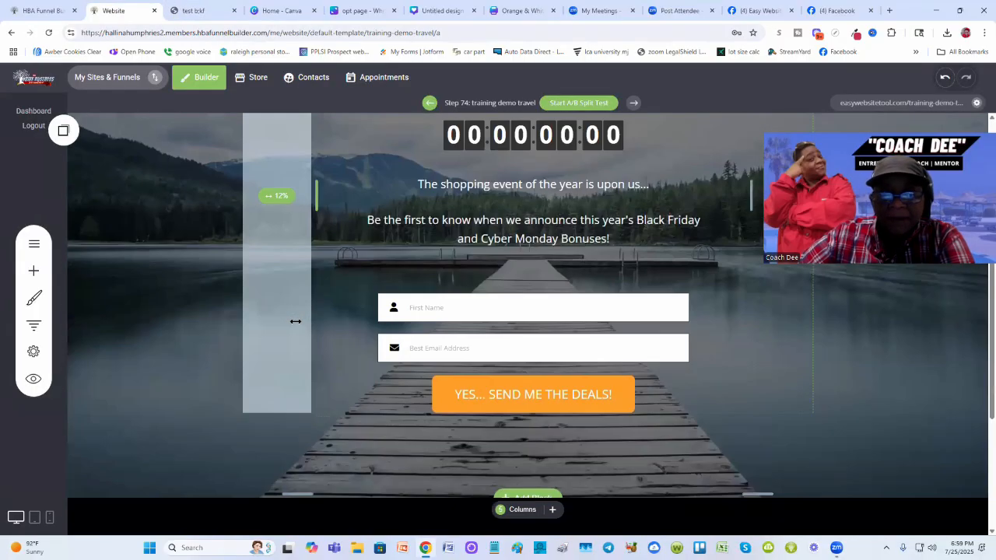
scroll(295, 321, up, 3)
click(215, 12)
scroll(385, 404, down, 3)
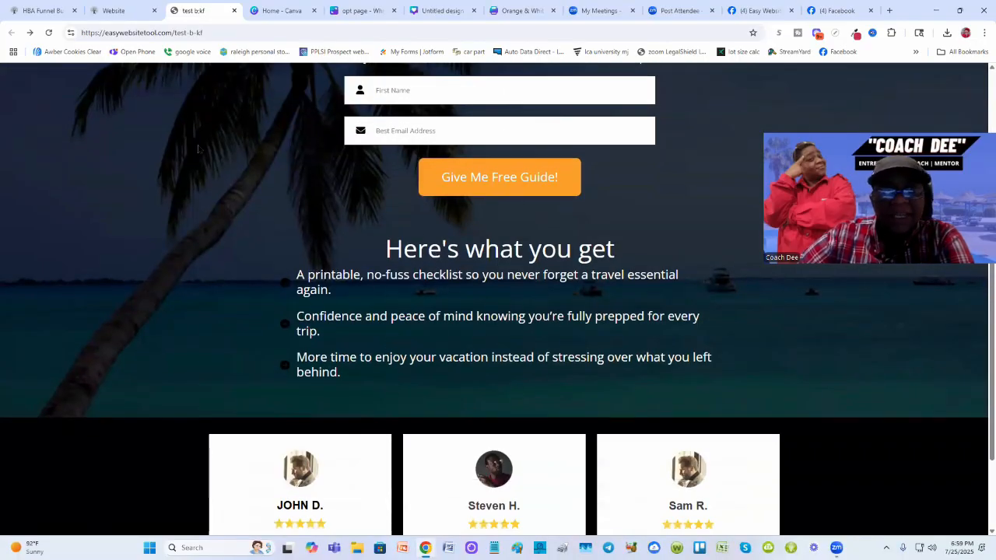
click(115, 11)
scroll(478, 318, down, 3)
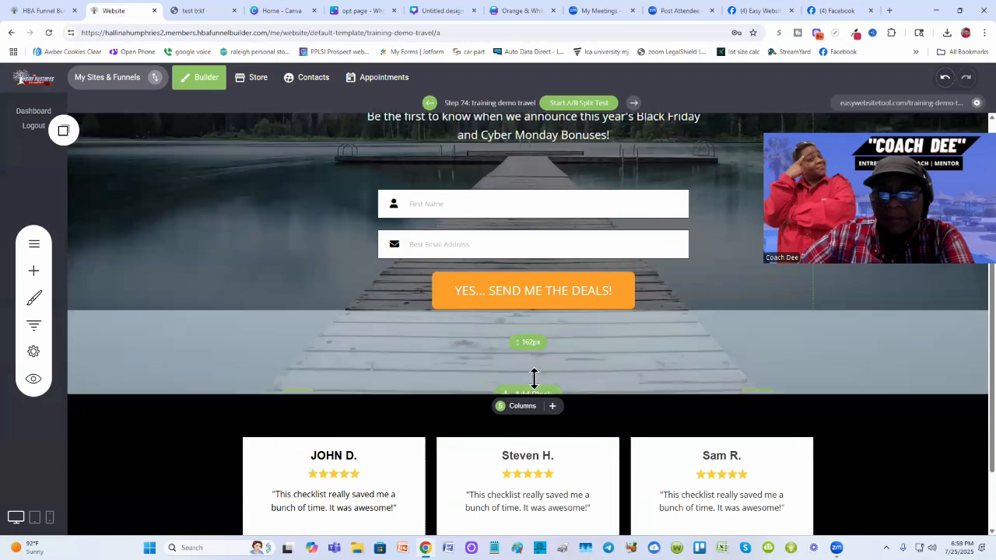
- Add an empty block between the hero section and the testimonials section in the builder
scroll(614, 307, down, 1)
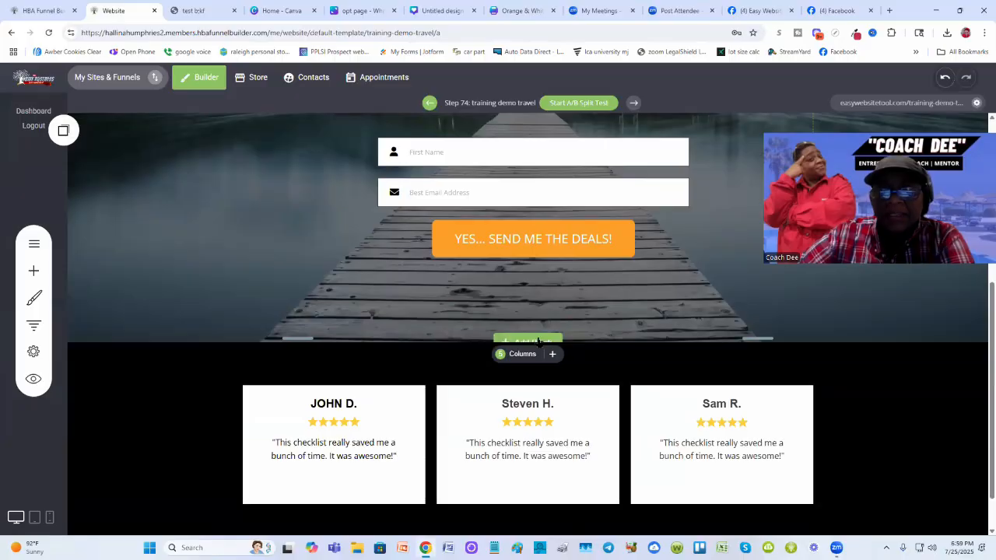
click(537, 342)
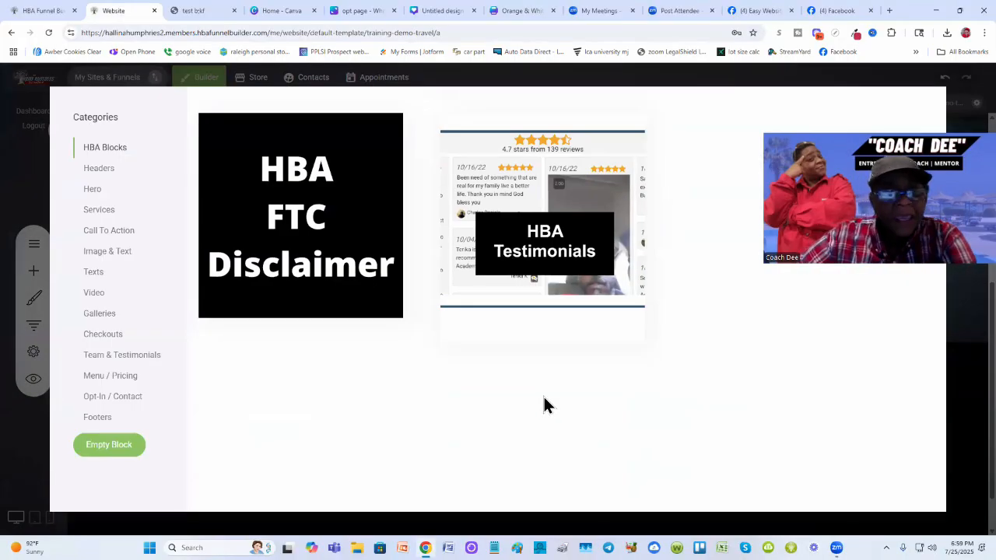
click(117, 447)
scroll(405, 447, down, 2)
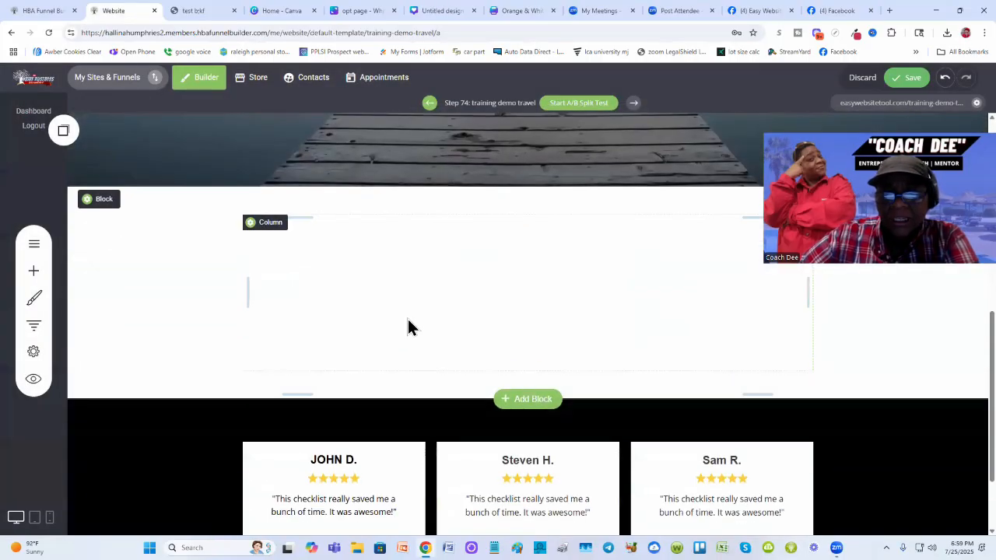
- Add a Heading widget into the new empty block above the testimonials
click(195, 10)
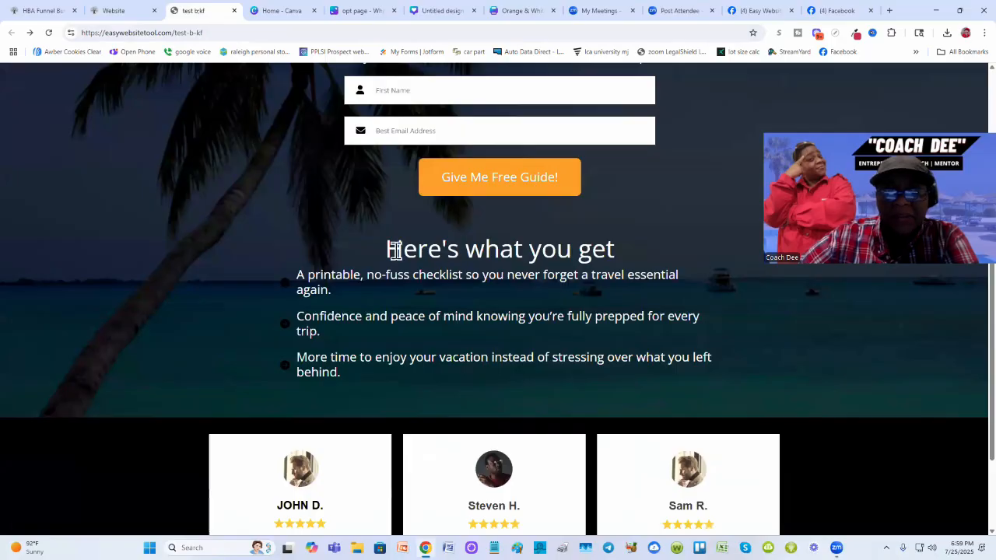
click(119, 10)
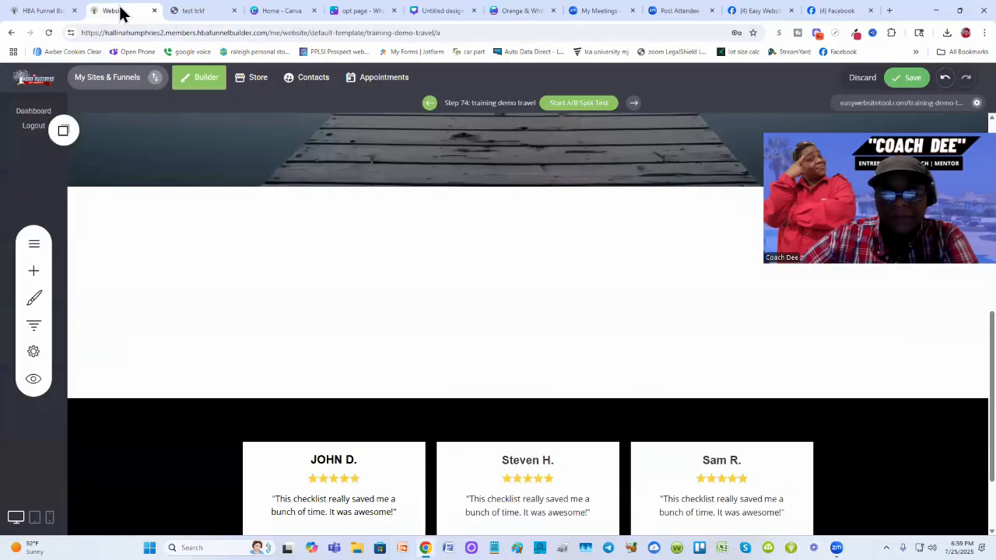
click(34, 273)
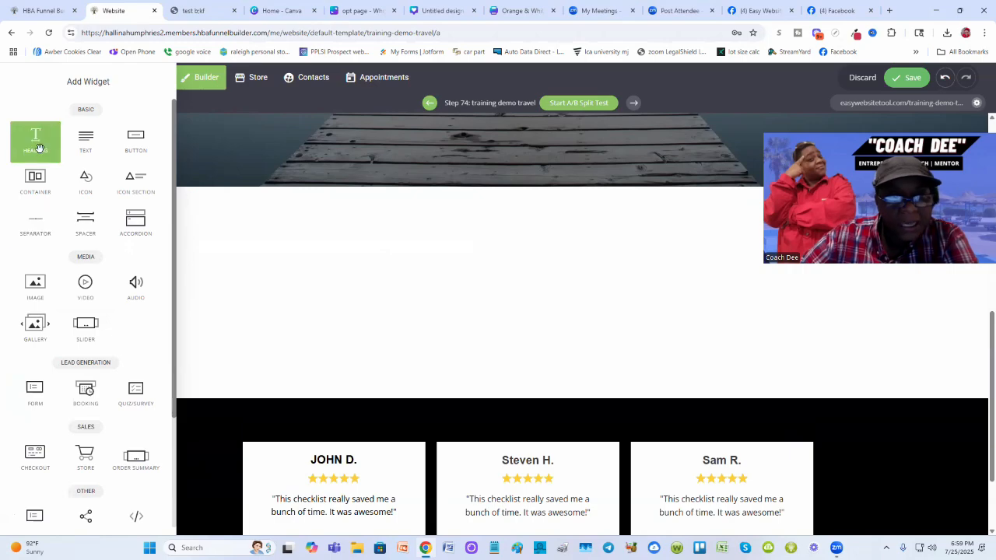
mouse_move(35, 140)
mouse_down()
mouse_move(327, 152)
mouse_move(517, 195)
mouse_move(504, 207)
mouse_move(490, 144)
mouse_move(490, 225)
mouse_move(500, 175)
mouse_move(493, 412)
mouse_move(501, 274)
mouse_move(525, 186)
mouse_move(583, 401)
mouse_move(546, 200)
mouse_move(552, 218)
mouse_up()
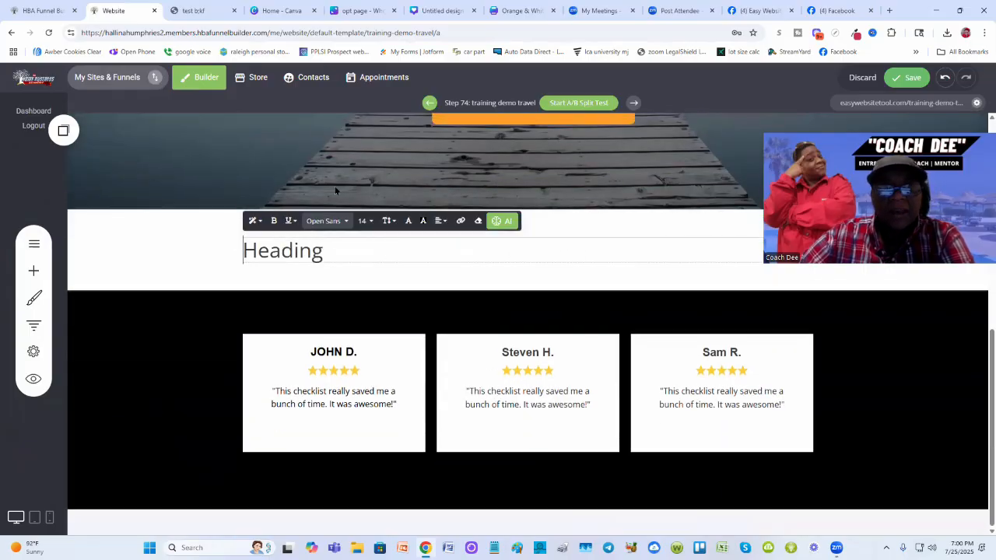
- Change the new heading's text to "Here's What You're Going to Get"
click(189, 10)
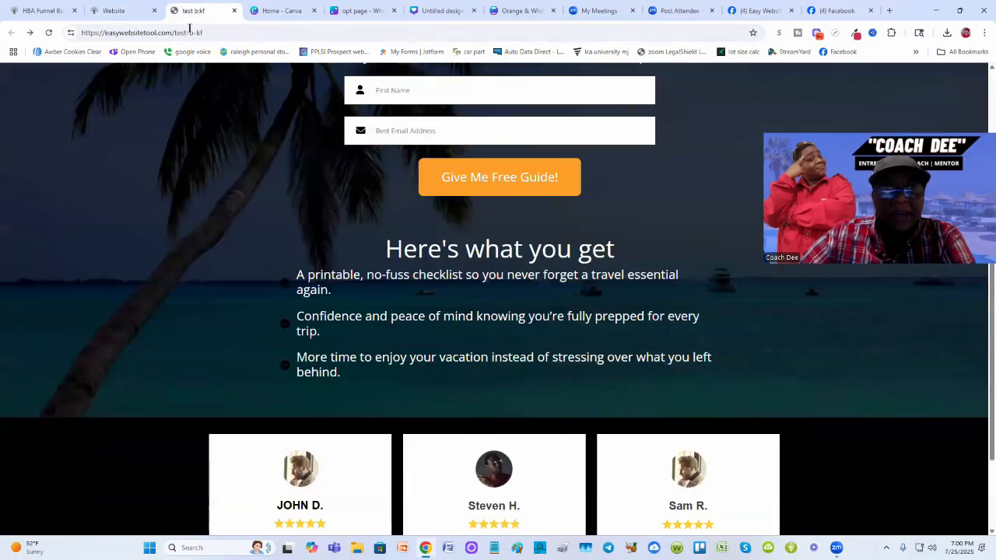
click(128, 10)
double_click(308, 249)
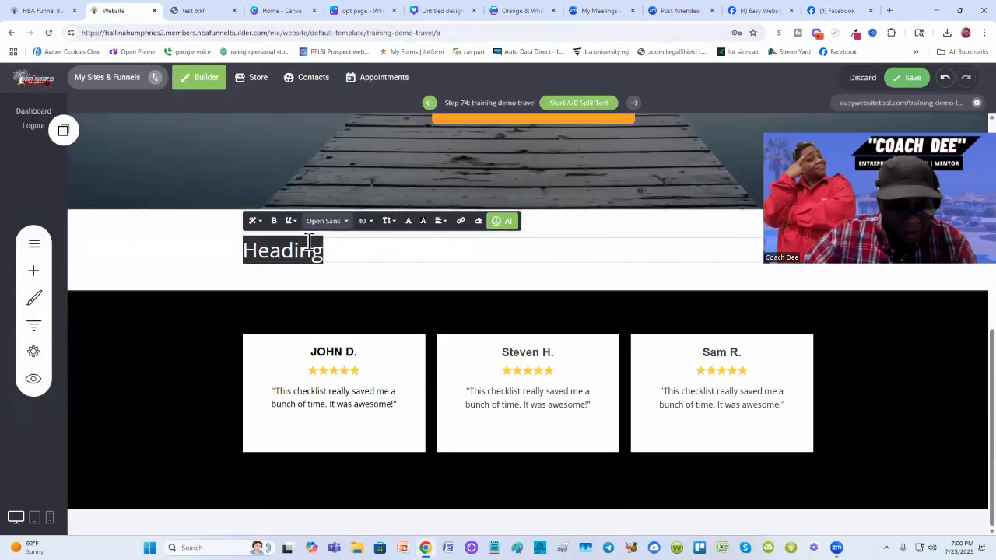
text(H)
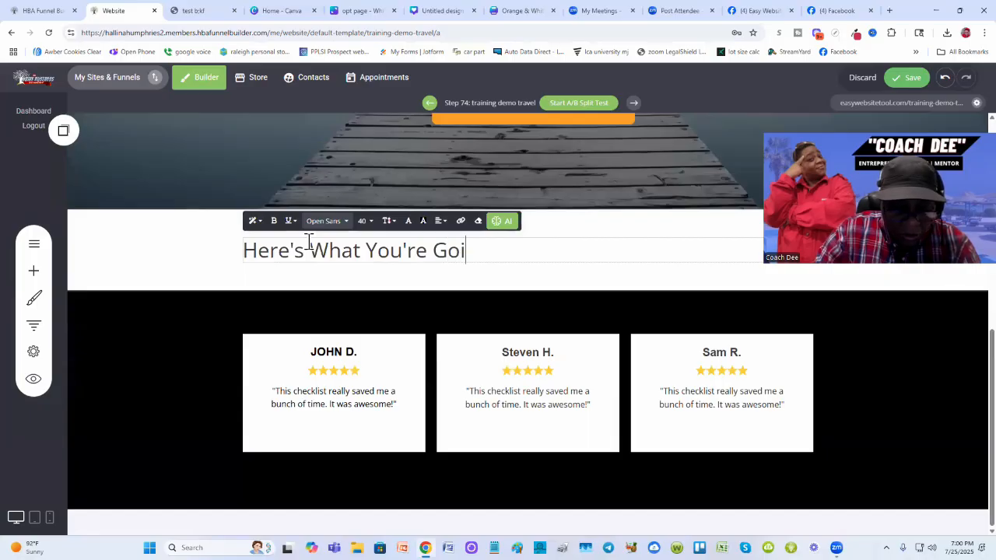
text(ng to Get)
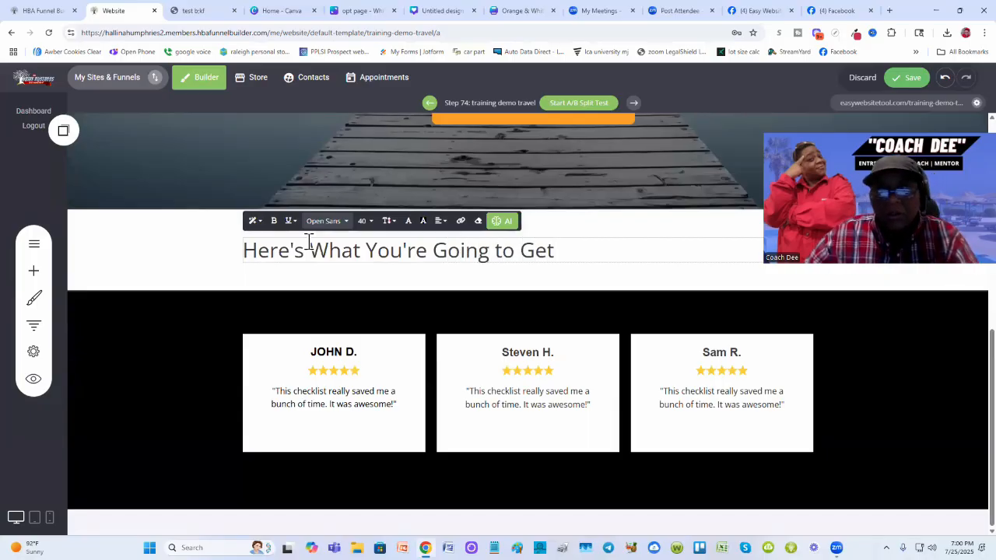
click(216, 267)
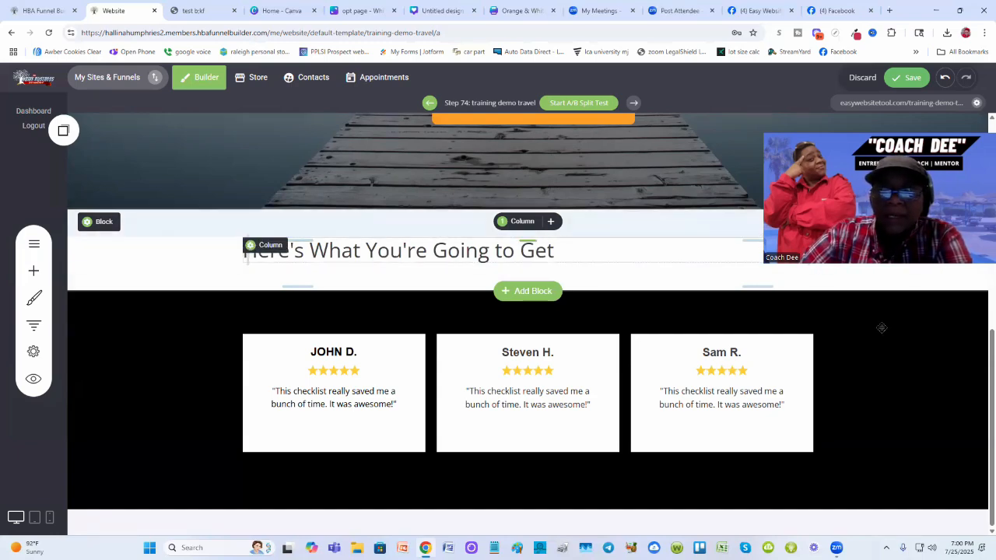
- Compare the heading's layout against the published test page and the hero section's column widths
key(ctrl+Tab)
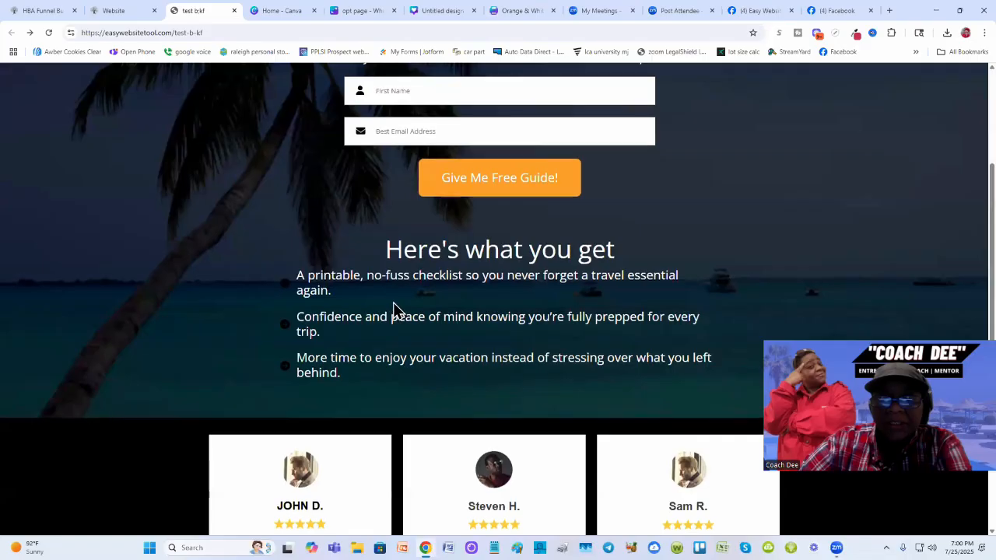
scroll(393, 309, up, 2)
scroll(381, 304, down, 1)
scroll(322, 231, up, 1)
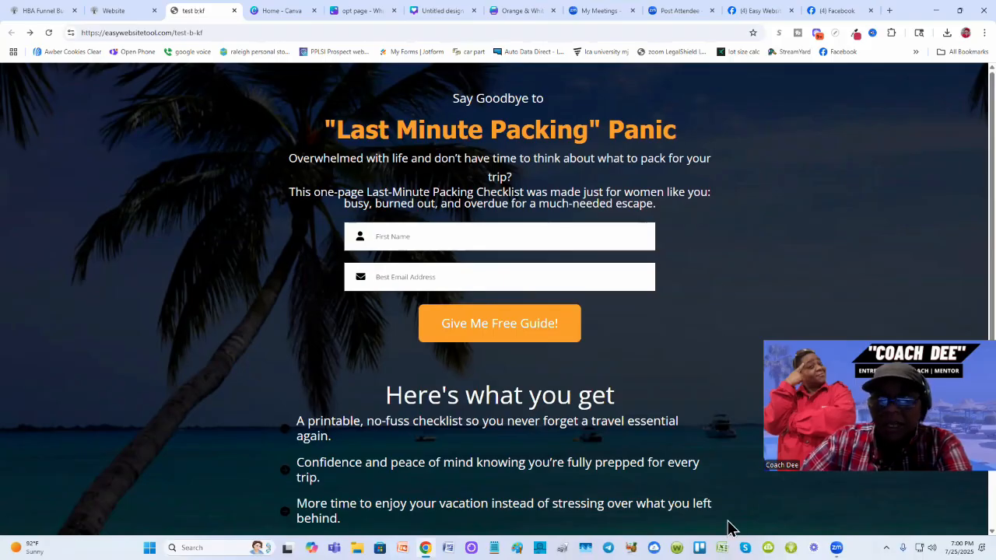
click(117, 10)
scroll(591, 270, up, 3)
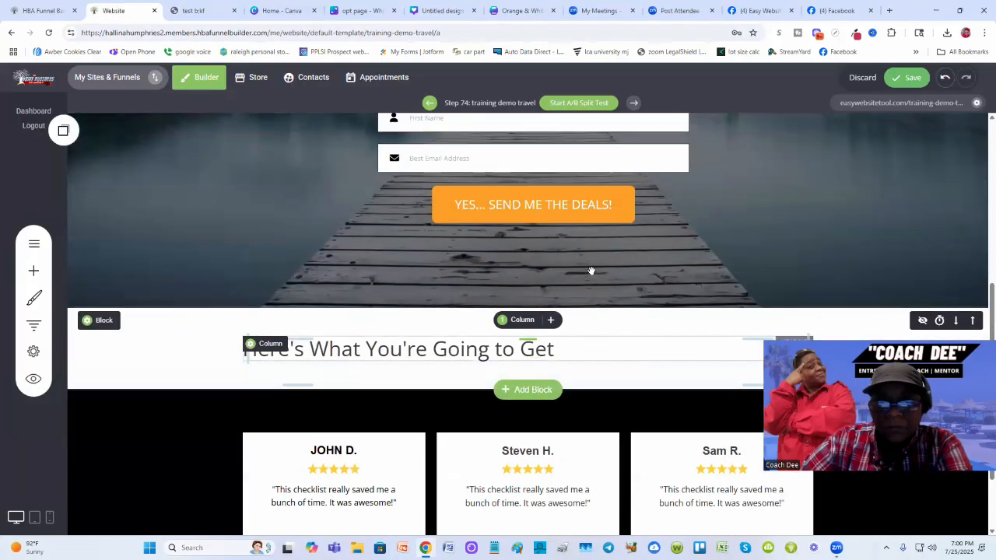
scroll(591, 270, up, 2)
scroll(589, 269, down, 4)
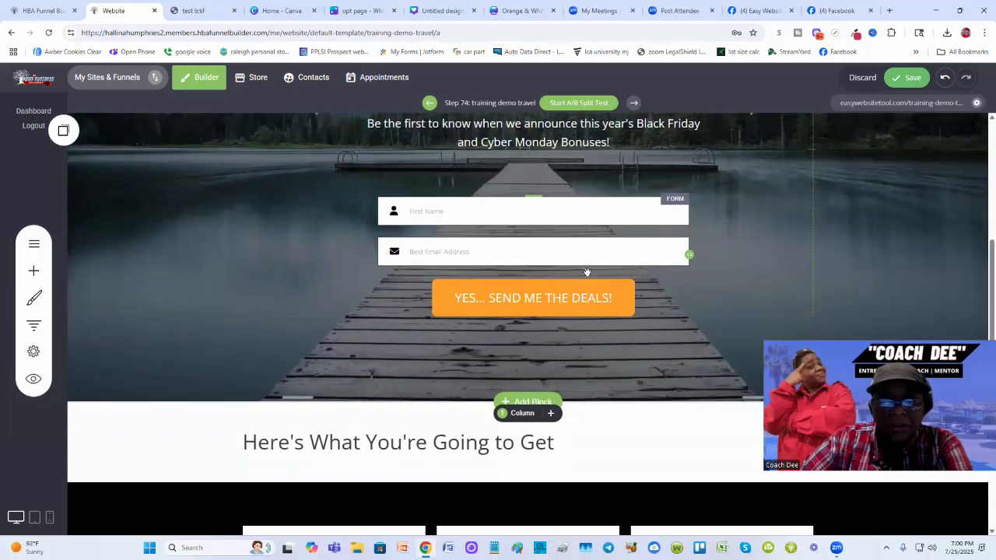
scroll(266, 275, up, 3)
scroll(283, 246, down, 2)
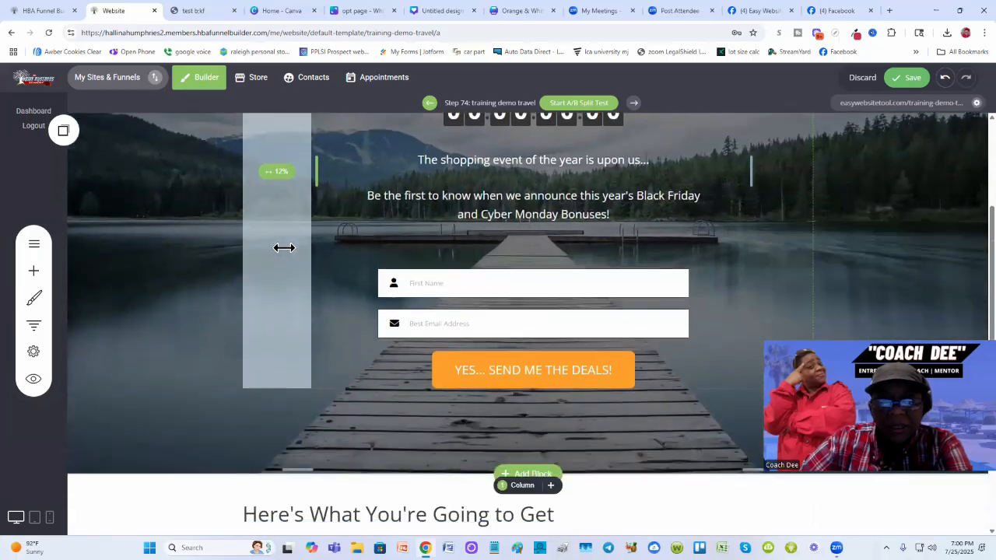
scroll(284, 233, up, 1)
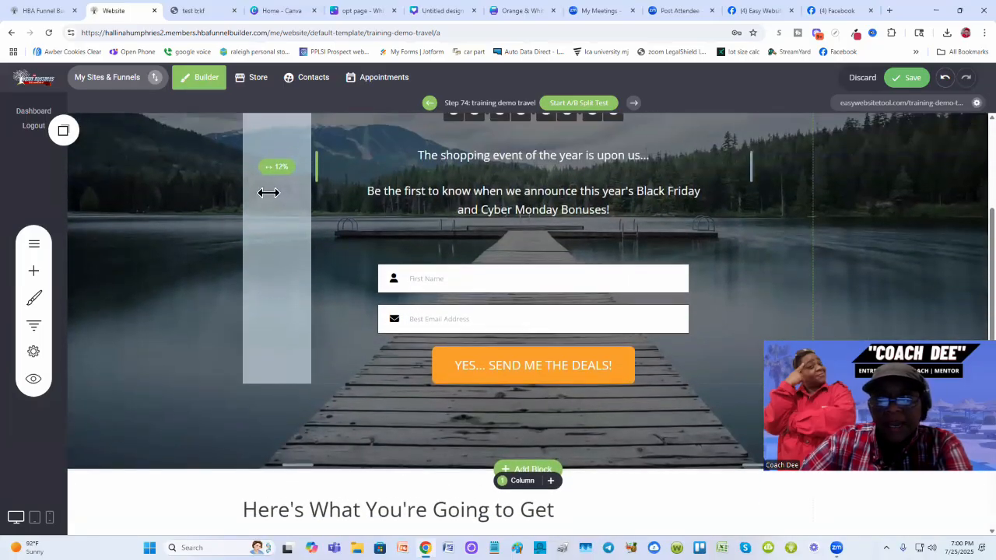
scroll(269, 192, up, 1)
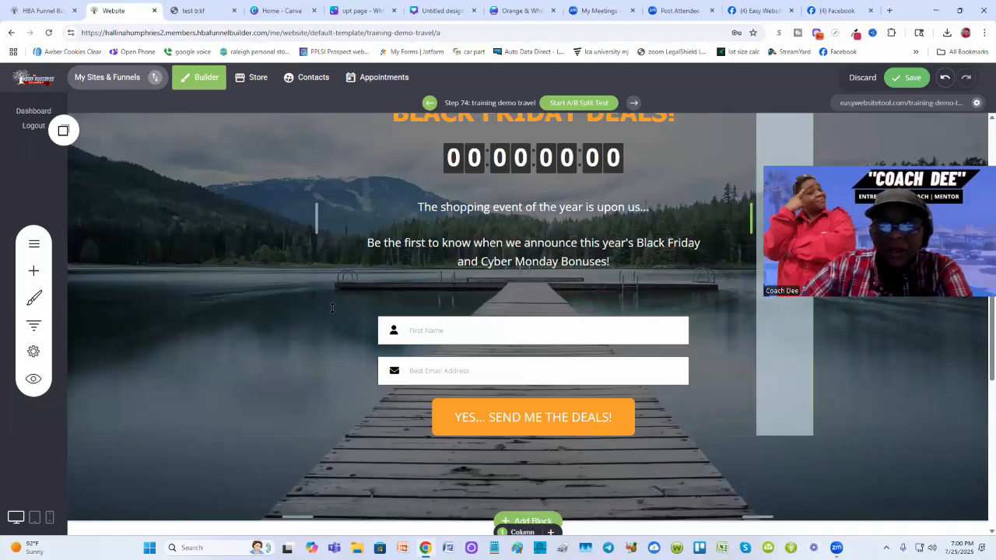
scroll(332, 308, down, 4)
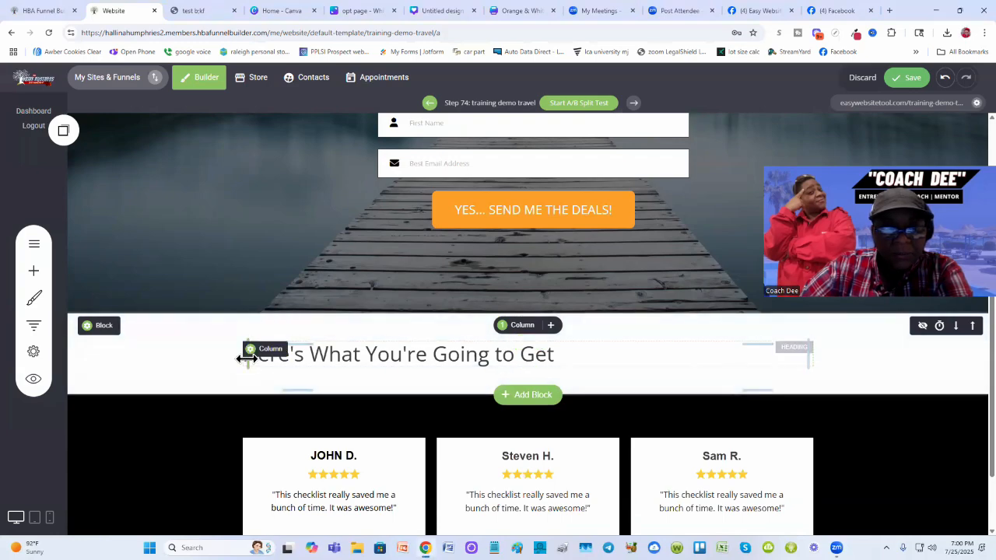
- Shrink the heading column from its left edge so it lines up with the hero content
drag(246, 357, 312, 355)
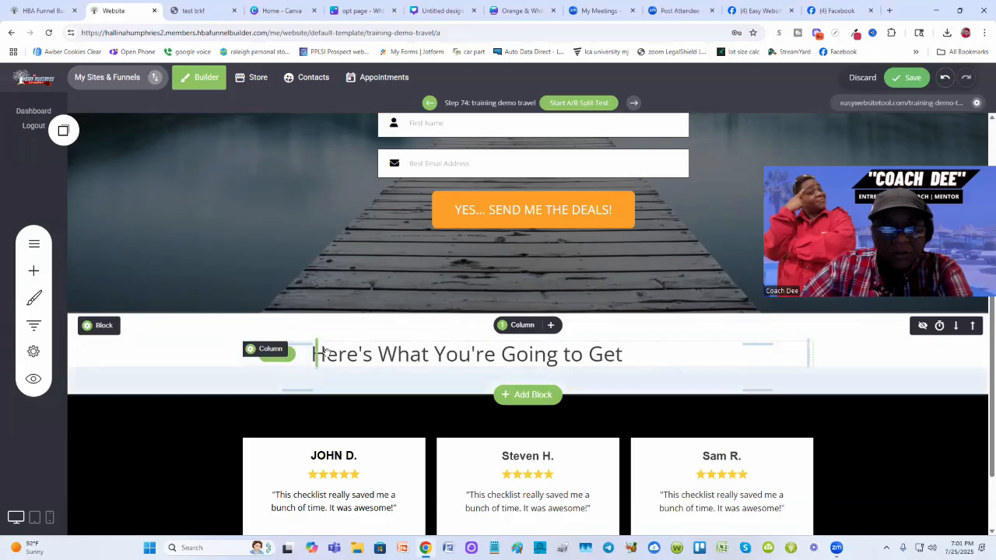
scroll(258, 342, up, 1)
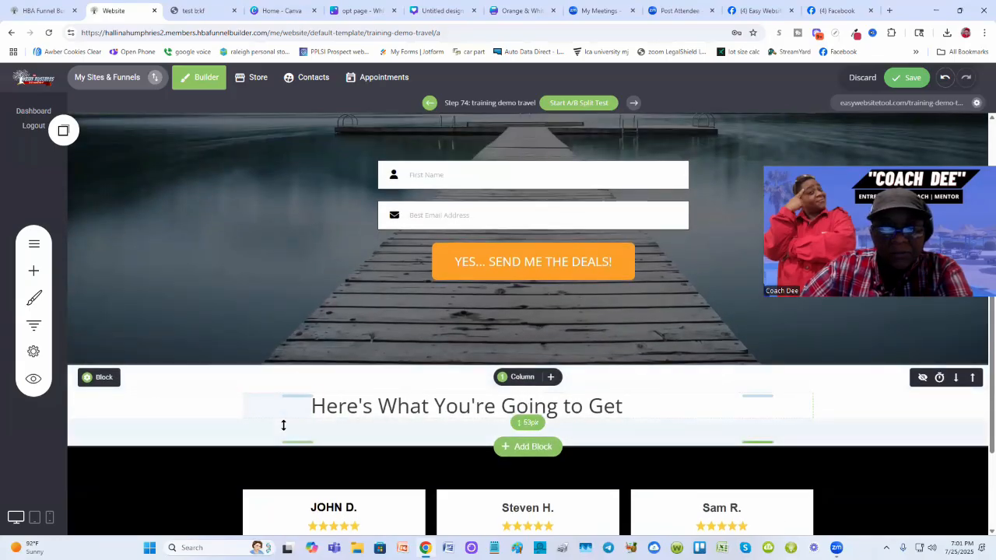
scroll(283, 425, down, 3)
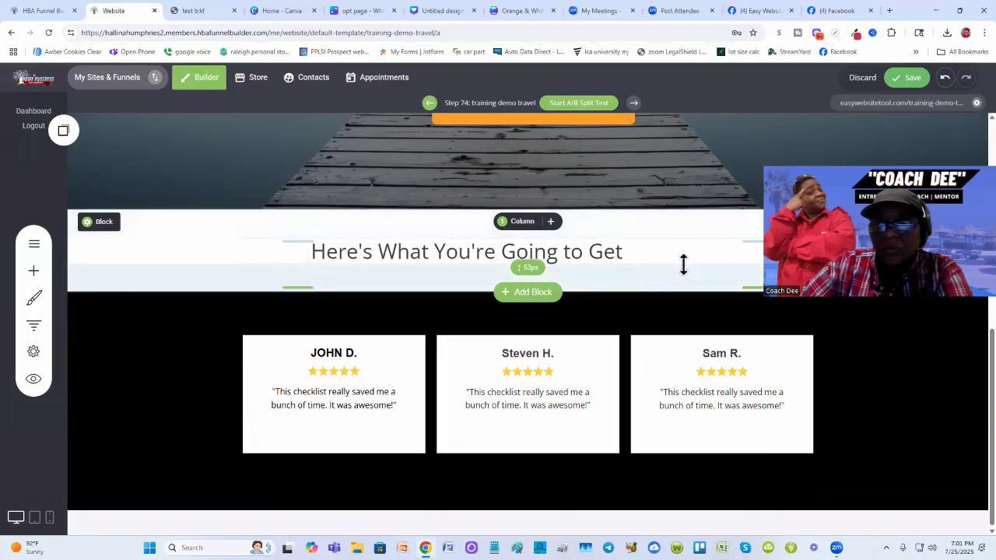
scroll(875, 371, up, 1)
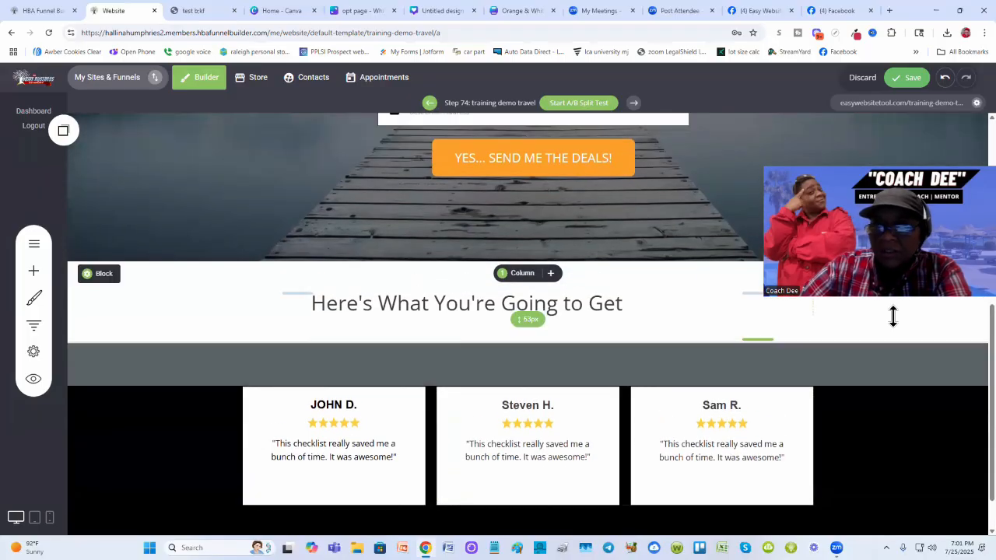
scroll(634, 237, up, 4)
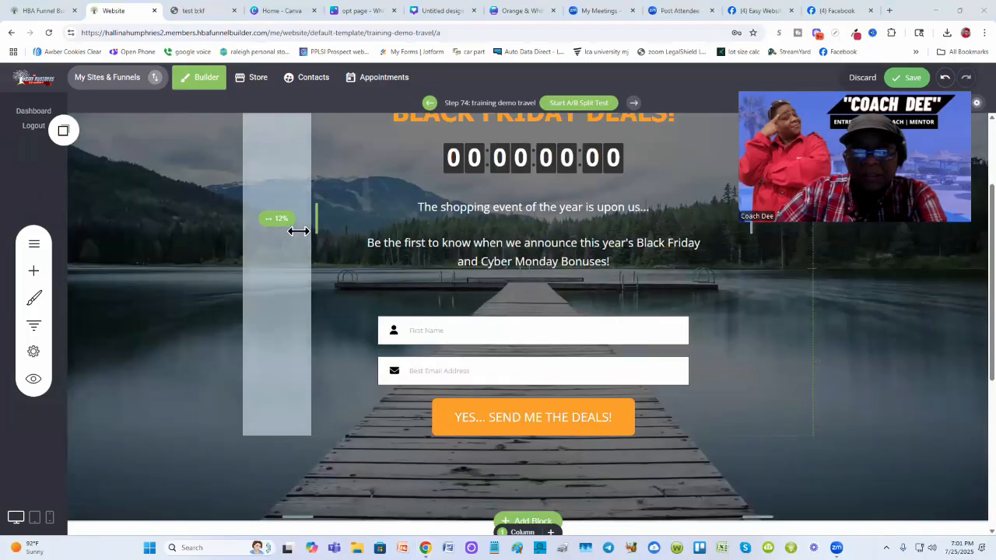
scroll(823, 337, up, 2)
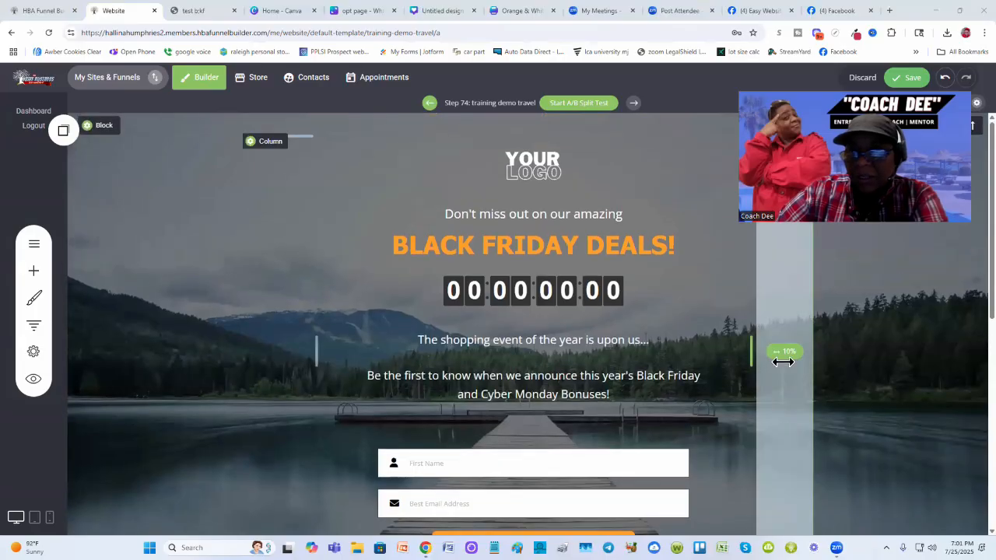
scroll(871, 370, down, 5)
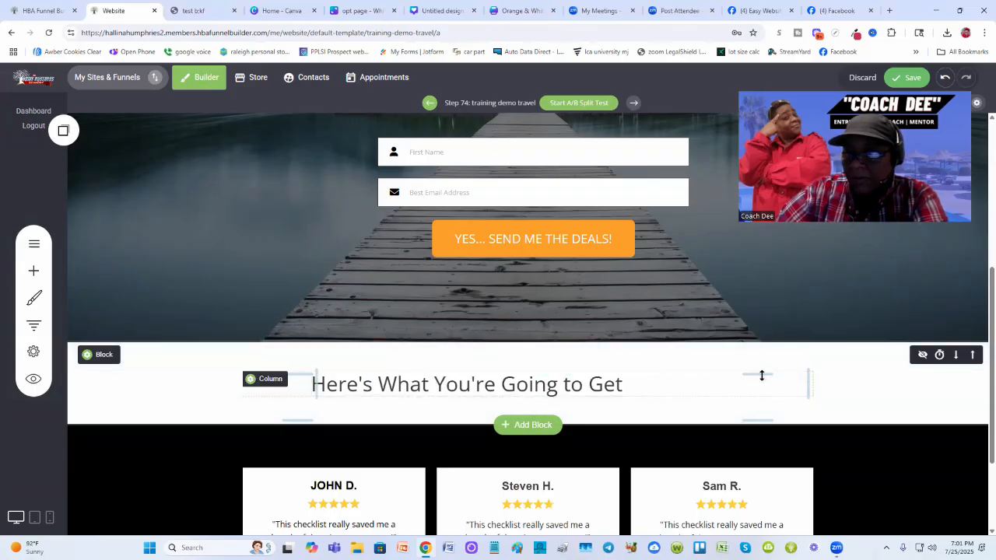
- Shrink the heading column from its right edge to match and save the page
drag(808, 383, 762, 375)
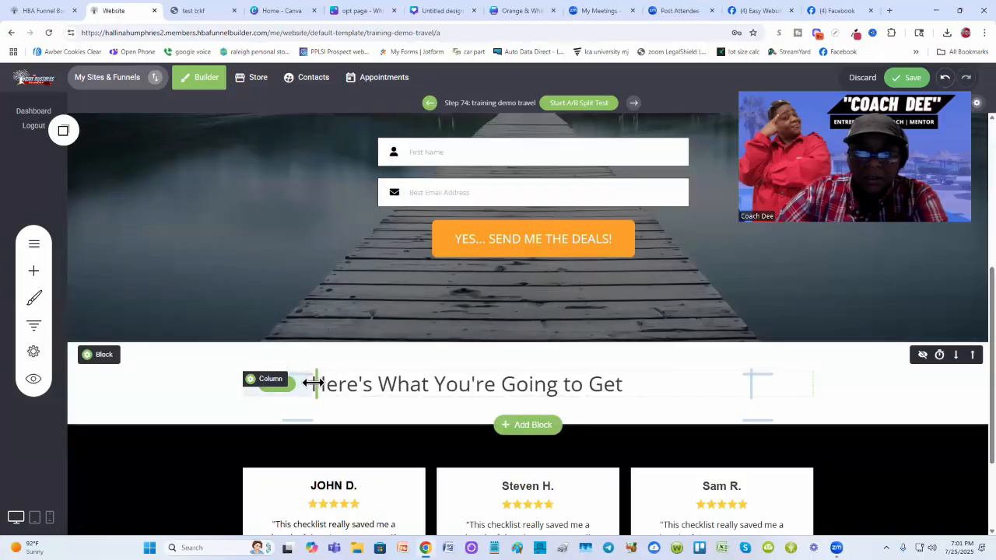
scroll(281, 333, up, 3)
scroll(286, 325, up, 2)
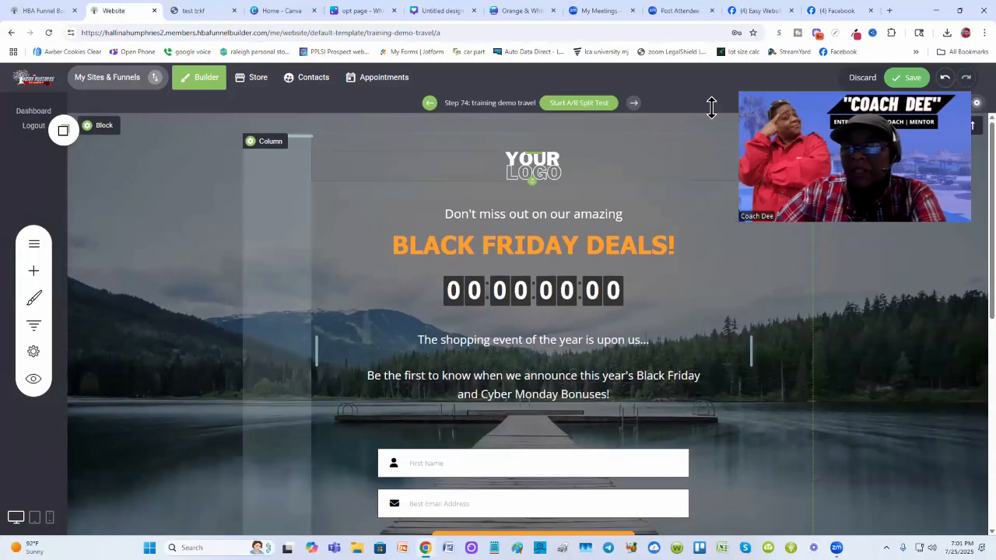
click(908, 75)
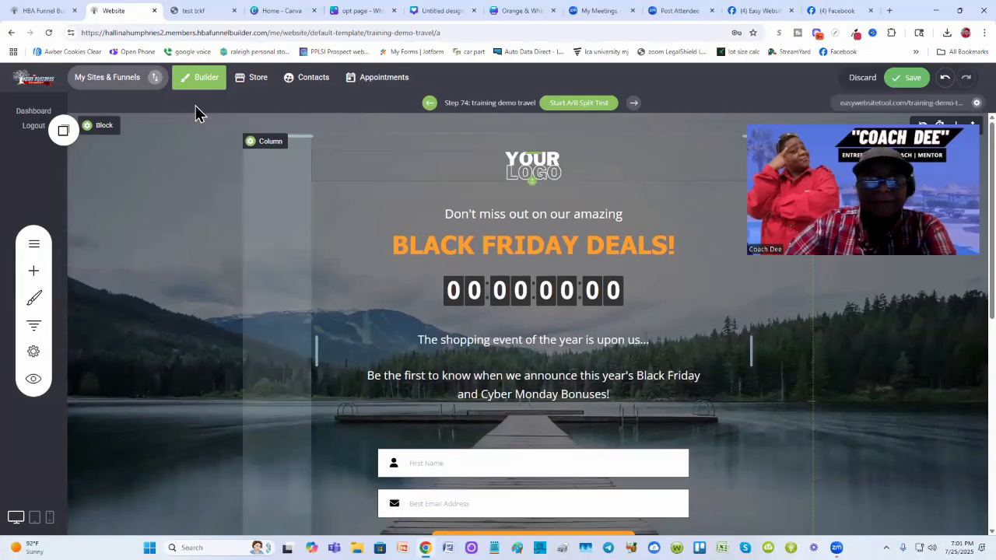
- Compare the new heading section with the published test page's benefits list
scroll(465, 278, down, 3)
scroll(465, 278, up, 2)
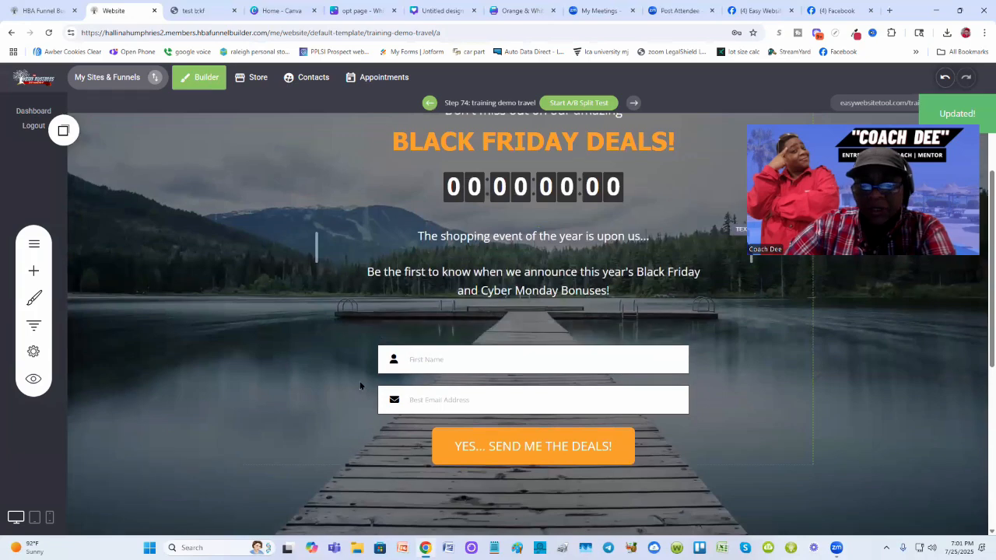
scroll(738, 272, down, 2)
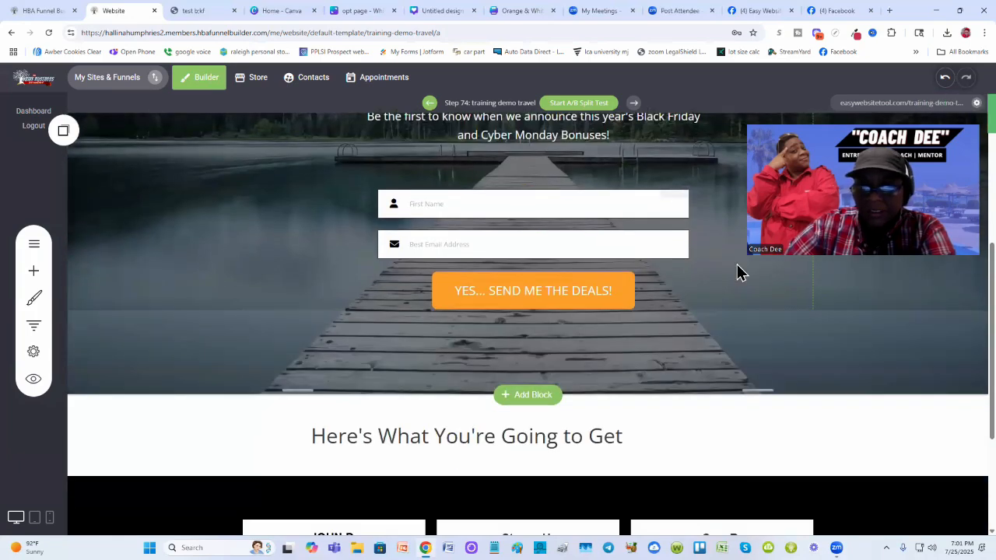
scroll(739, 272, up, 2)
scroll(269, 342, down, 3)
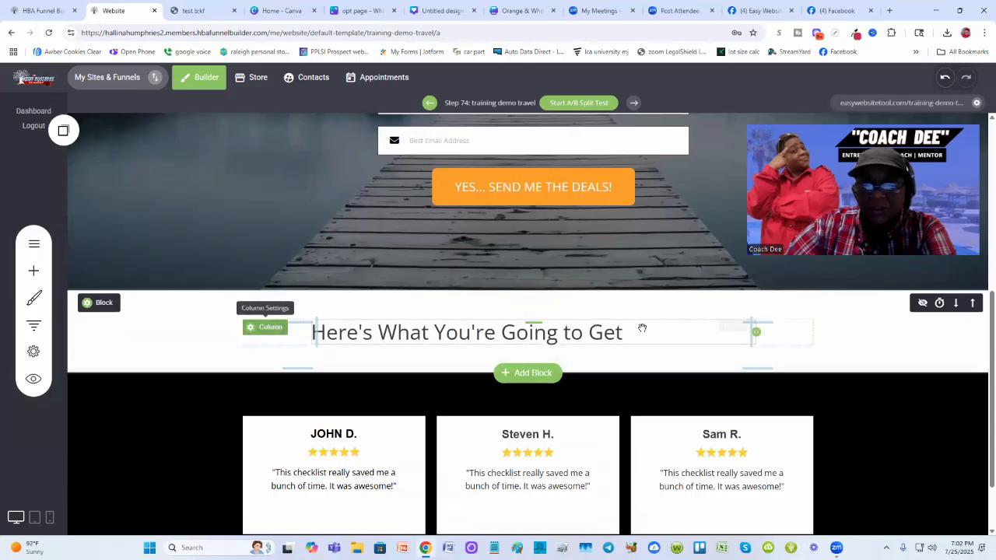
scroll(705, 311, up, 4)
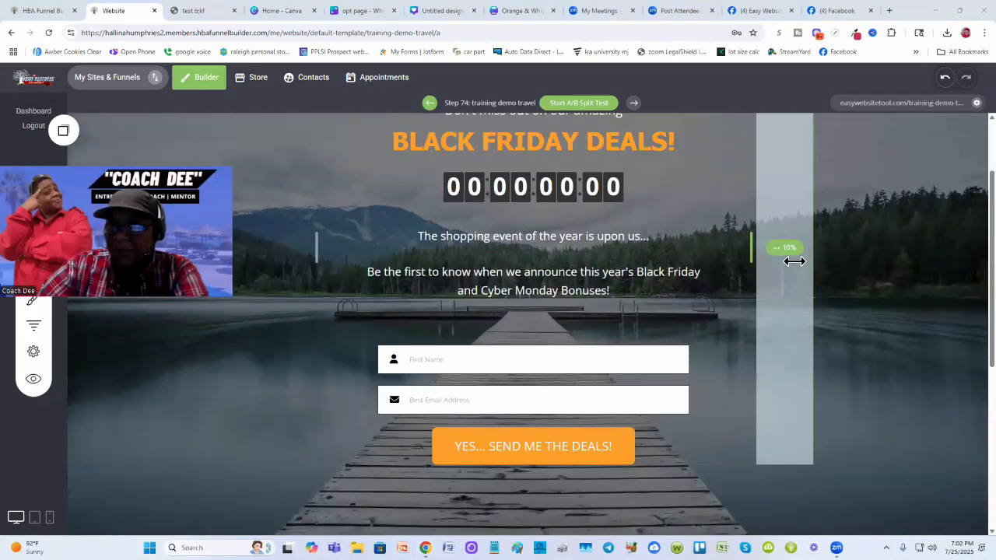
scroll(793, 261, down, 5)
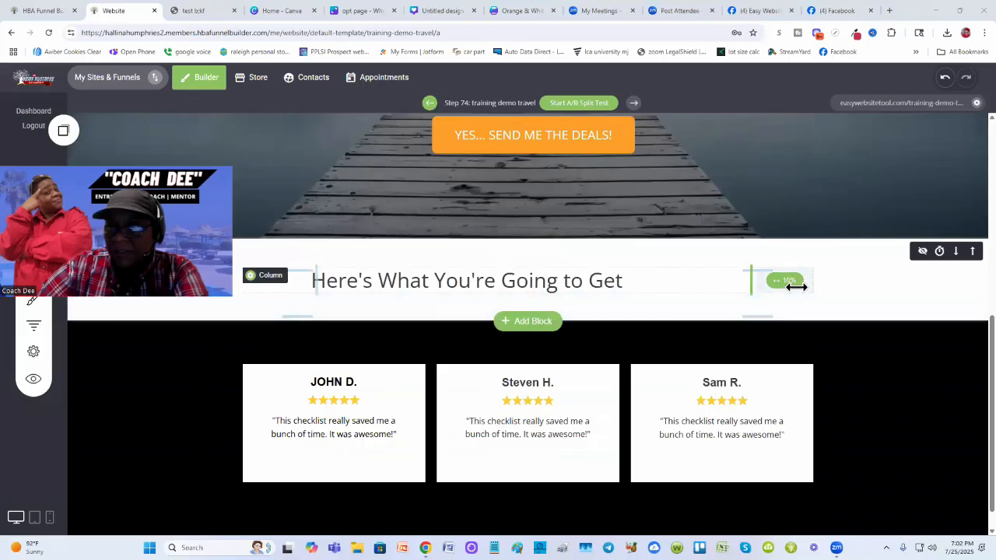
scroll(711, 292, up, 3)
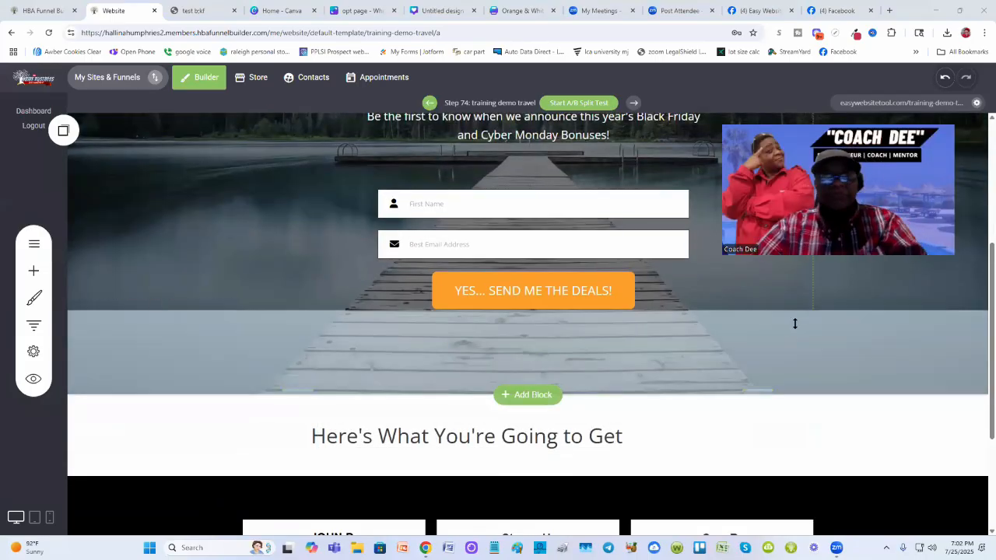
click(197, 11)
scroll(245, 314, down, 3)
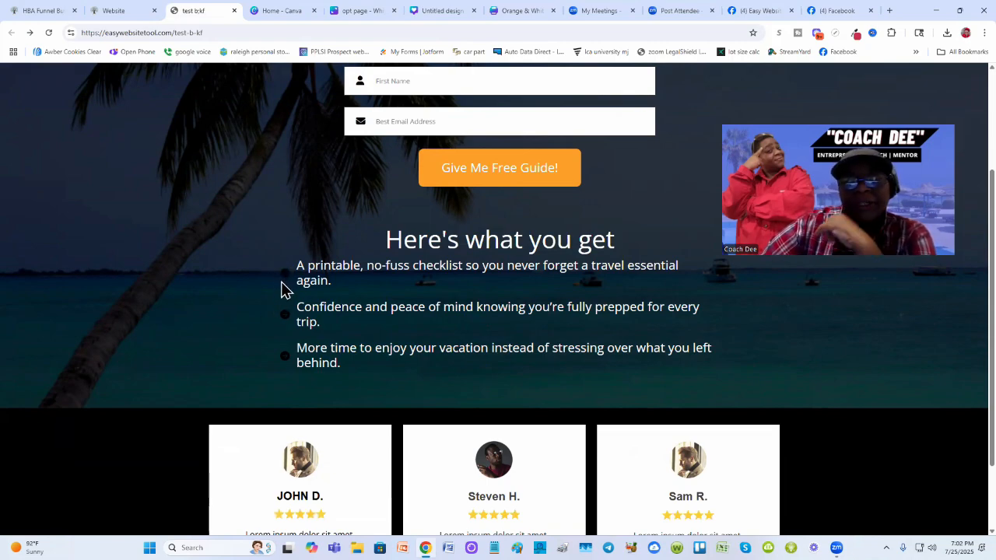
click(114, 11)
scroll(270, 317, down, 2)
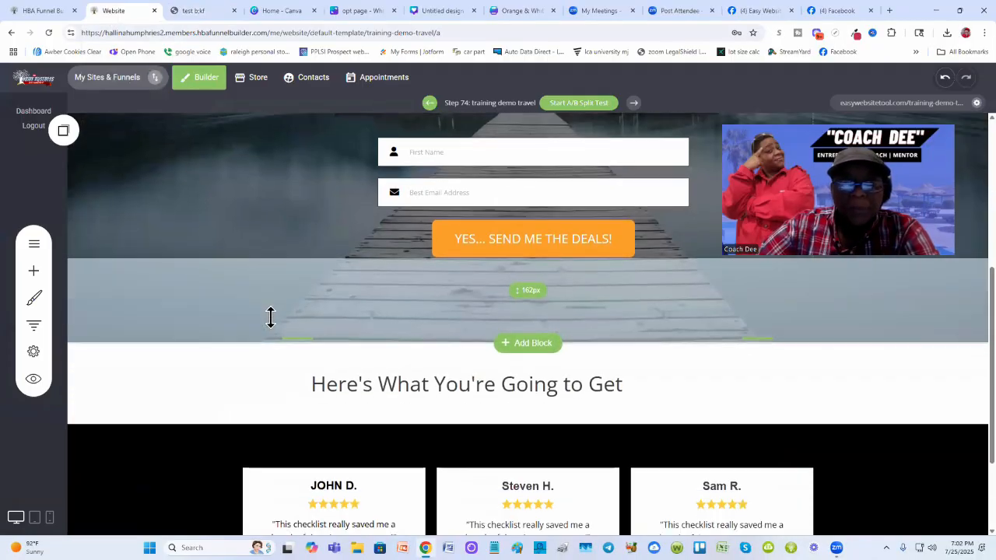
- Add an Icon Section widget directly below the "Here's What You're Going to Get" heading
click(34, 274)
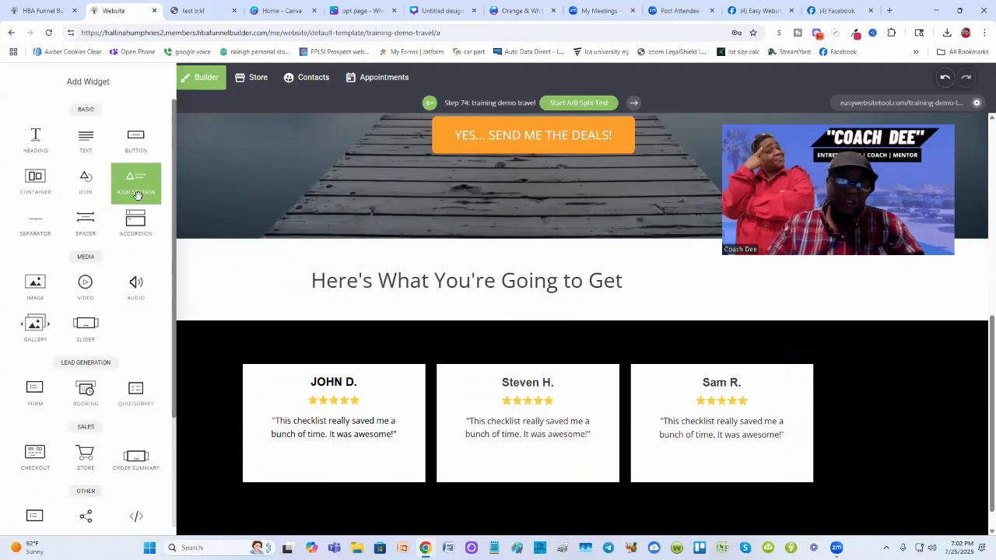
drag(155, 203, 374, 314)
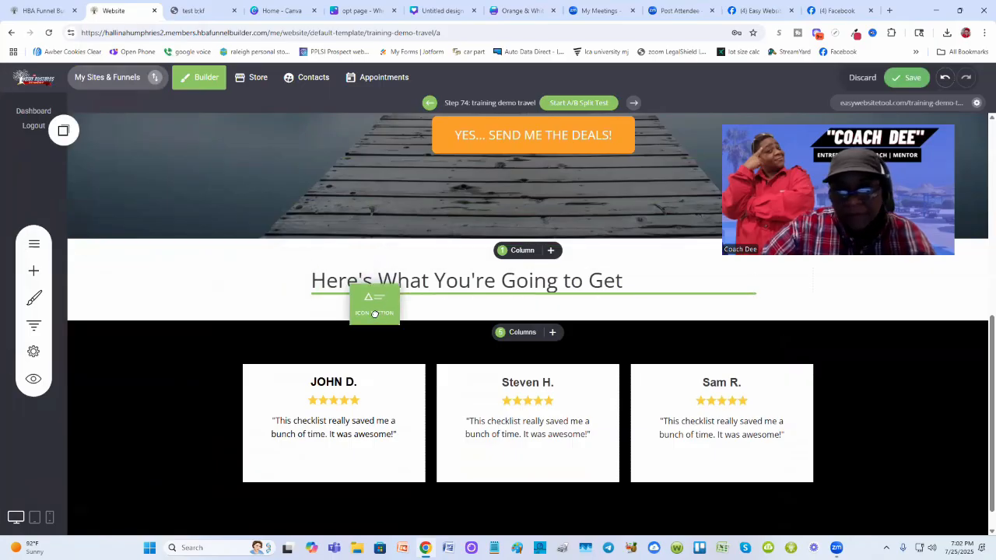
drag(374, 314, 374, 316)
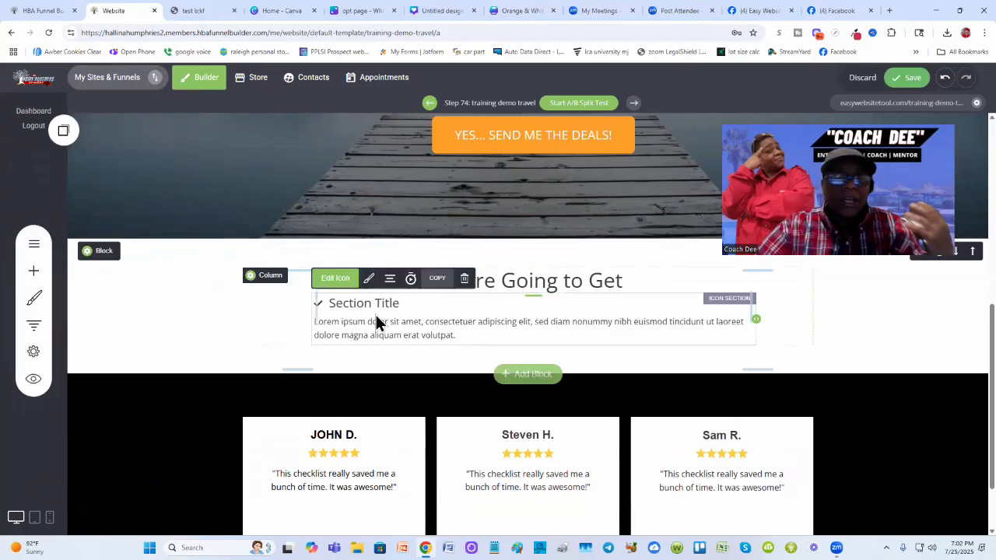
- Replace the icon section's checkmark with an arrow icon found by searching "arrow"
click(418, 215)
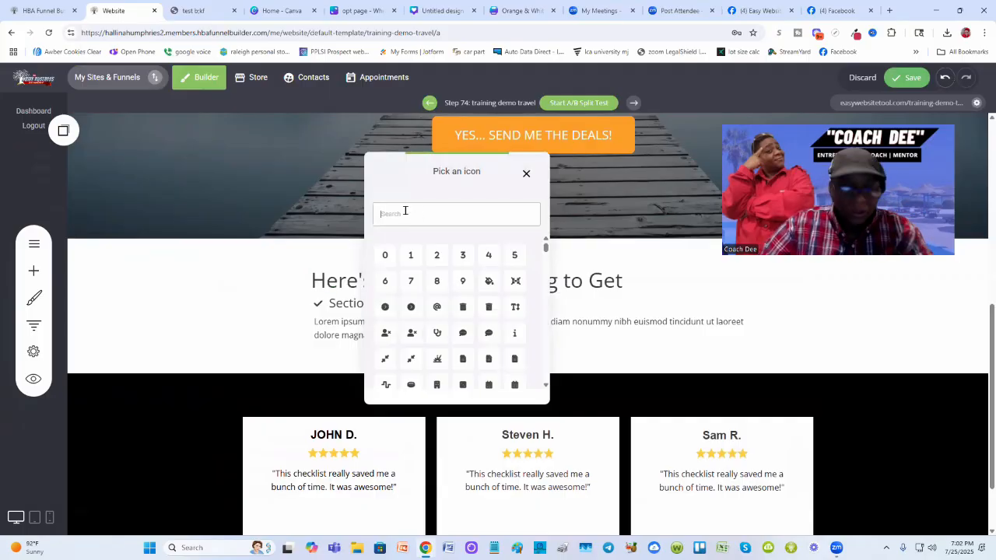
text(arr)
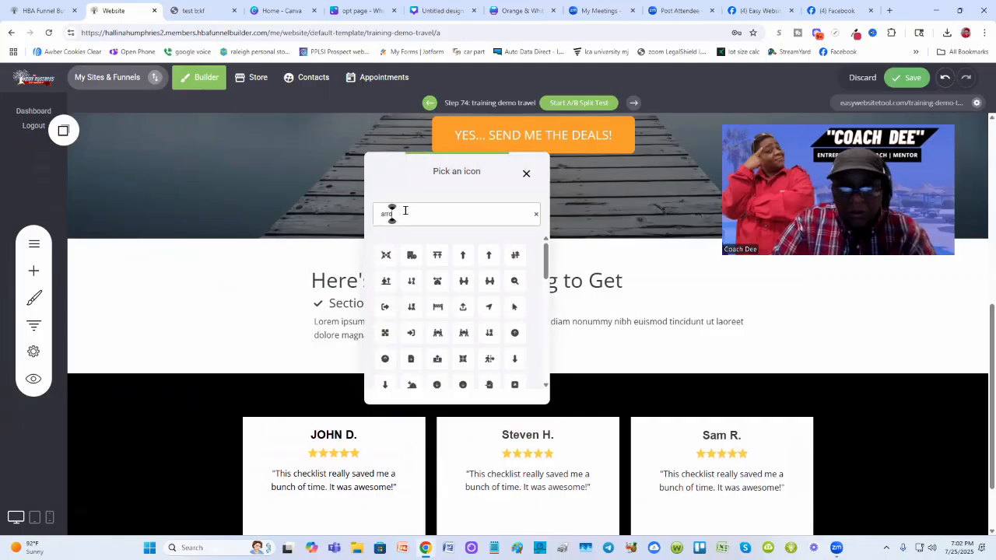
text(ow)
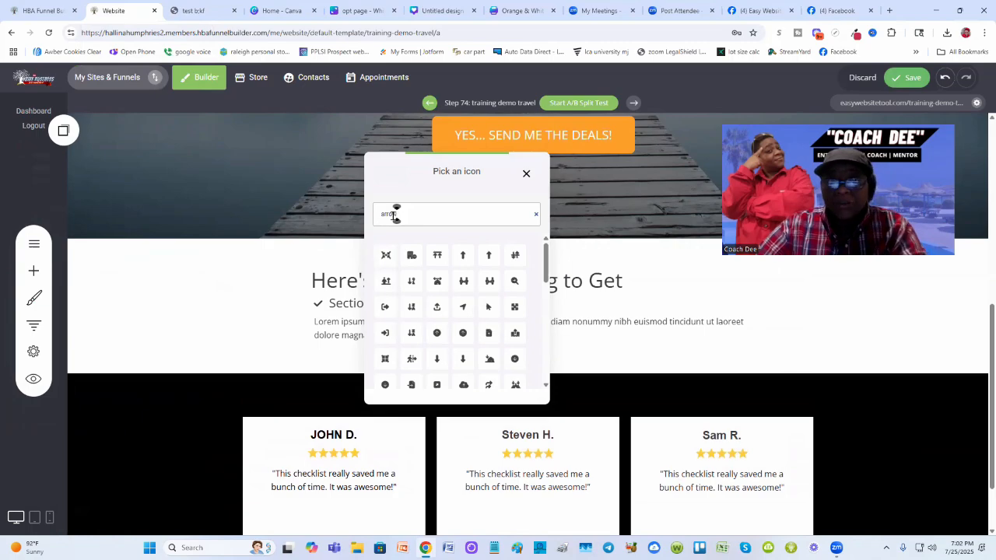
scroll(440, 304, down, 2)
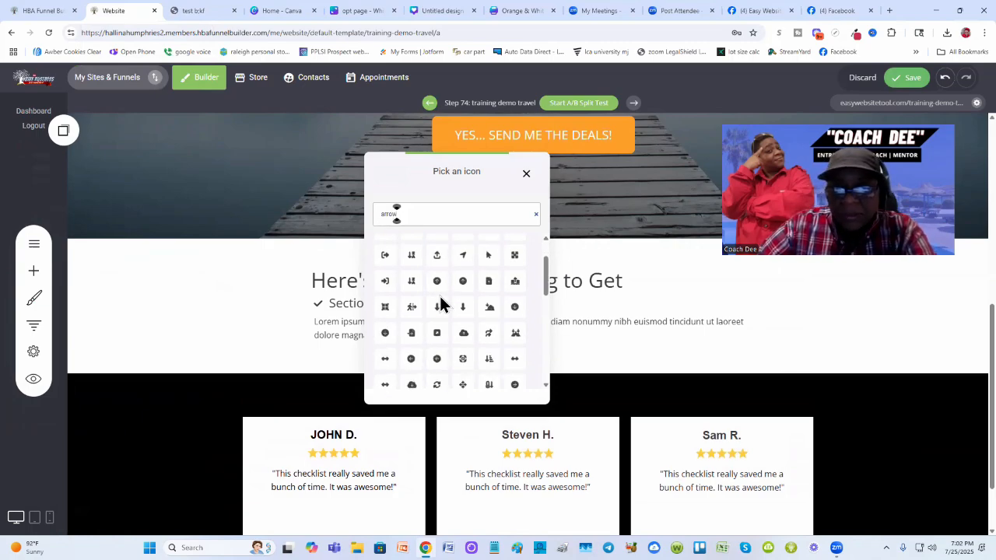
scroll(440, 303, down, 2)
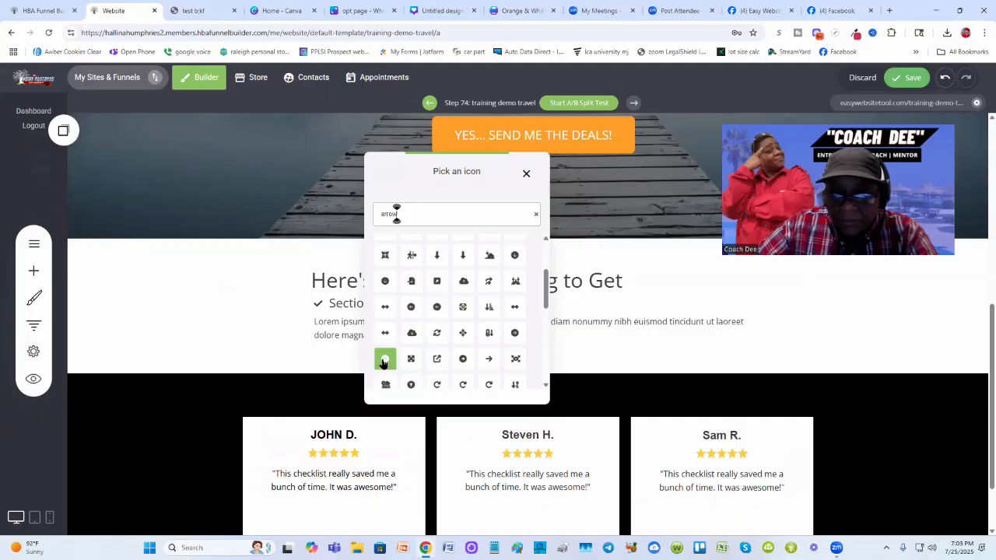
click(384, 360)
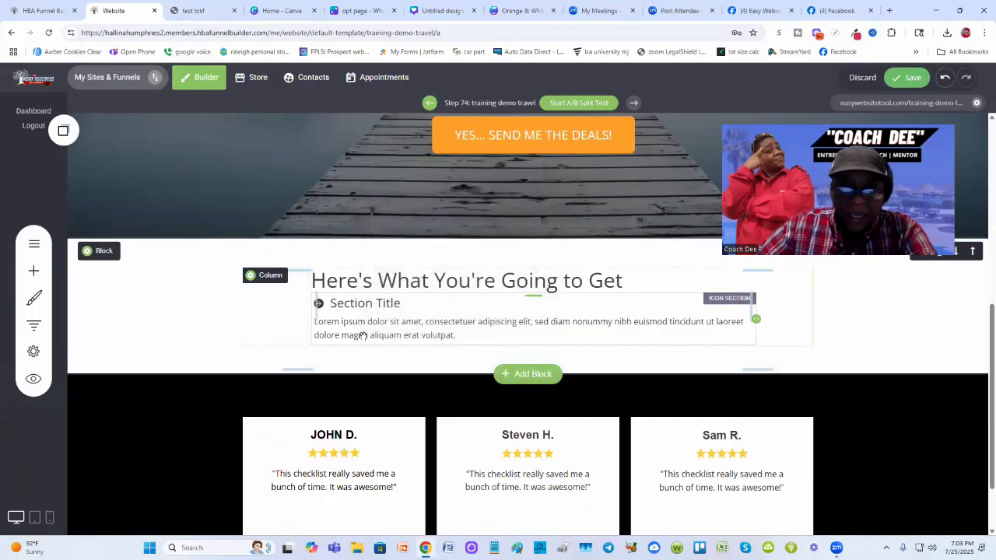
- Copy the first benefit line from the published test page and paste it as the icon section's title
click(193, 11)
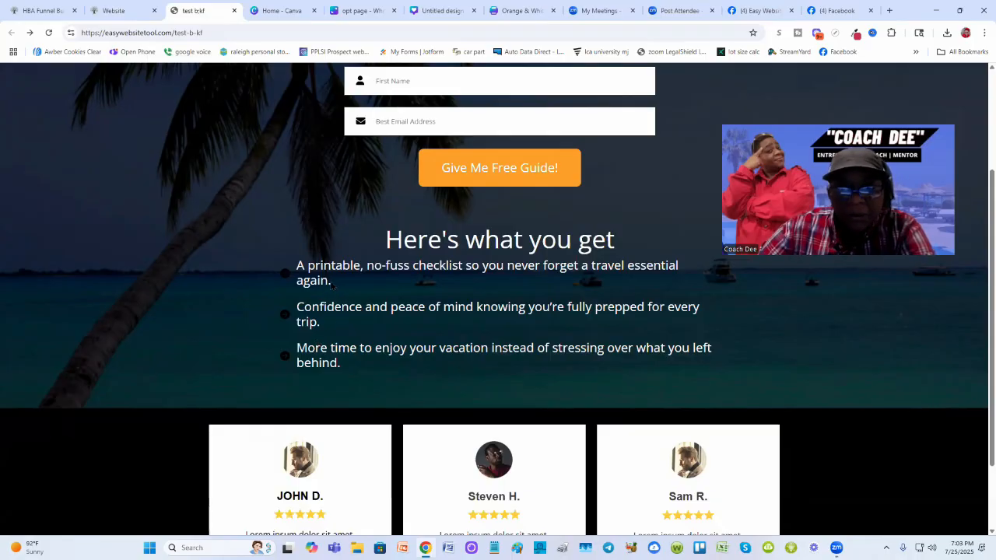
drag(318, 276, 306, 268)
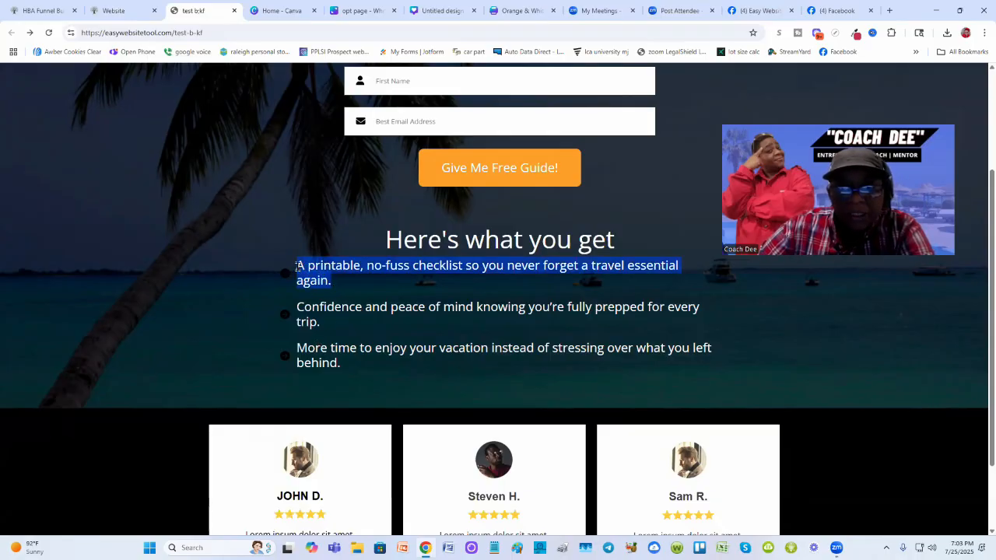
right_click(310, 276)
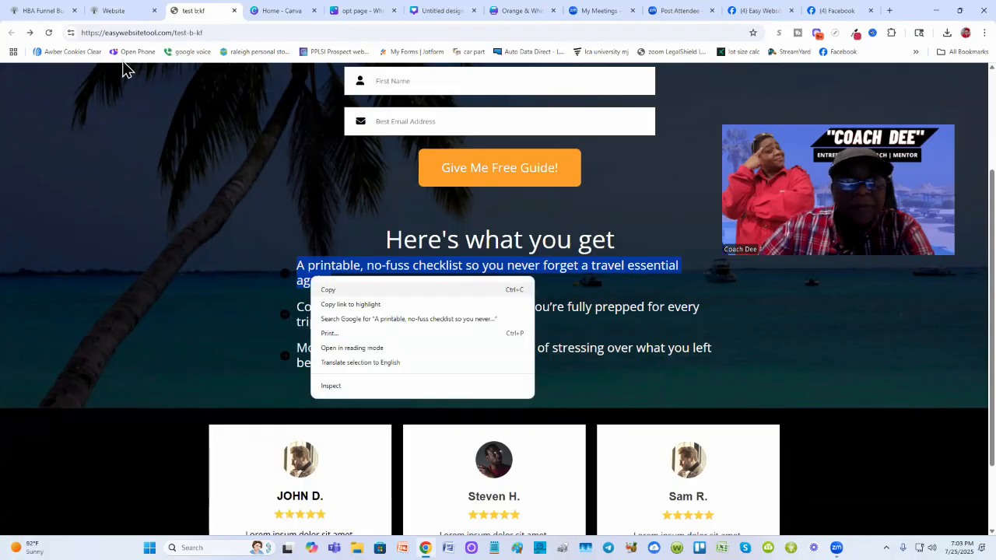
click(115, 10)
click(375, 303)
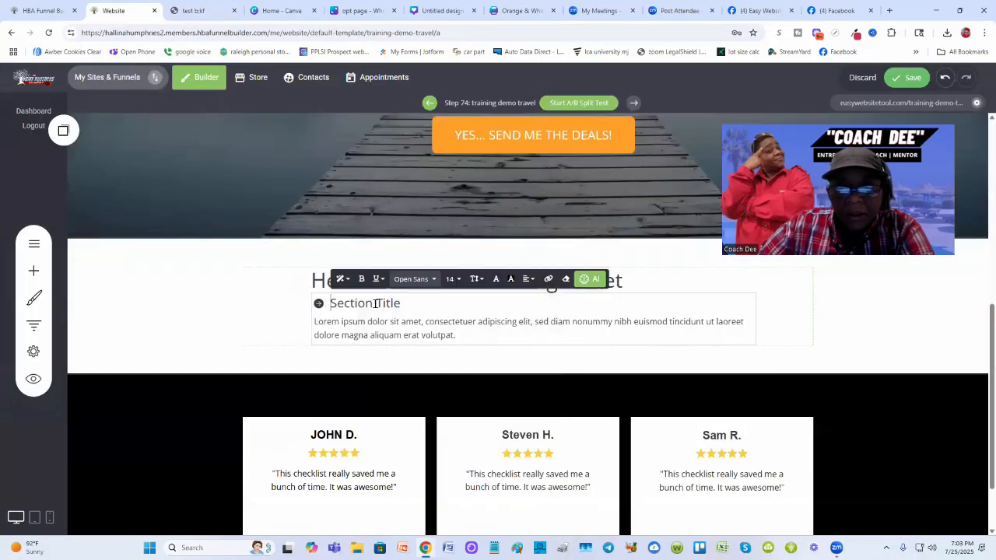
triple_click(376, 304)
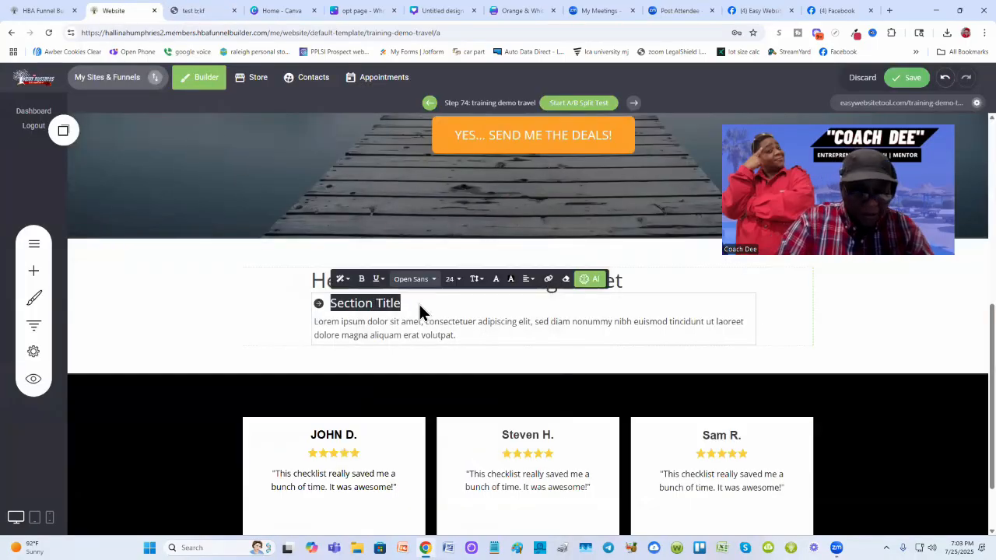
text(A printable, no-fuss checklist so you never forget a travel essential again.)
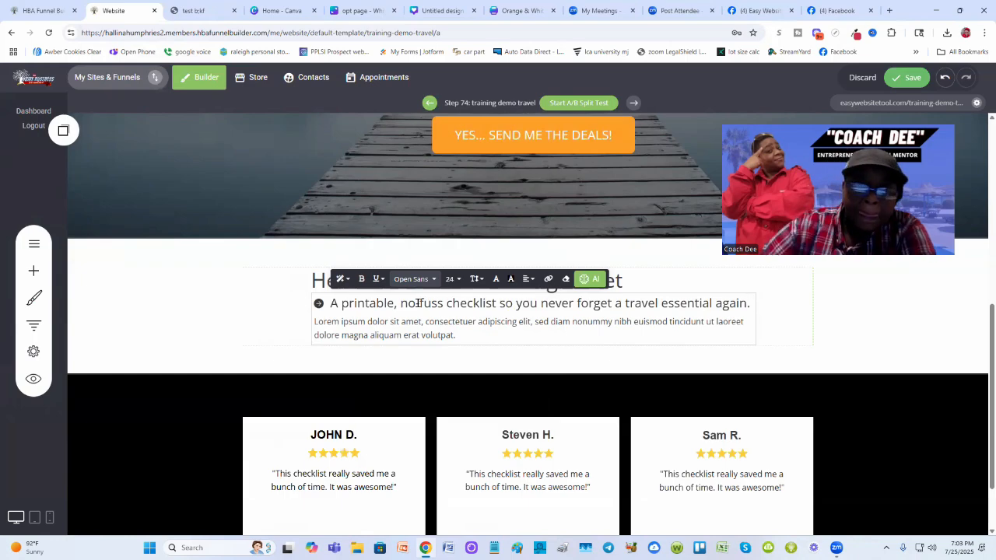
- Delete the icon section's placeholder description text
click(458, 332)
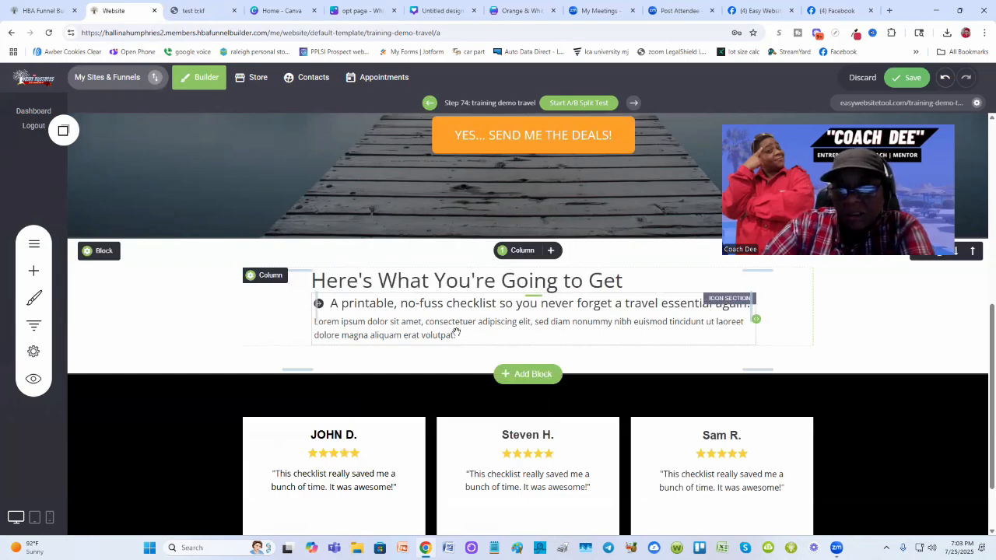
click(459, 333)
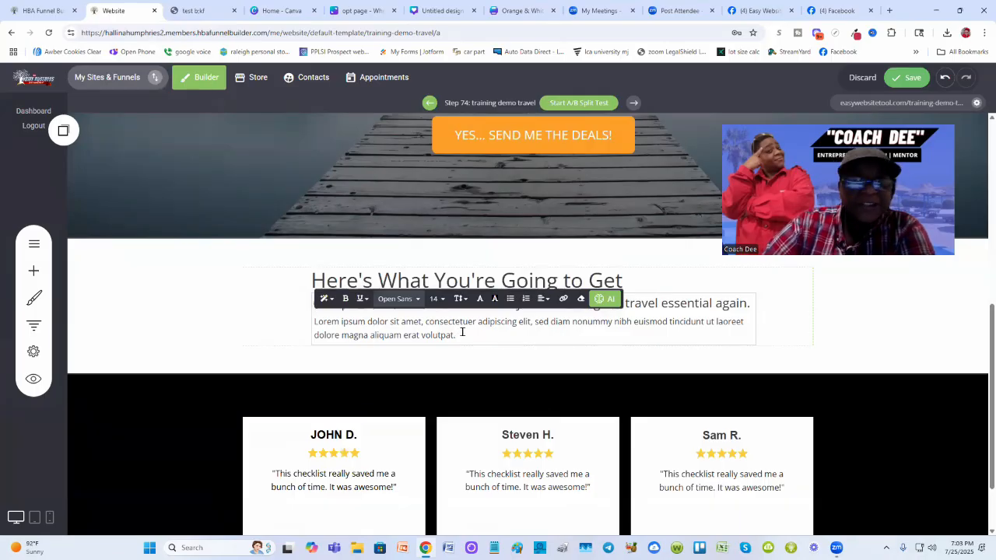
drag(462, 335, 313, 330)
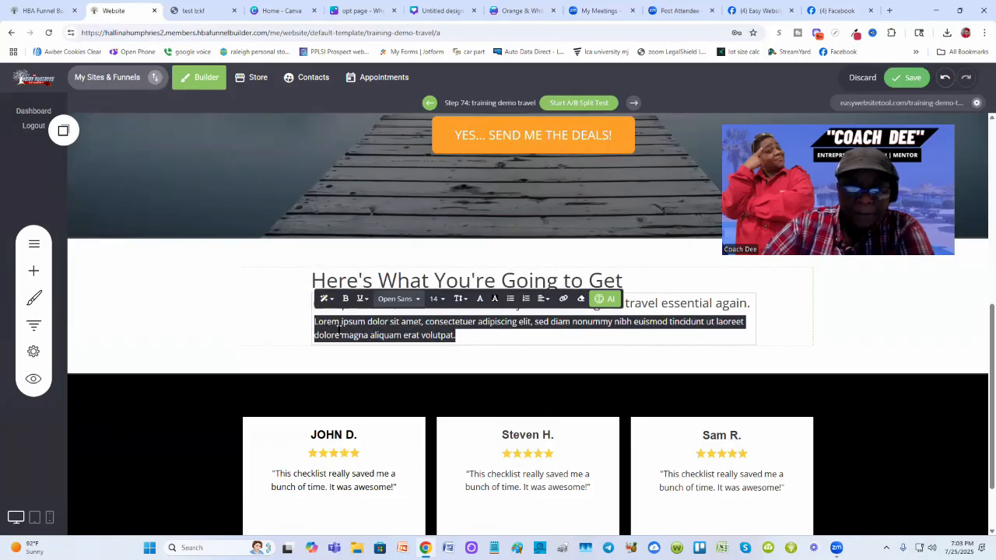
key(BackSpace)
key(BackSpace)
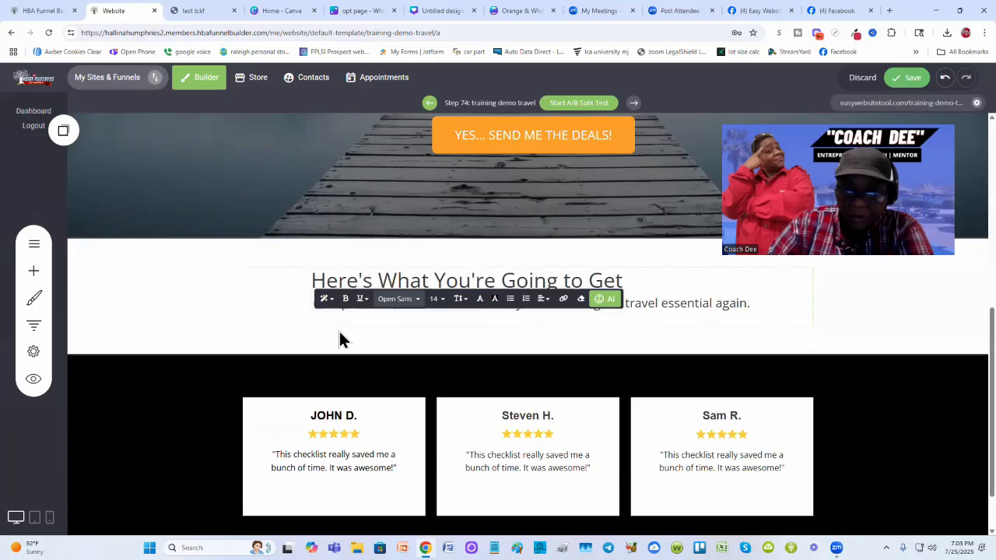
click(841, 301)
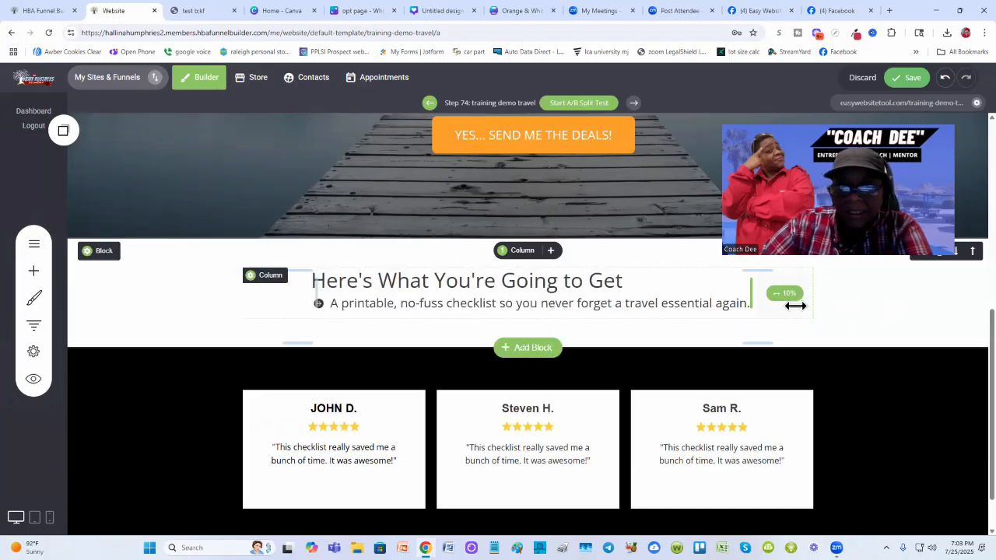
- Set the arrow icon's colour to the yellow FAC51C swatch
click(319, 304)
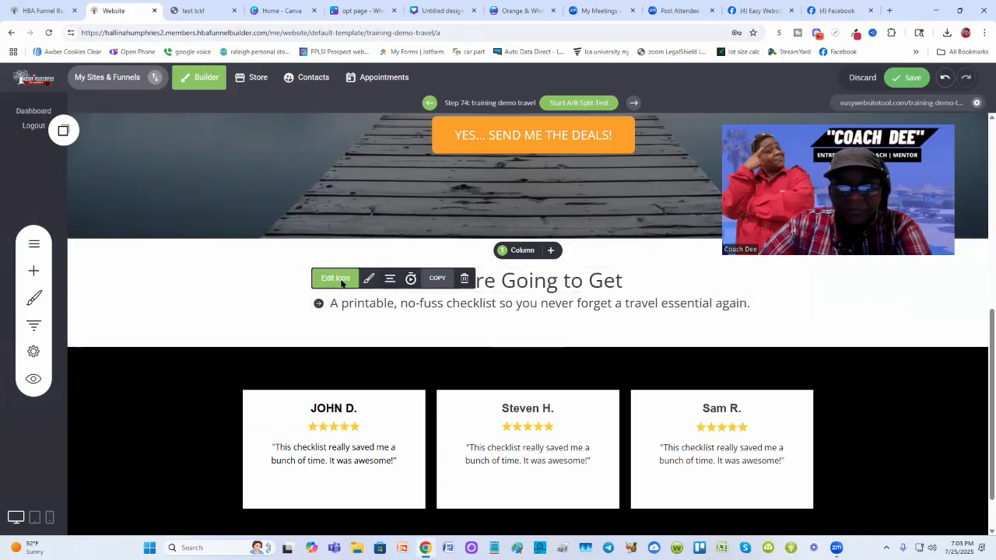
click(335, 278)
click(526, 176)
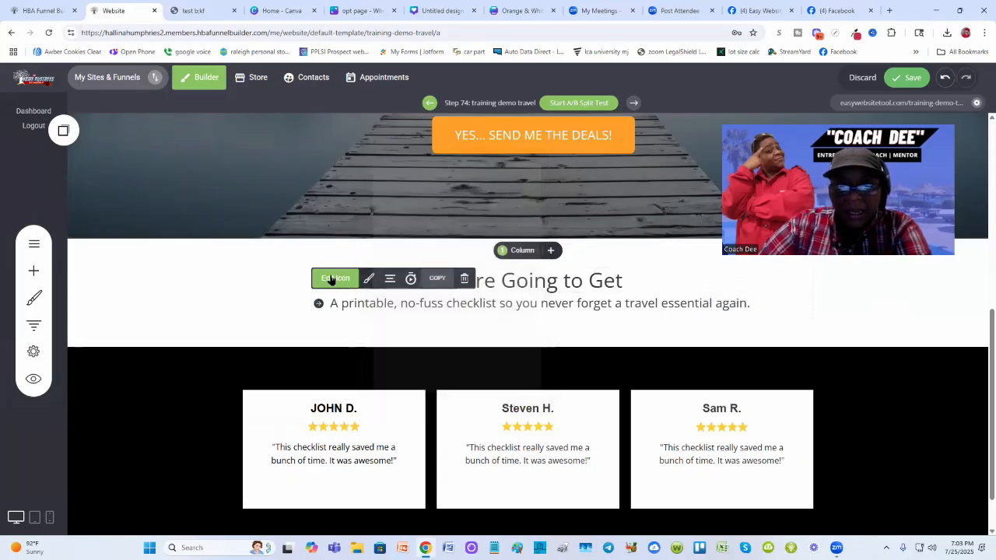
click(368, 280)
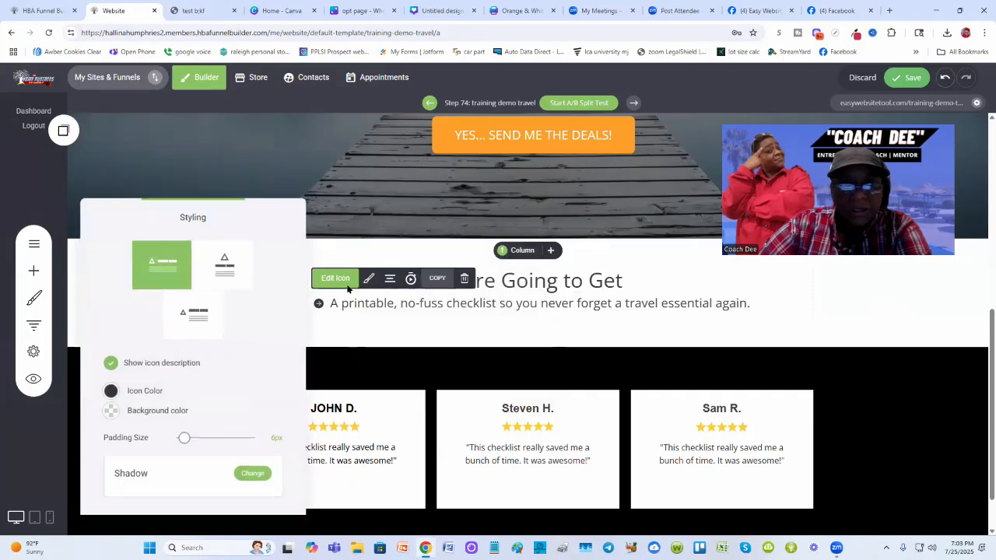
click(110, 392)
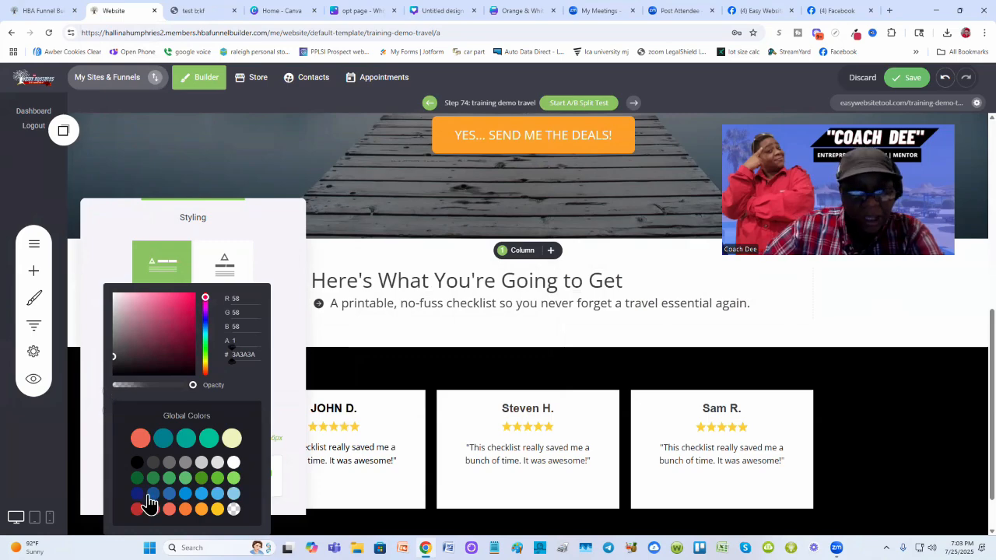
click(217, 510)
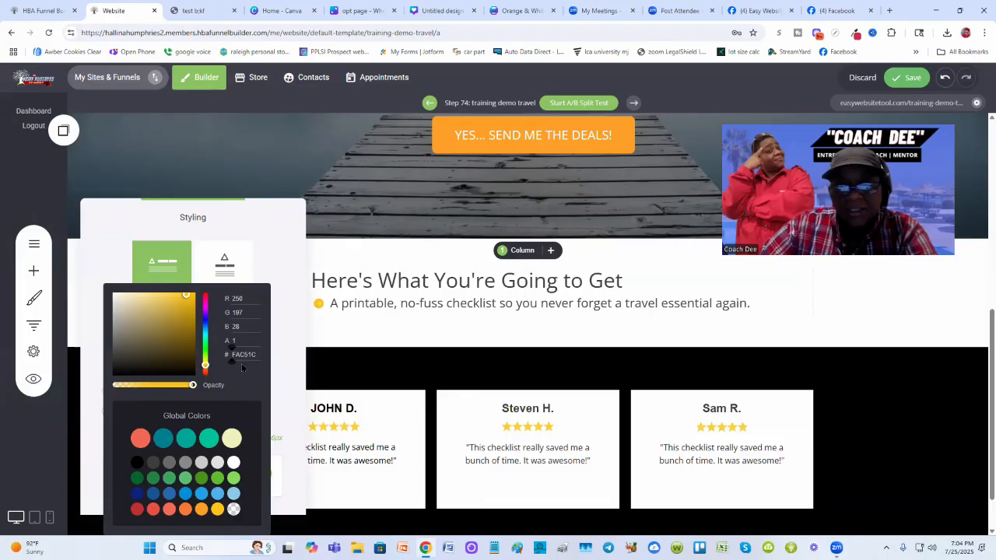
click(431, 324)
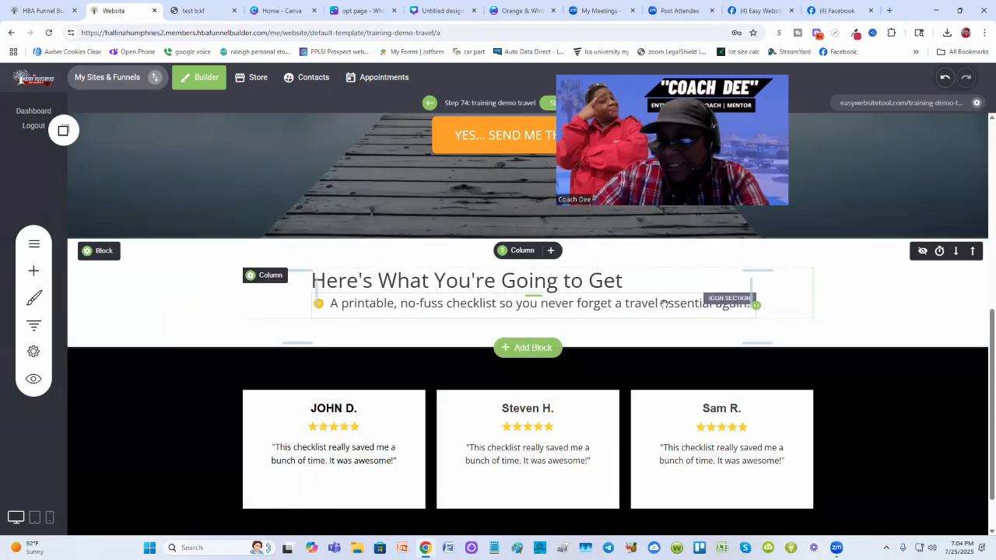
- Duplicate the icon section twice so the benefits list has three arrow-bulleted rows
click(381, 309)
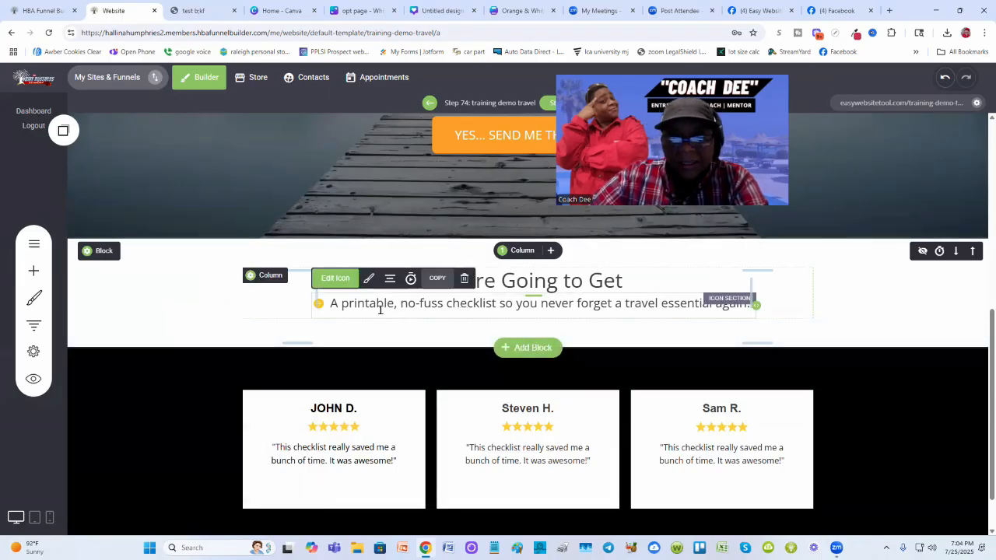
click(436, 288)
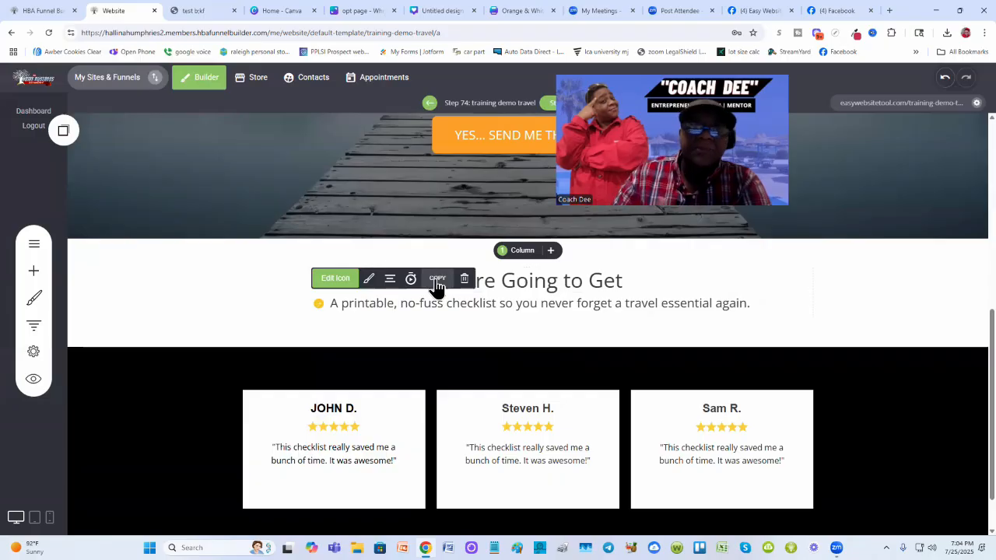
click(64, 134)
drag(100, 232, 428, 332)
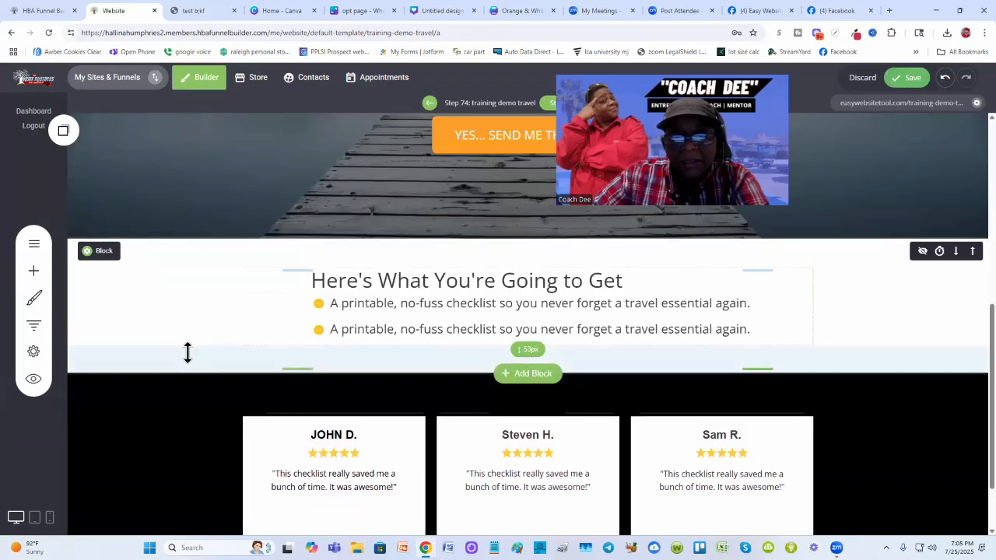
click(63, 134)
drag(94, 232, 432, 349)
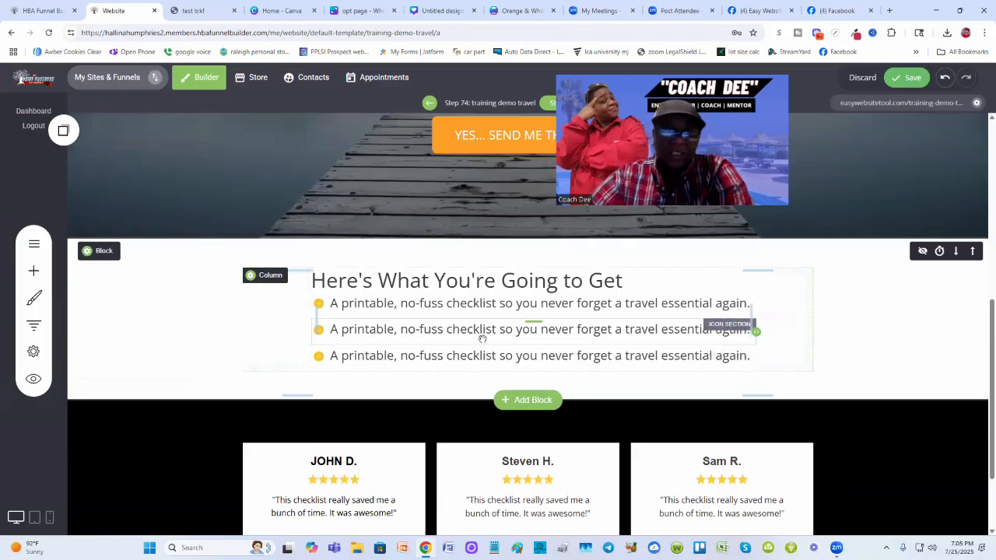
- Copy the "Confidence and peace of mind knowing you're fully prepped for every trip." line from the published test page into the second icon row
click(192, 9)
click(329, 325)
drag(321, 323, 298, 309)
right_click(309, 314)
click(354, 369)
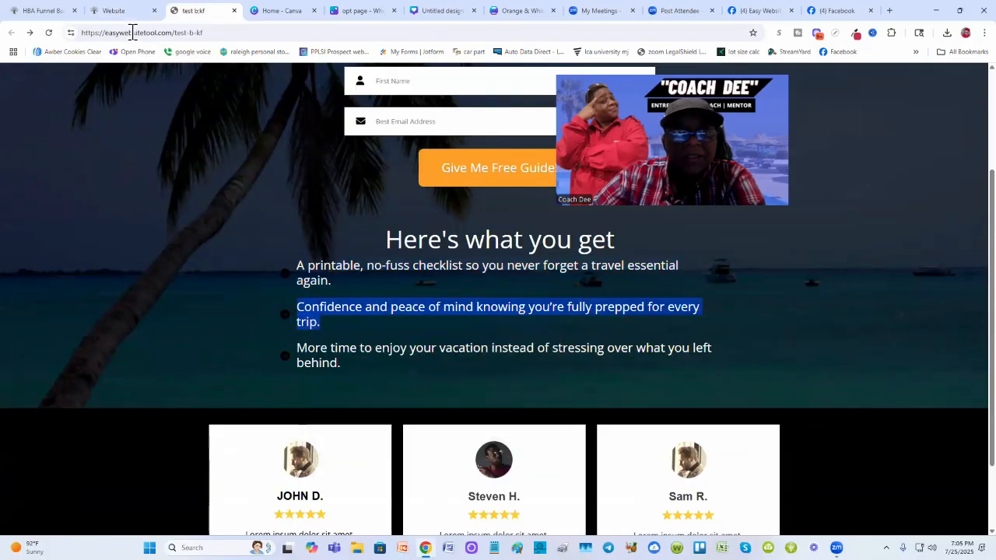
click(116, 11)
triple_click(380, 338)
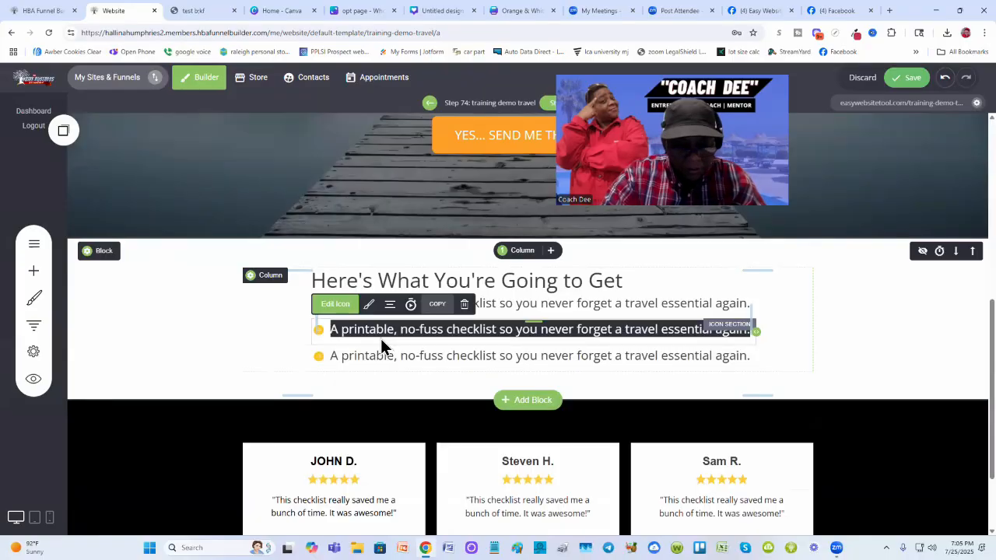
click(538, 330)
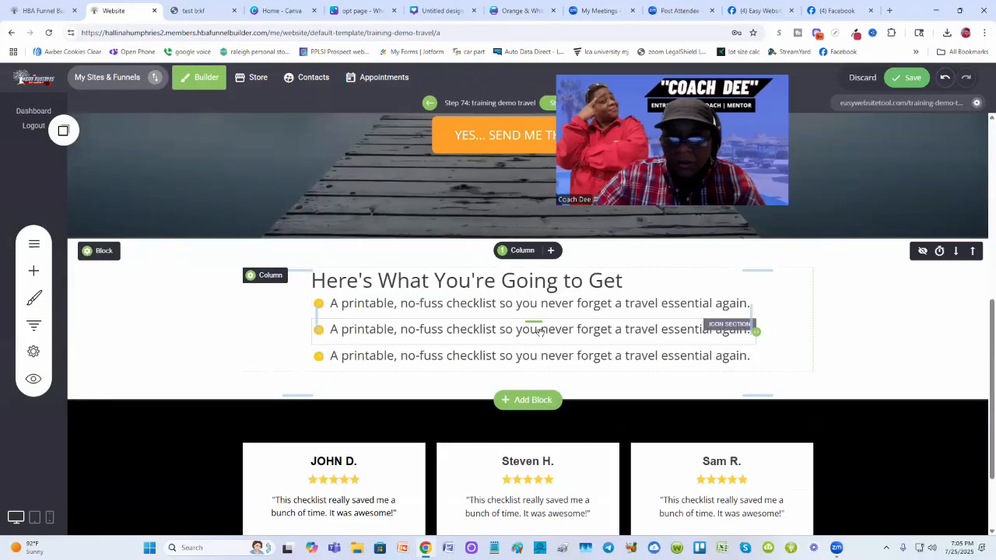
triple_click(538, 329)
click(190, 11)
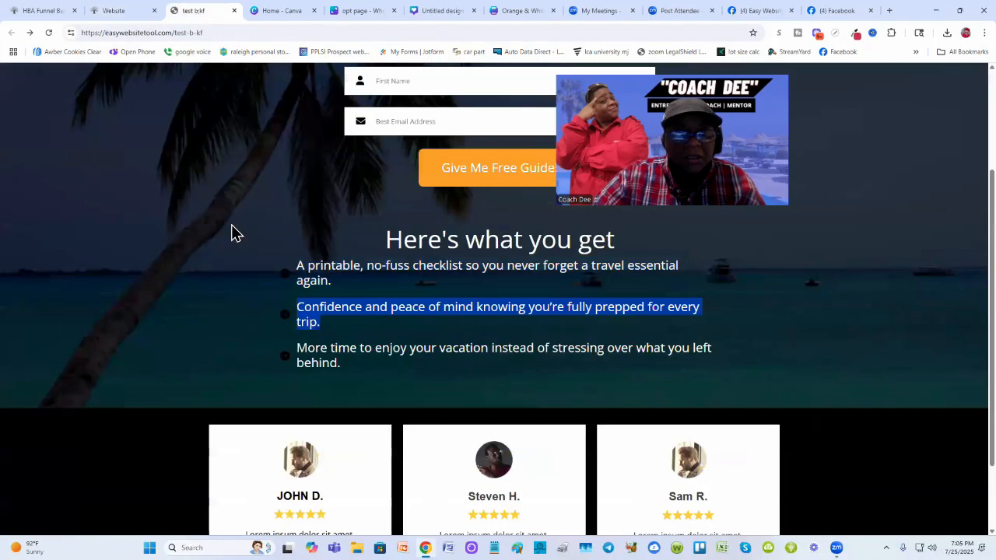
right_click(350, 307)
click(365, 323)
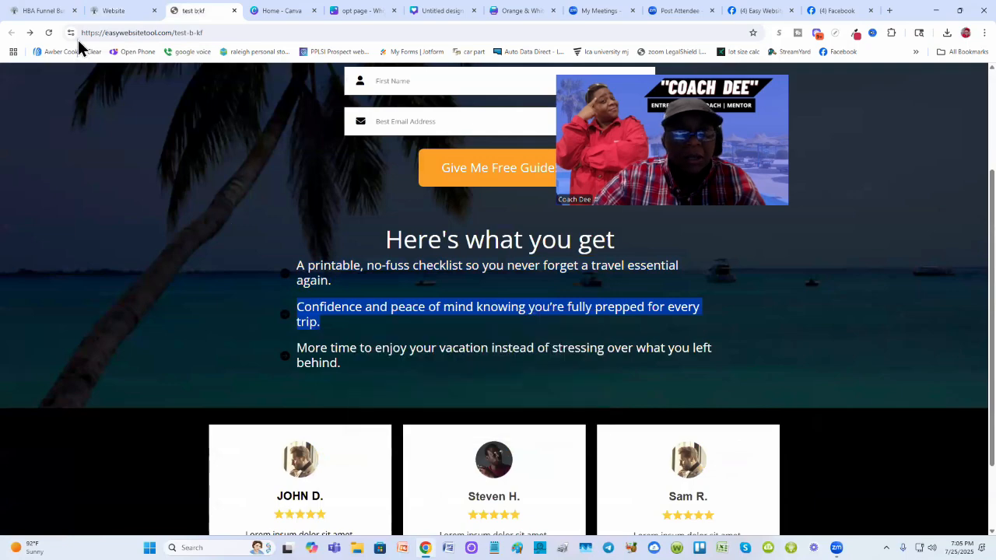
click(109, 9)
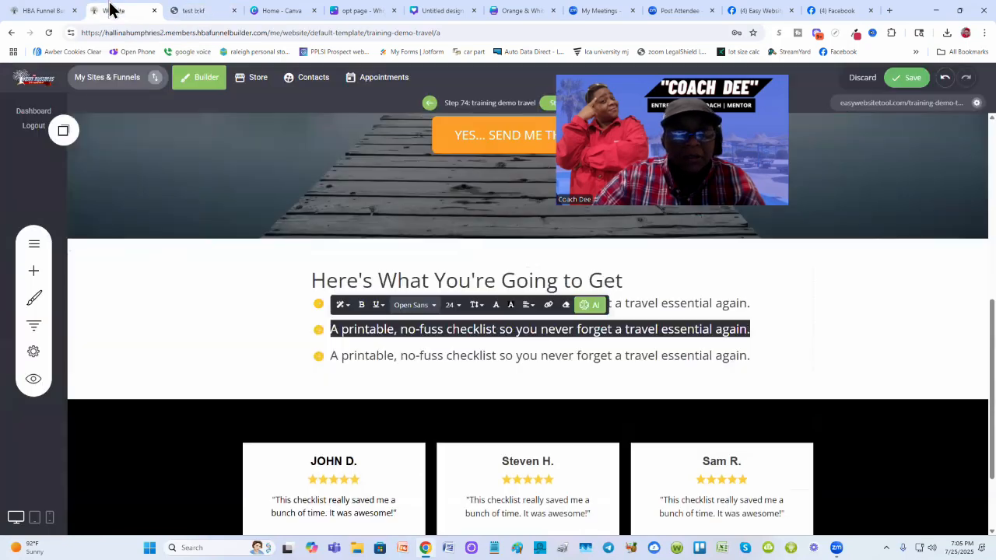
double_click(682, 330)
triple_click(682, 330)
key(ctrl+v)
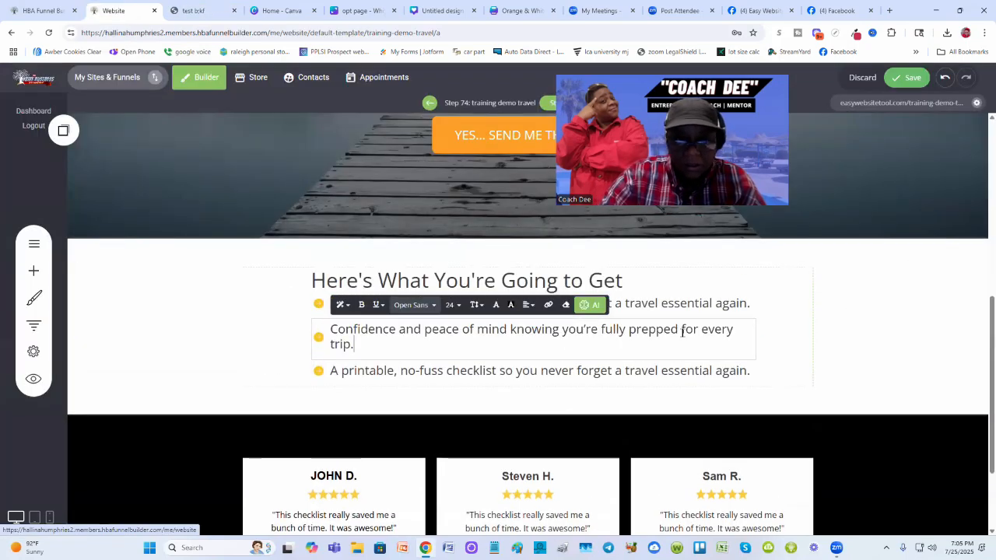
click(874, 330)
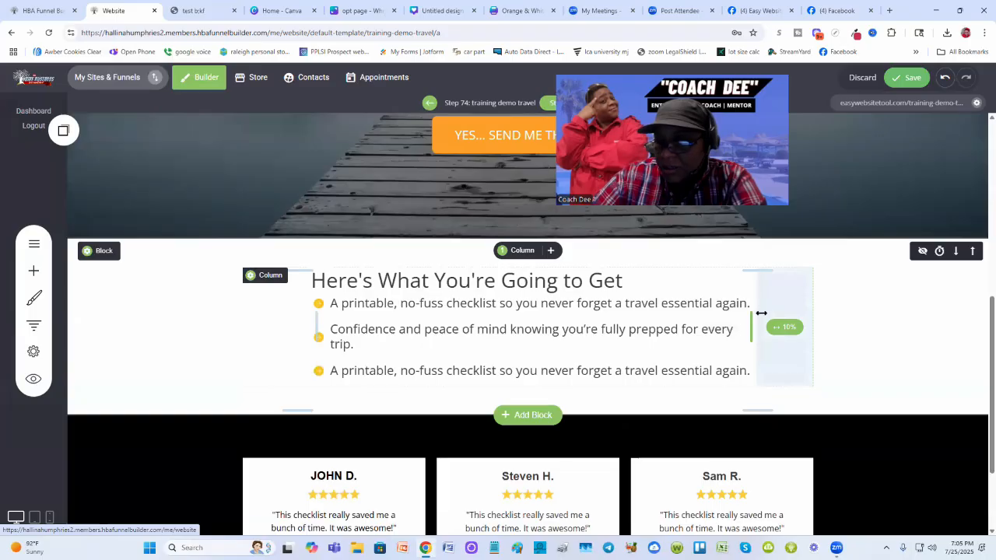
- Copy the "More time to enjoy your vacation instead of stressing over what you left behind." line into the third icon row
click(196, 9)
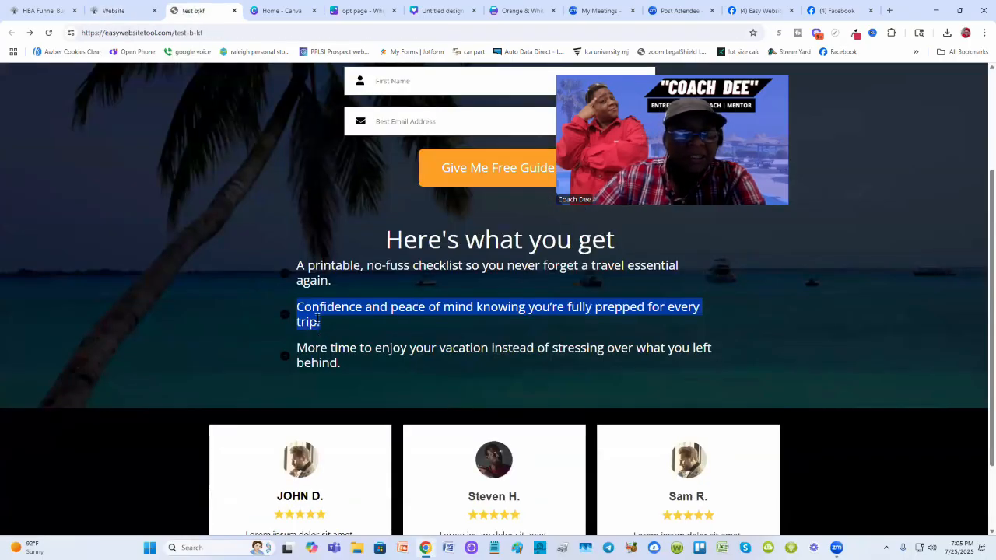
click(345, 370)
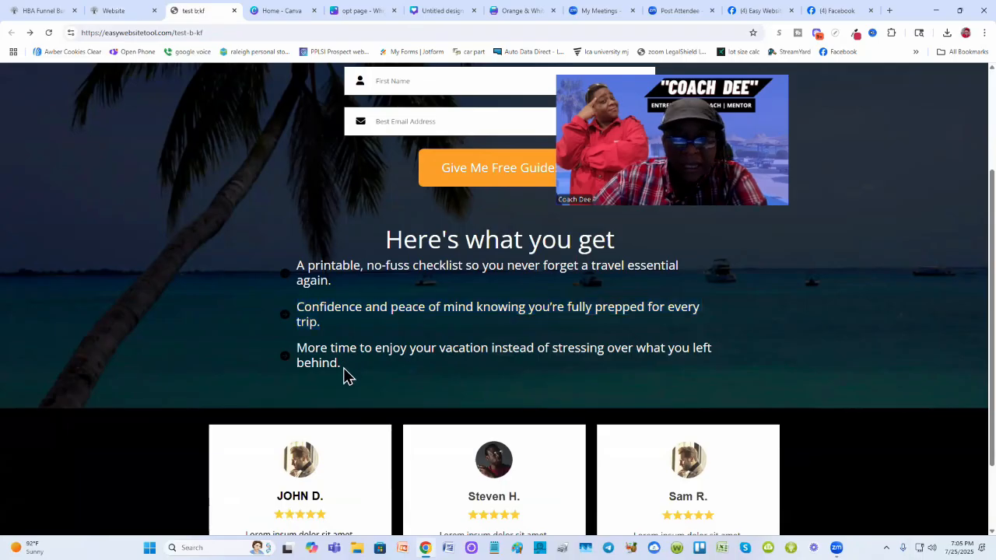
drag(344, 370, 298, 349)
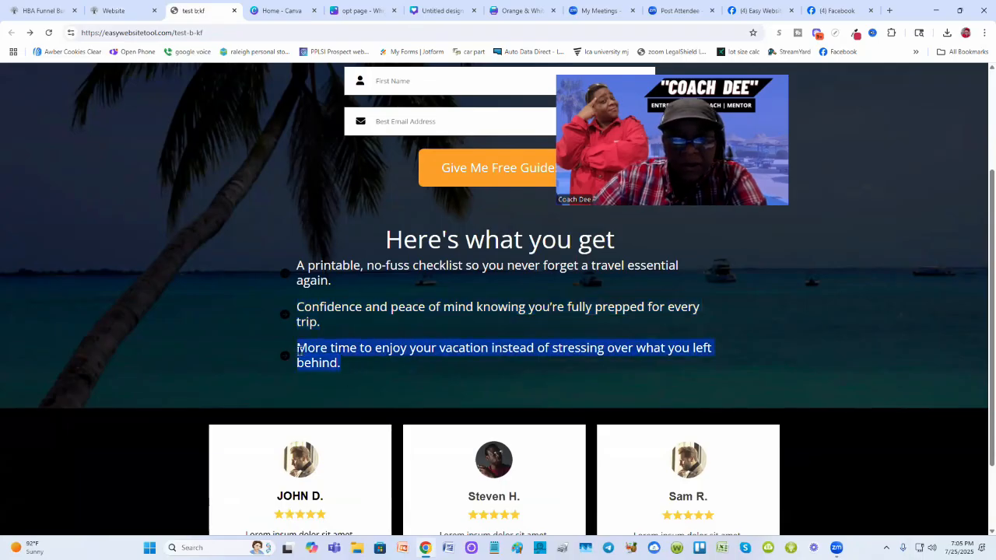
right_click(299, 351)
click(324, 362)
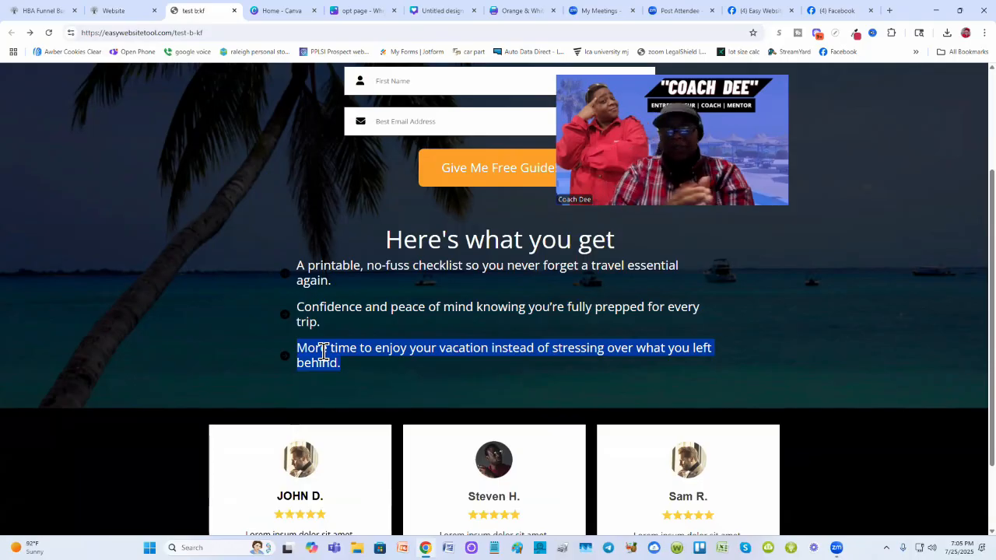
click(121, 11)
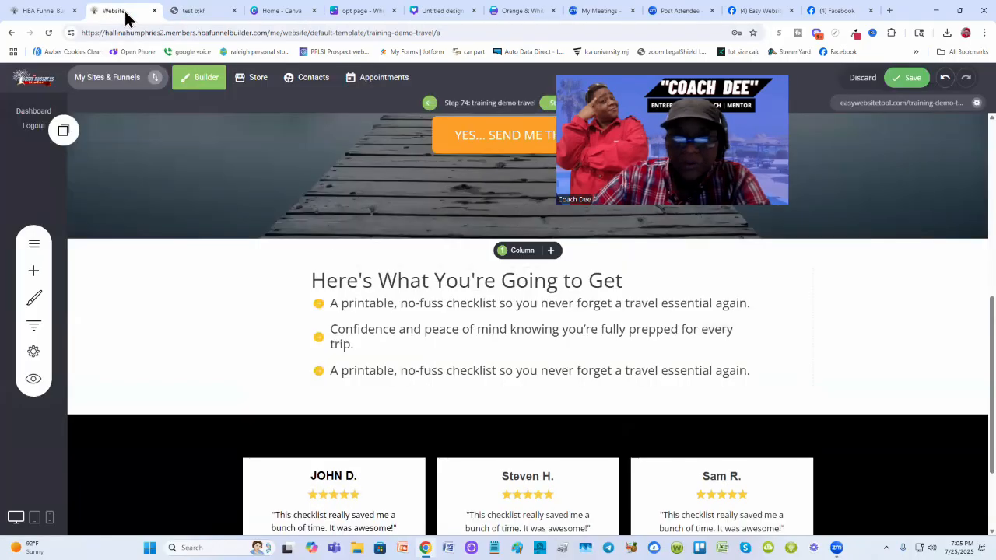
triple_click(377, 372)
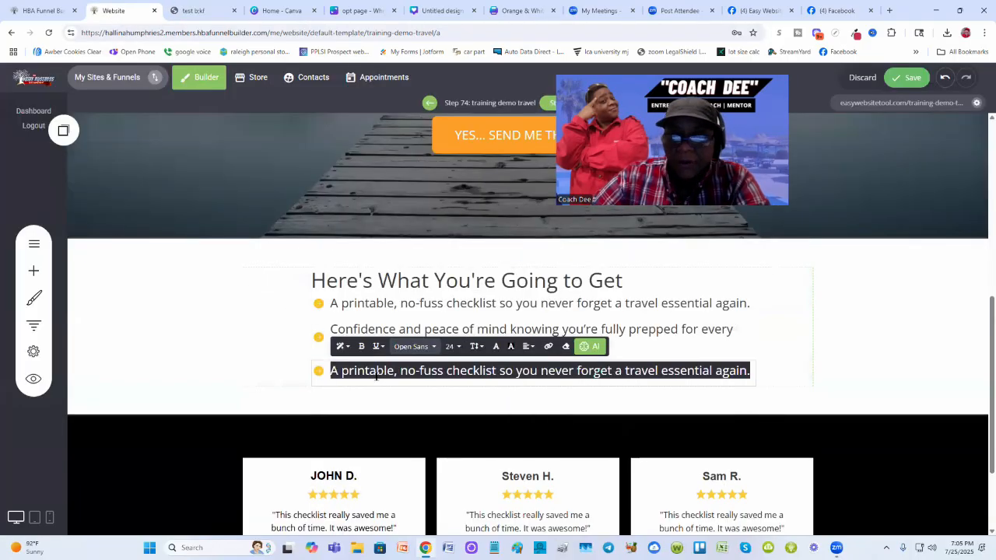
key(ctrl+v)
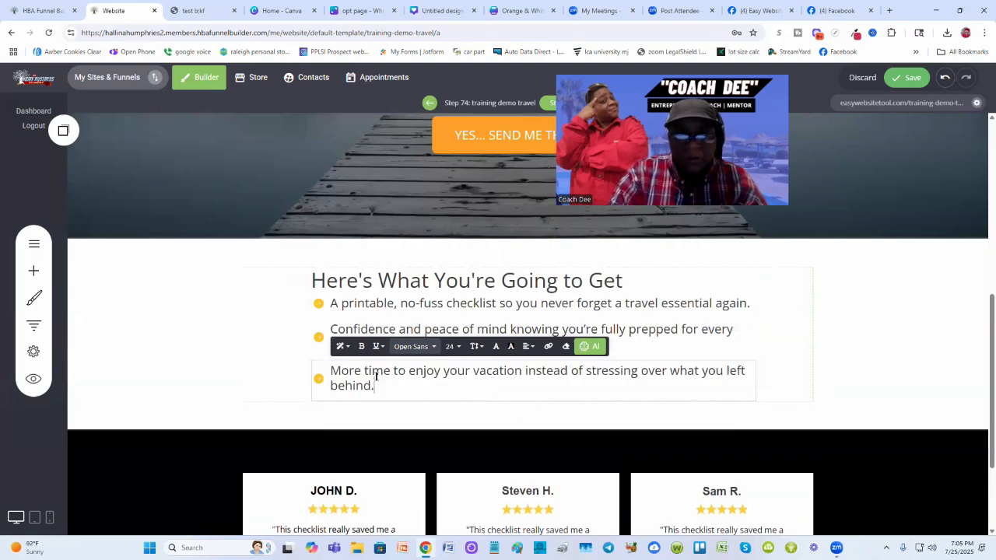
click(860, 346)
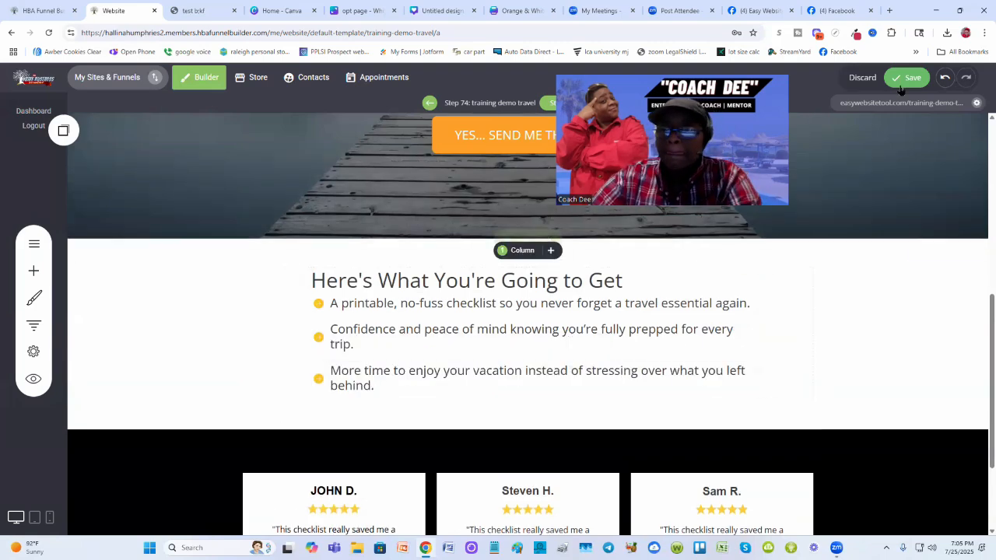
- Save the page changes
click(906, 77)
click(194, 11)
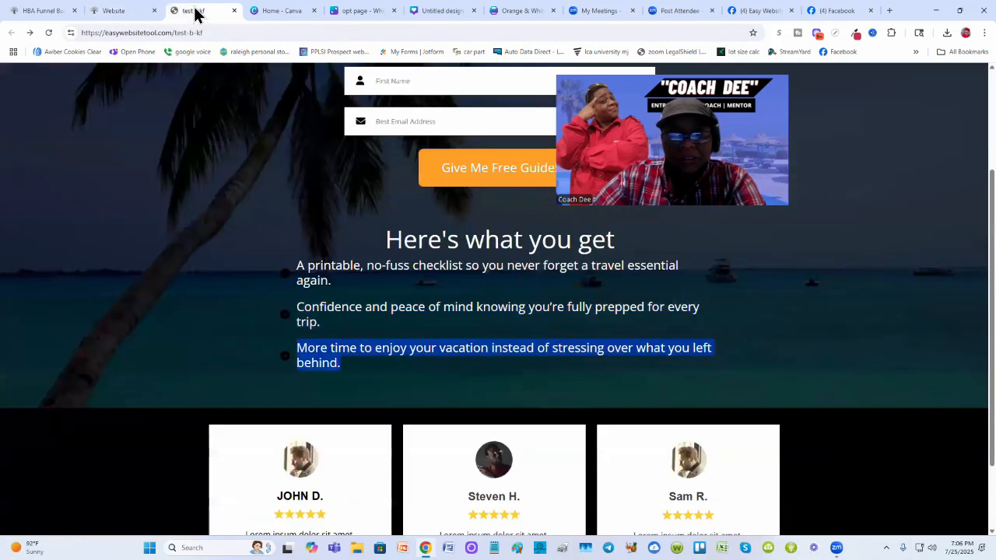
click(339, 362)
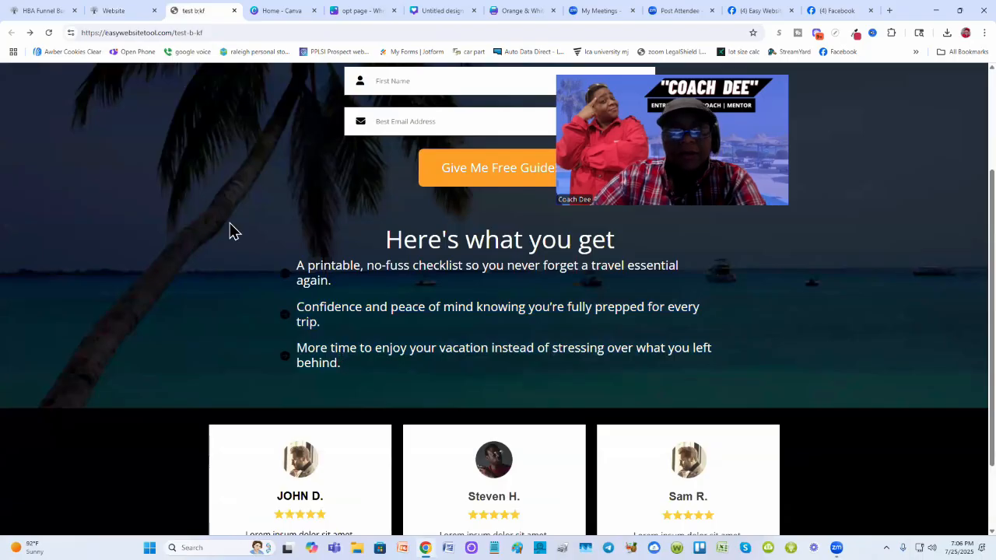
click(115, 11)
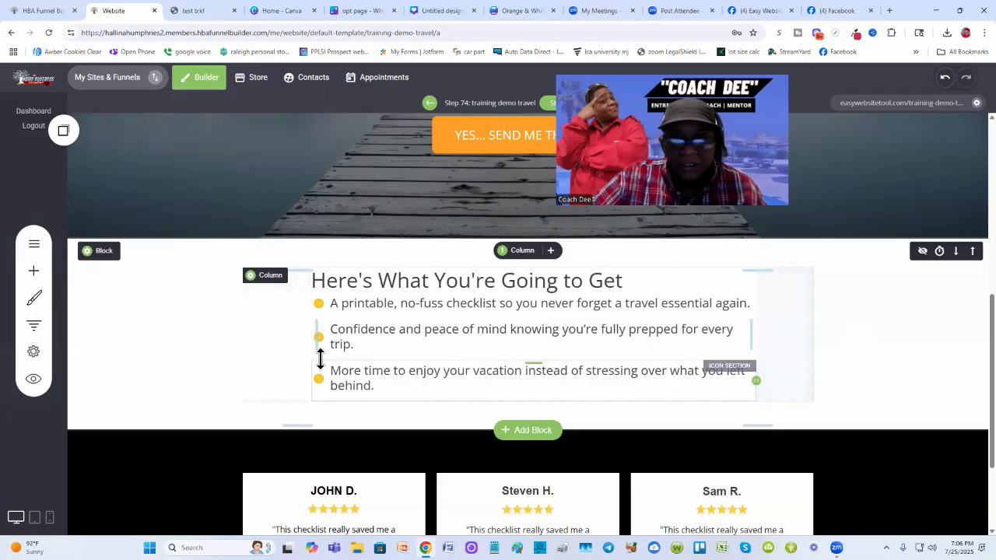
scroll(510, 355, up, 5)
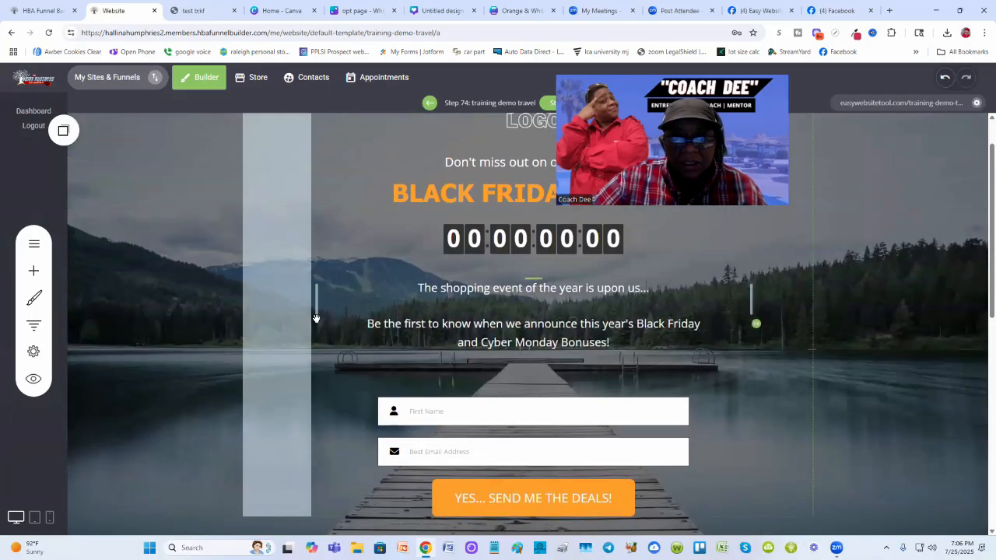
scroll(804, 360, down, 1)
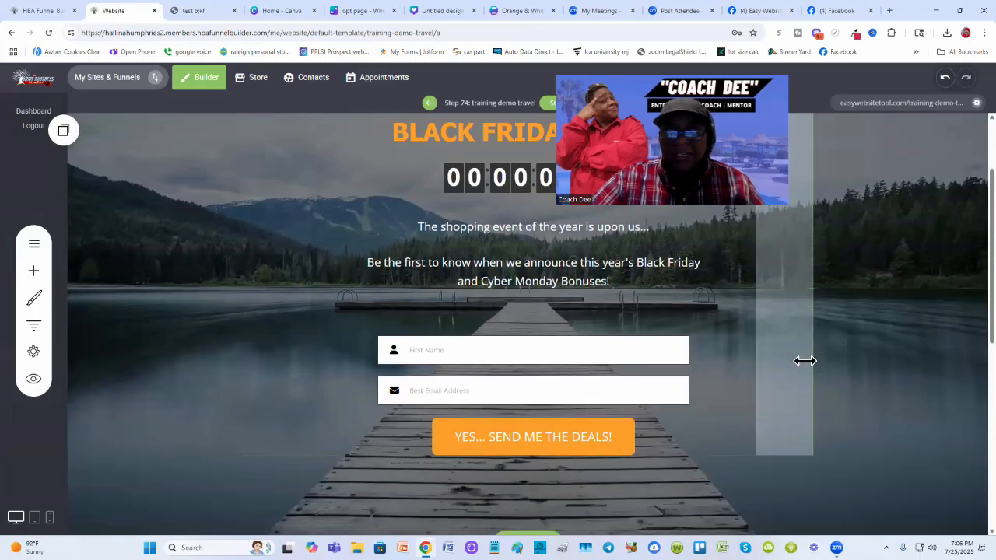
scroll(804, 360, down, 2)
scroll(924, 439, down, 2)
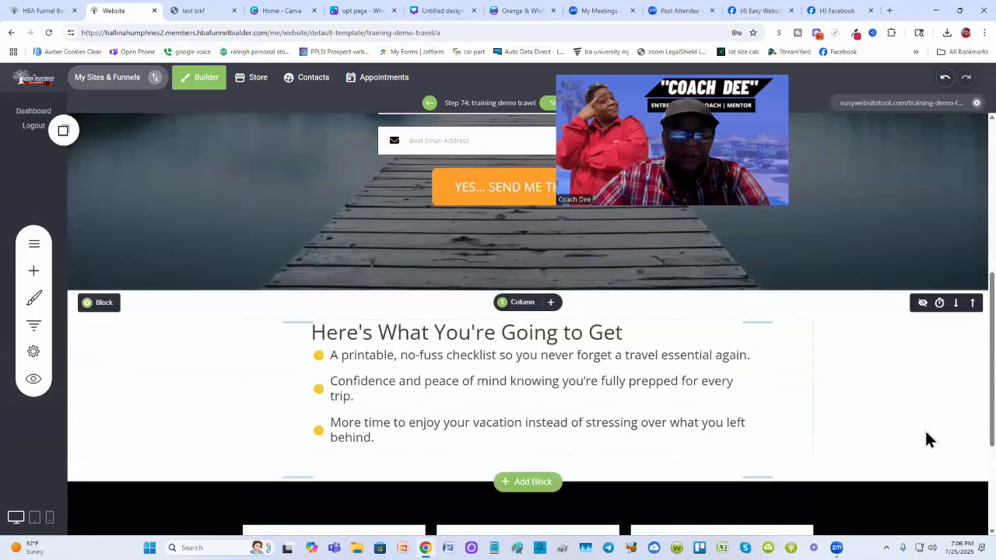
scroll(924, 440, up, 1)
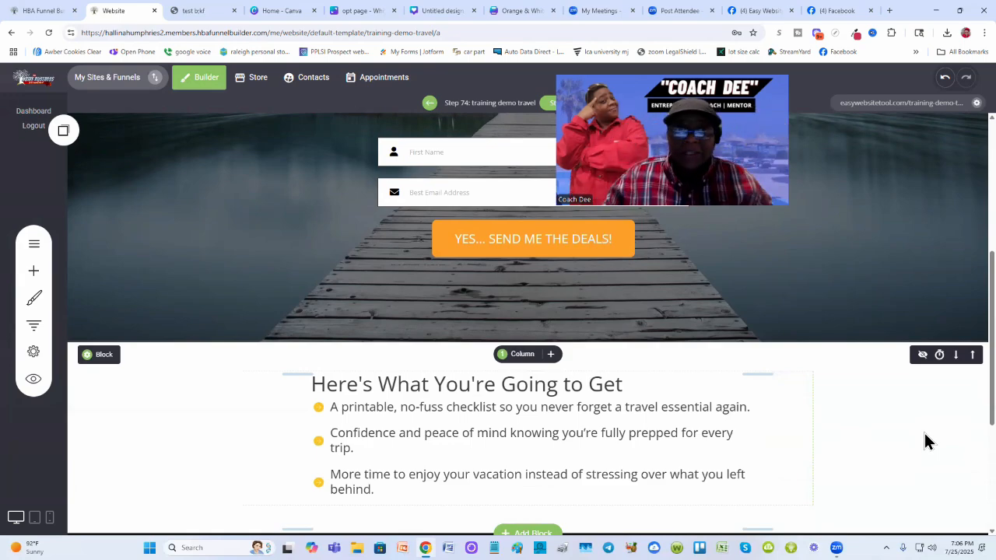
scroll(924, 441, up, 3)
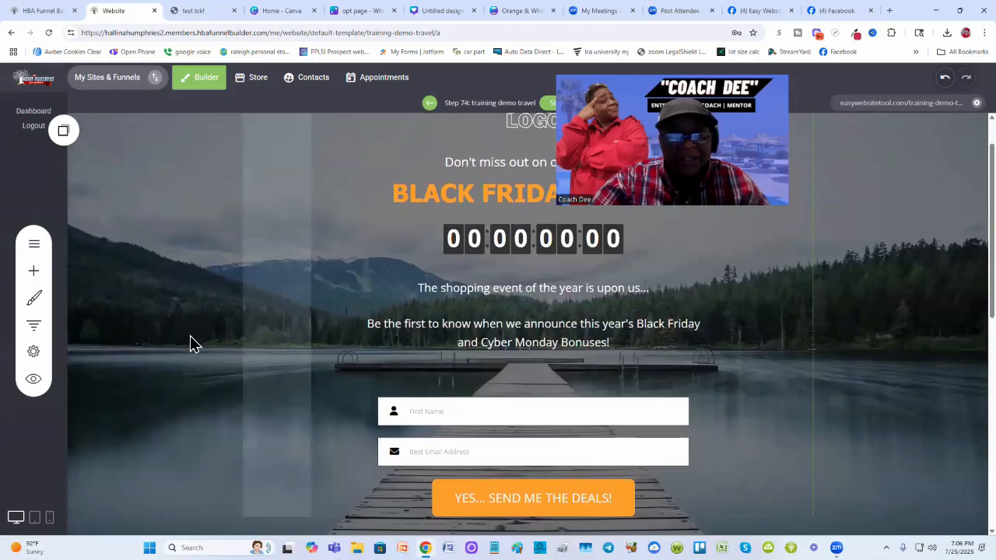
scroll(223, 380, down, 1)
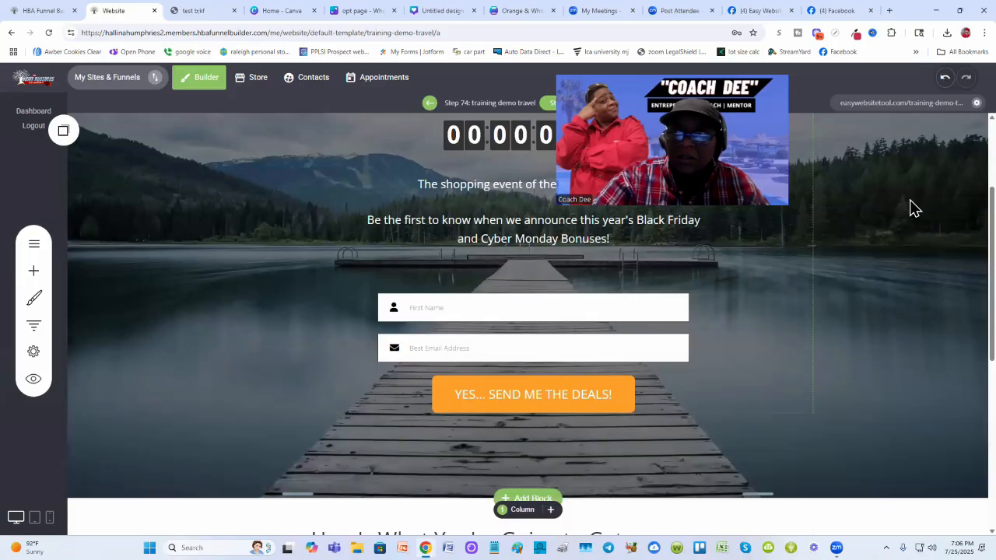
scroll(909, 202, up, 2)
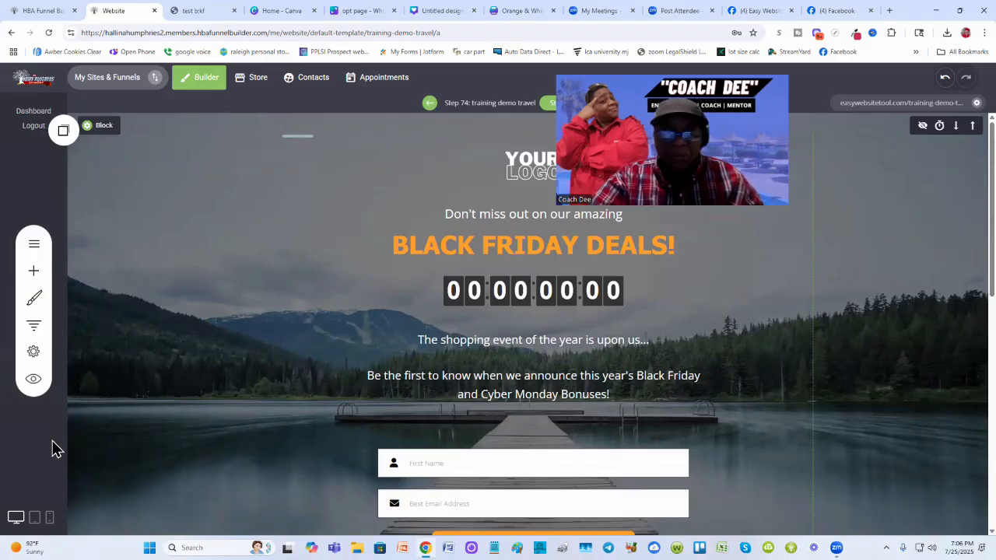
scroll(691, 494, down, 4)
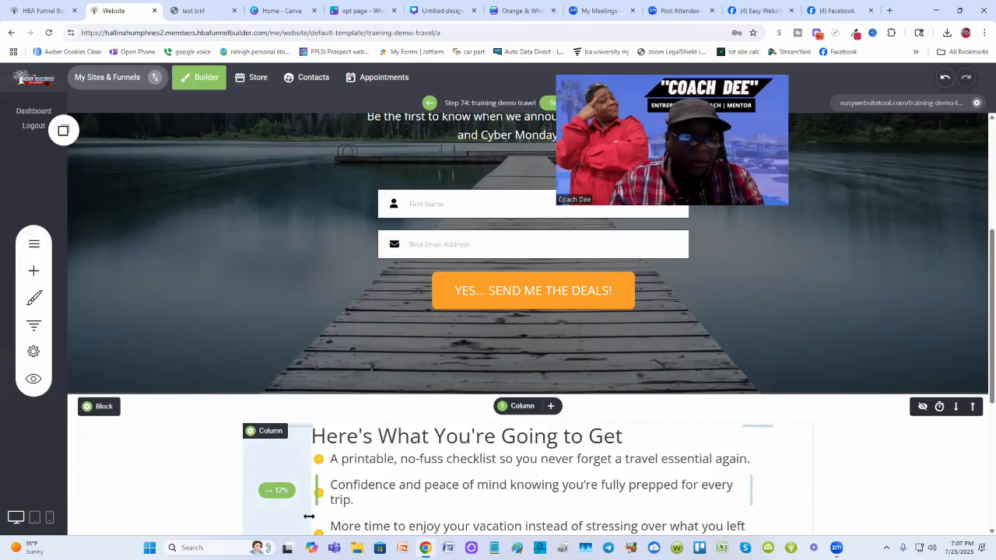
scroll(245, 438, up, 2)
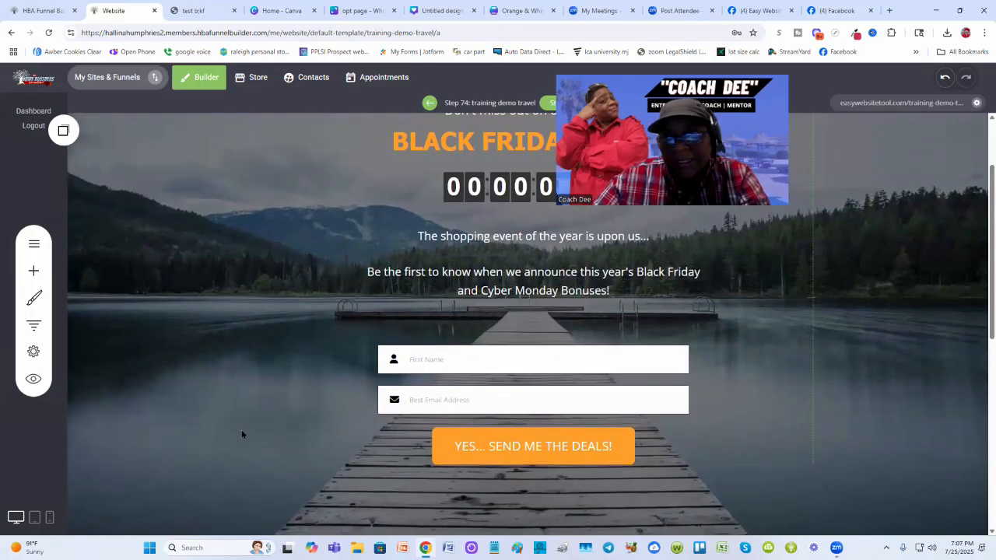
scroll(213, 441, up, 2)
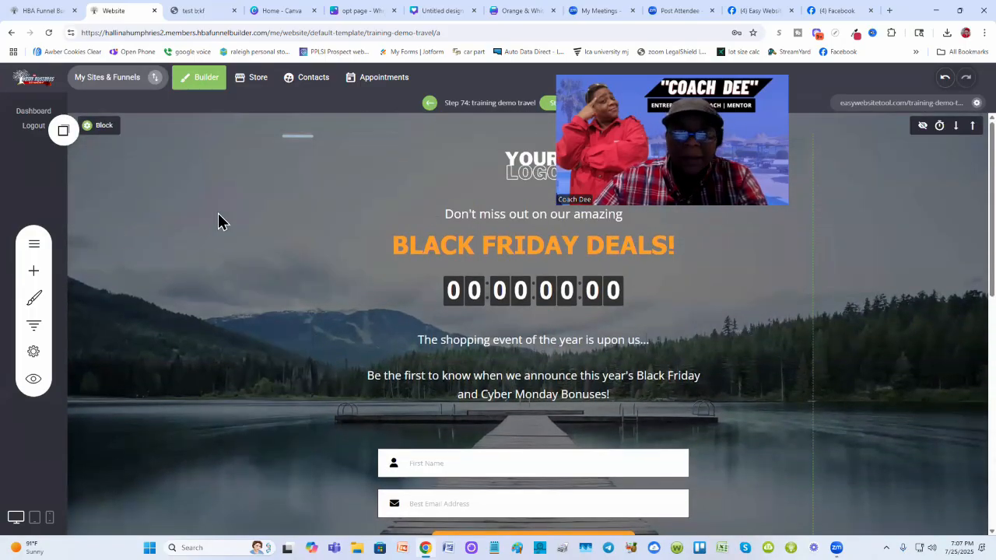
scroll(176, 319, down, 5)
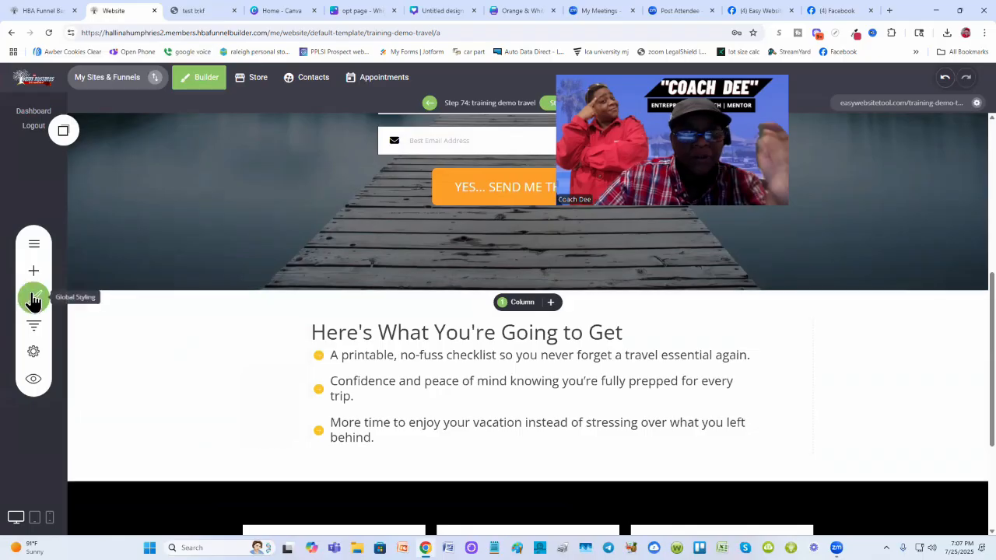
- Open the global page styling settings and start adding a background image for the page
click(32, 298)
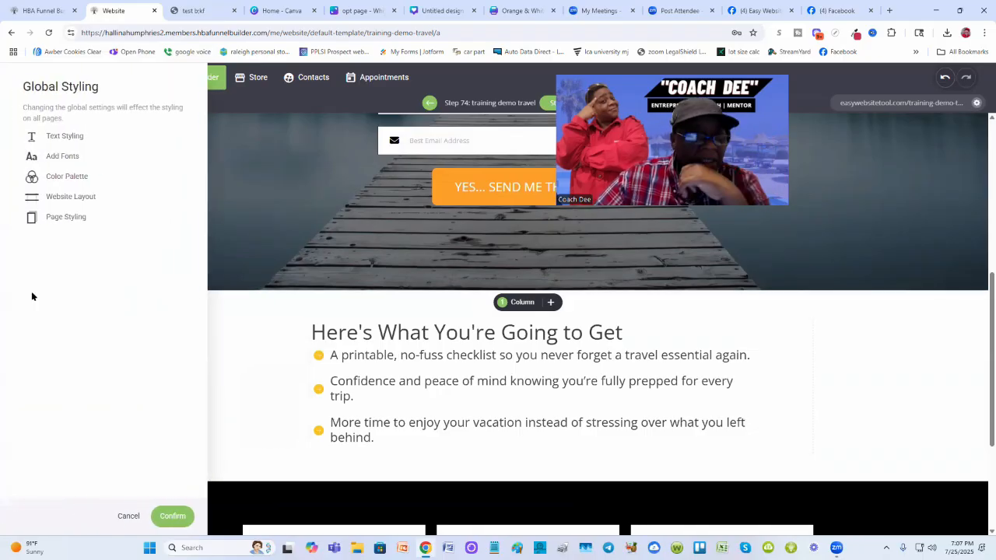
click(69, 218)
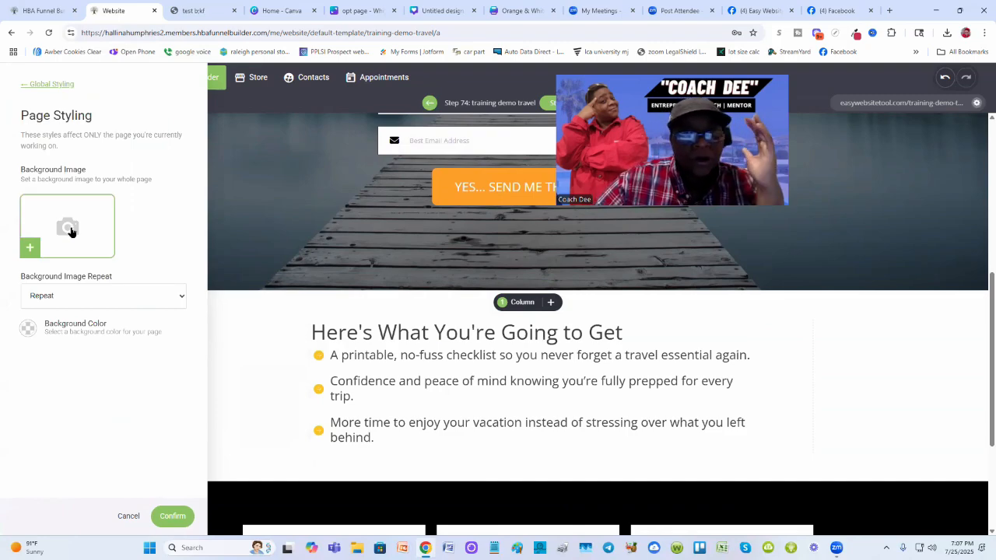
click(77, 227)
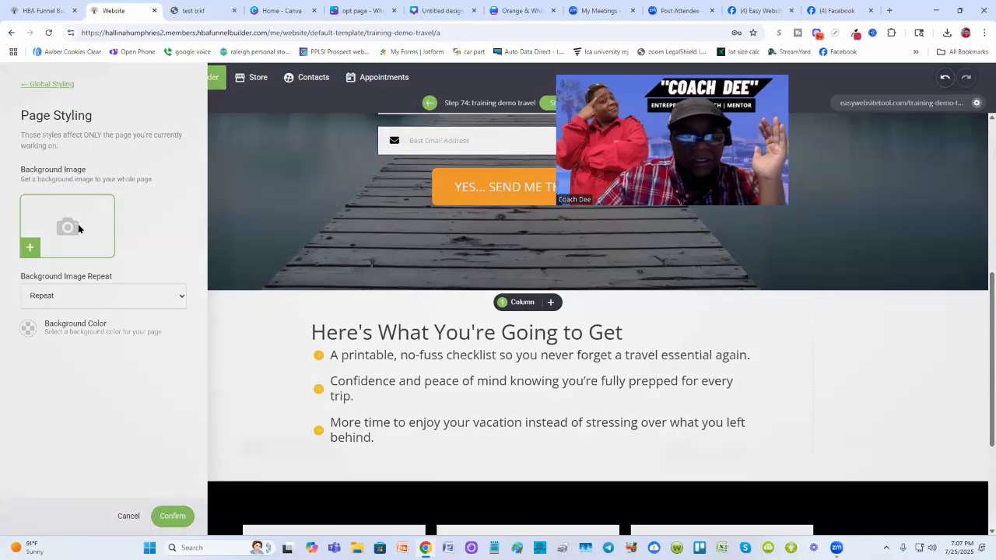
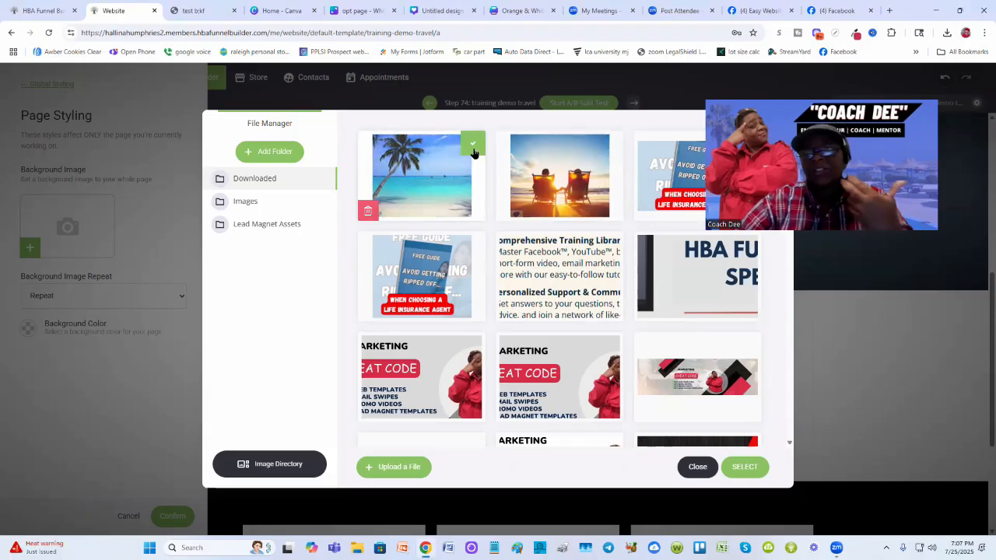
- Select the beach image as the page background, set its repeat to cover the whole area, and confirm
click(745, 468)
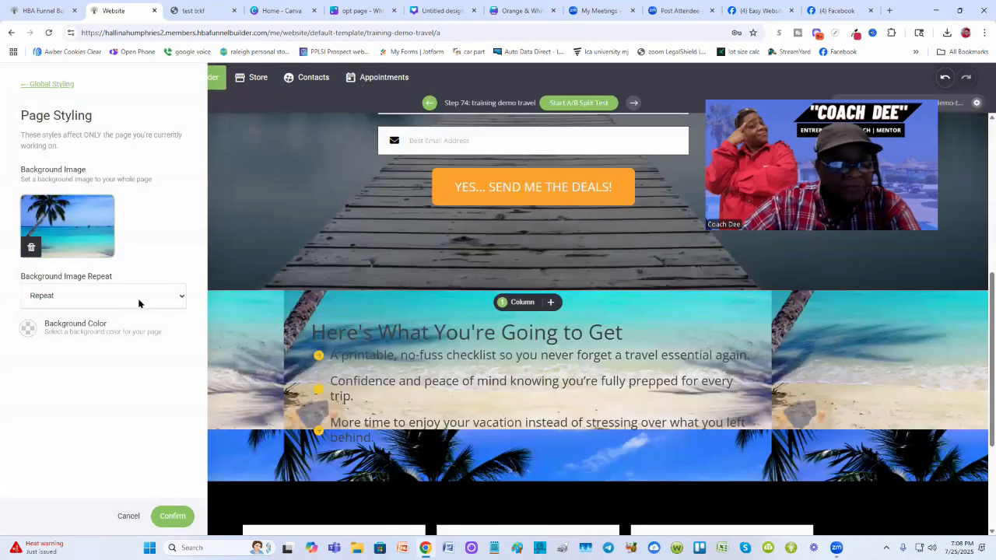
click(177, 297)
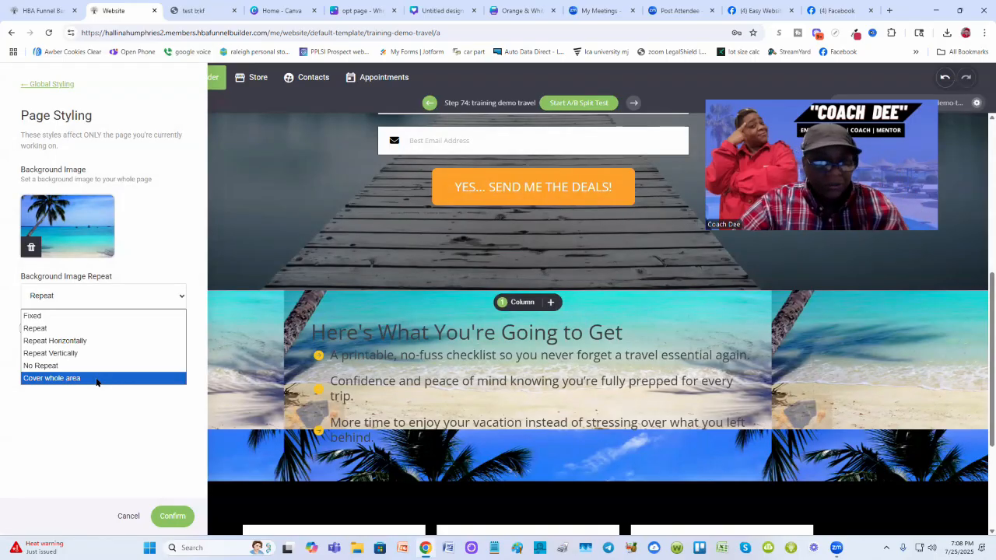
click(96, 380)
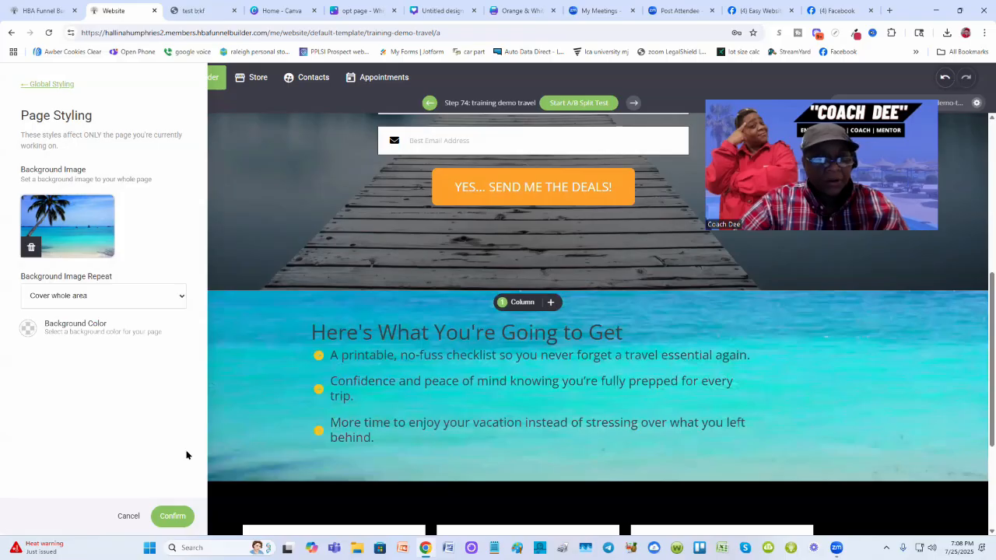
click(172, 516)
- Scroll through the opt-in page in the editor to review the new background
scroll(229, 349, up, 3)
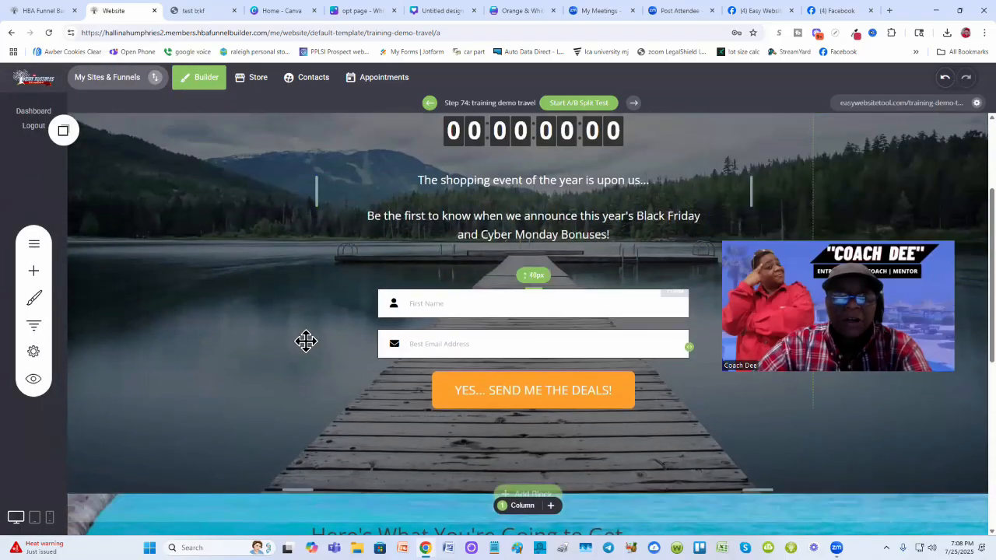
scroll(217, 378, down, 2)
scroll(217, 379, up, 3)
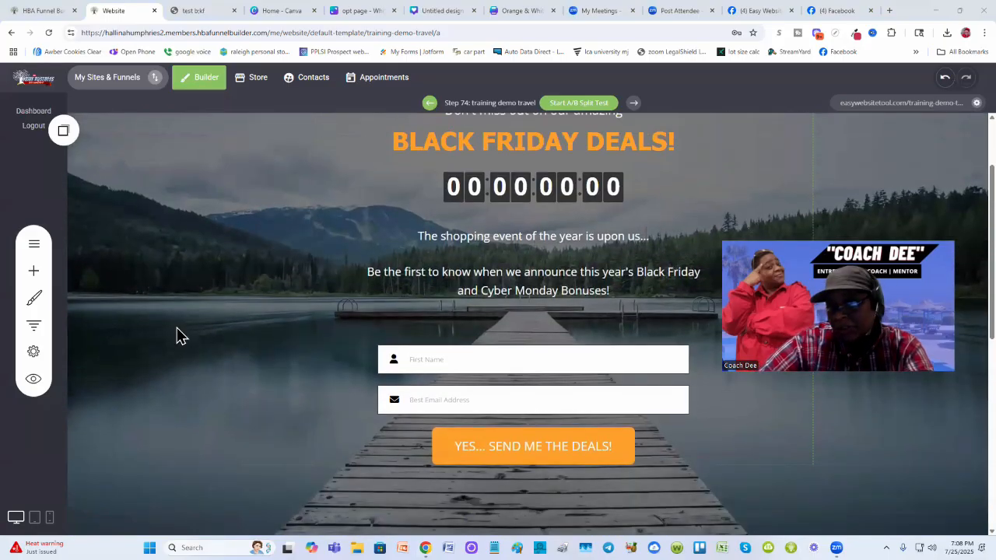
scroll(178, 336, up, 2)
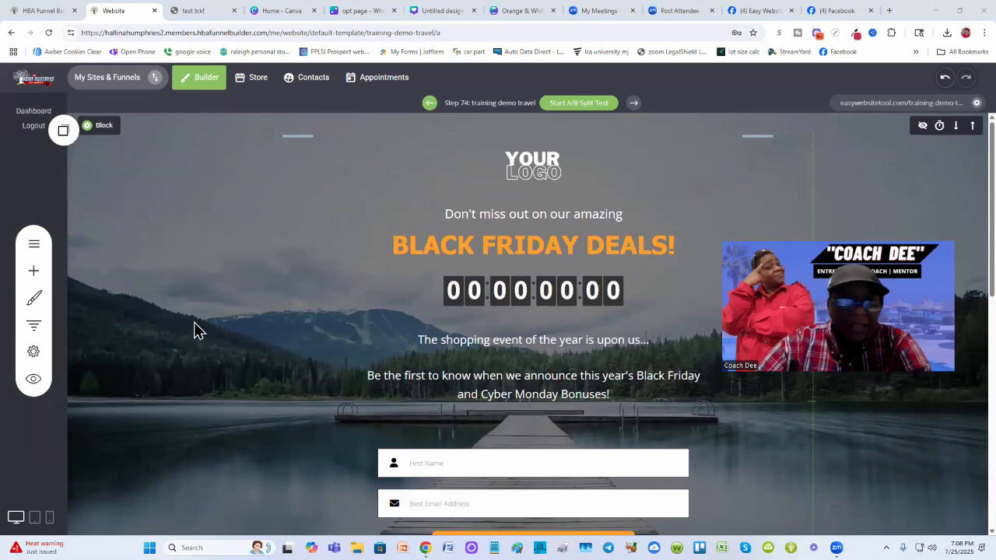
scroll(217, 319, down, 1)
scroll(211, 318, down, 3)
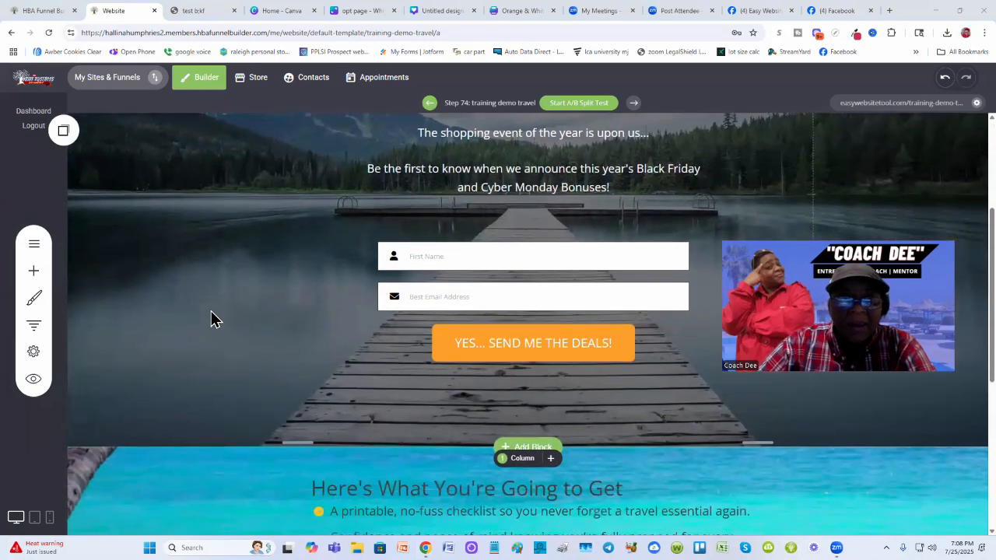
scroll(211, 318, up, 4)
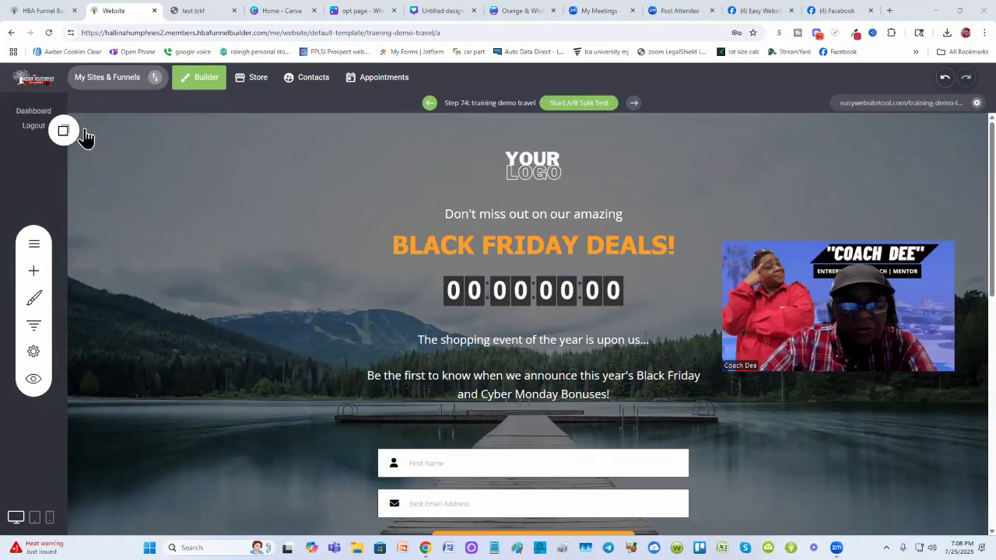
- Remove the top block's lake background image and set the block's background color to transparent
mouse_move(101, 137)
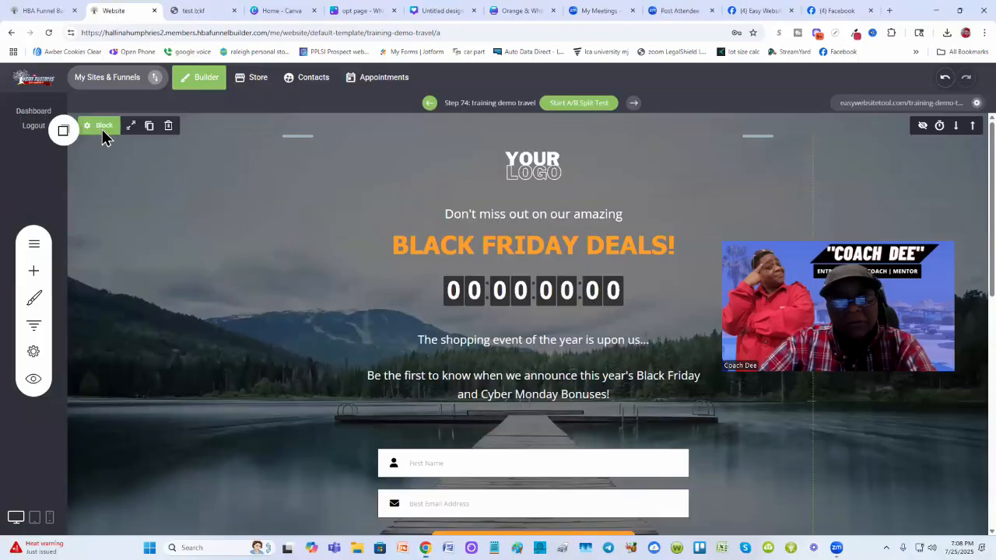
click(101, 132)
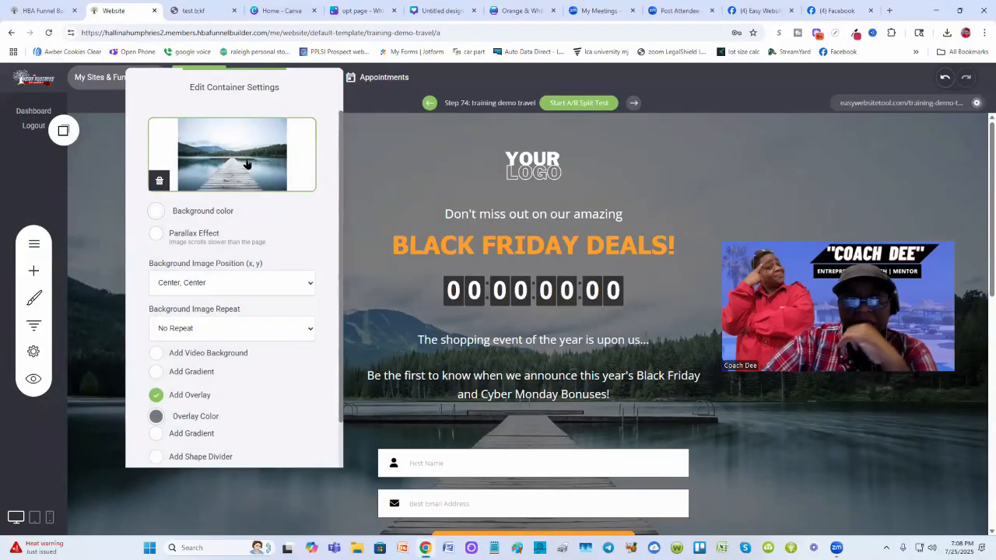
click(159, 180)
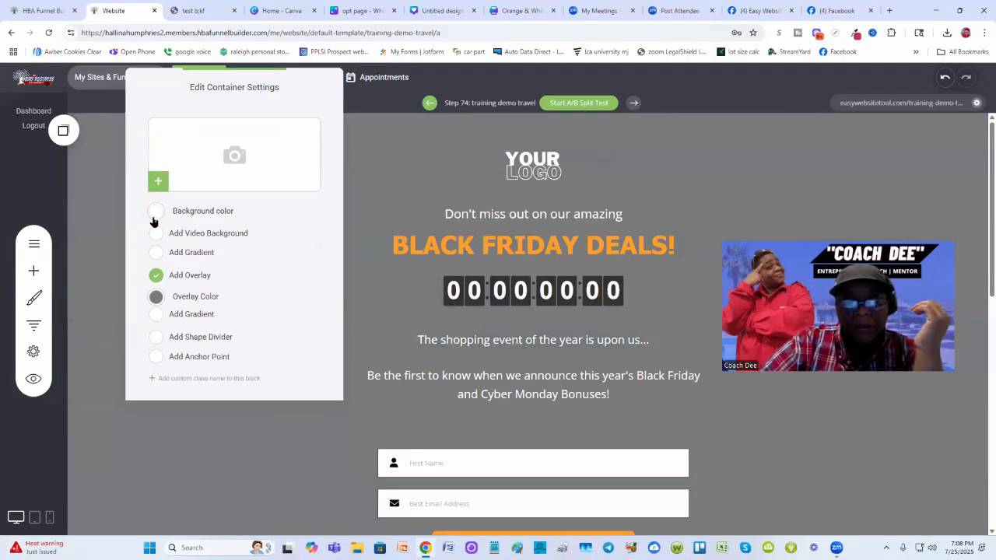
click(154, 213)
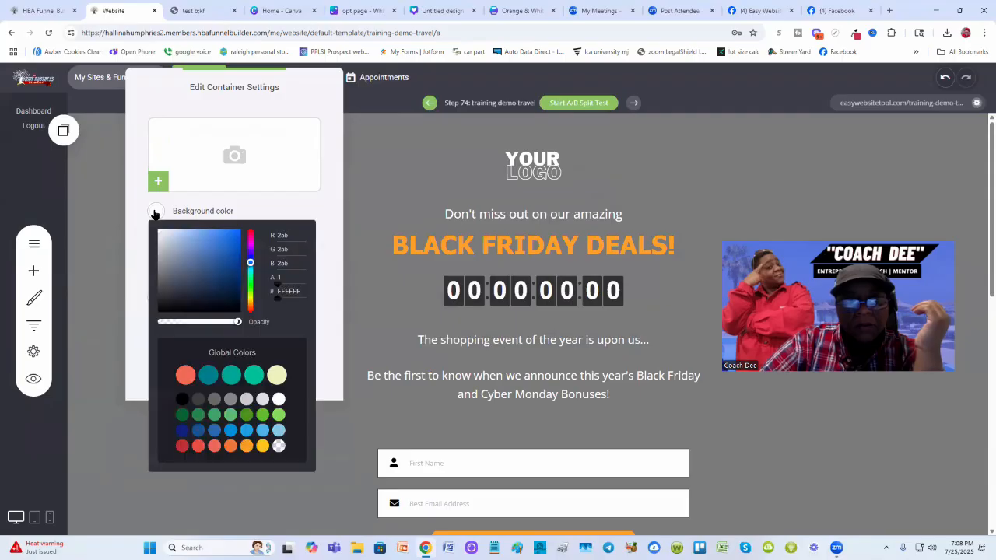
click(279, 447)
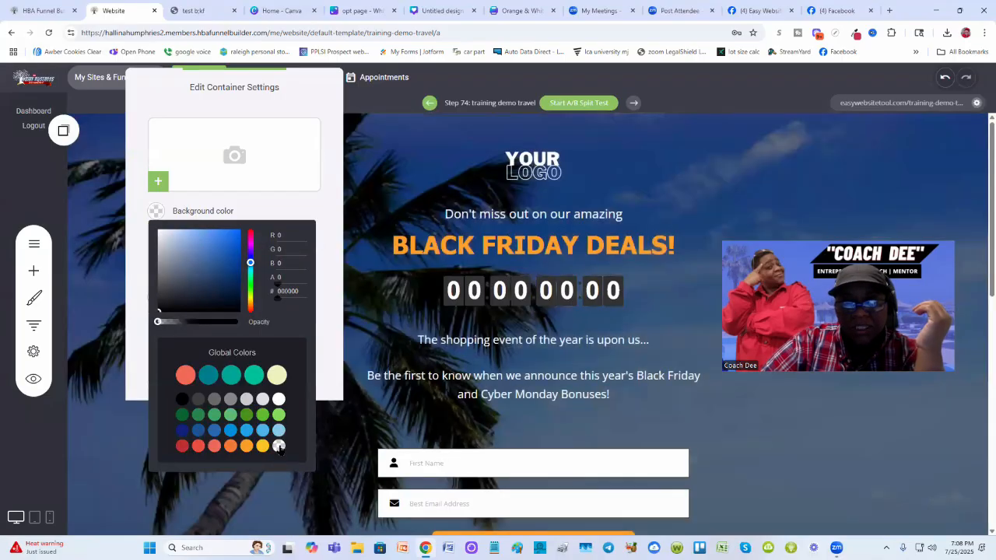
click(327, 195)
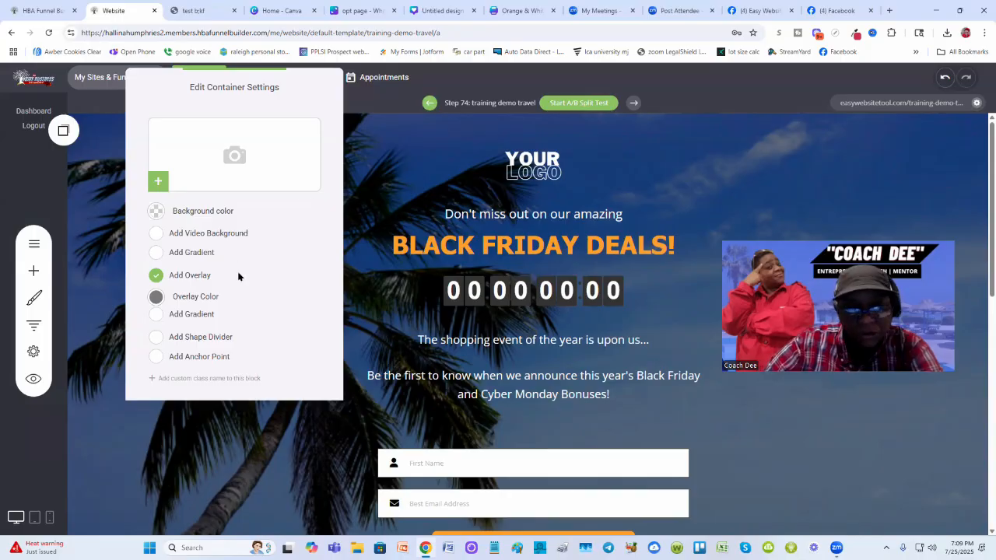
- Close the block settings and save the page changes
click(400, 181)
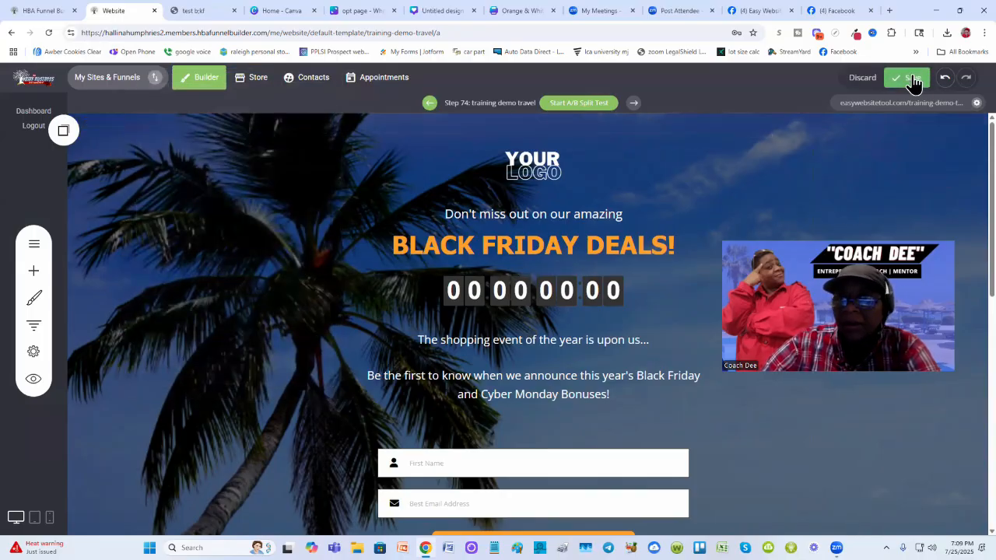
click(908, 78)
scroll(836, 453, down, 5)
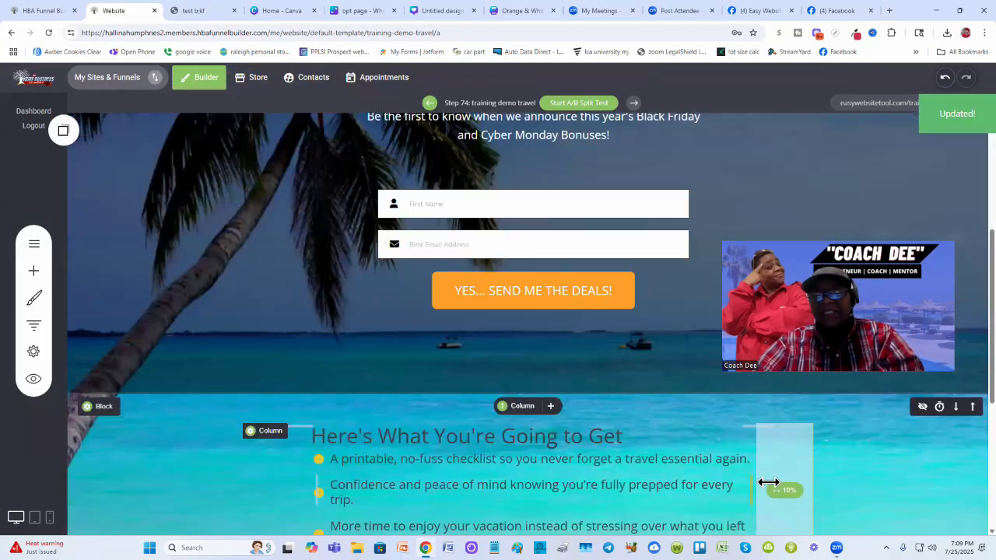
scroll(619, 431, up, 1)
scroll(620, 431, down, 2)
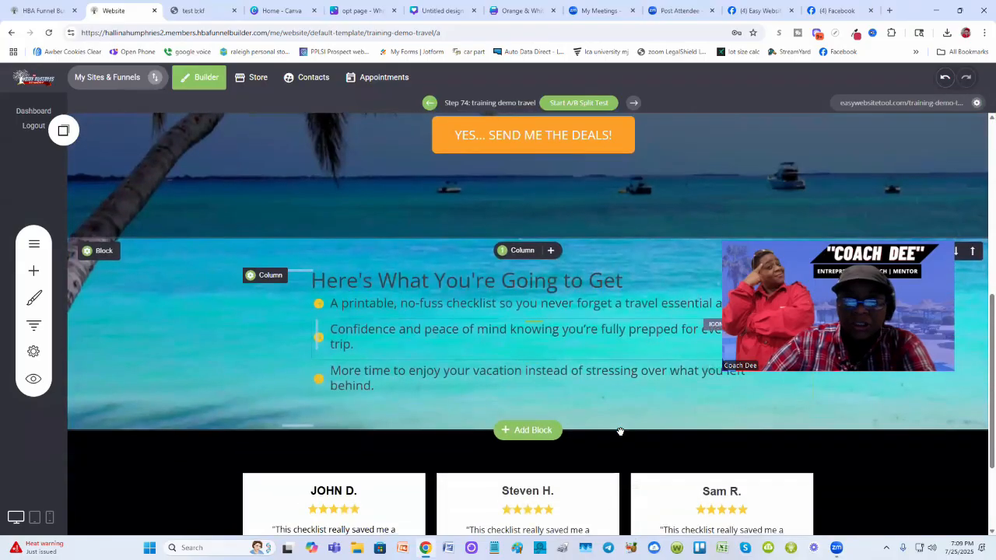
scroll(617, 428, up, 1)
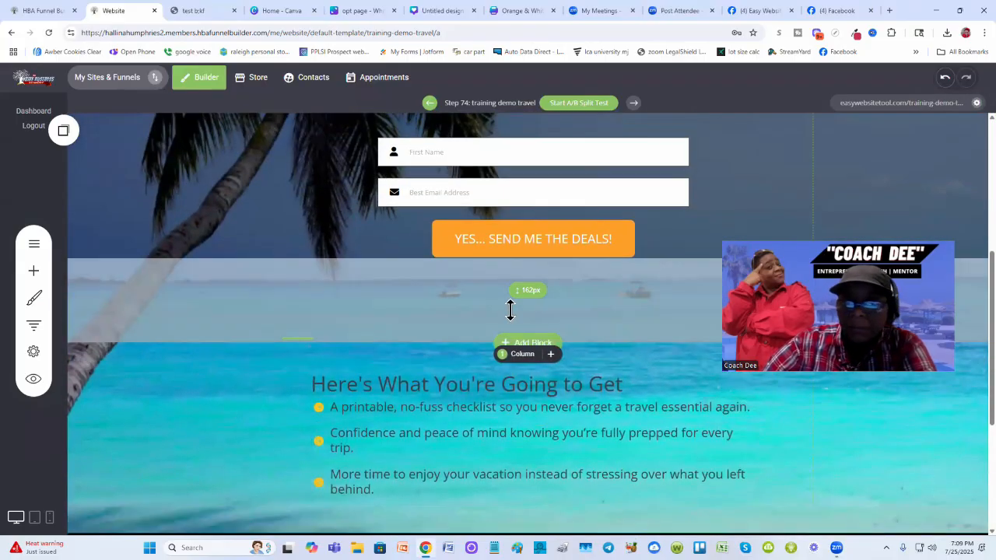
scroll(211, 319, up, 2)
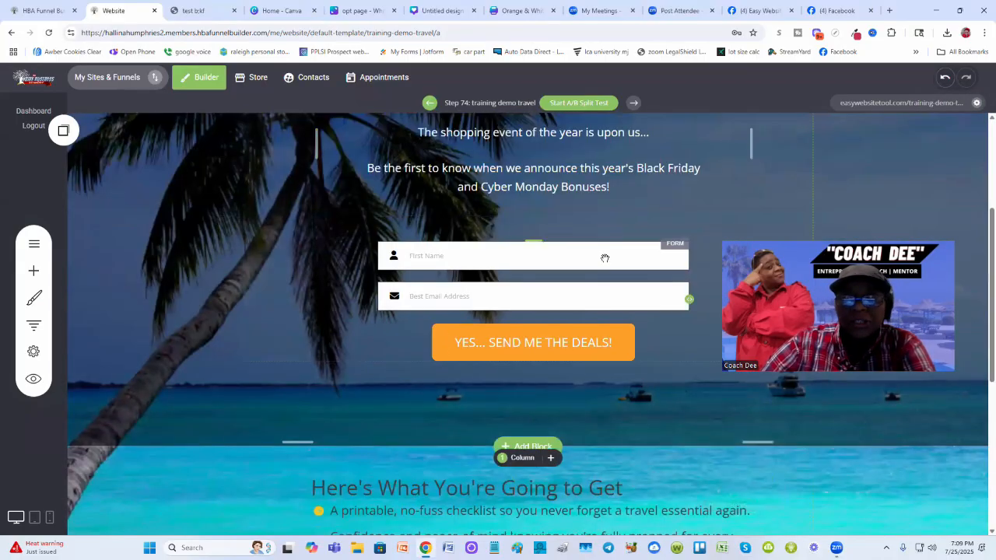
- Open the live opt-in page and scroll through it to review the design
click(917, 109)
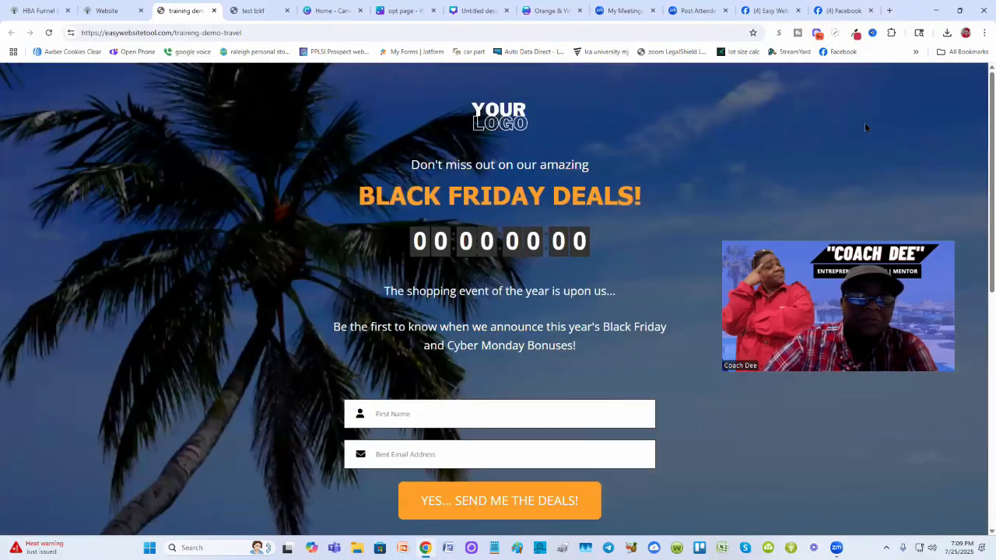
scroll(444, 307, down, 3)
scroll(282, 326, down, 4)
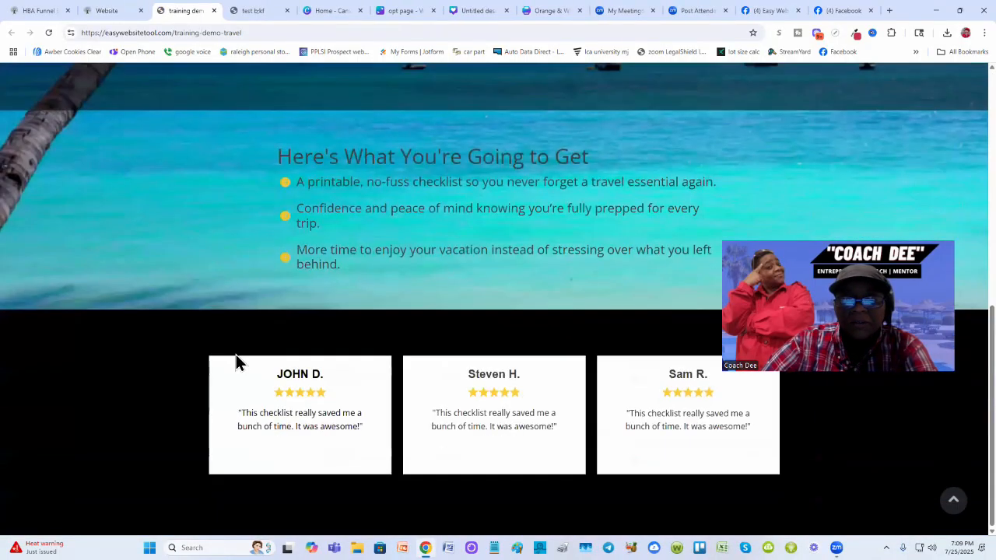
scroll(236, 354, up, 1)
scroll(236, 354, down, 1)
scroll(236, 356, up, 5)
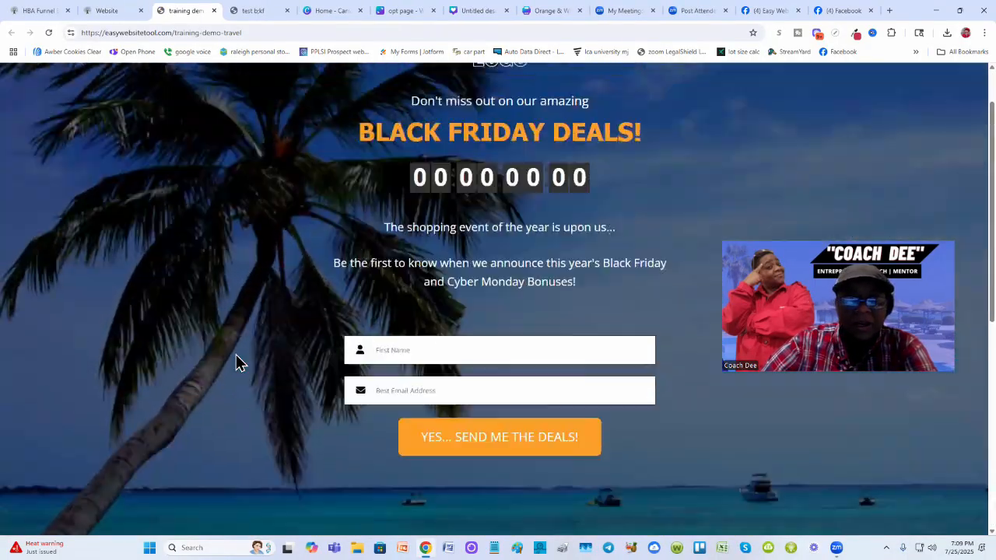
scroll(235, 357, down, 2)
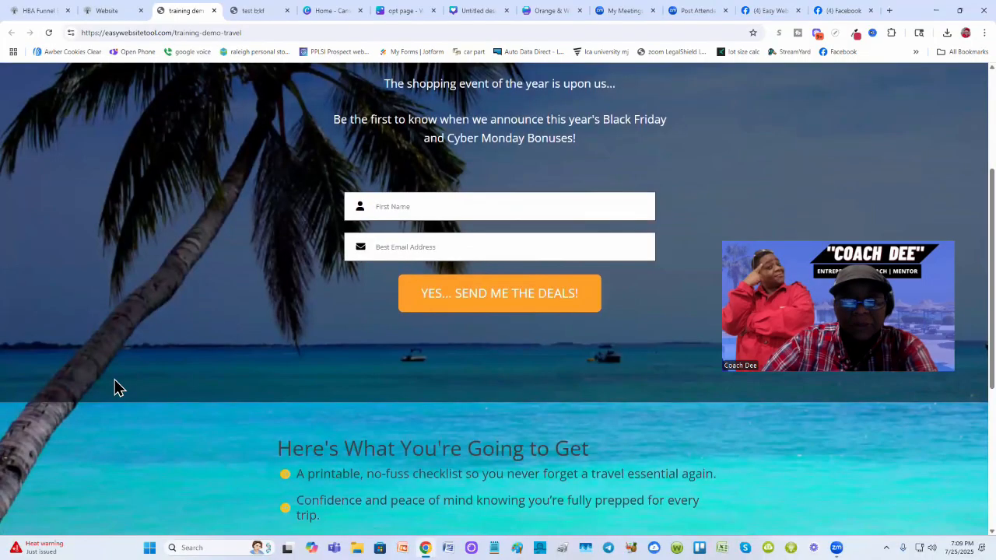
scroll(205, 202, up, 1)
scroll(179, 300, down, 4)
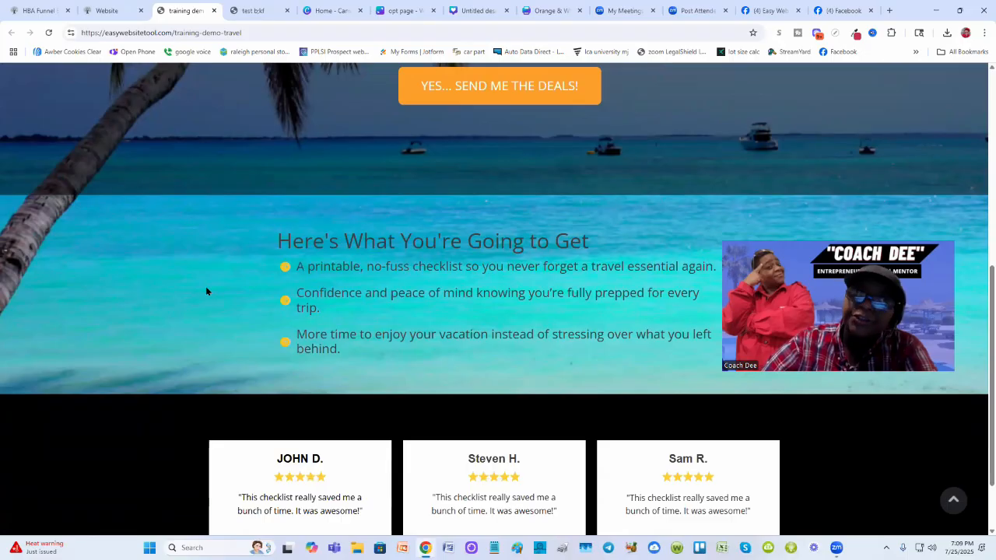
scroll(206, 291, up, 3)
scroll(206, 291, up, 2)
scroll(206, 291, down, 2)
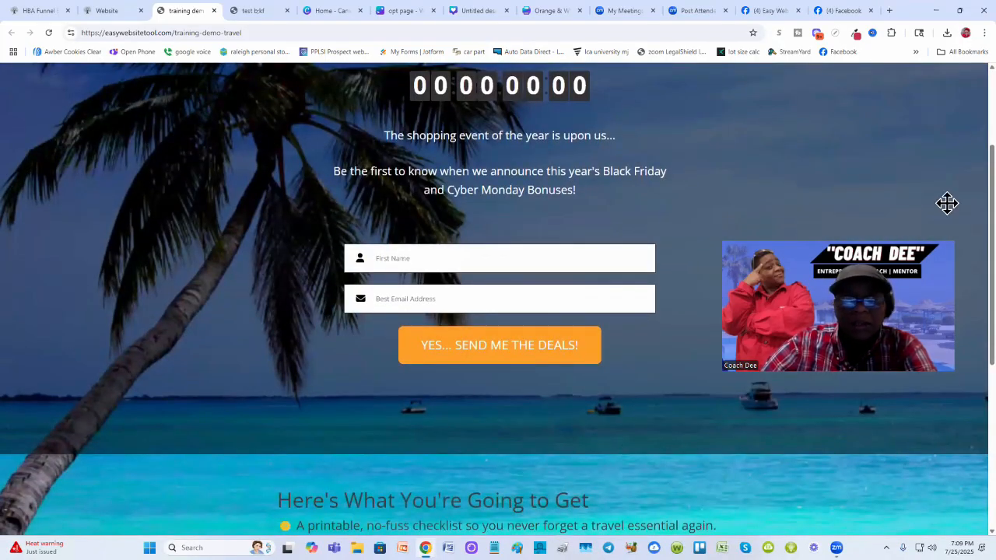
scroll(173, 378, down, 3)
scroll(187, 202, up, 3)
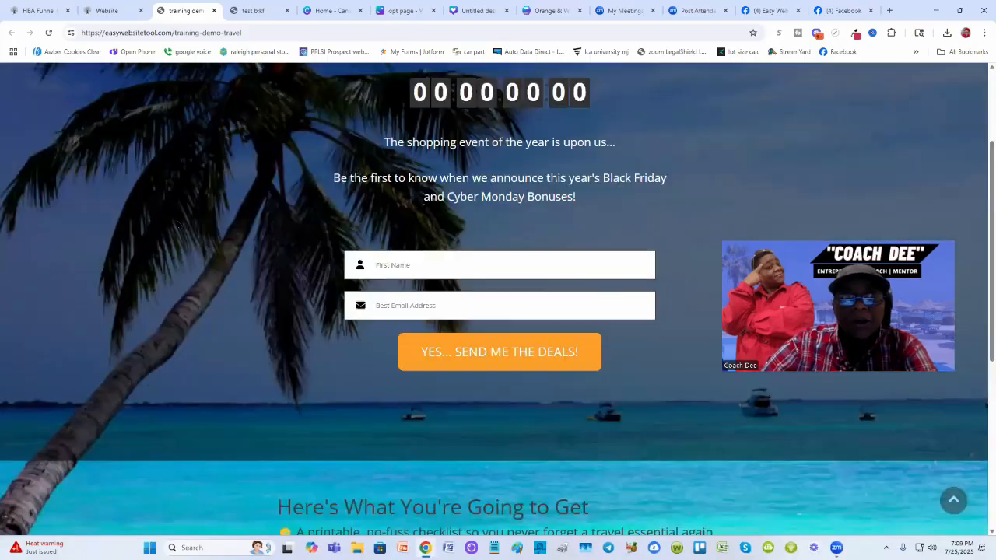
scroll(177, 225, up, 1)
scroll(220, 378, down, 2)
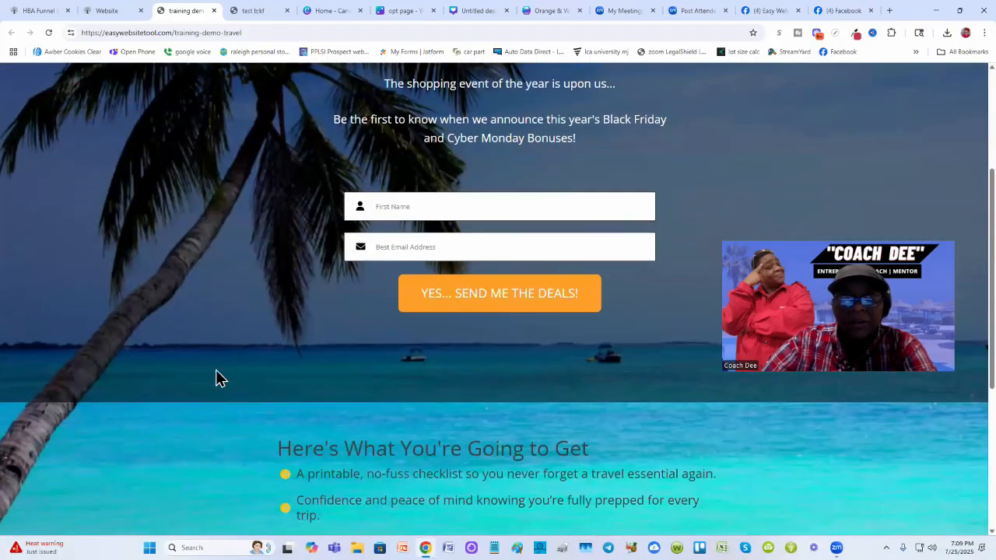
scroll(203, 426, down, 2)
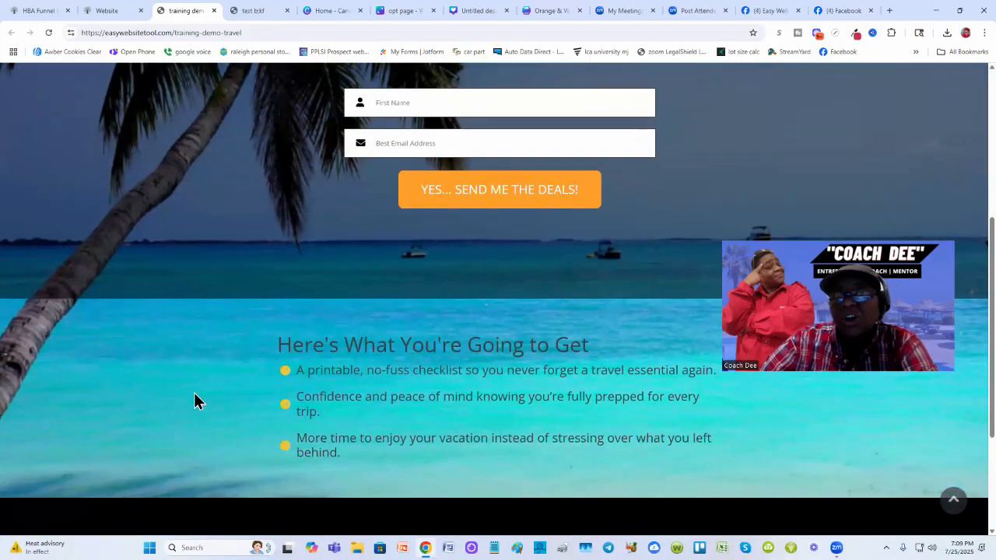
scroll(193, 391, up, 2)
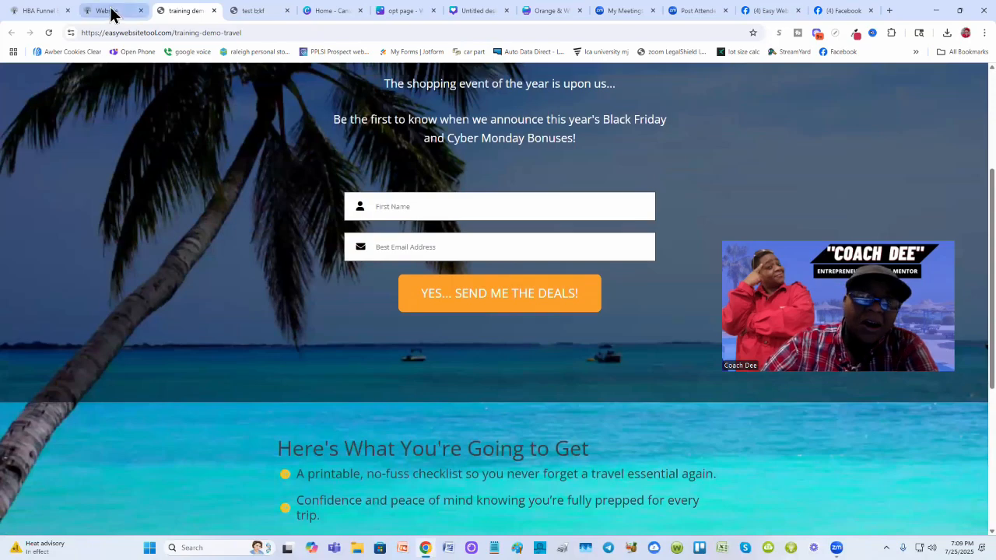
- Enable a black overlay on the top hero block and lower its opacity to about 0.74
click(107, 11)
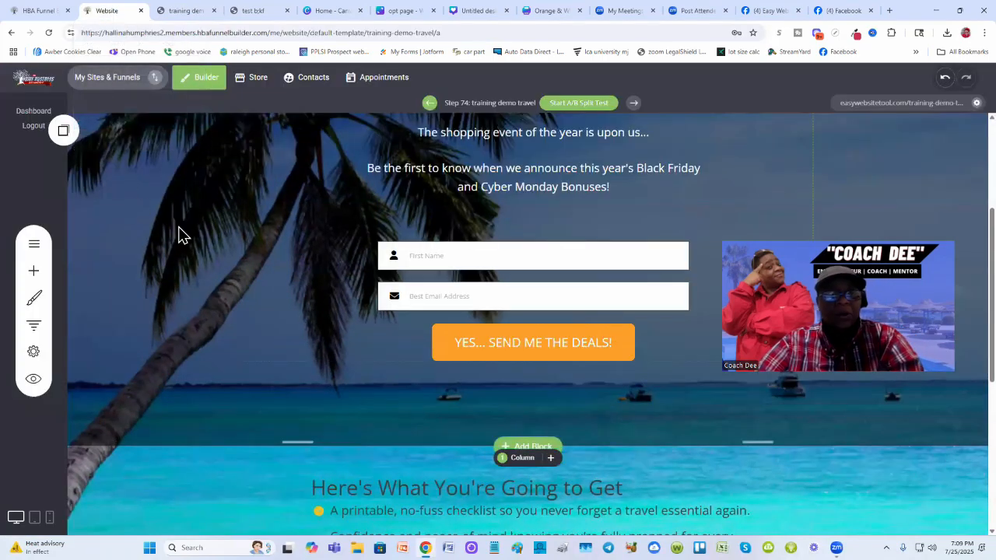
scroll(315, 366, up, 4)
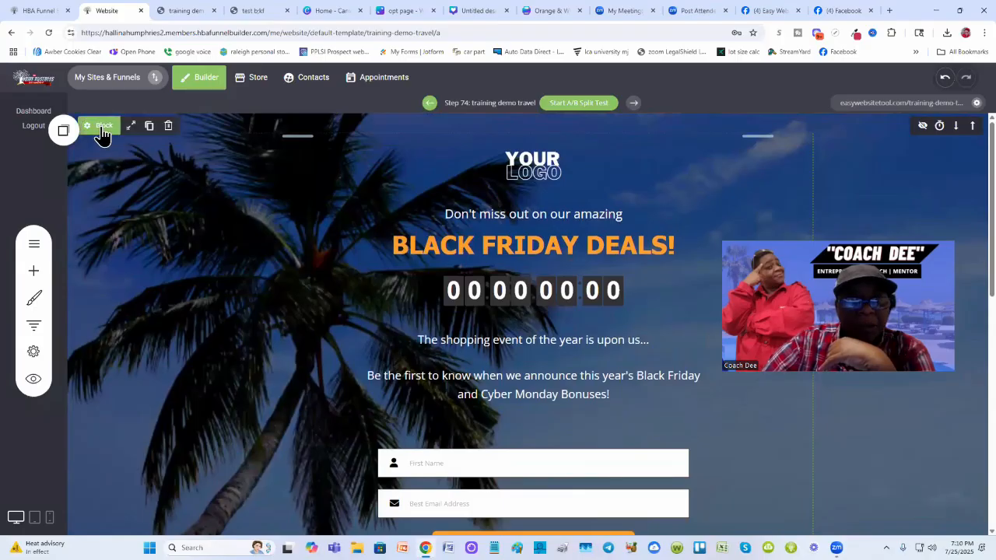
click(101, 134)
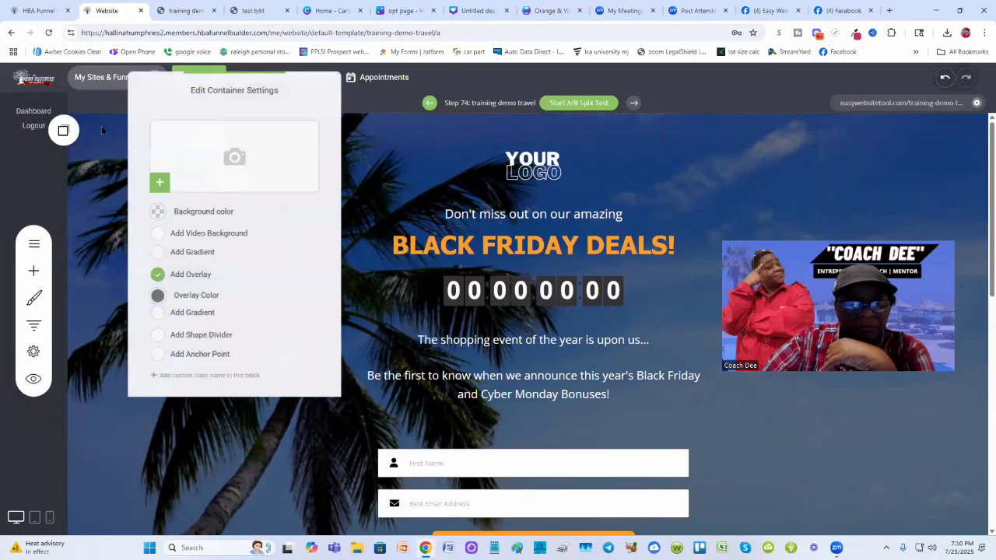
click(157, 276)
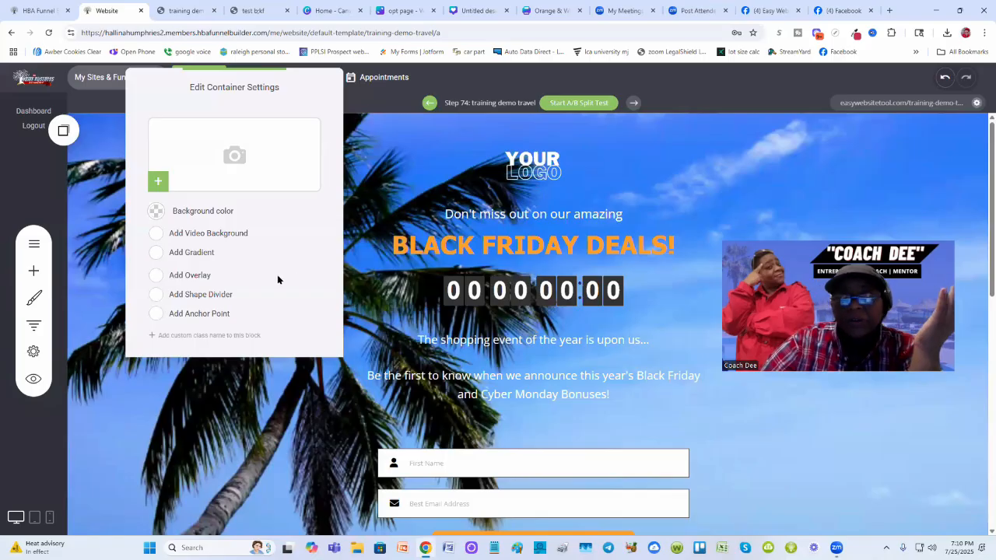
click(156, 279)
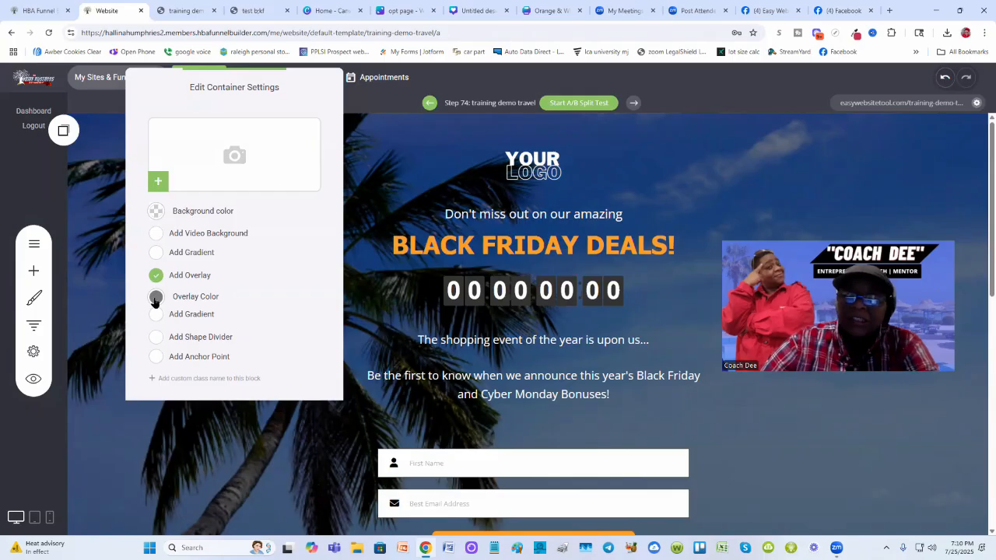
click(156, 298)
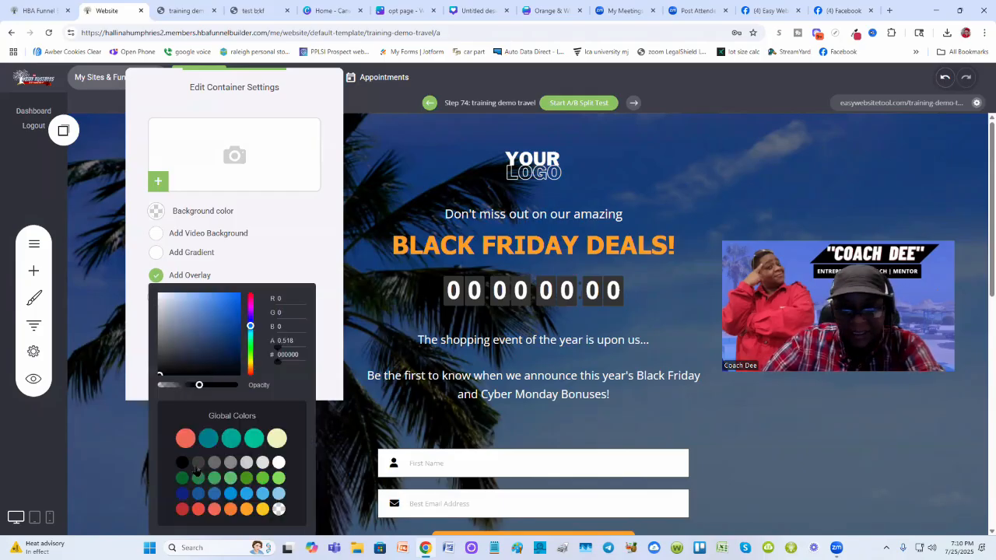
click(180, 465)
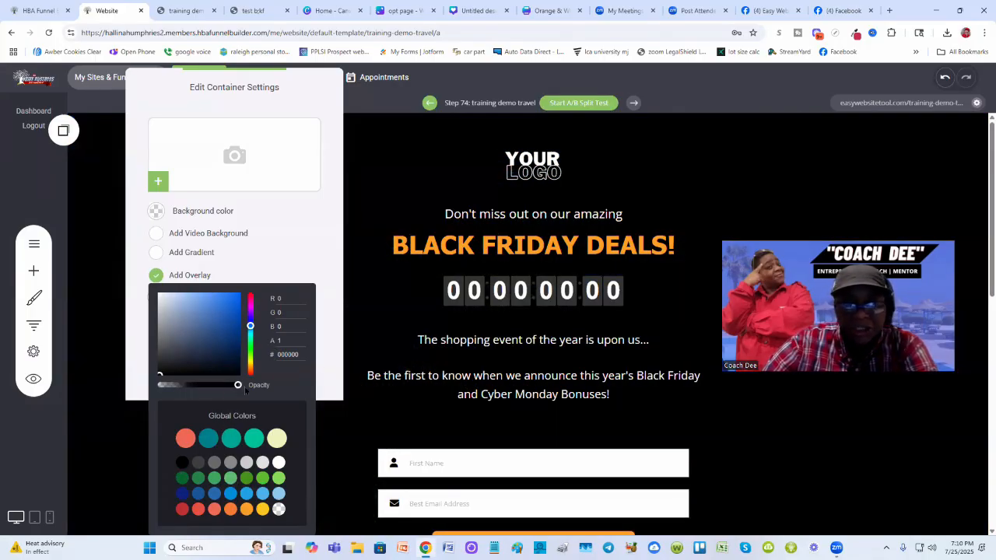
drag(238, 386, 221, 385)
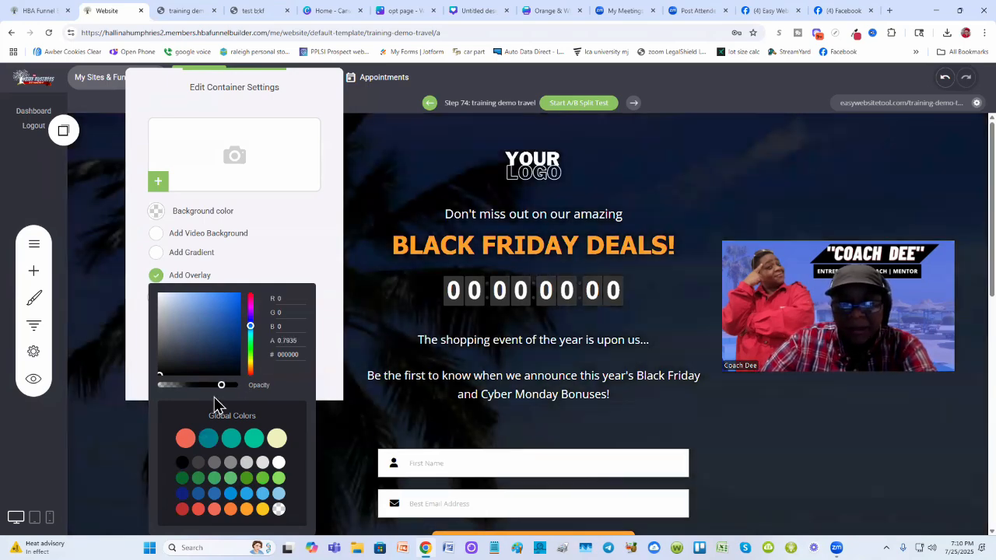
drag(221, 386, 216, 386)
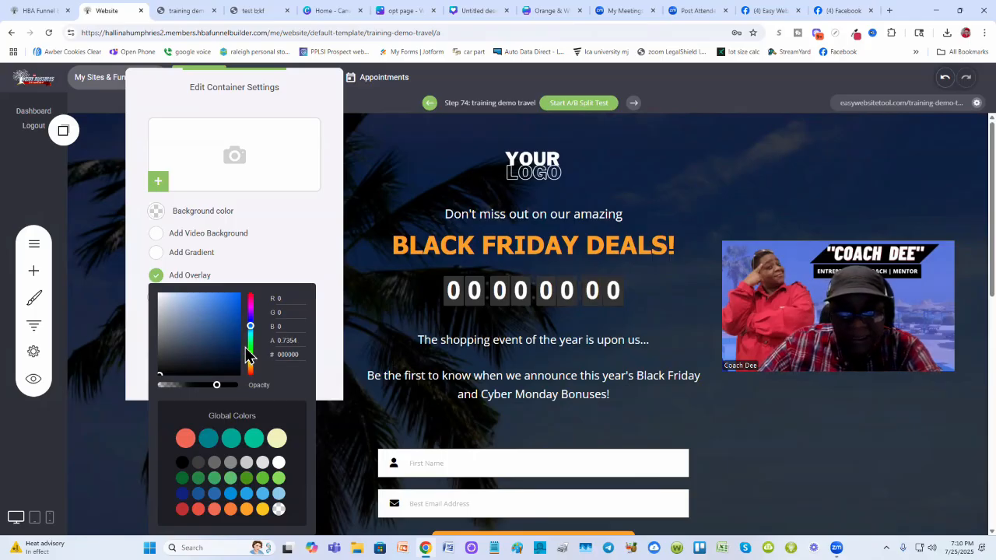
- Copy the overlay's opacity value and close the block settings
right_click(287, 340)
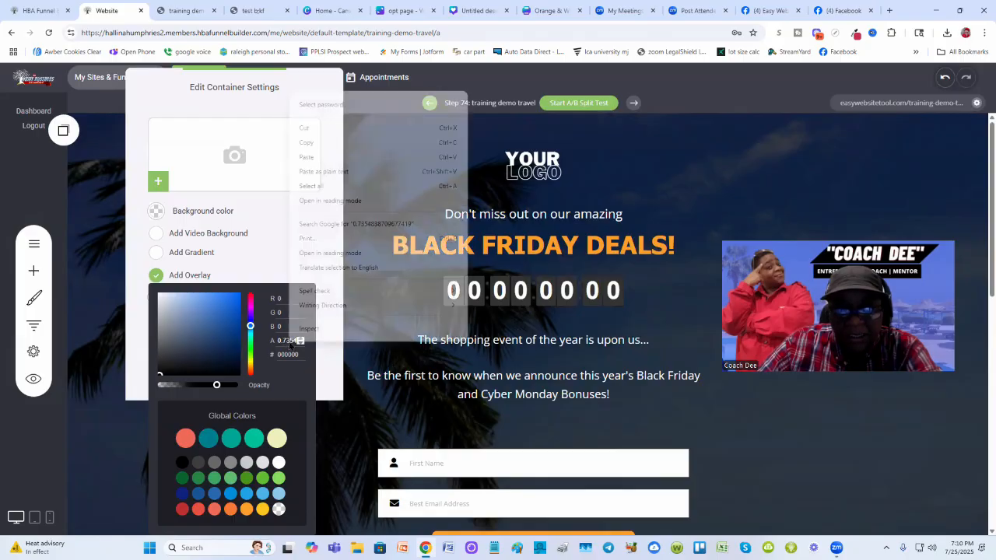
click(330, 148)
click(330, 234)
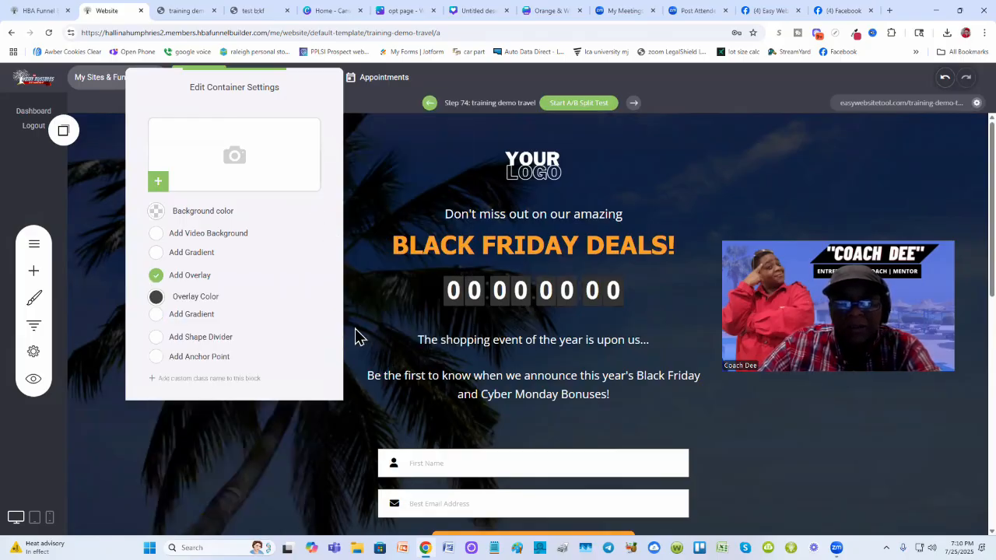
- Add a black overlay to the 'Here's What You're Going to Get' block, pasting the same opacity value
scroll(252, 366, down, 4)
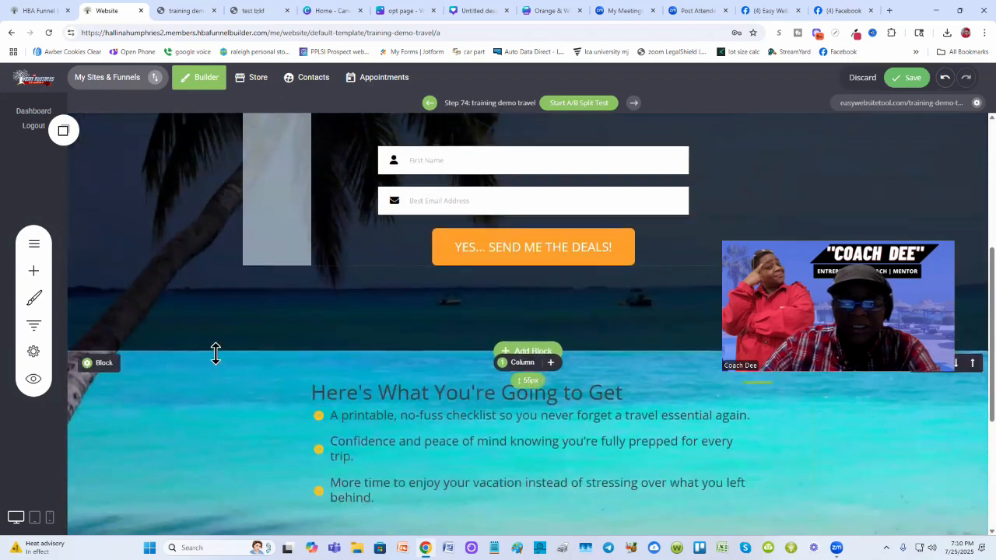
scroll(148, 389, down, 1)
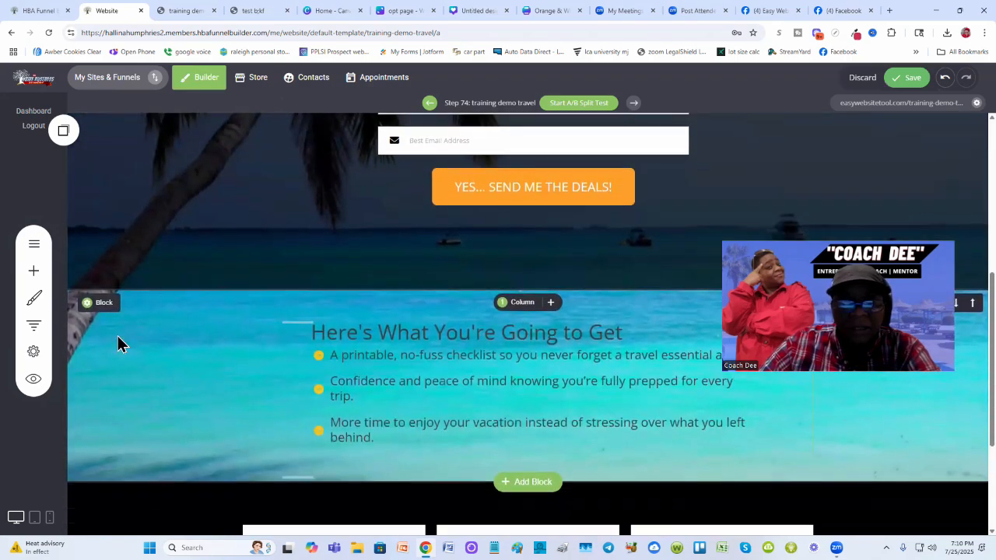
click(101, 308)
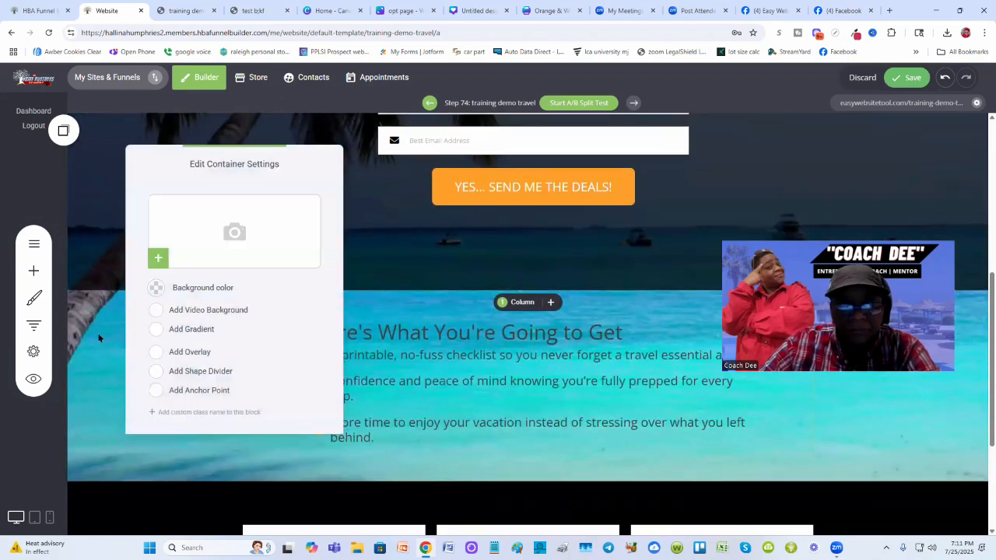
click(156, 352)
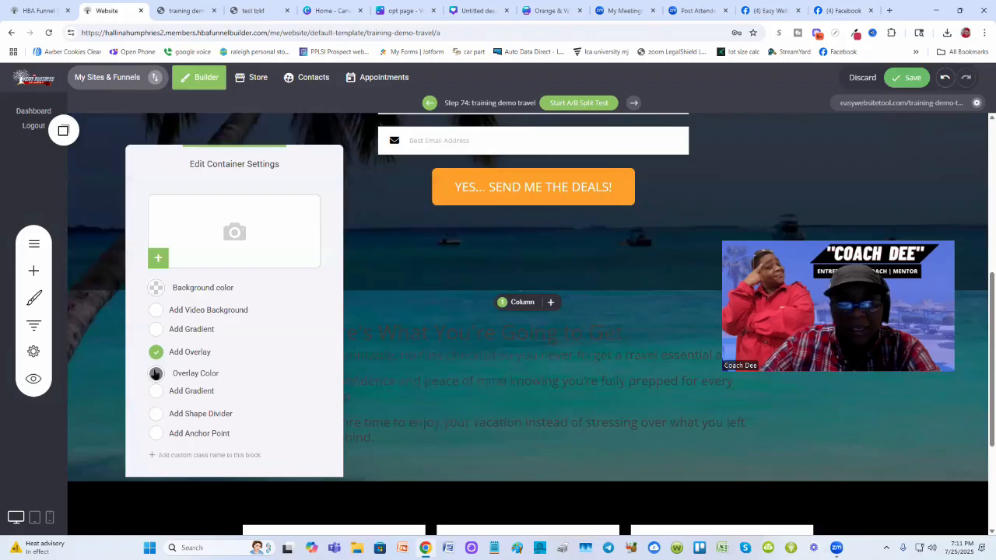
click(156, 375)
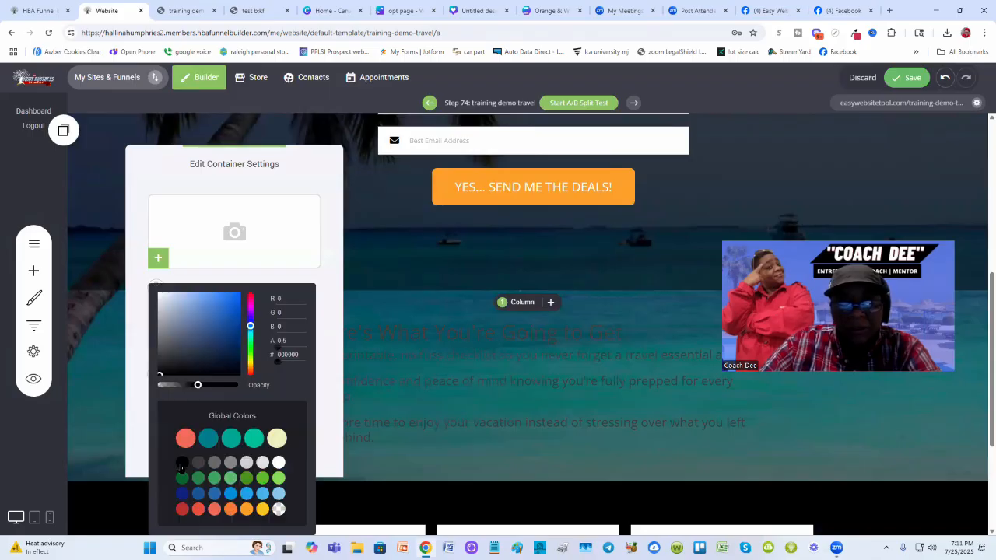
click(182, 464)
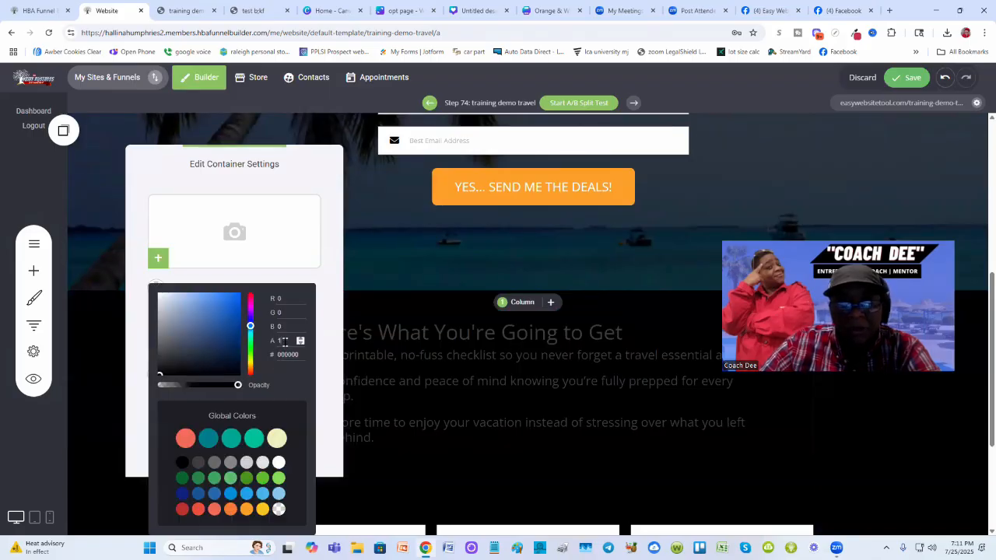
right_click(281, 341)
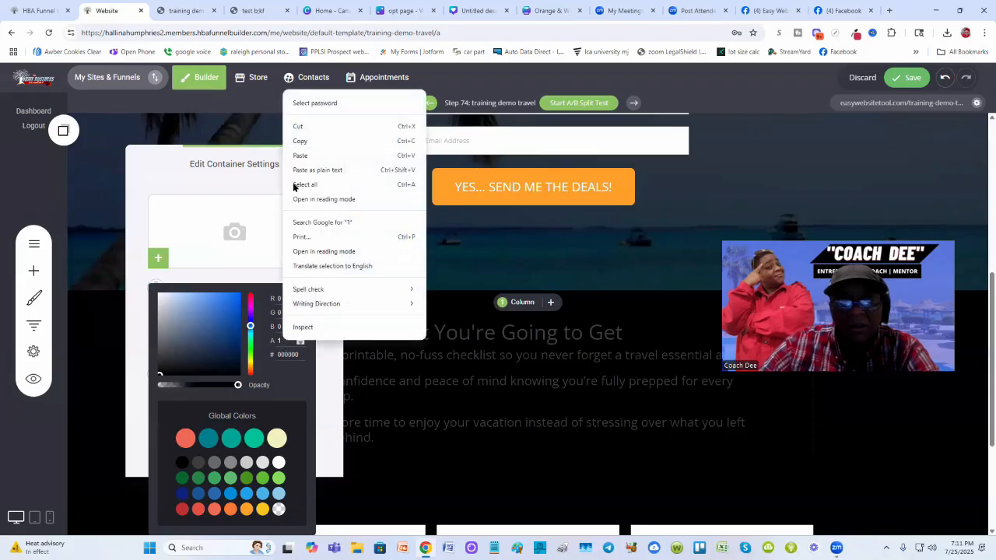
click(280, 225)
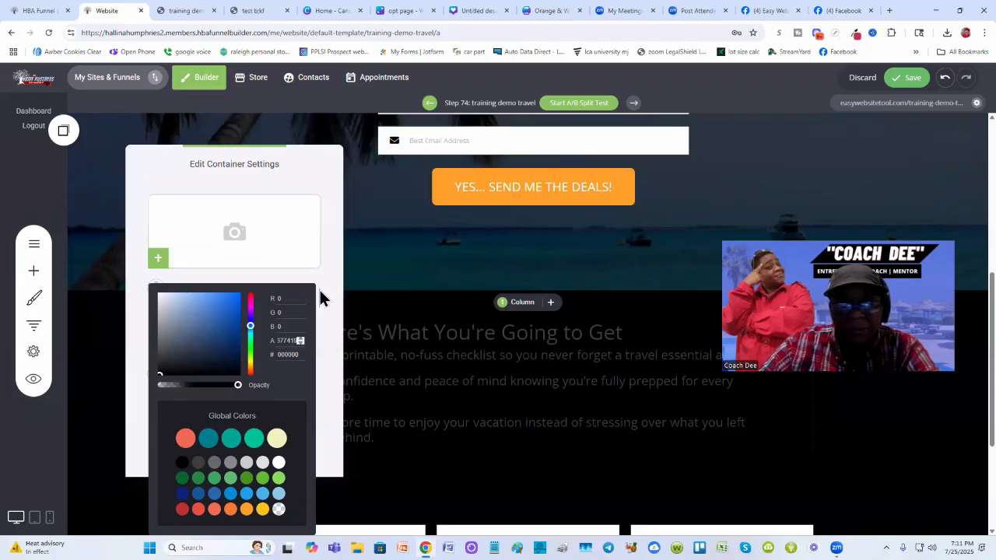
click(322, 285)
click(416, 331)
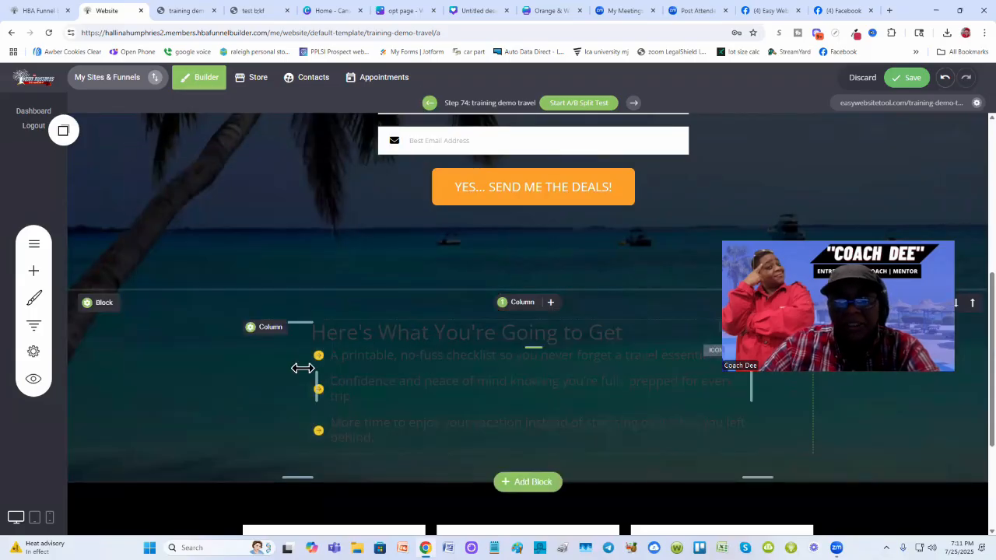
- Save the page changes
scroll(307, 368, up, 3)
scroll(308, 381, down, 2)
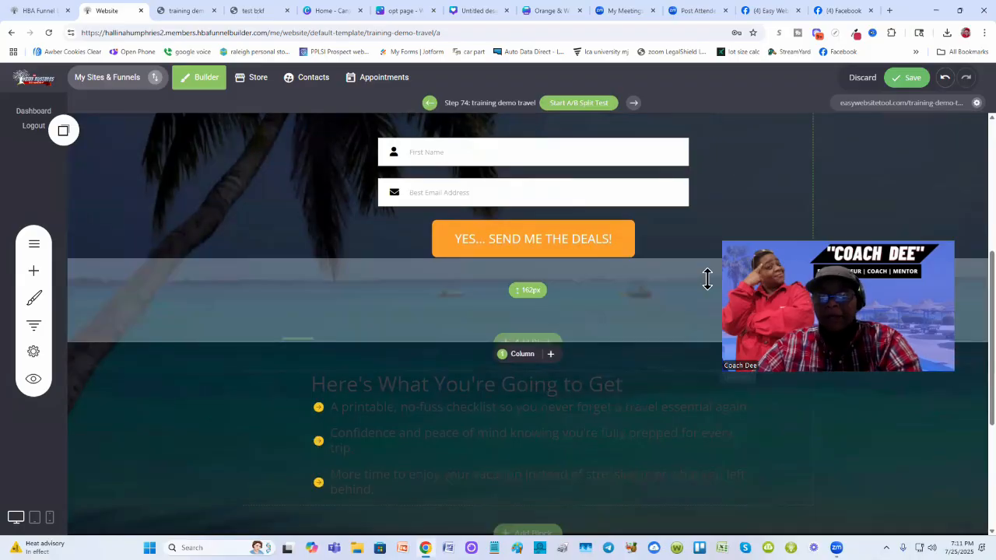
click(907, 78)
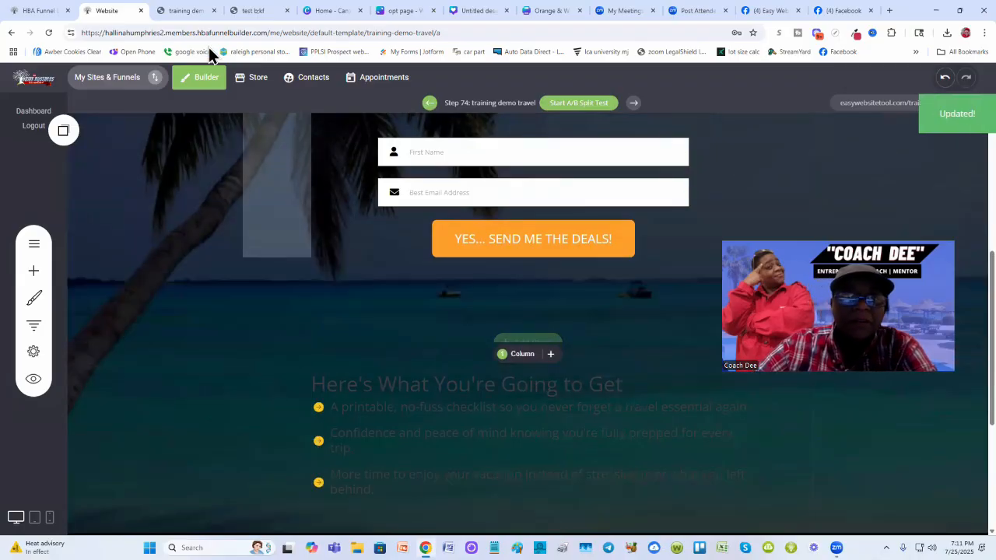
- Review the live opt-in page's overlays, comparing it with the test page in the neighbouring tab
click(183, 10)
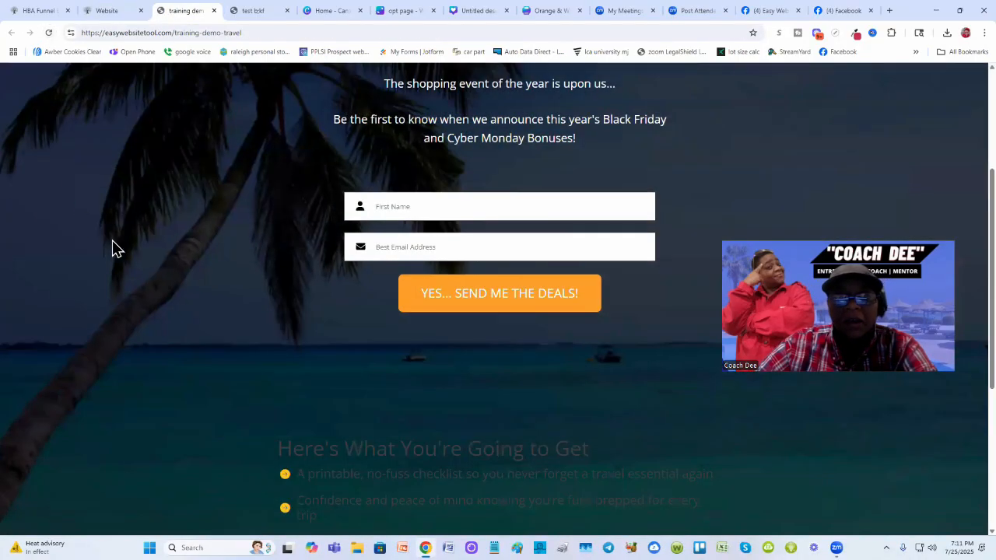
scroll(124, 264, down, 3)
scroll(193, 305, up, 5)
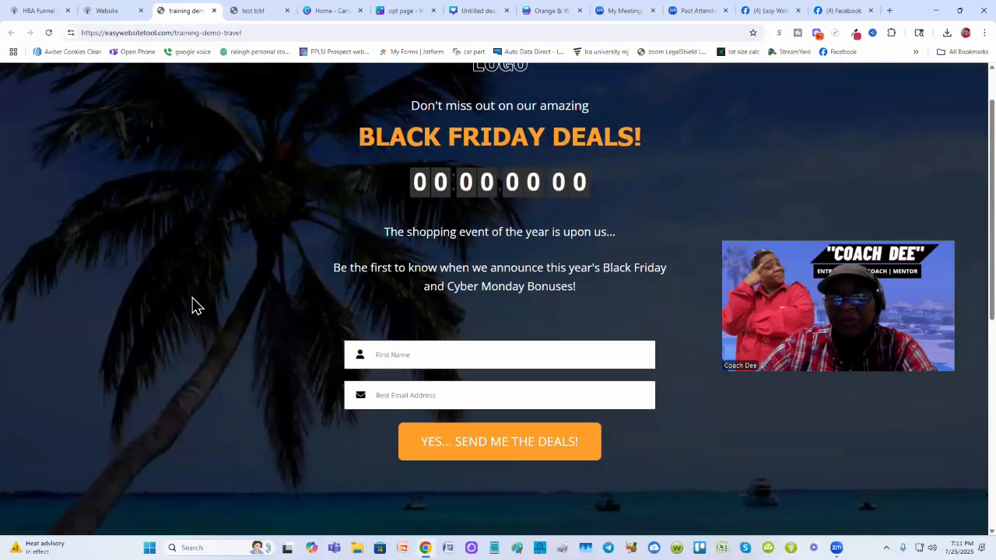
scroll(333, 339, down, 2)
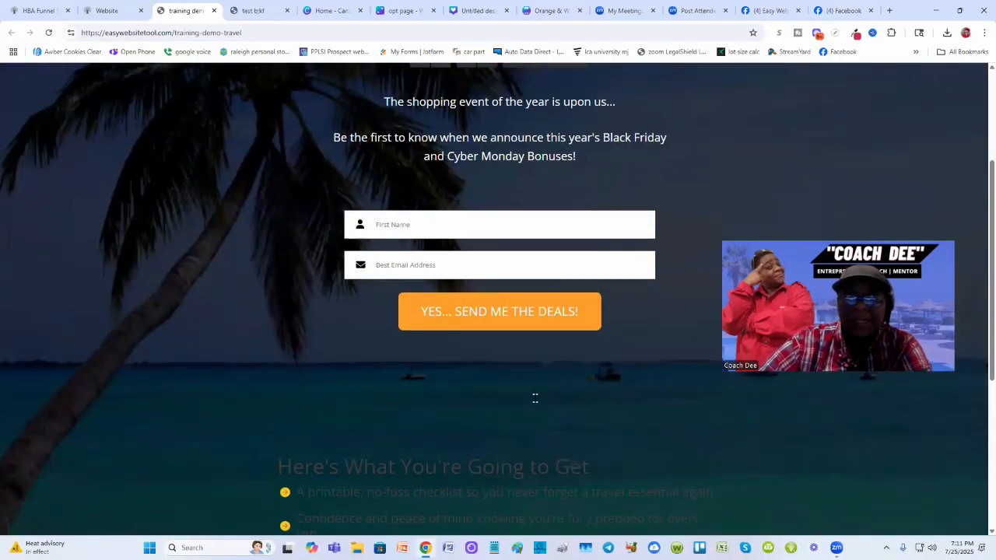
scroll(467, 389, down, 2)
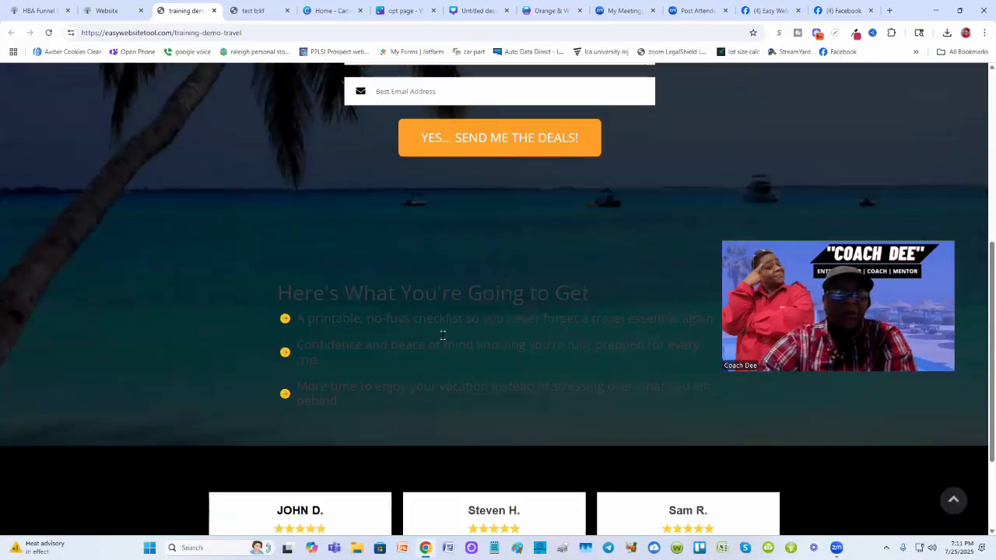
scroll(392, 376, up, 4)
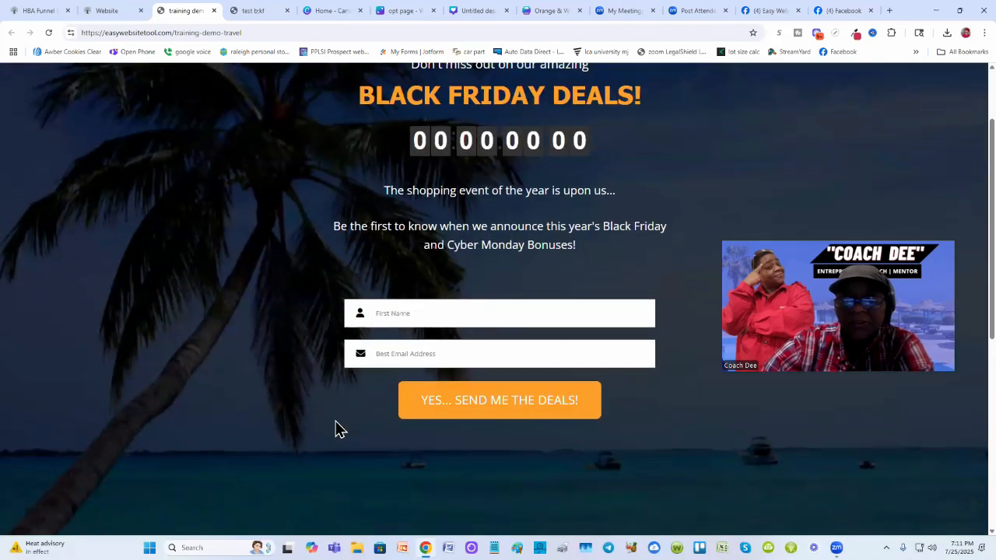
scroll(295, 396, down, 2)
scroll(182, 116, up, 1)
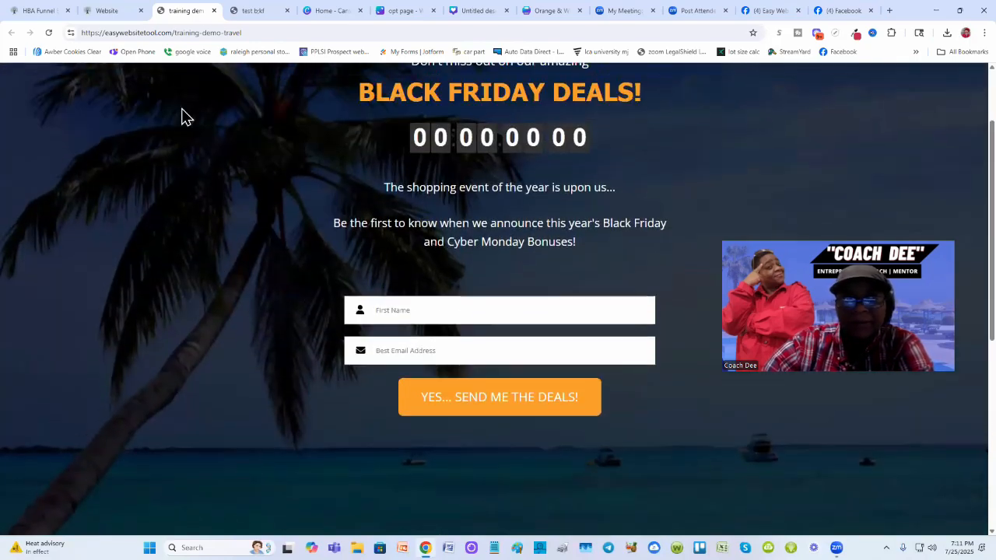
click(248, 11)
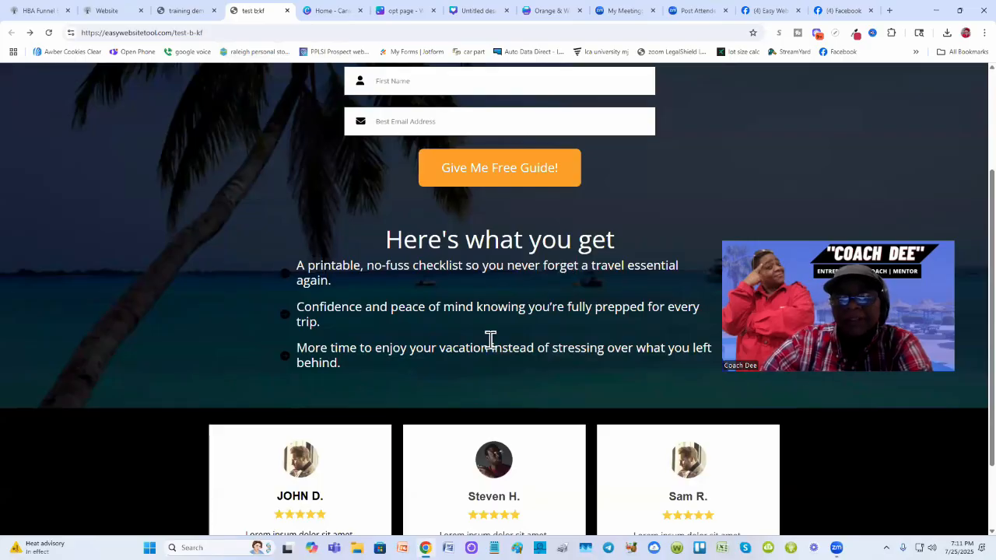
click(182, 12)
scroll(390, 334, down, 4)
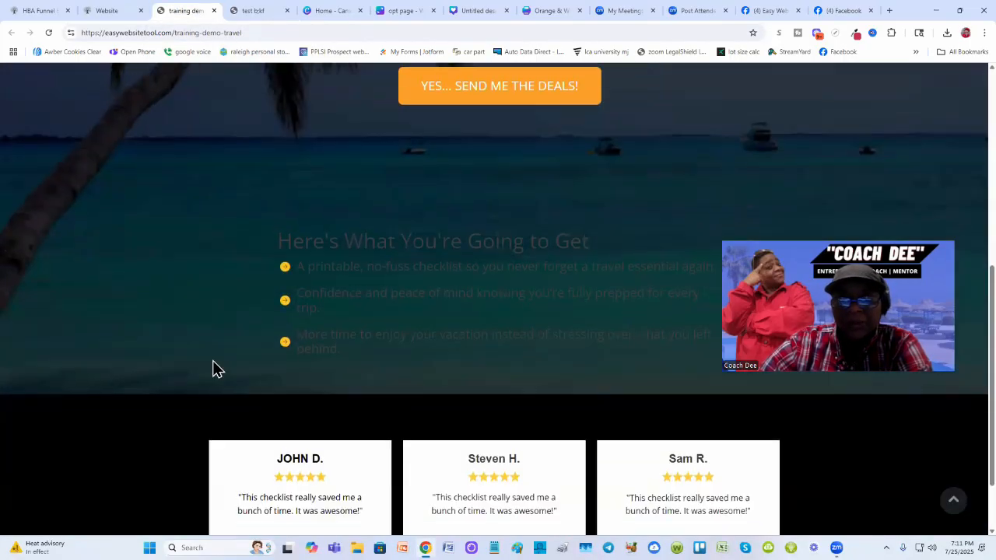
scroll(233, 280, up, 3)
- Set the 'Here's What You're Going to Get' heading text color to white
click(107, 11)
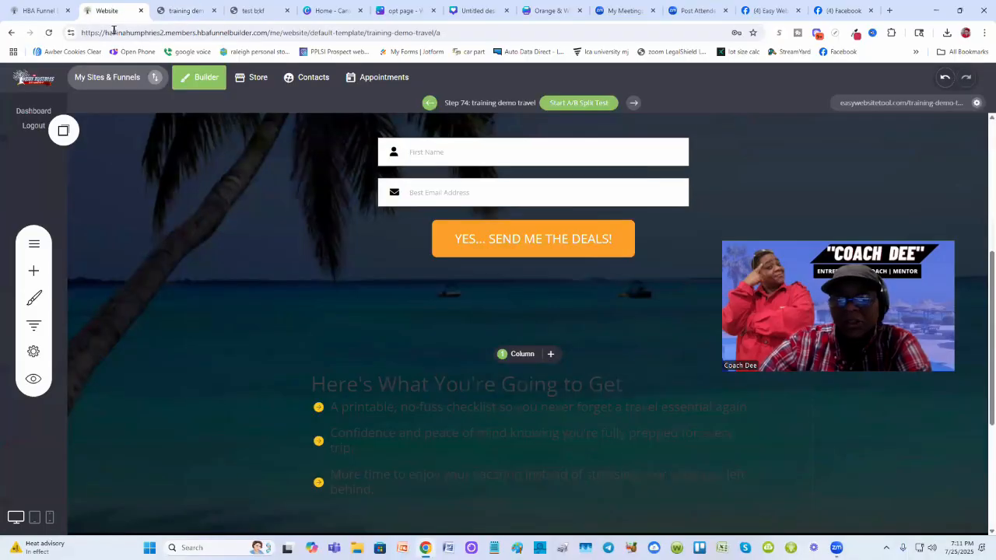
scroll(666, 280, down, 2)
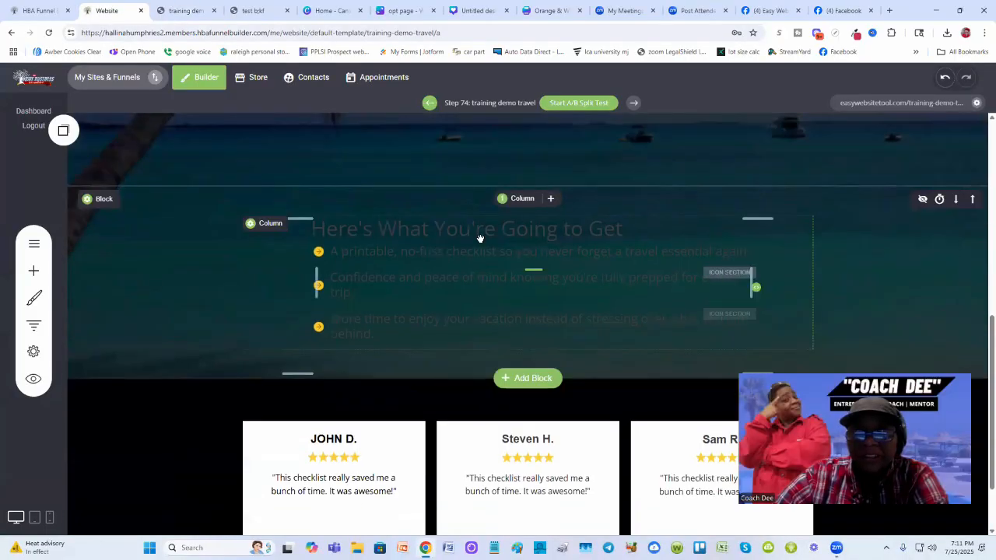
click(450, 232)
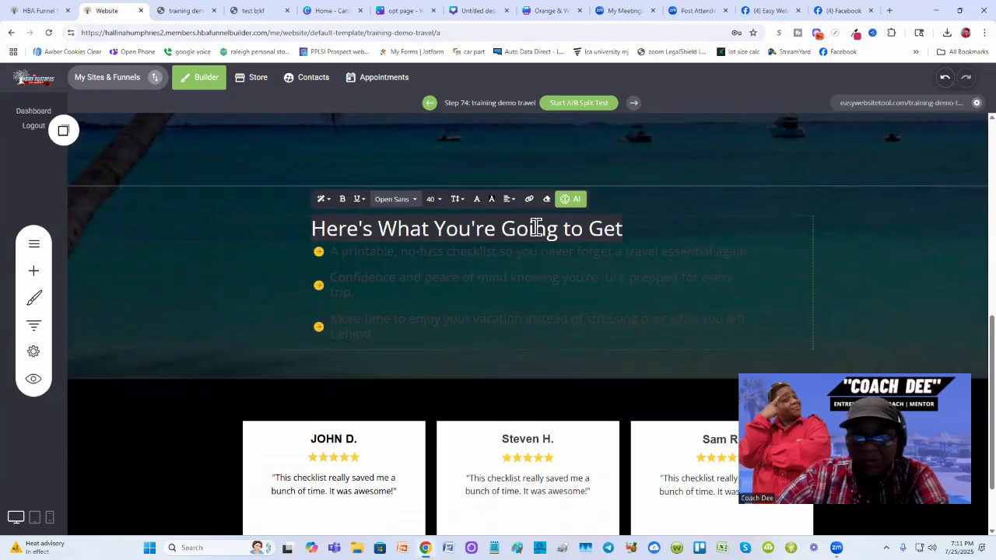
click(477, 200)
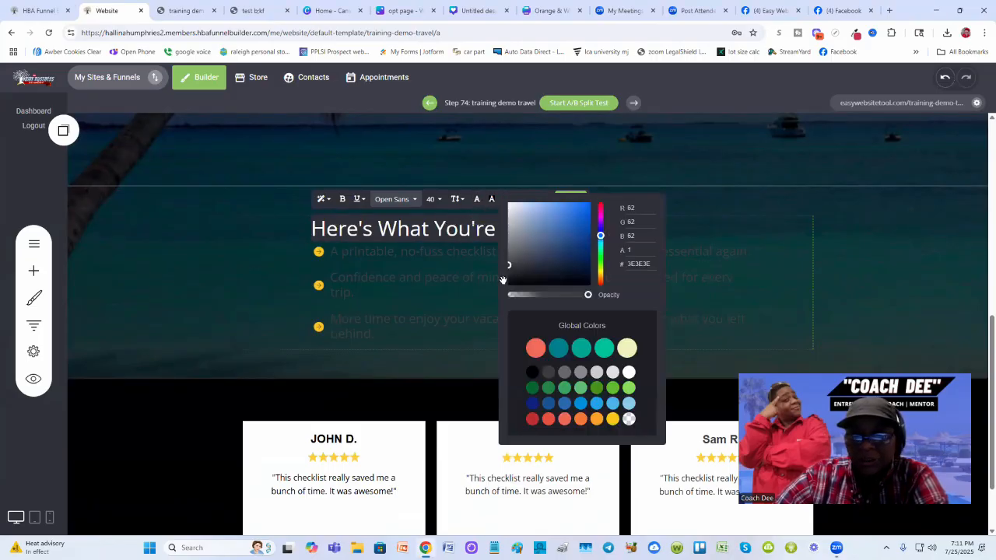
click(628, 373)
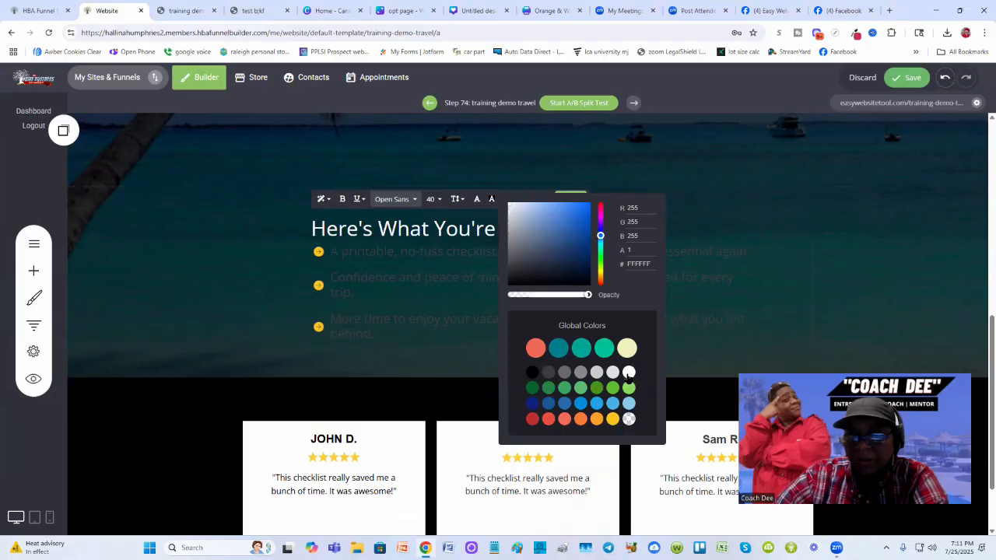
- Set the text color of all three bullet items in the 'Here's What You're Going to Get' list to white
click(748, 274)
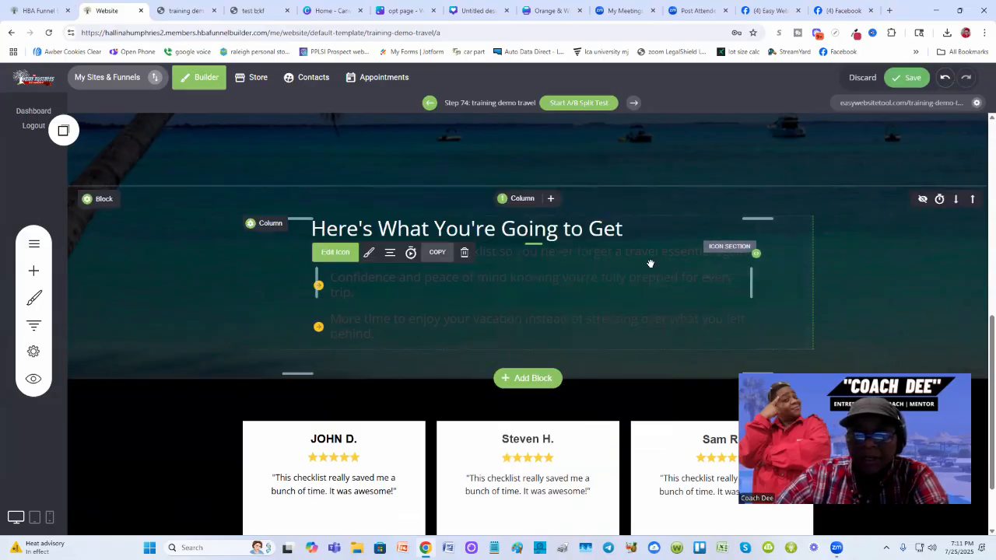
click(597, 258)
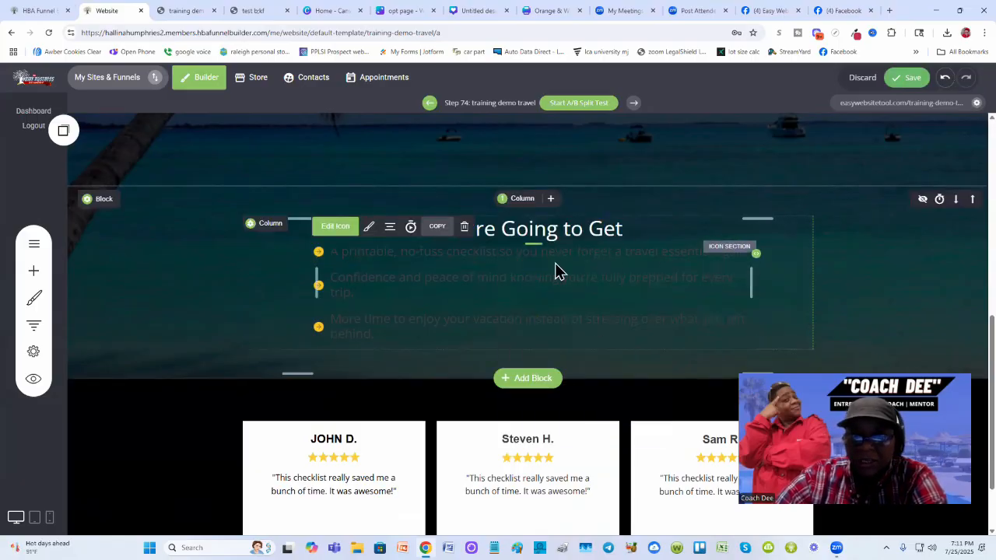
click(367, 256)
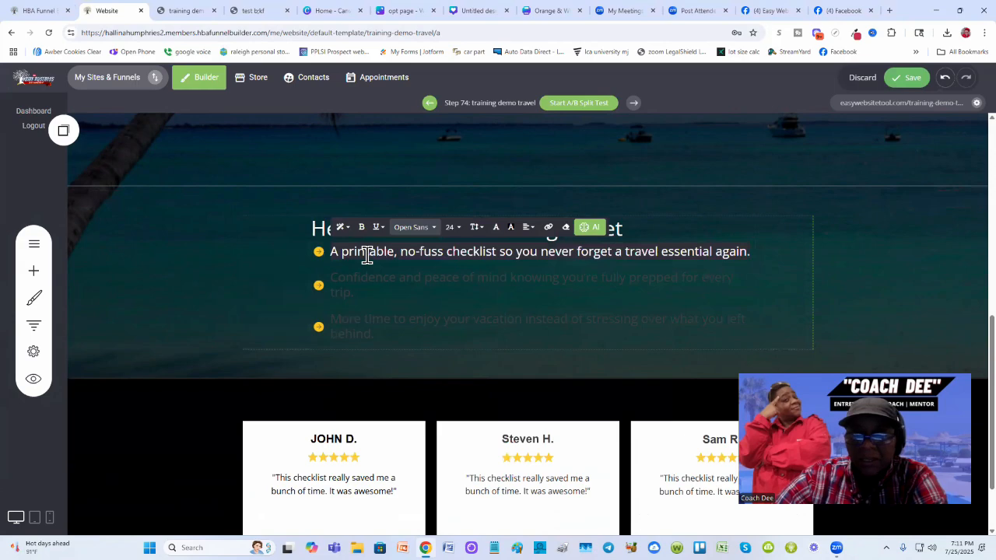
click(495, 231)
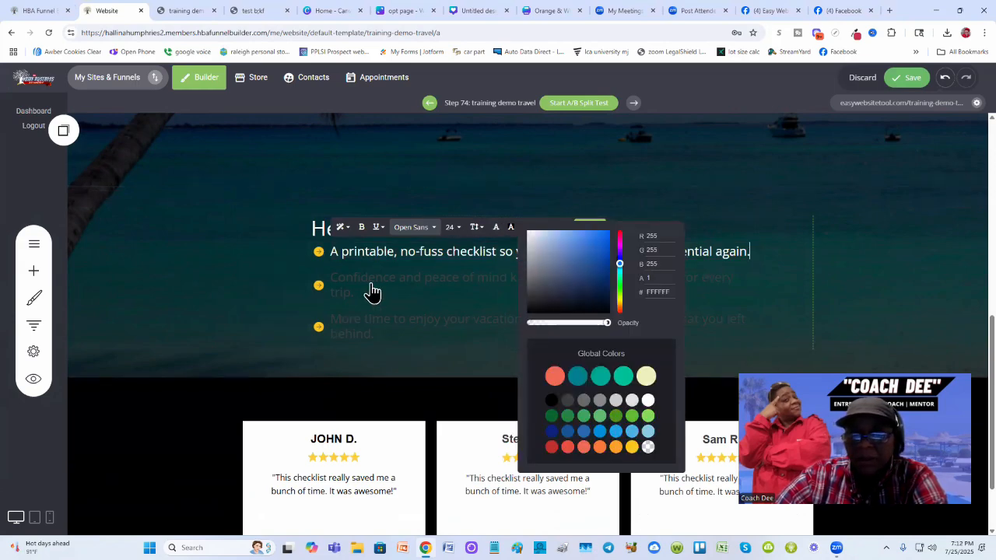
click(398, 279)
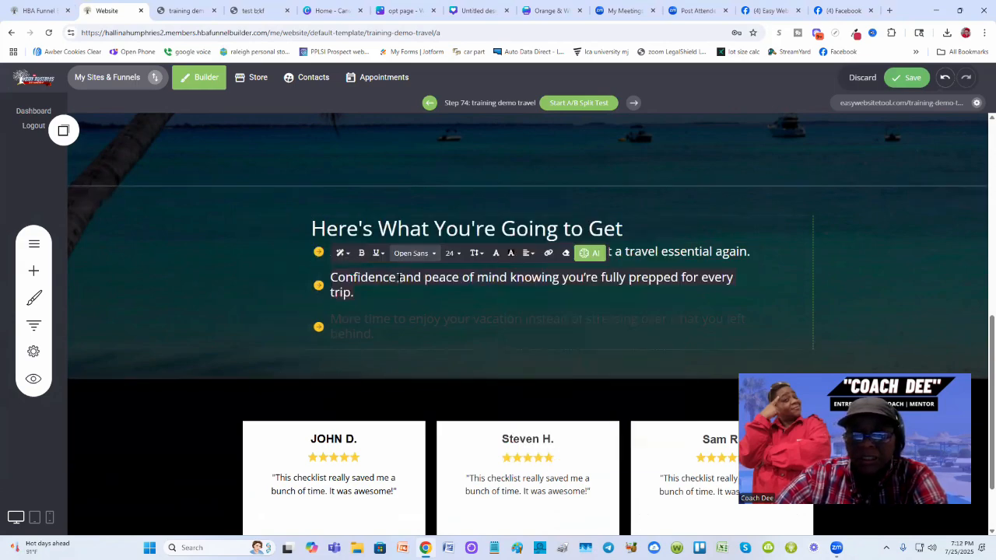
click(509, 253)
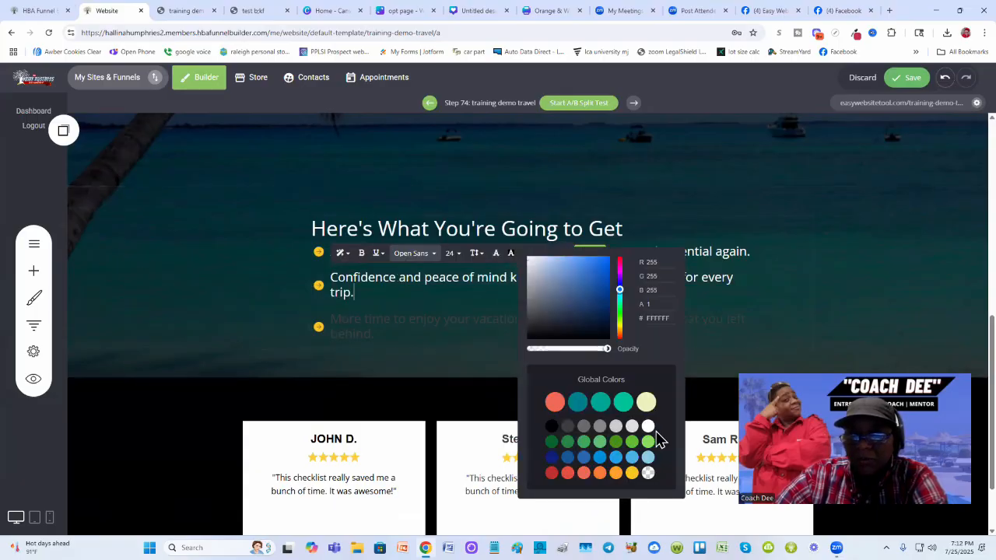
click(386, 321)
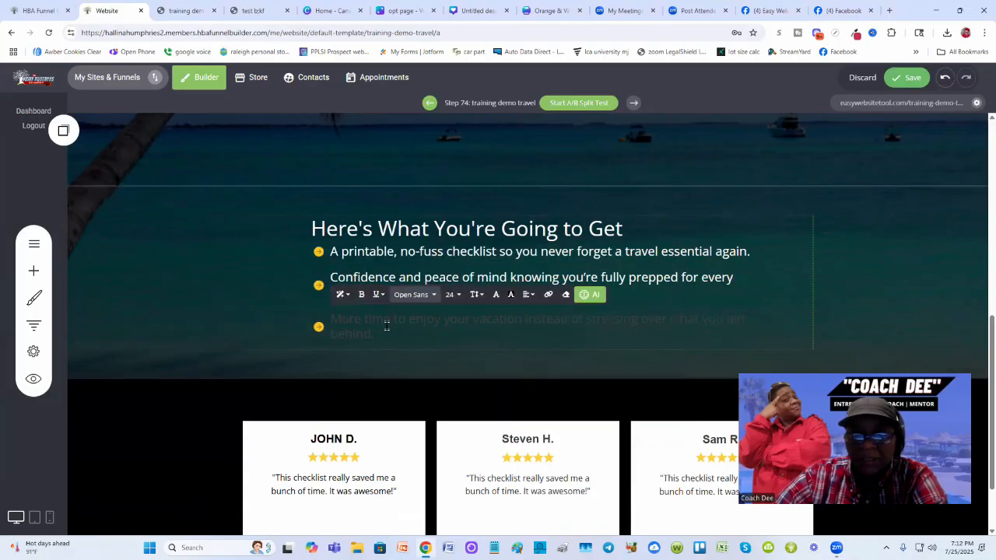
click(510, 294)
click(648, 463)
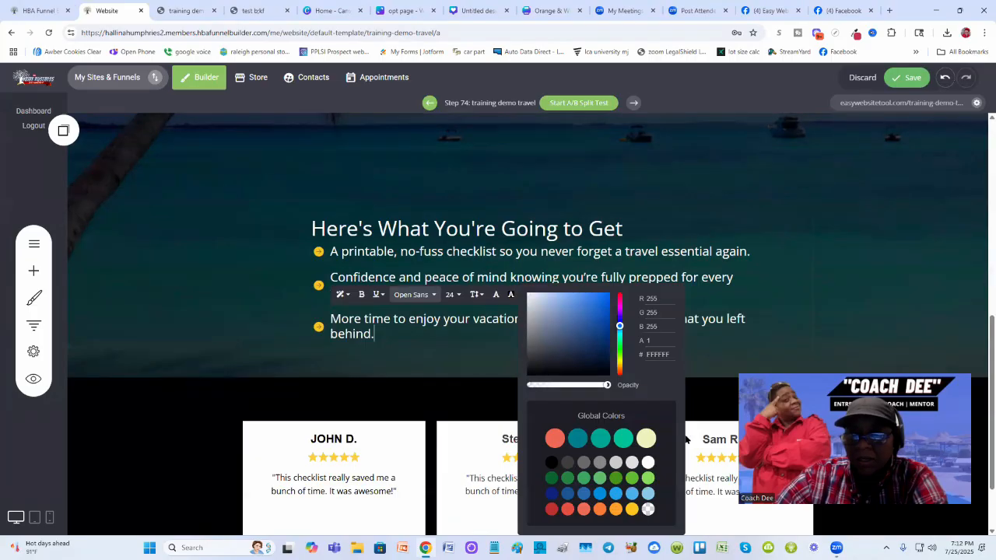
click(686, 441)
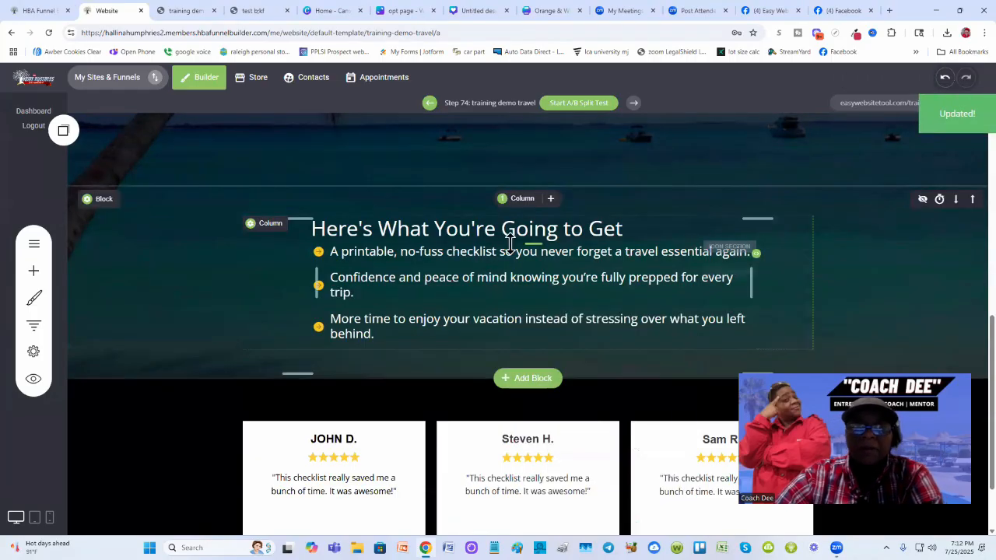
- Review the live opt-in page's form and bullet section in the neighbouring tab
click(187, 15)
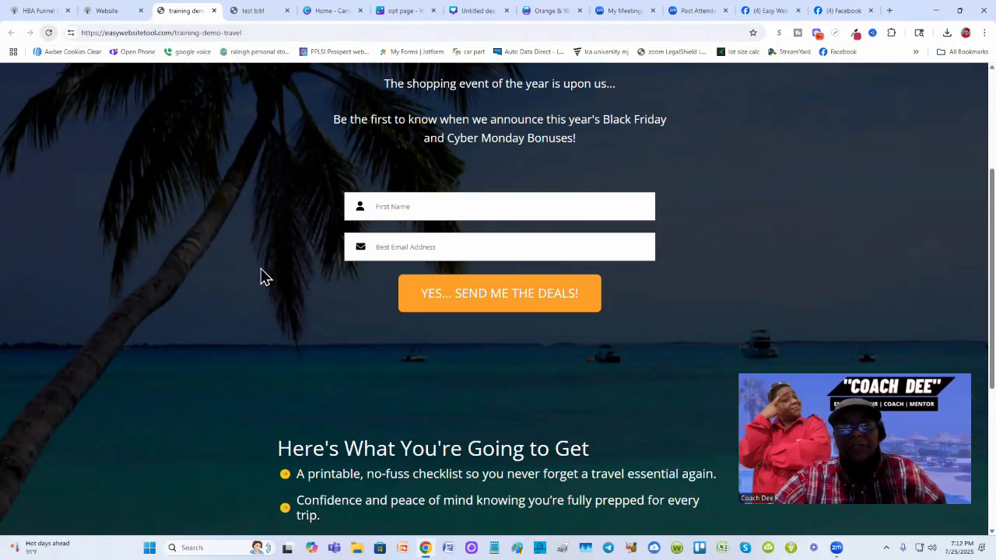
scroll(265, 277, down, 4)
scroll(267, 278, up, 3)
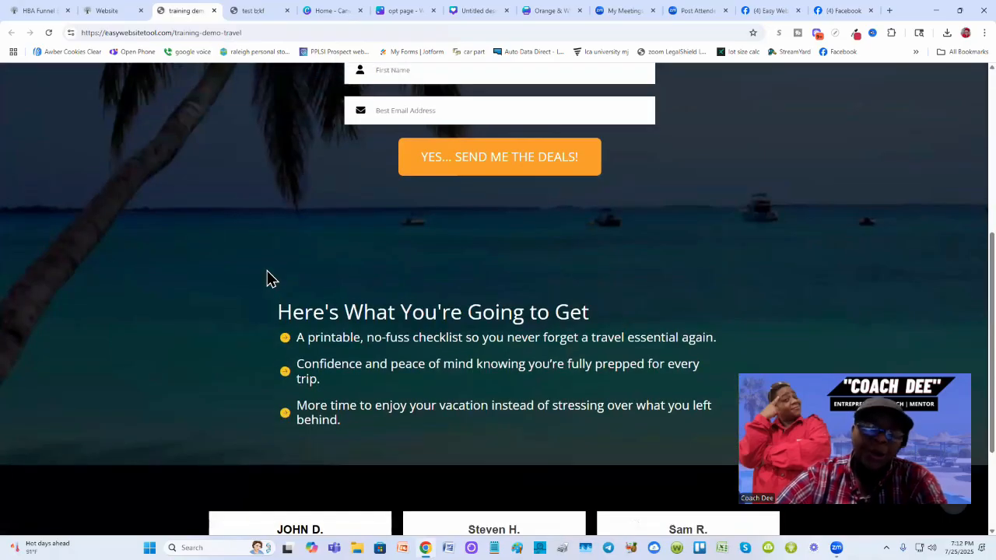
scroll(269, 277, up, 1)
scroll(269, 277, down, 3)
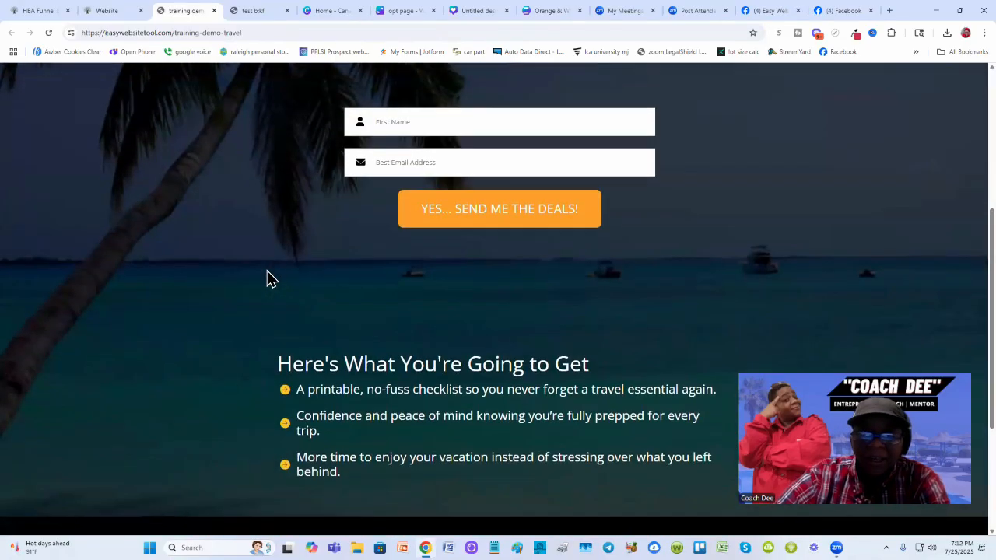
scroll(333, 322, up, 1)
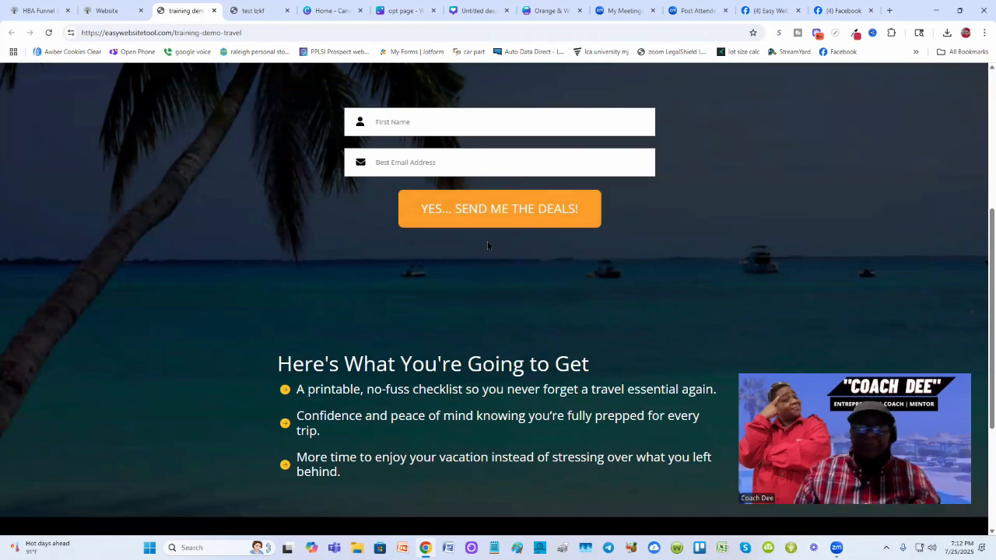
scroll(463, 312, up, 1)
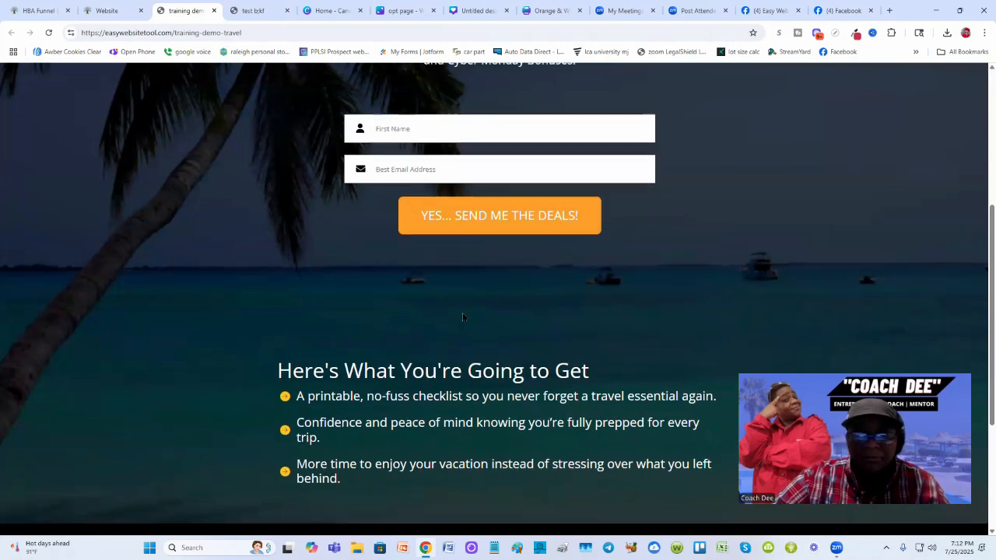
scroll(463, 312, down, 2)
scroll(463, 312, up, 2)
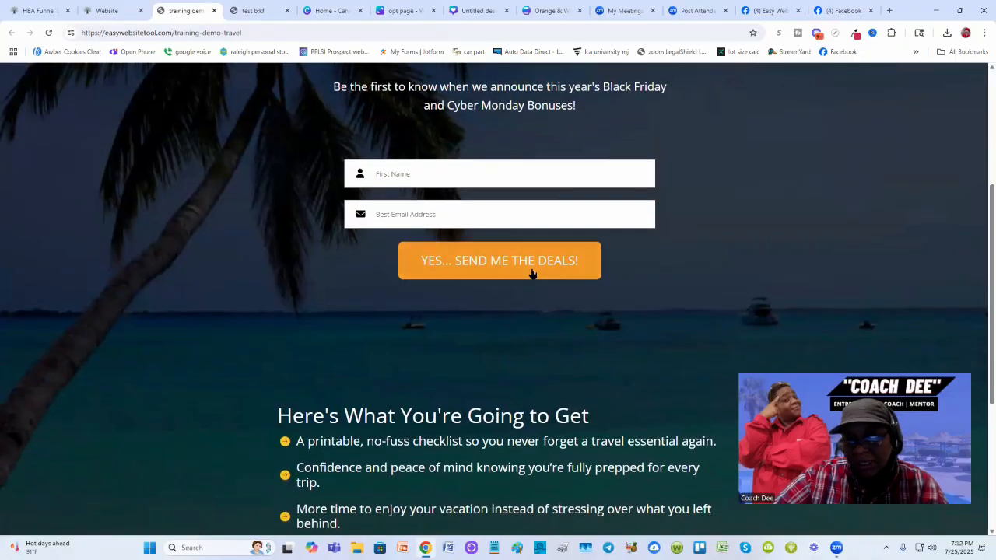
scroll(532, 272, up, 1)
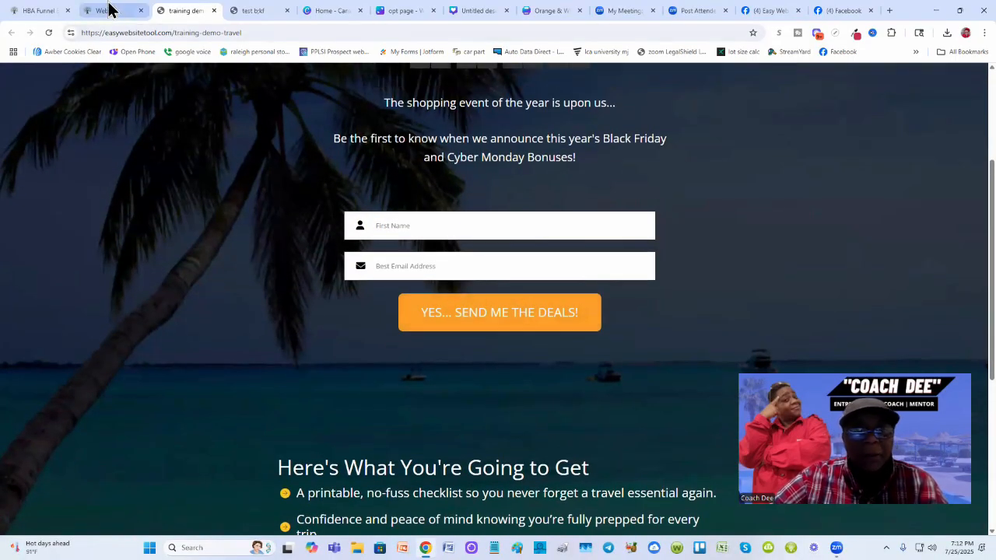
- Back in the builder, examine the opt-in form's styling and settings panels
click(109, 10)
scroll(508, 339, up, 3)
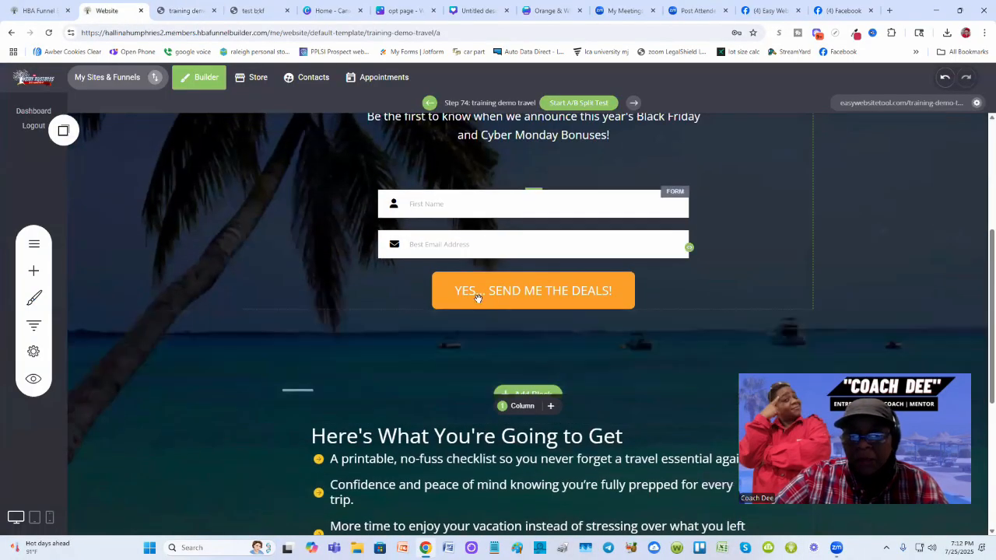
click(488, 302)
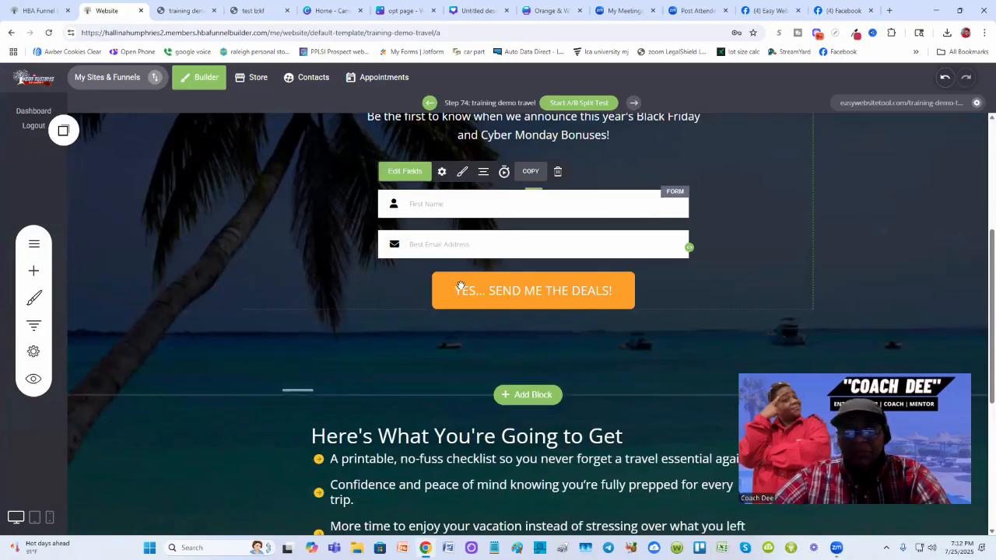
click(461, 172)
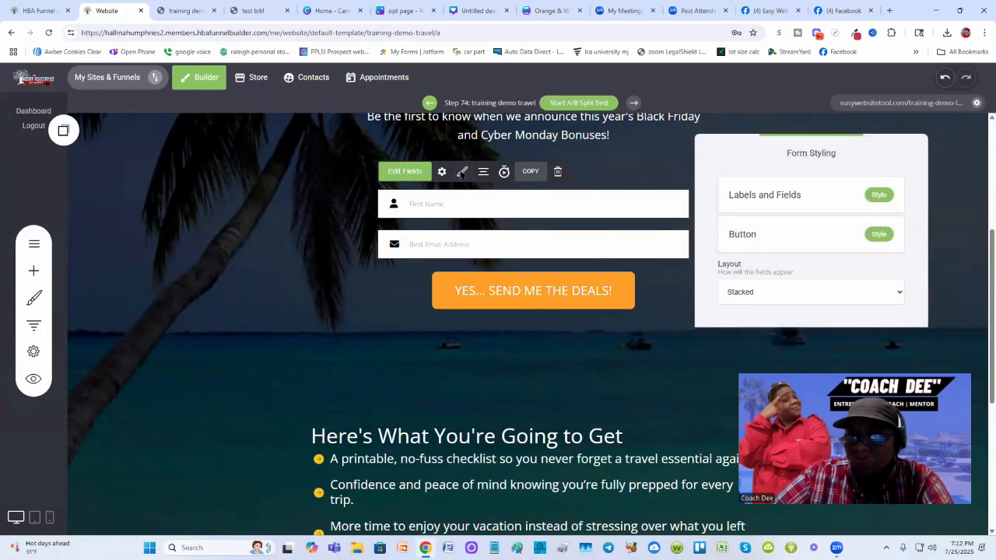
click(441, 177)
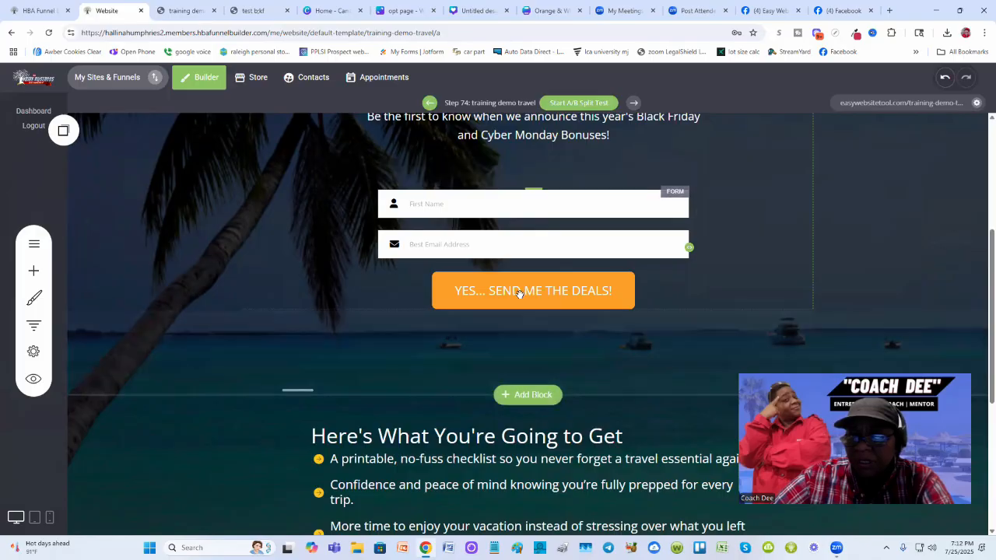
click(518, 292)
click(442, 174)
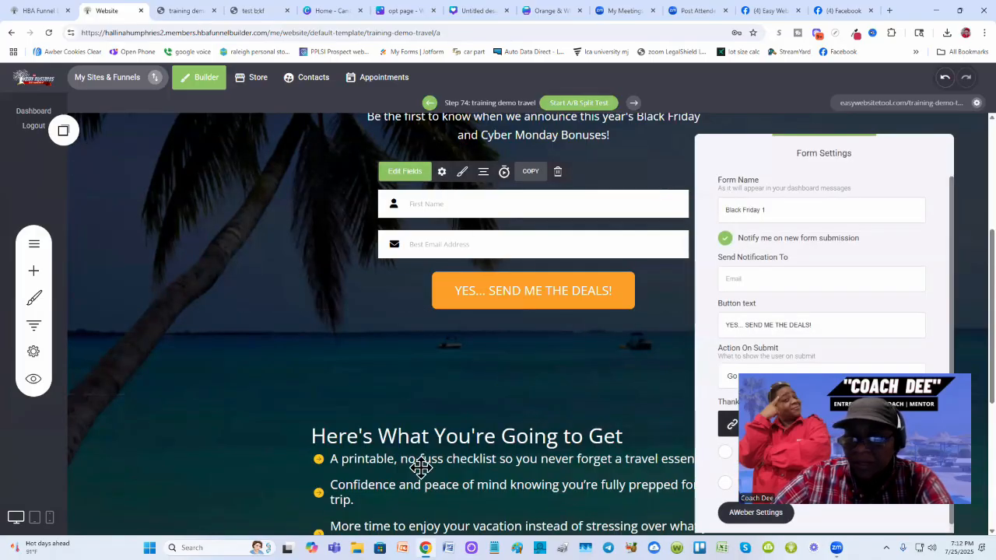
click(534, 303)
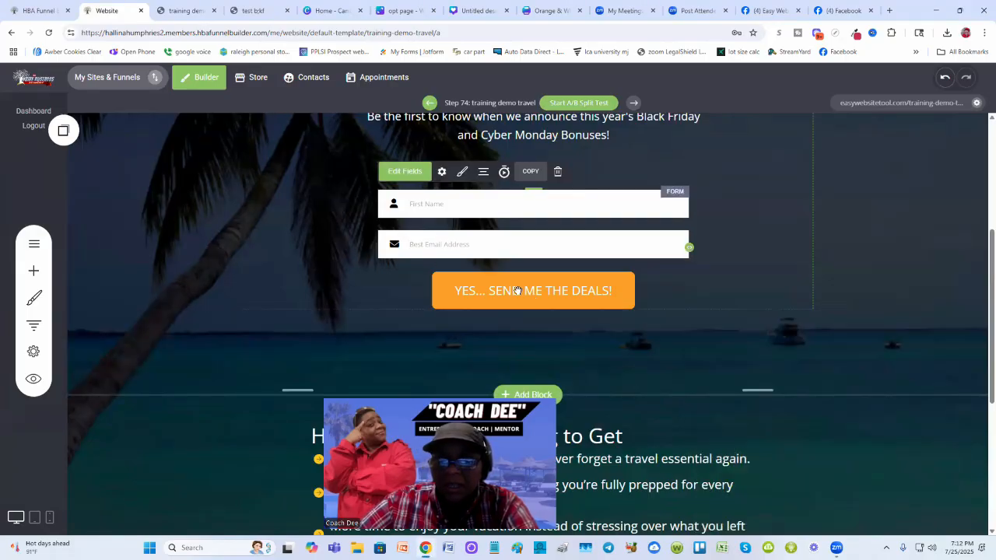
click(462, 172)
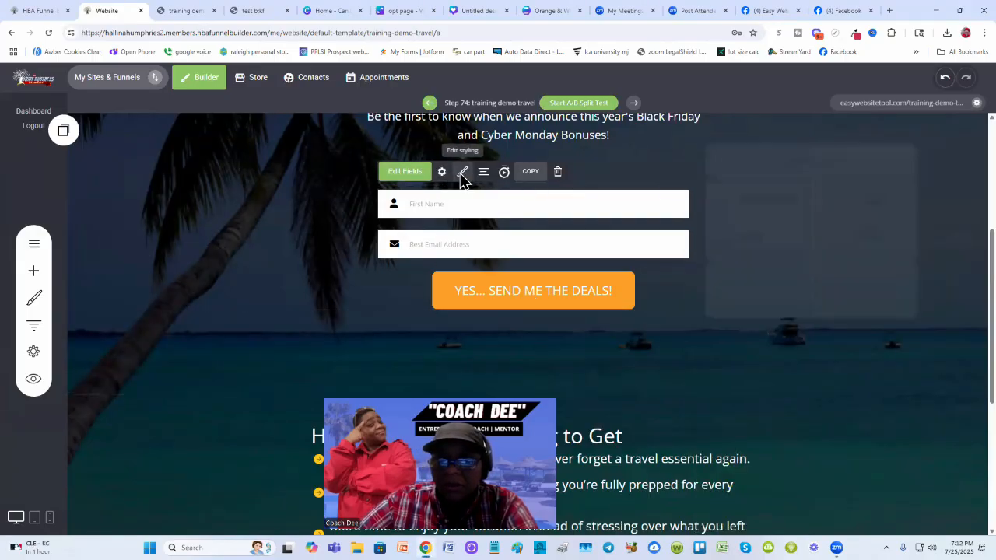
- Open the opt-in button's styling and copy its button color hex code FBA026
click(878, 233)
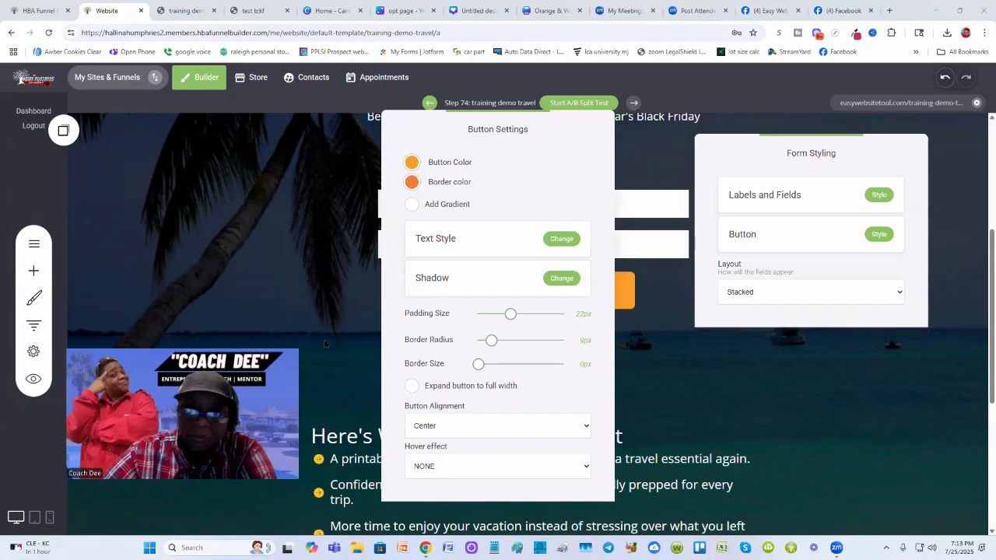
click(410, 163)
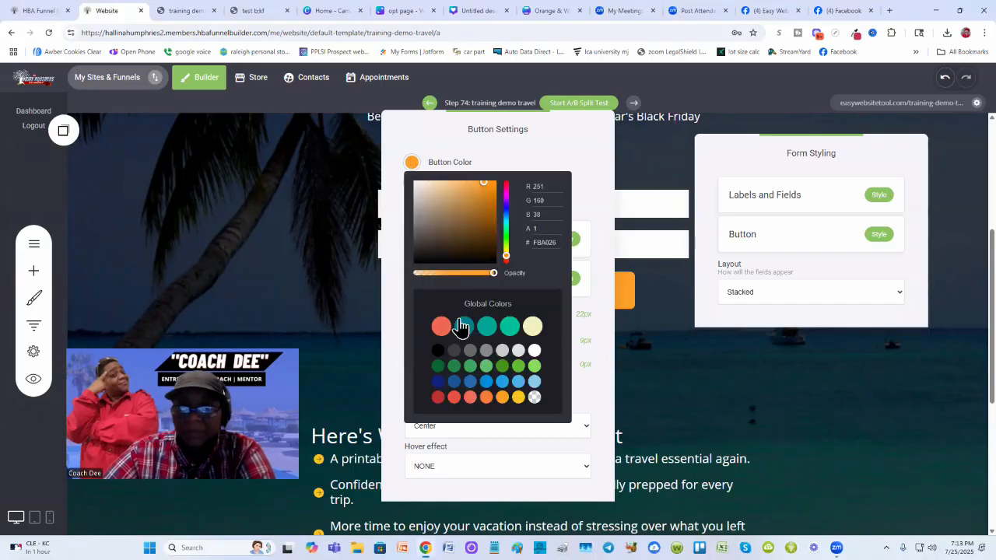
right_click(545, 243)
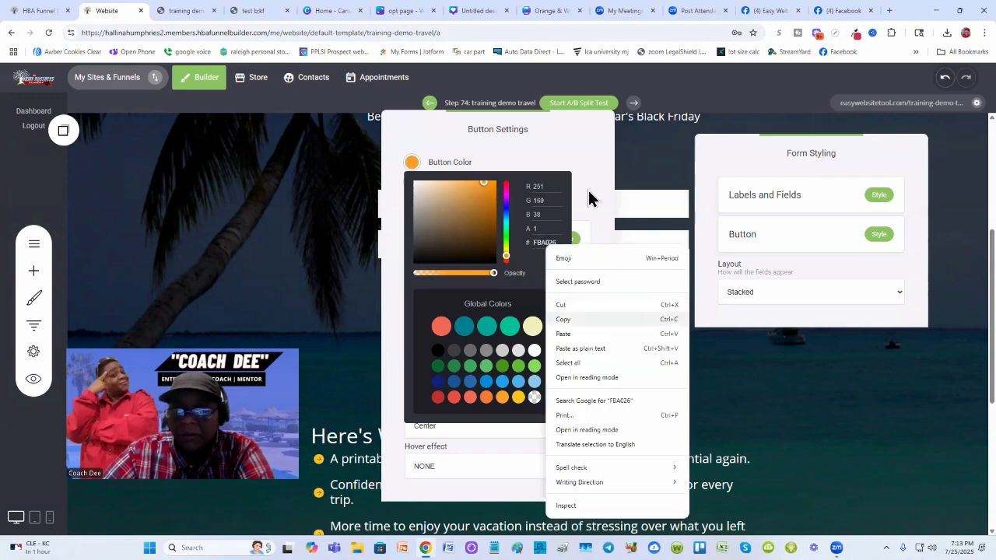
click(589, 193)
click(690, 332)
click(681, 343)
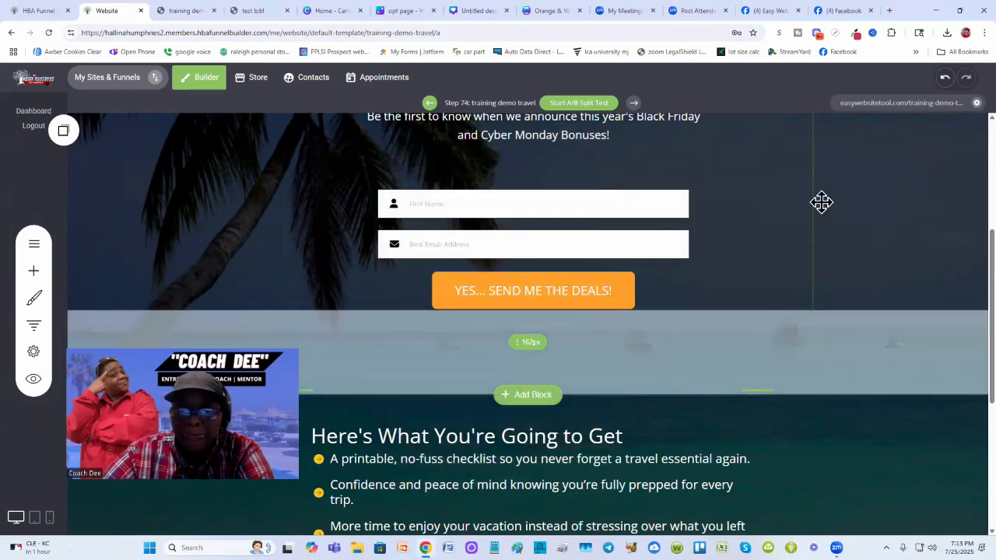
- Paste the copied orange hex code as the first bullet's icon color
scroll(385, 349, down, 2)
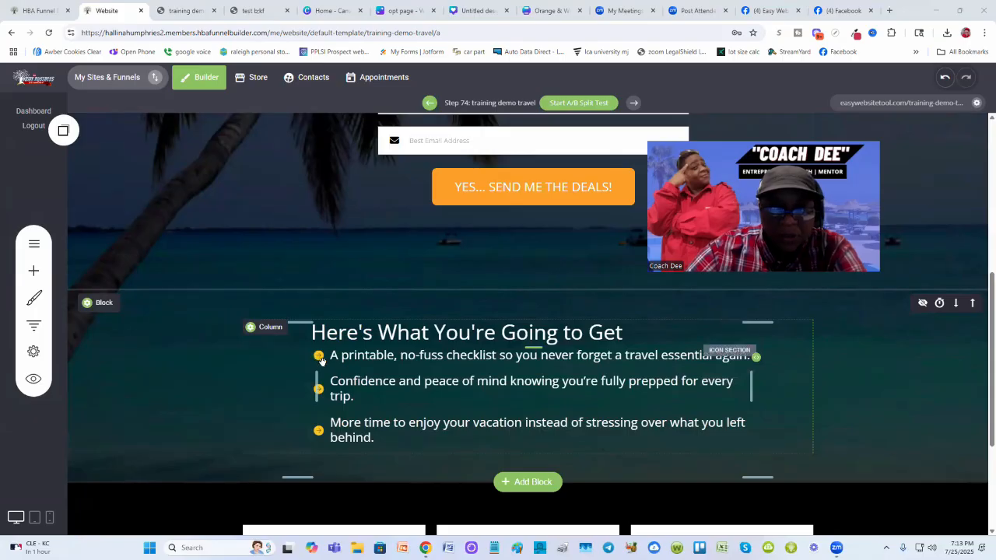
click(320, 357)
click(368, 333)
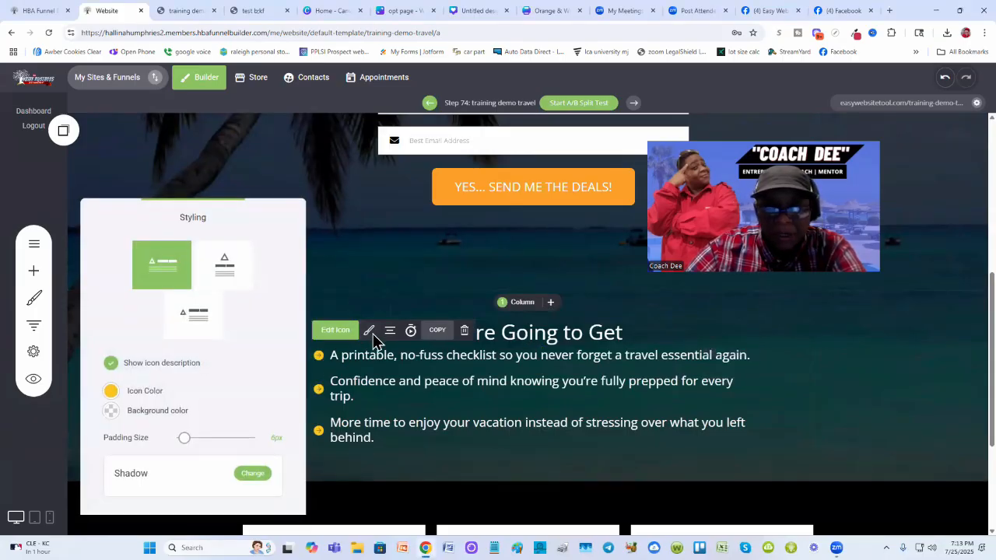
click(111, 392)
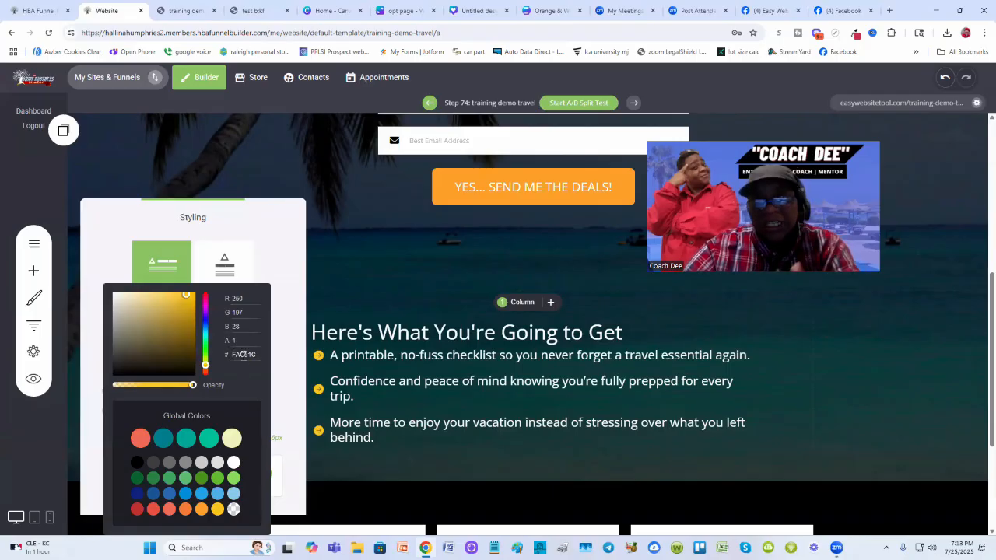
right_click(242, 359)
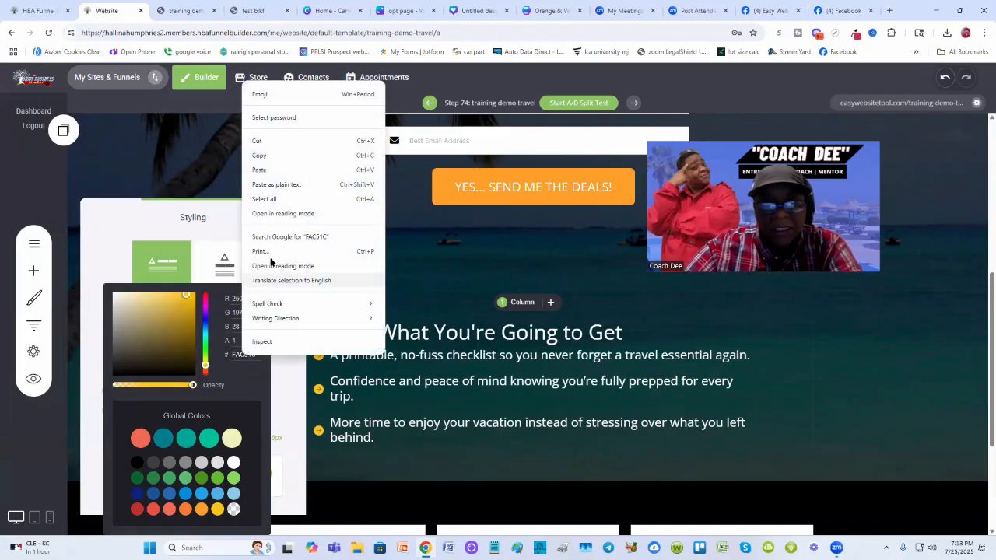
click(259, 169)
click(280, 249)
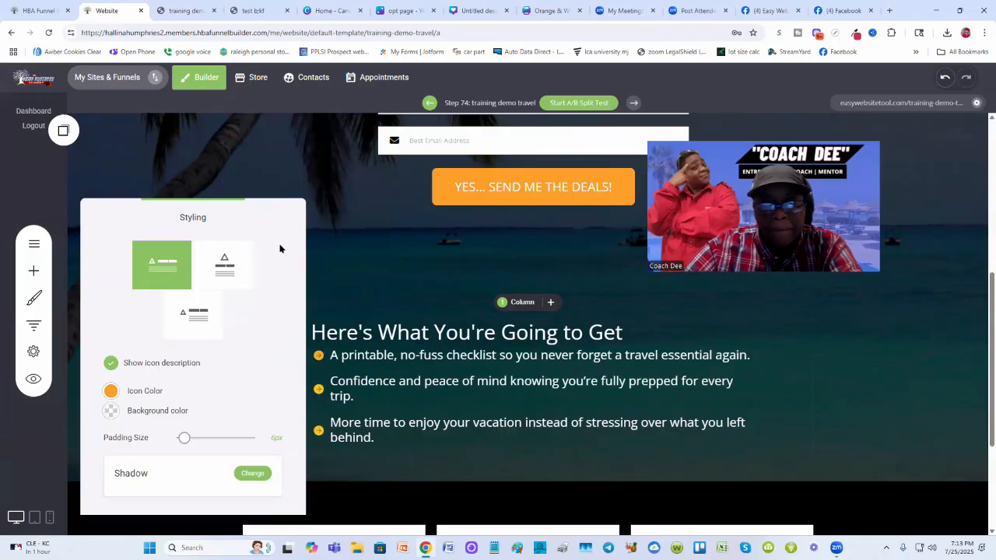
click(333, 323)
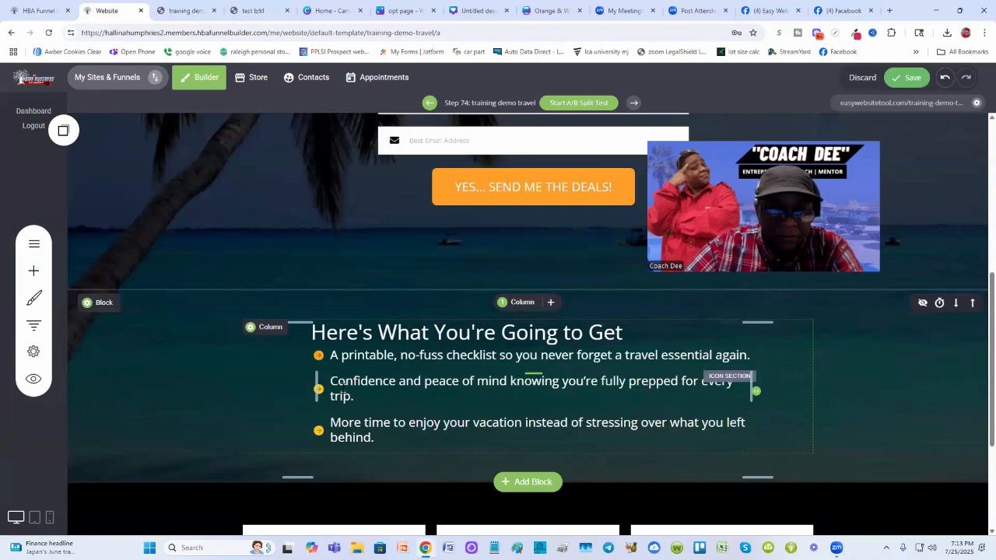
- Paste the orange hex code FBA026 as the second bullet's icon color
click(318, 389)
click(369, 356)
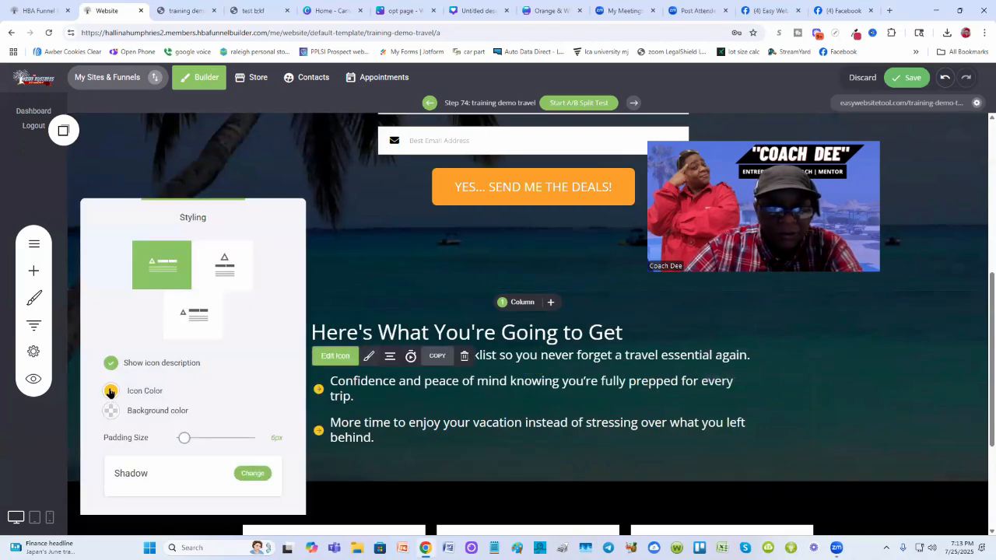
click(111, 391)
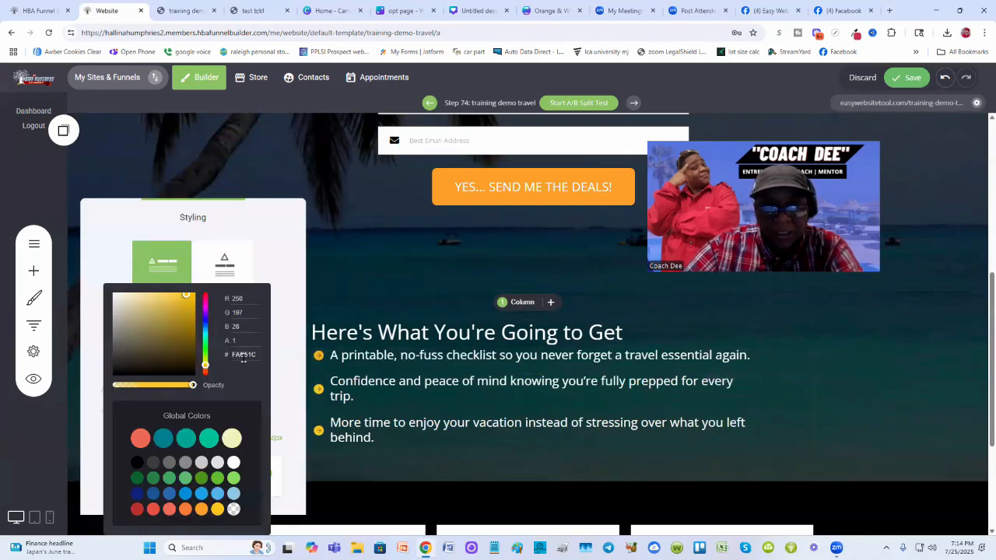
right_click(243, 354)
click(366, 171)
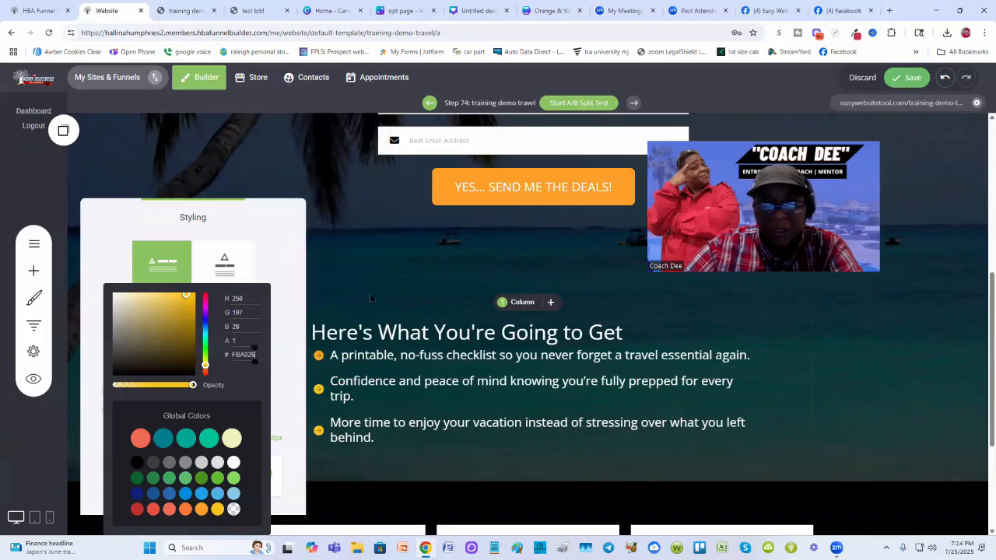
click(370, 298)
- Paste the orange hex code FBA026 as the third bullet's icon color
click(320, 433)
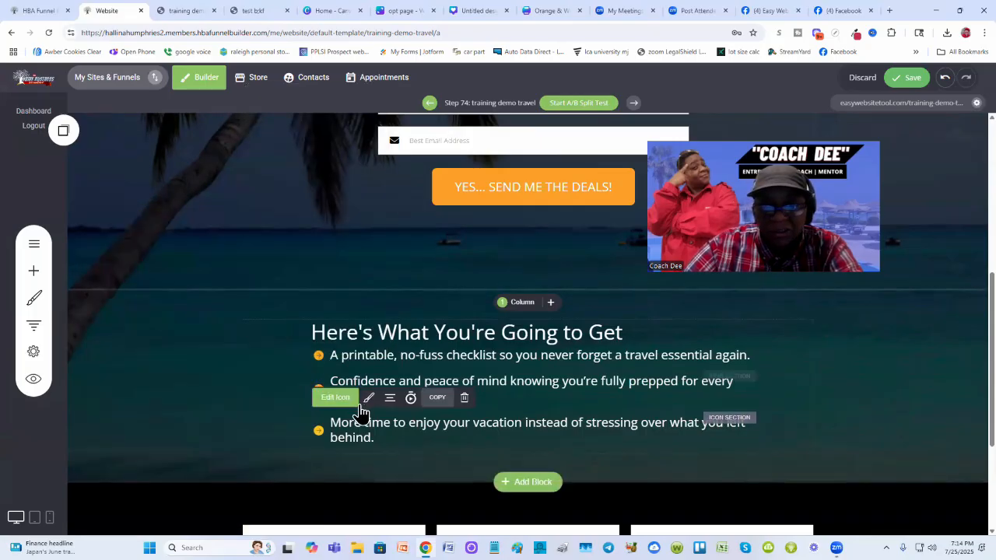
click(368, 398)
click(110, 391)
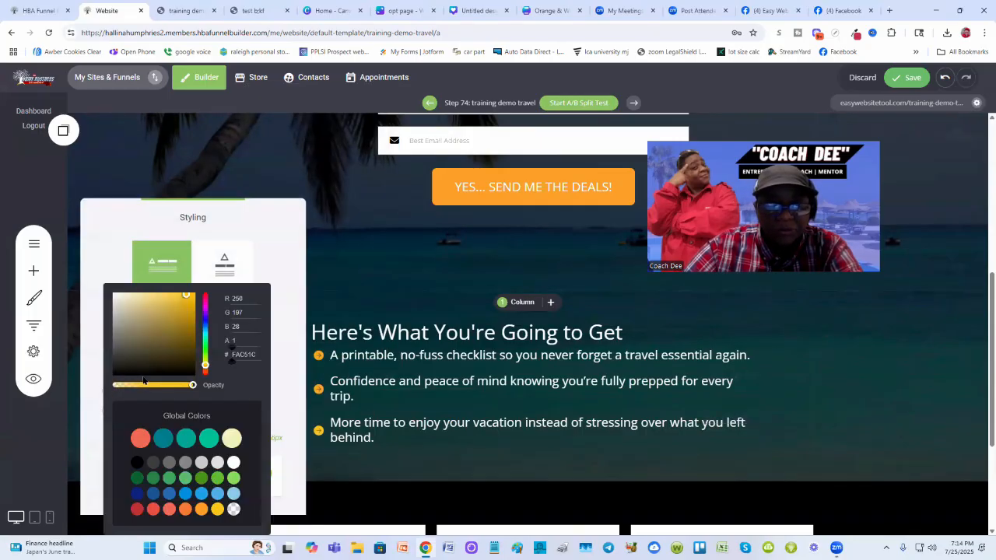
right_click(239, 355)
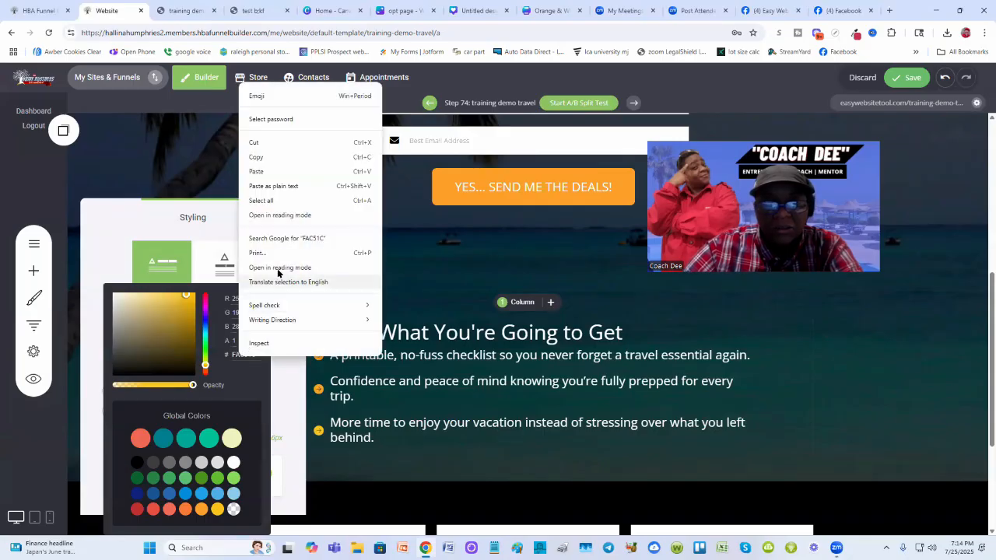
click(272, 164)
click(552, 387)
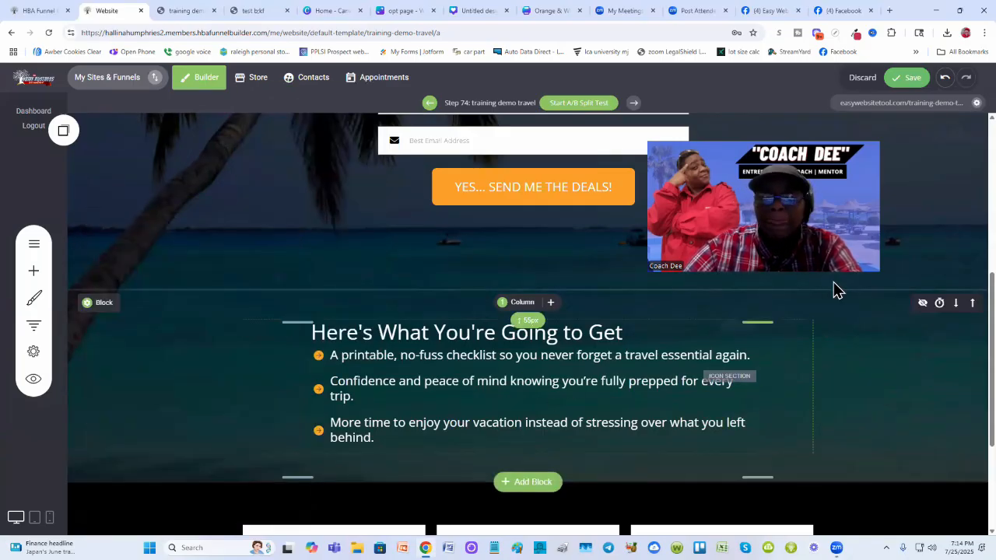
- Compare the live training demo page with the test opt-in page in the neighbouring tabs
click(185, 11)
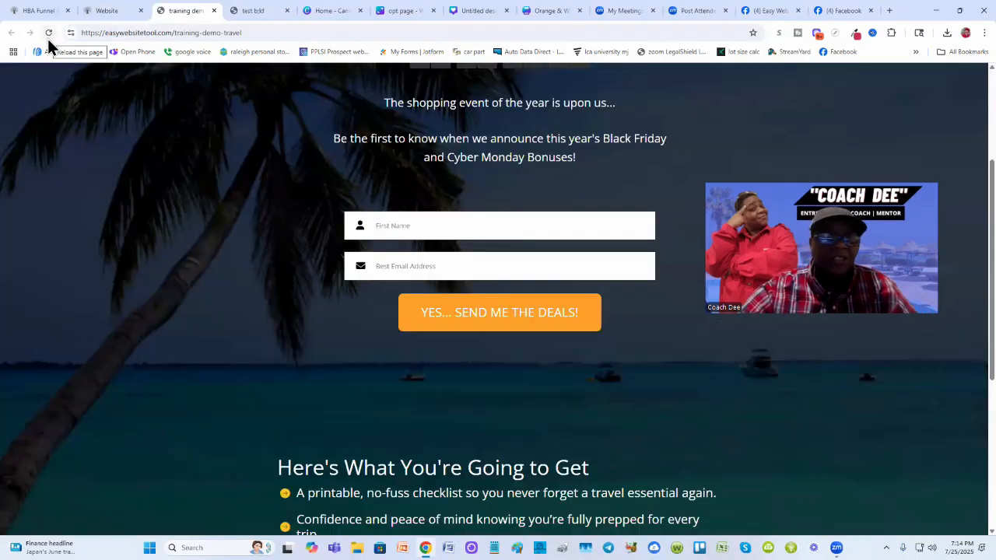
scroll(174, 298, down, 2)
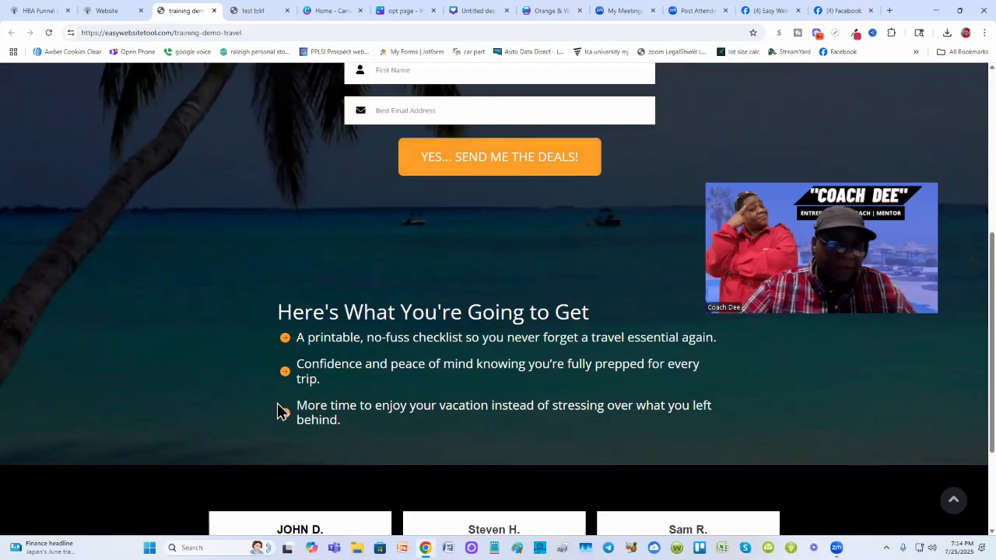
scroll(294, 395, up, 1)
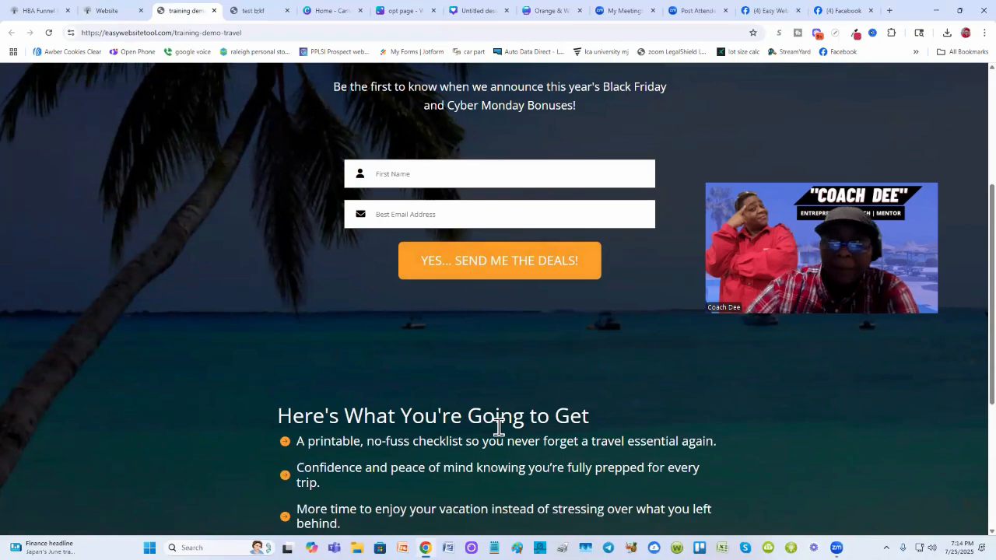
scroll(649, 318, up, 3)
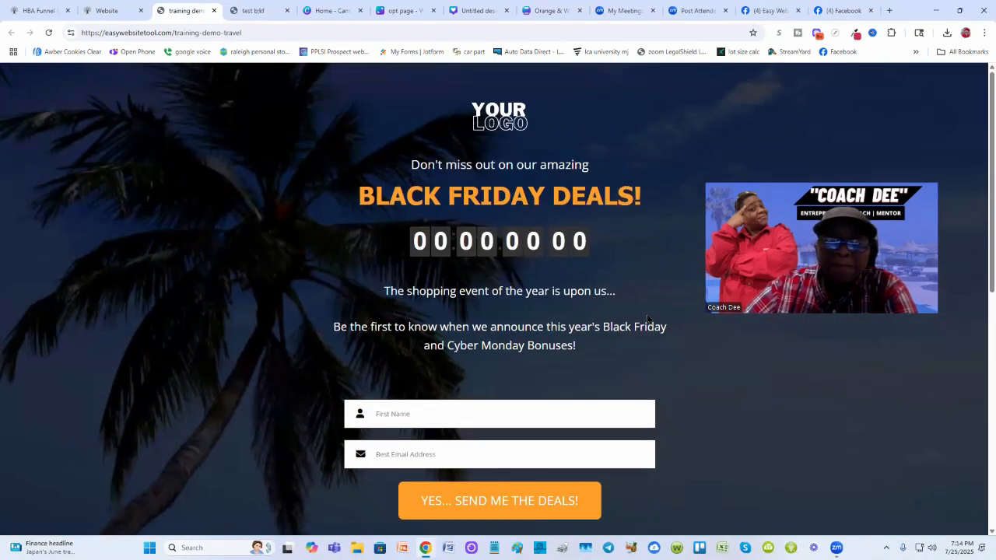
scroll(647, 318, down, 1)
scroll(647, 317, up, 1)
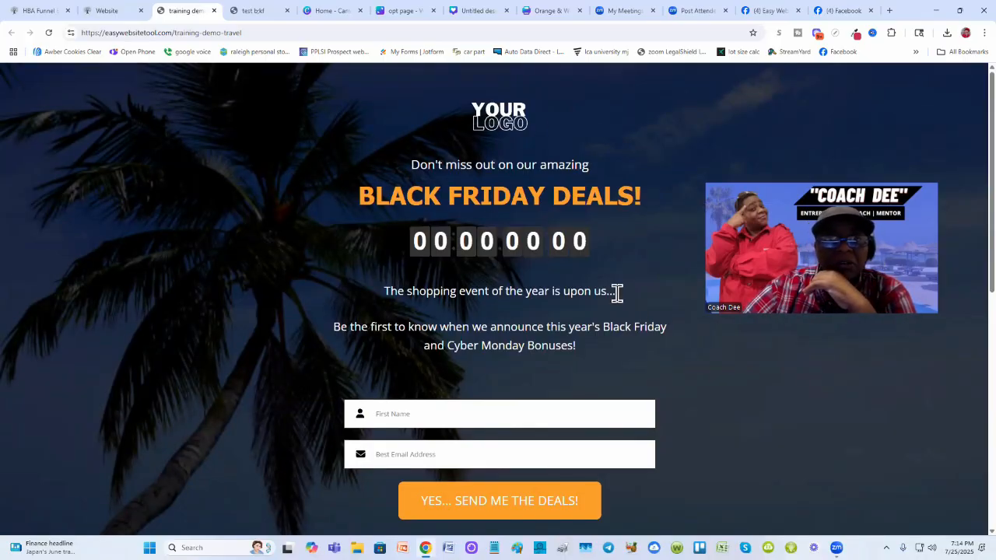
click(254, 11)
scroll(436, 265, up, 2)
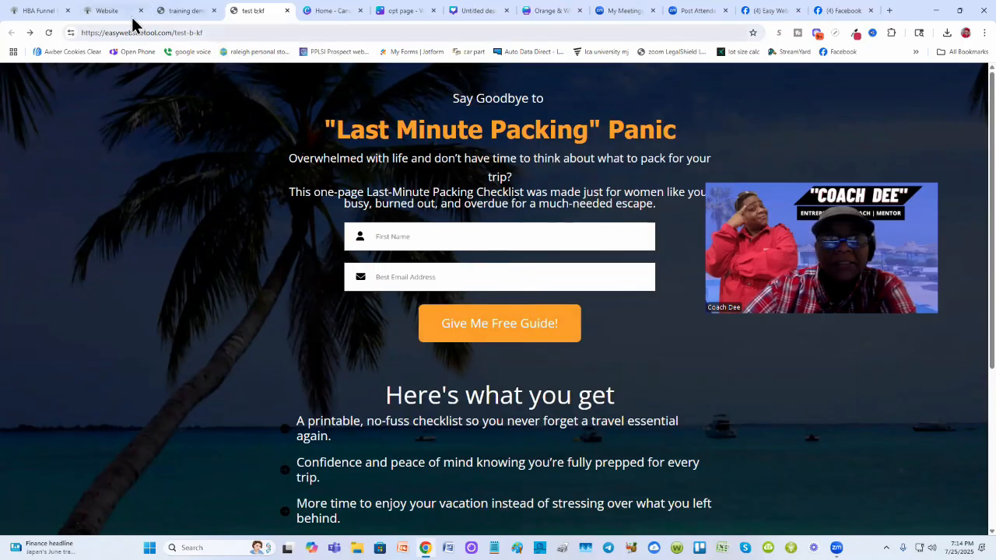
click(185, 11)
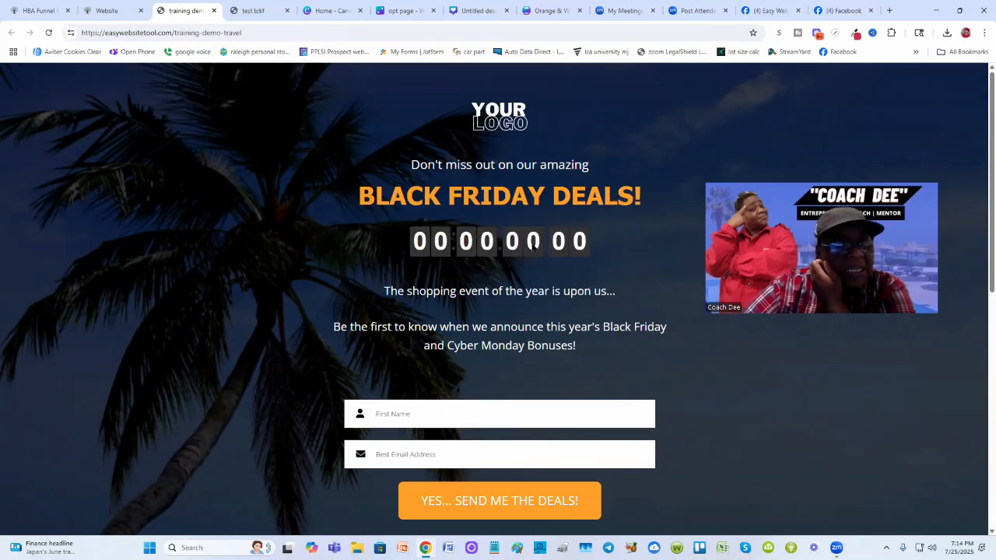
click(91, 12)
- Delete the logo image at the top of the opt-in page and save the page
scroll(291, 216, up, 5)
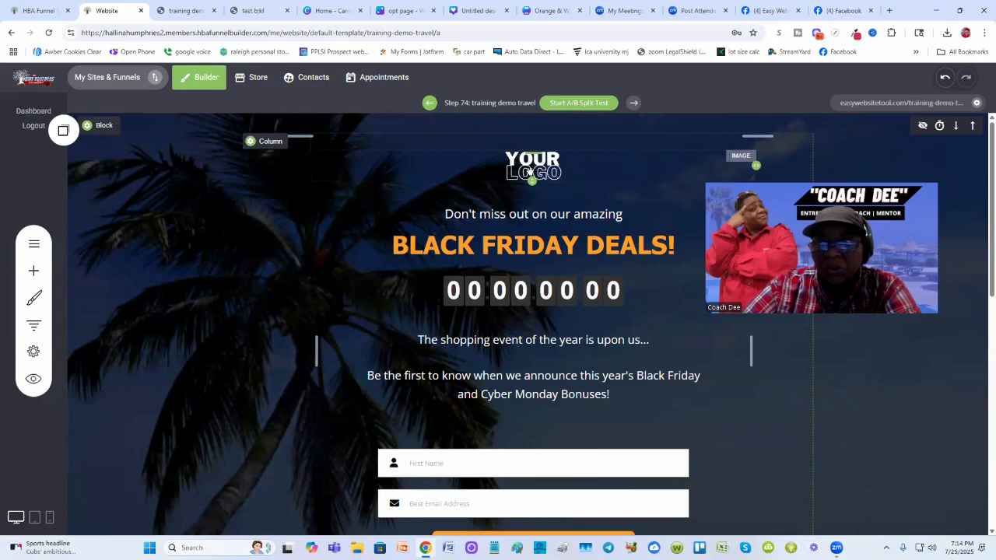
click(537, 167)
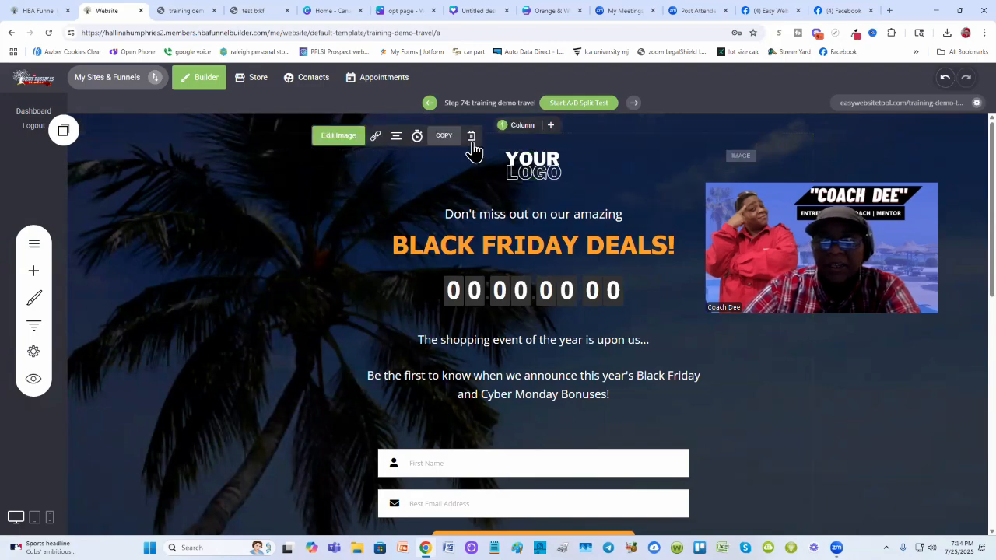
click(471, 136)
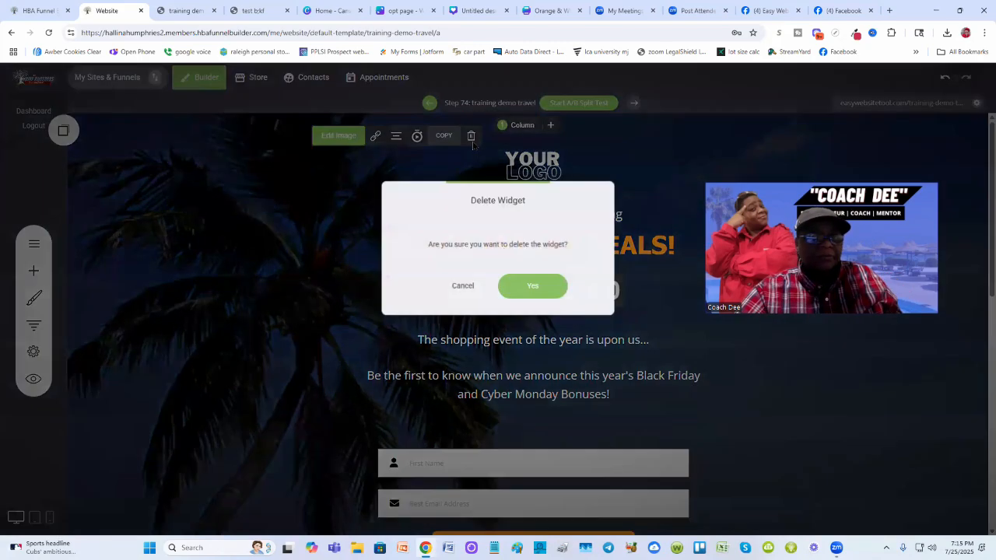
click(536, 287)
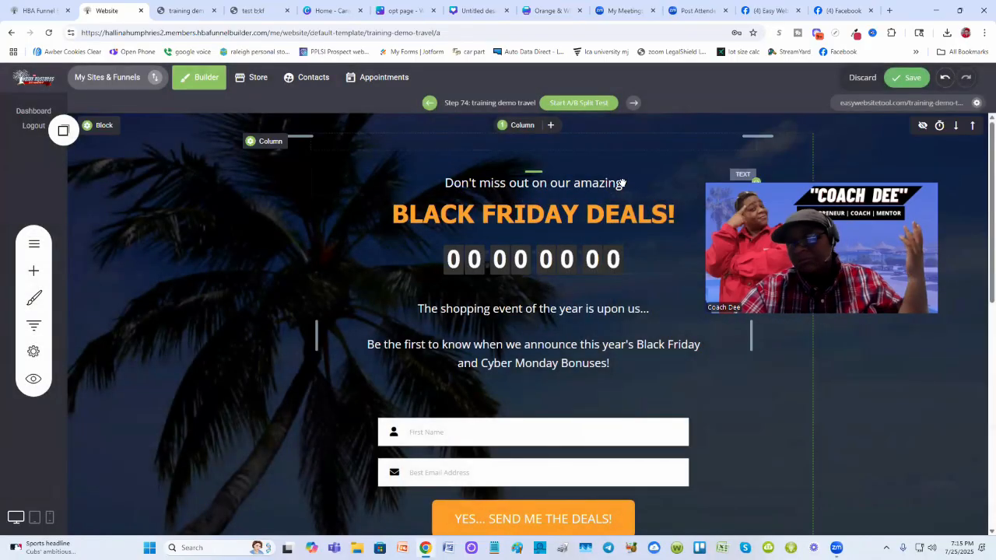
click(900, 80)
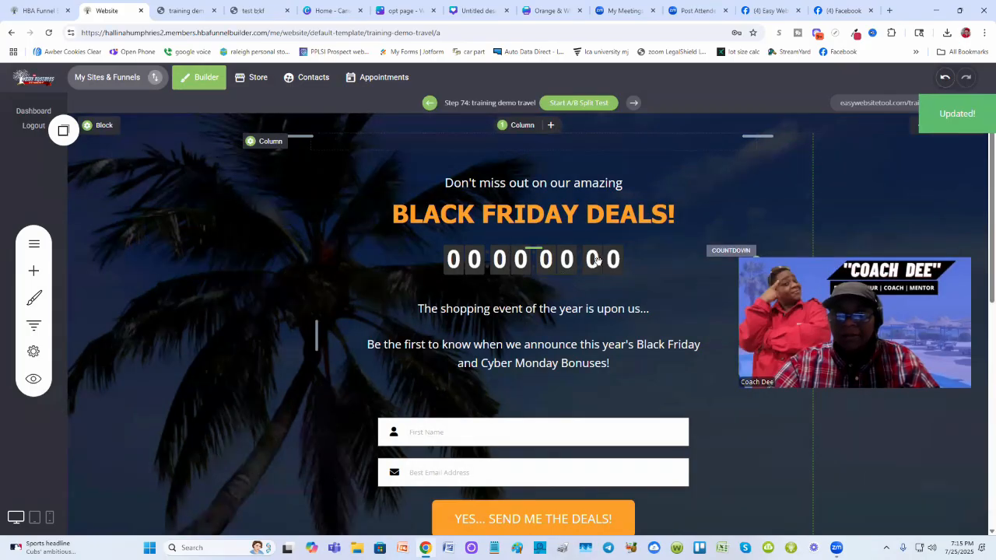
- Delete the countdown timer below the headline and save the page
click(598, 259)
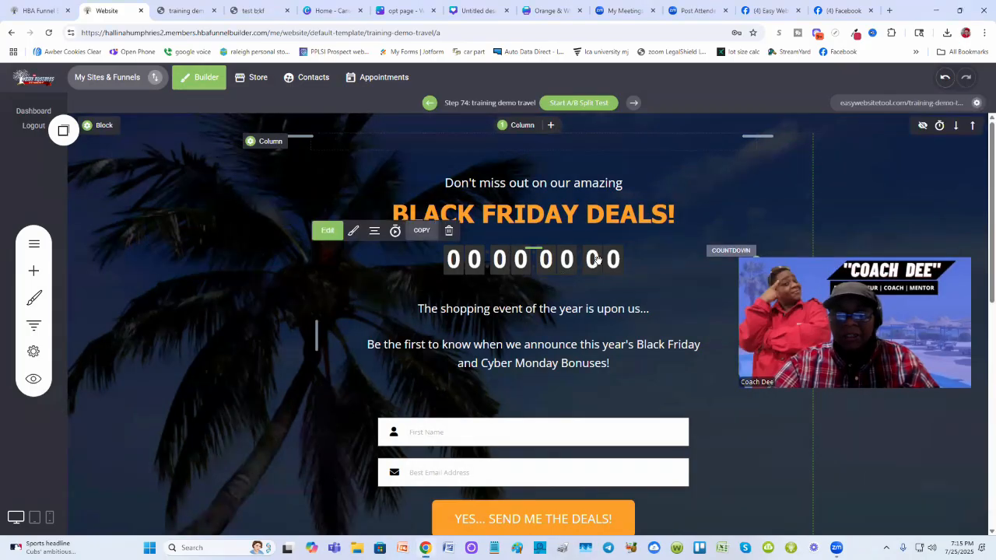
click(449, 231)
click(548, 285)
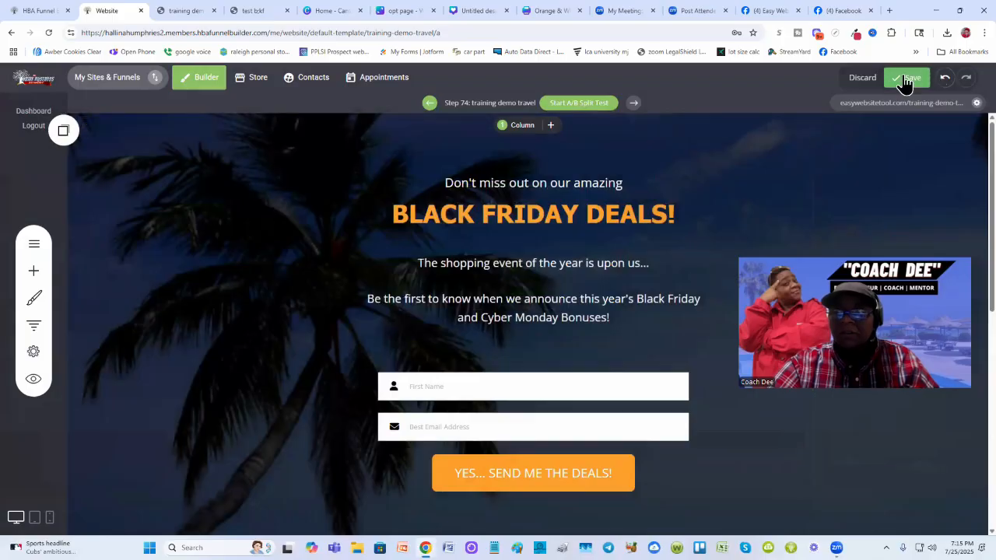
click(910, 78)
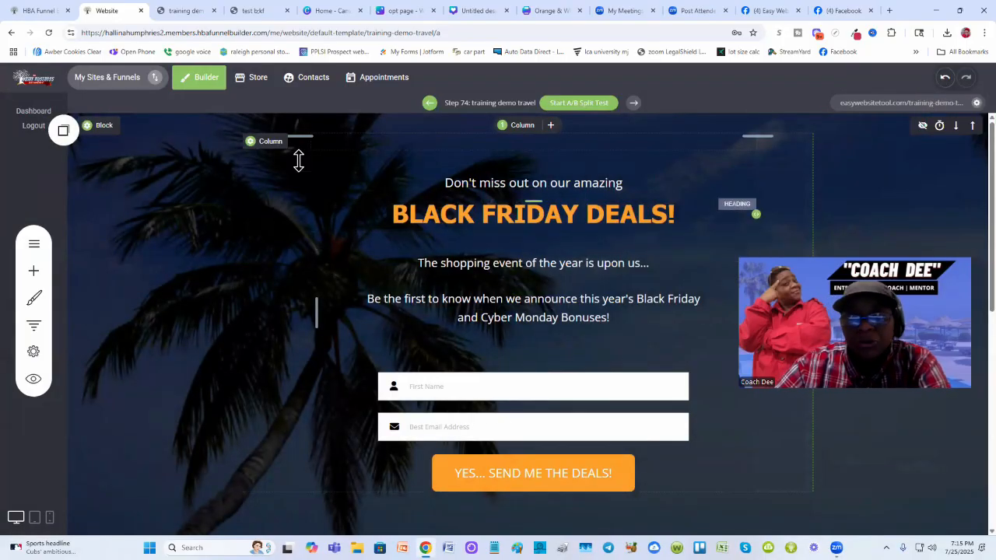
- Reload the live training demo page and compare it again with the test opt-in page
click(174, 11)
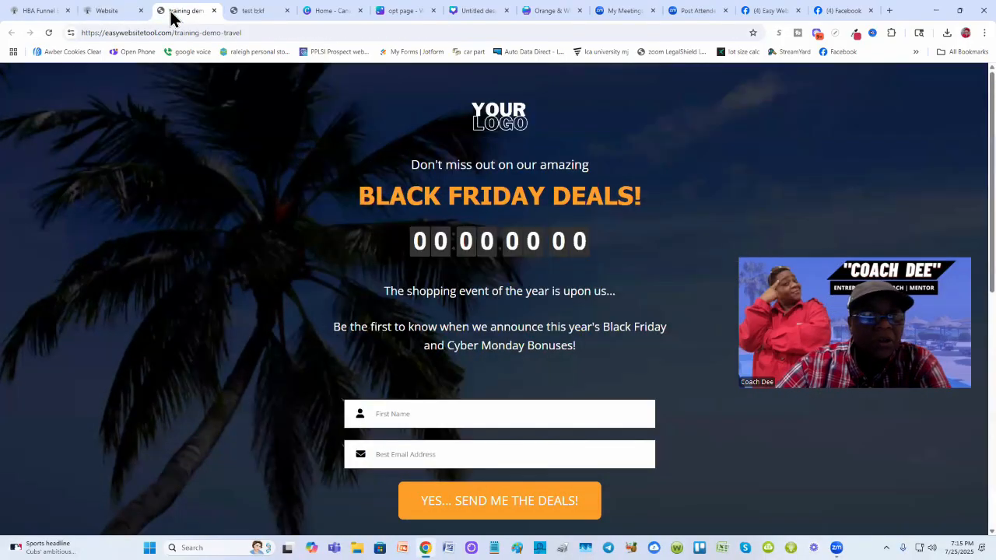
click(48, 33)
scroll(201, 263, down, 2)
scroll(204, 252, up, 2)
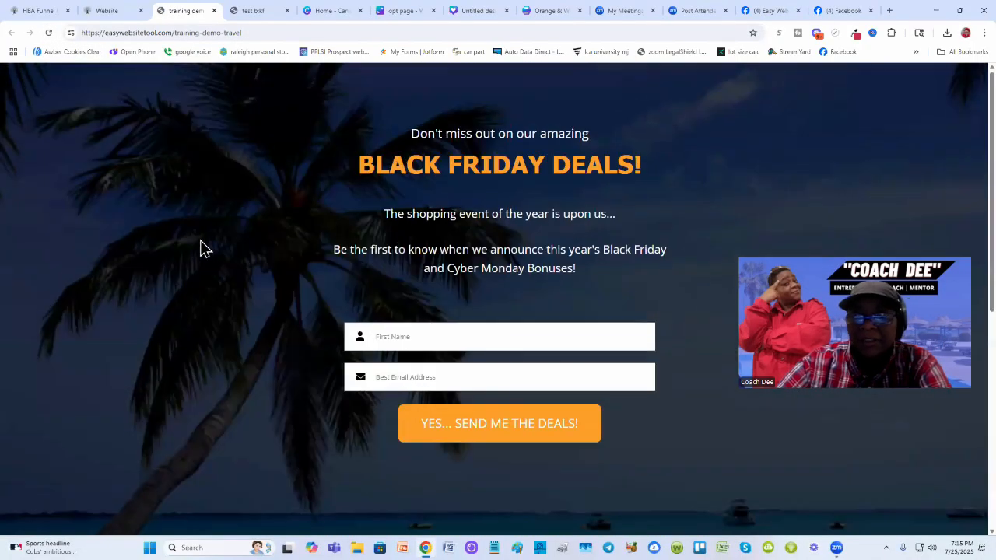
click(252, 11)
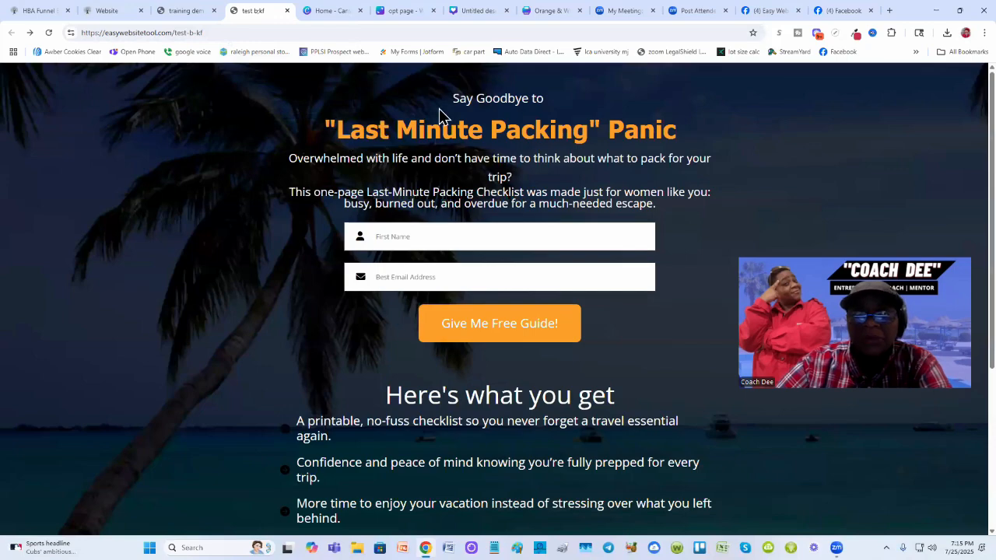
click(182, 9)
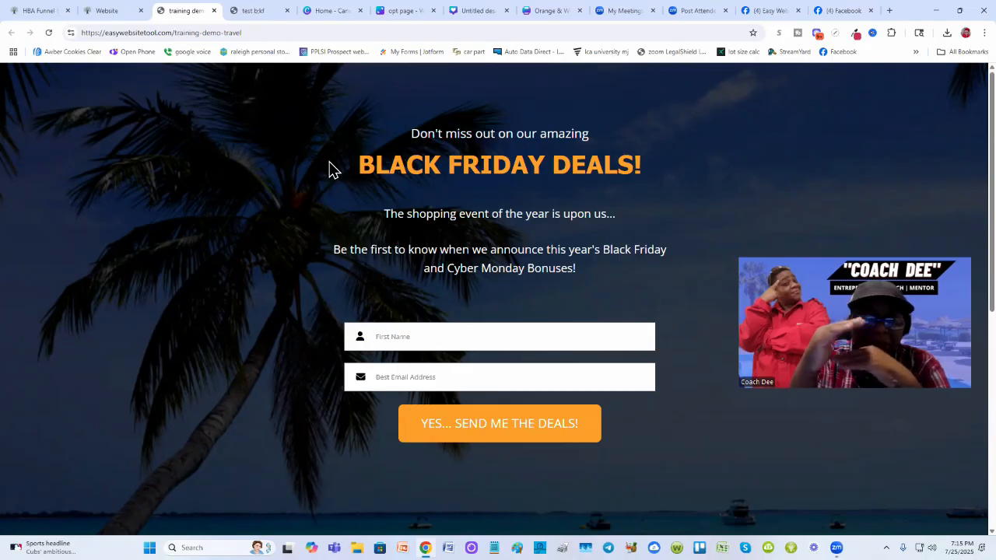
click(249, 9)
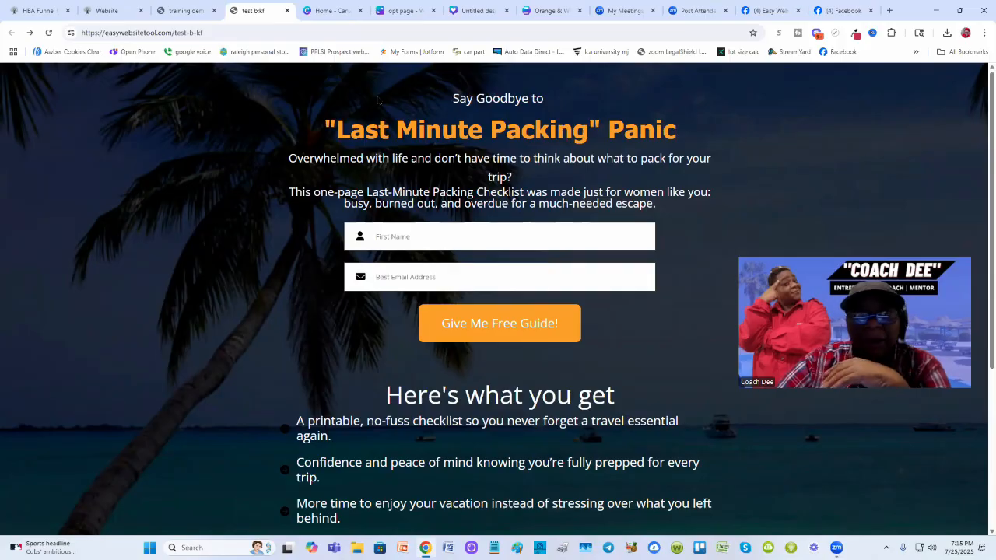
click(185, 11)
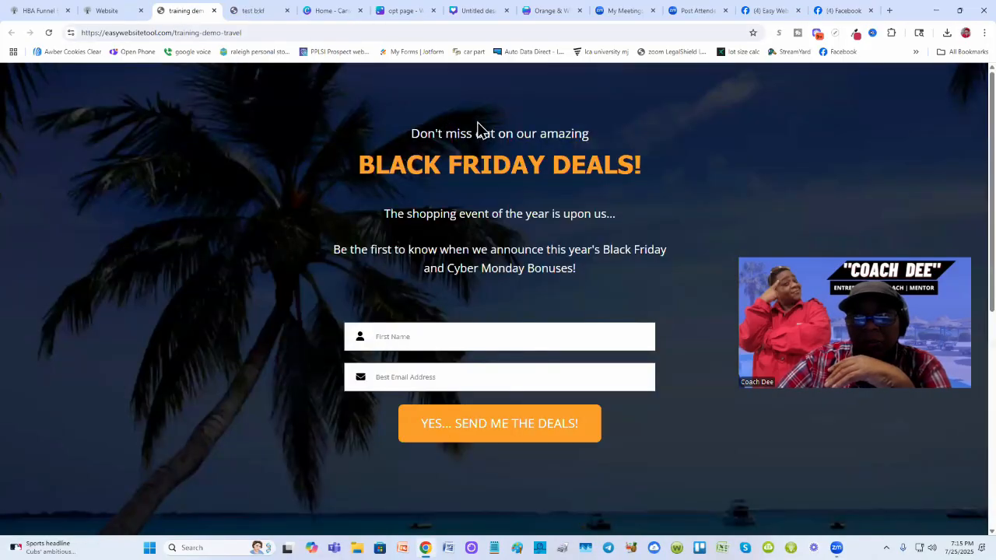
click(114, 10)
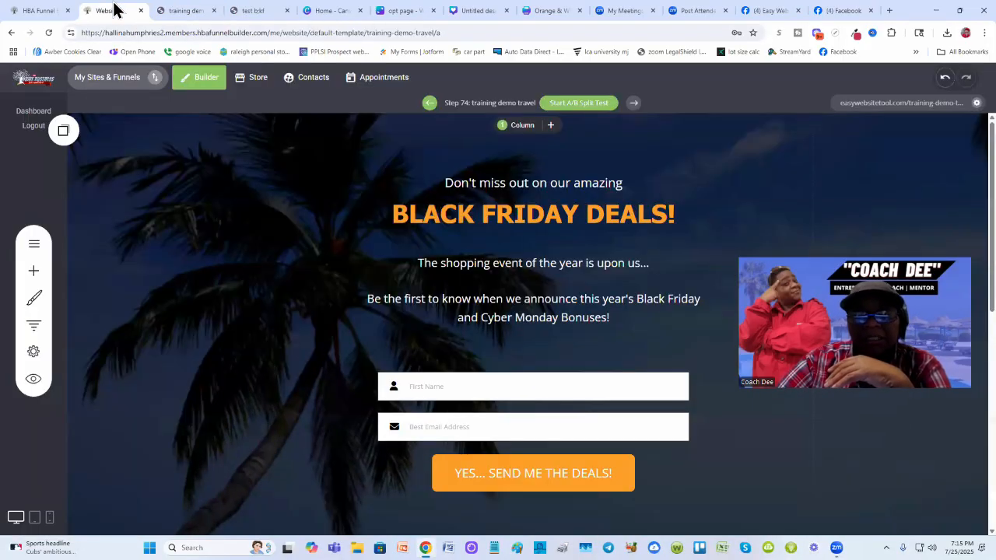
- Replace the top line of text with "Say Goodbye to"
click(514, 188)
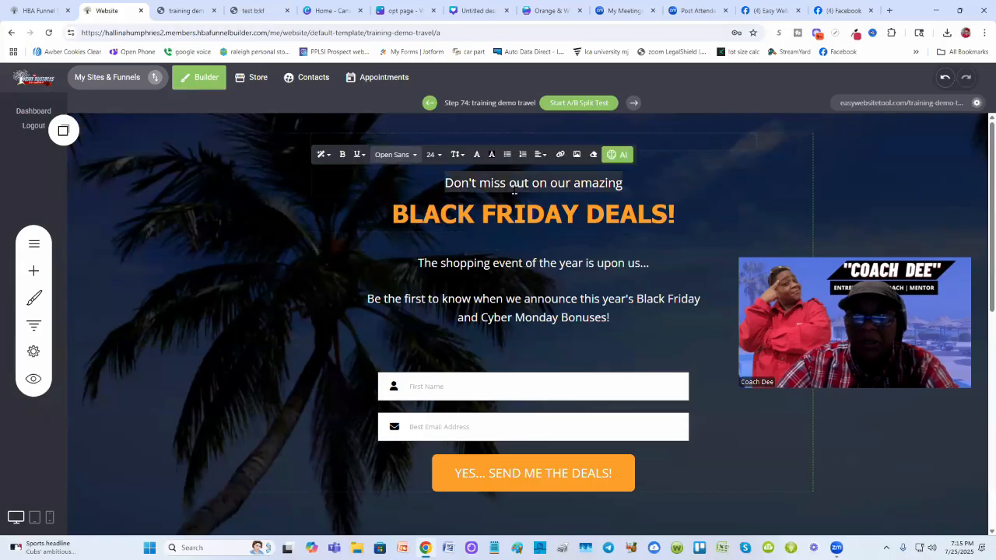
click(529, 195)
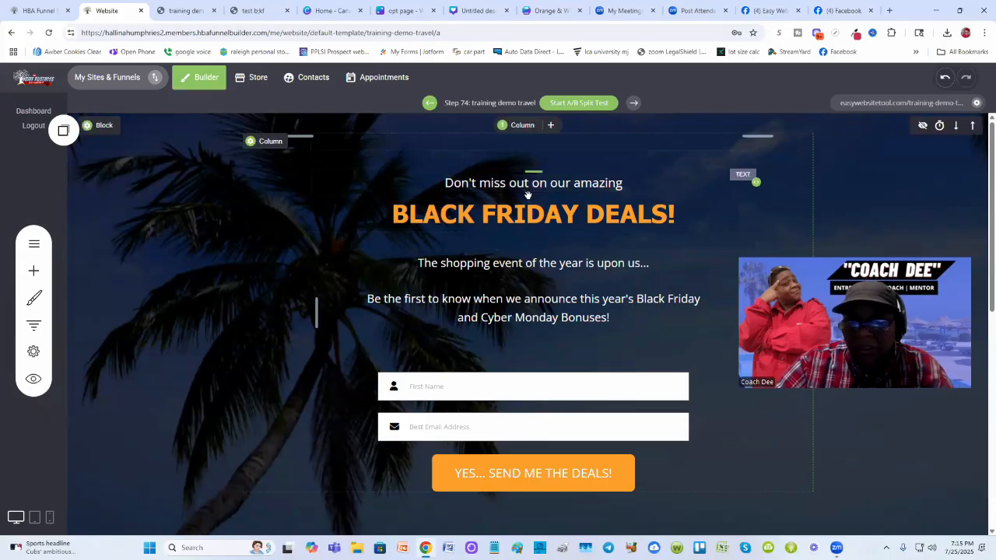
click(505, 184)
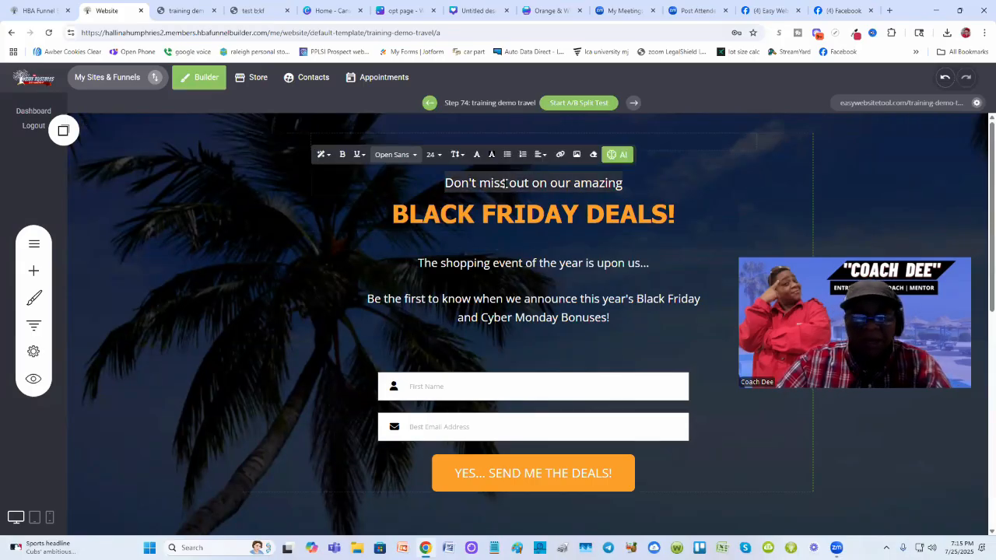
text(Sa)
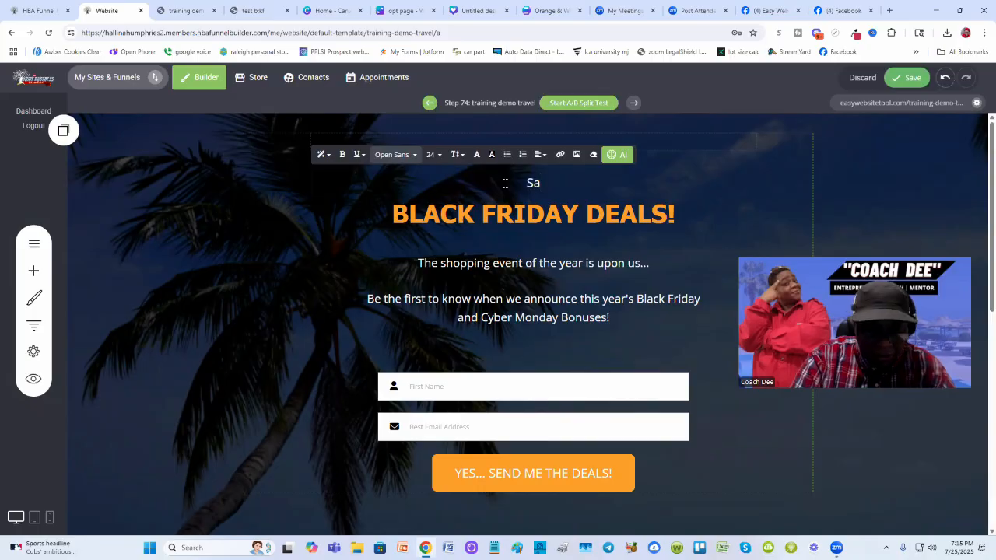
text(y Goodby)
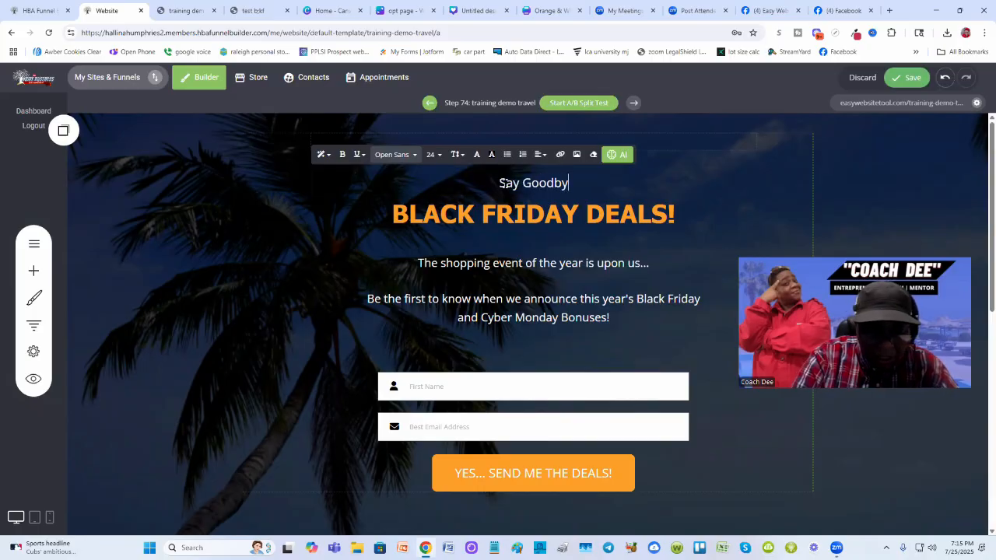
text(e to)
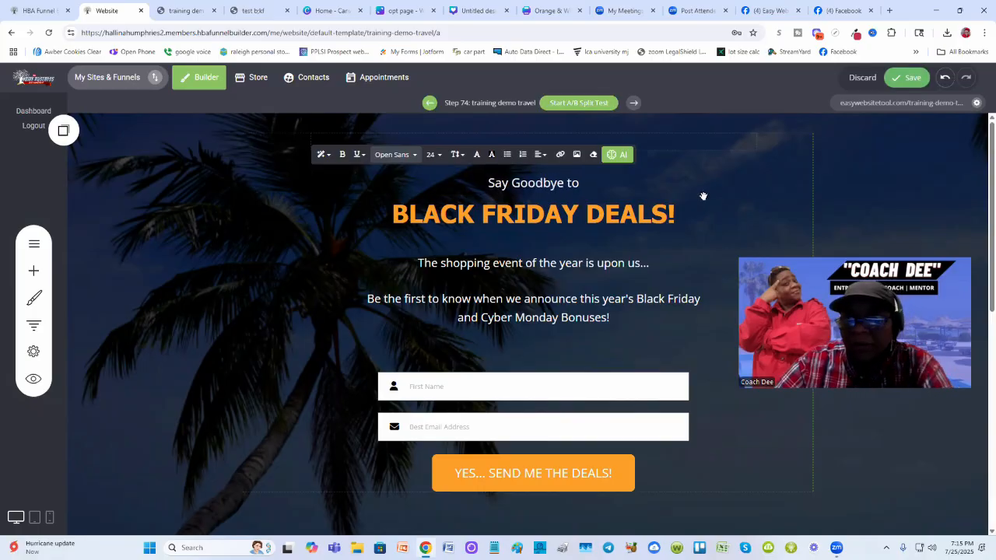
- Shrink the spacer above the top line of text and save the page
click(907, 79)
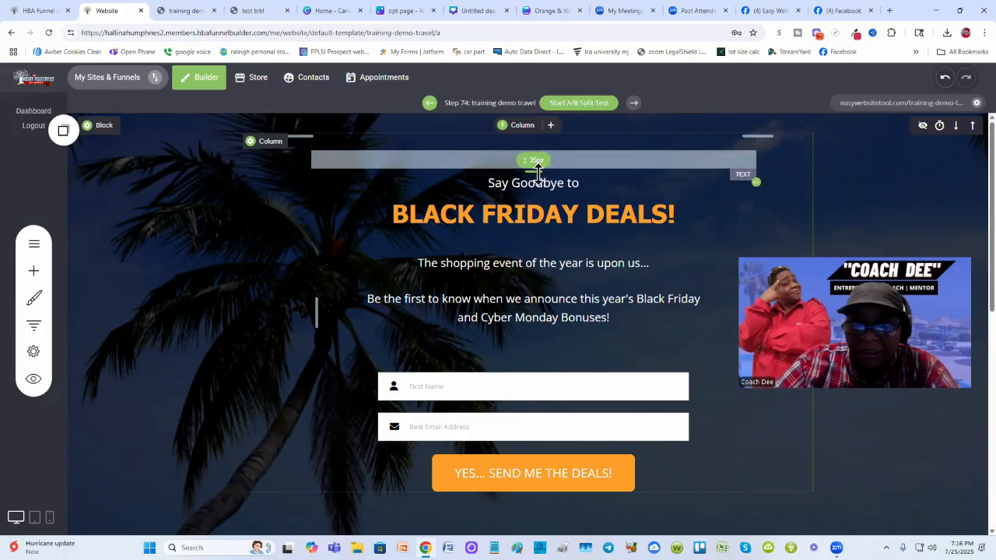
drag(537, 170, 544, 148)
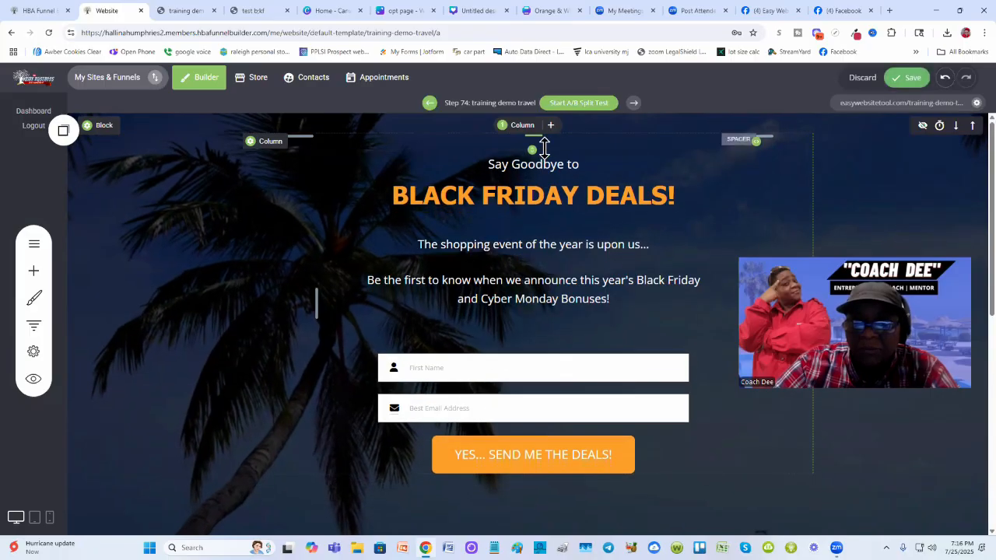
click(906, 77)
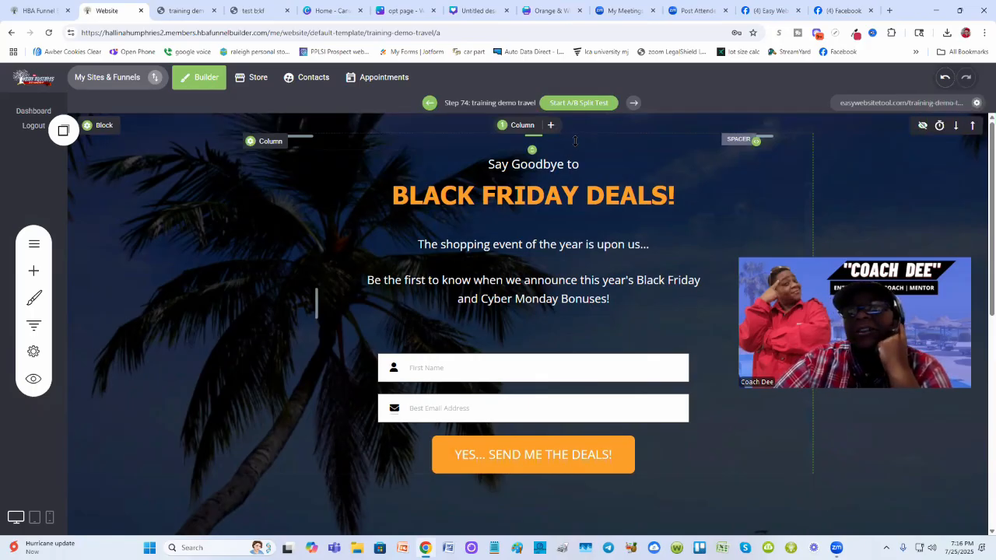
- Reload the live training demo page and compare it with the test opt-in page
click(185, 11)
click(51, 33)
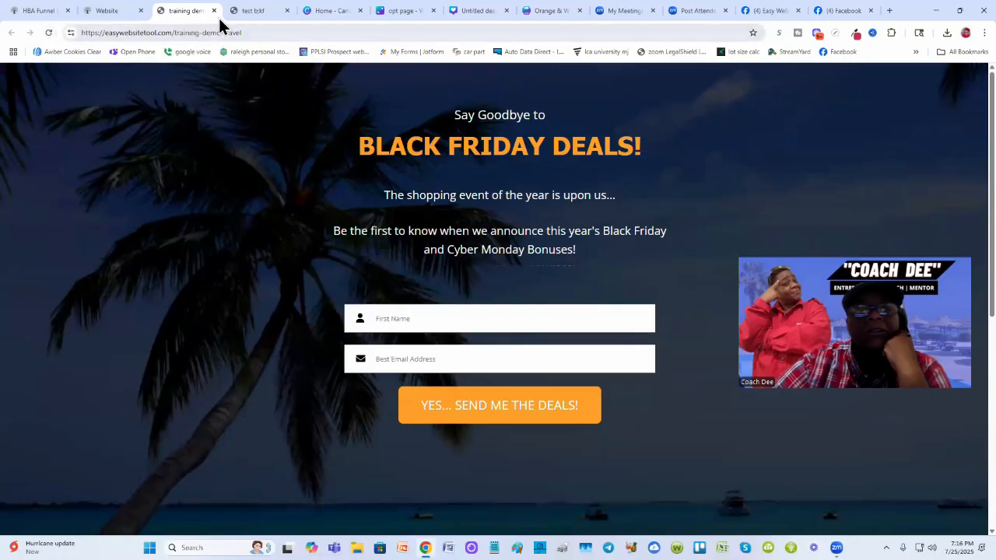
click(251, 12)
click(180, 10)
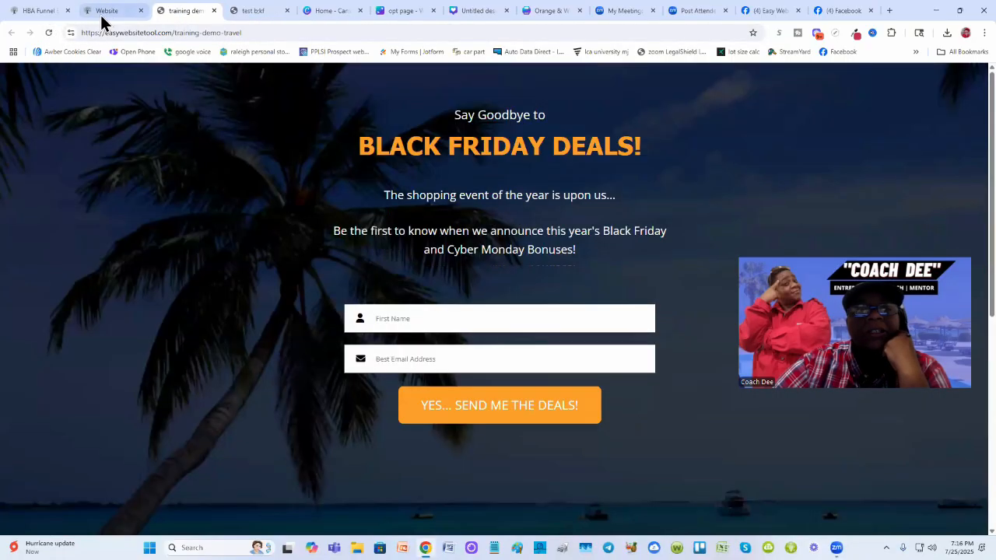
click(105, 10)
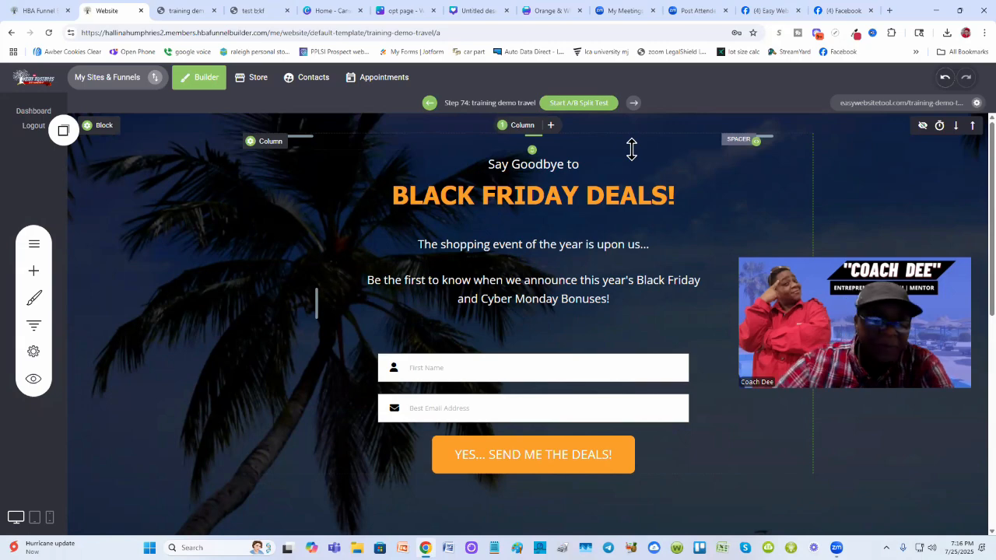
- Insert a spacer widget below the headline, then delete it
click(34, 271)
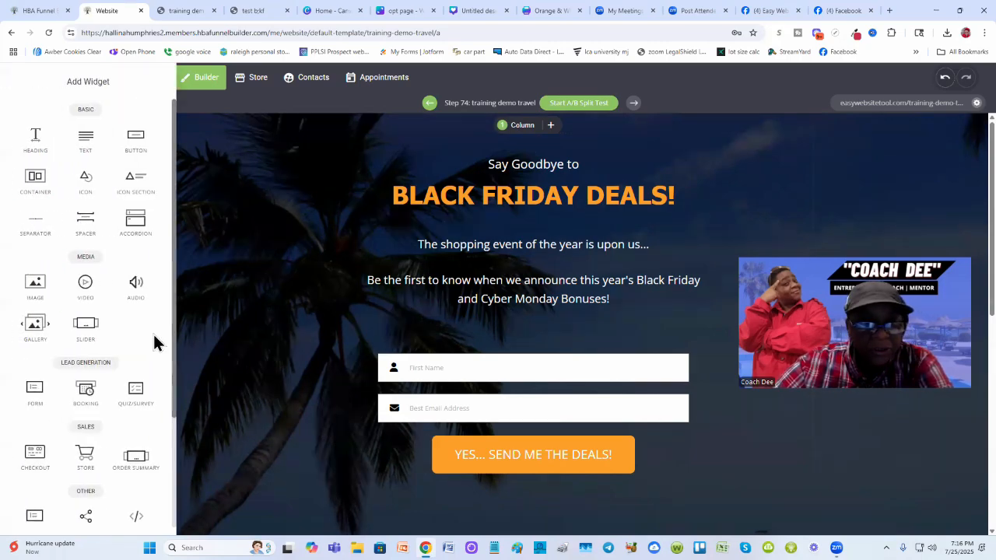
drag(77, 225, 543, 229)
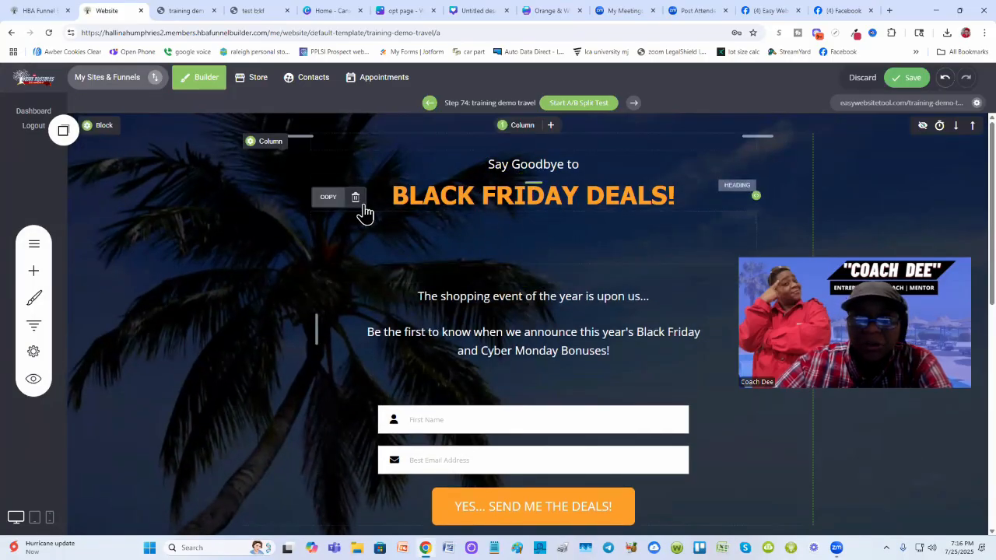
click(355, 198)
click(532, 285)
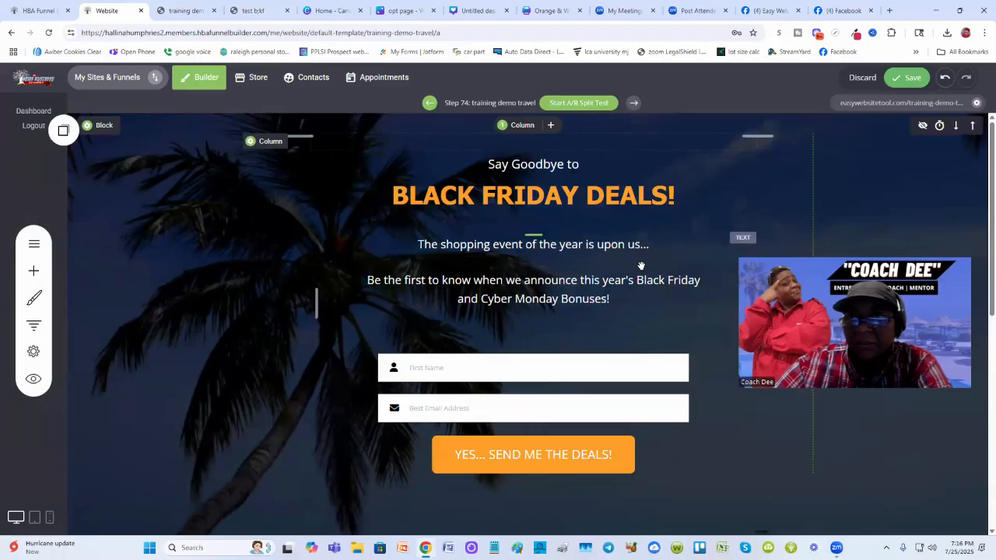
- Delete the spacer above the top line of text and save the page
click(579, 143)
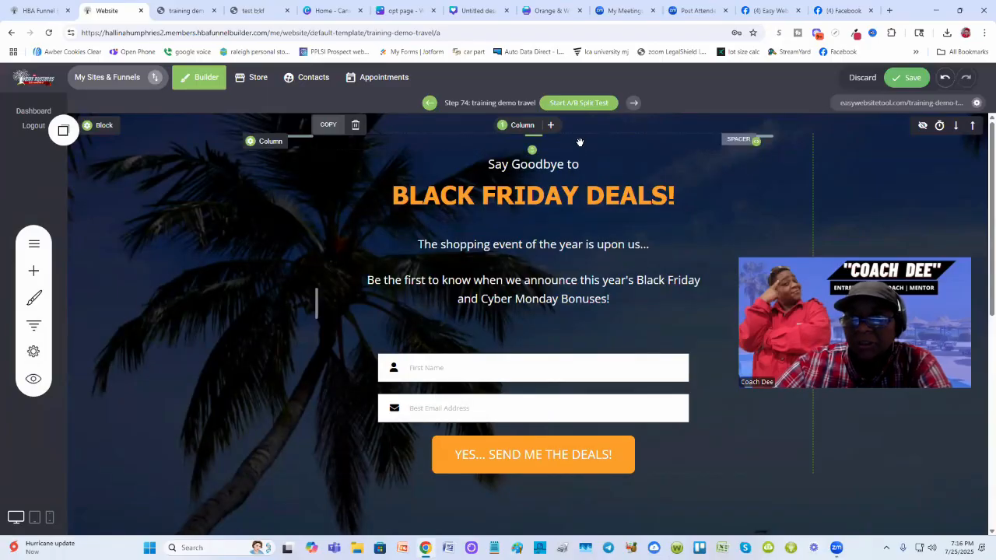
click(354, 124)
click(533, 287)
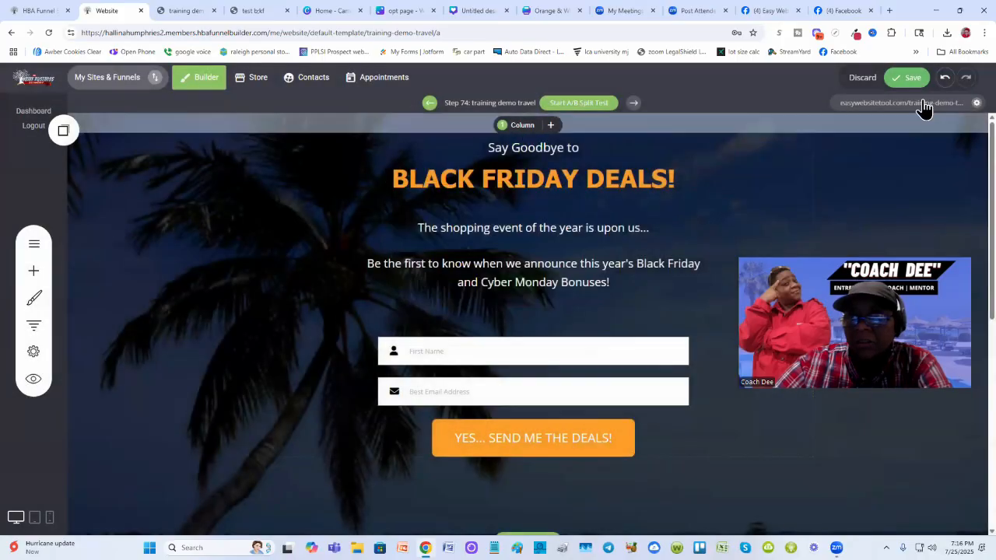
click(908, 77)
- Reload the live page and check it against the test opt-in page again
click(170, 10)
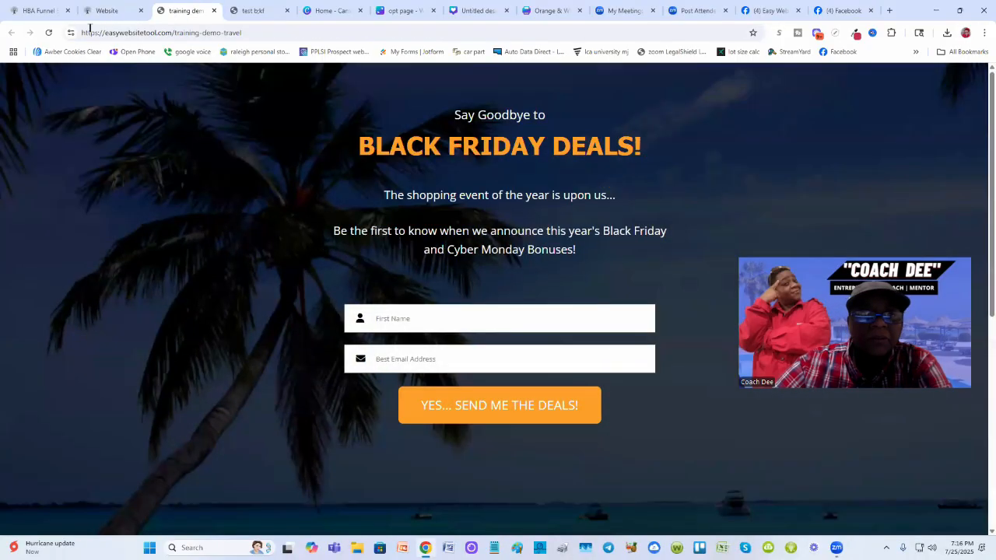
click(47, 34)
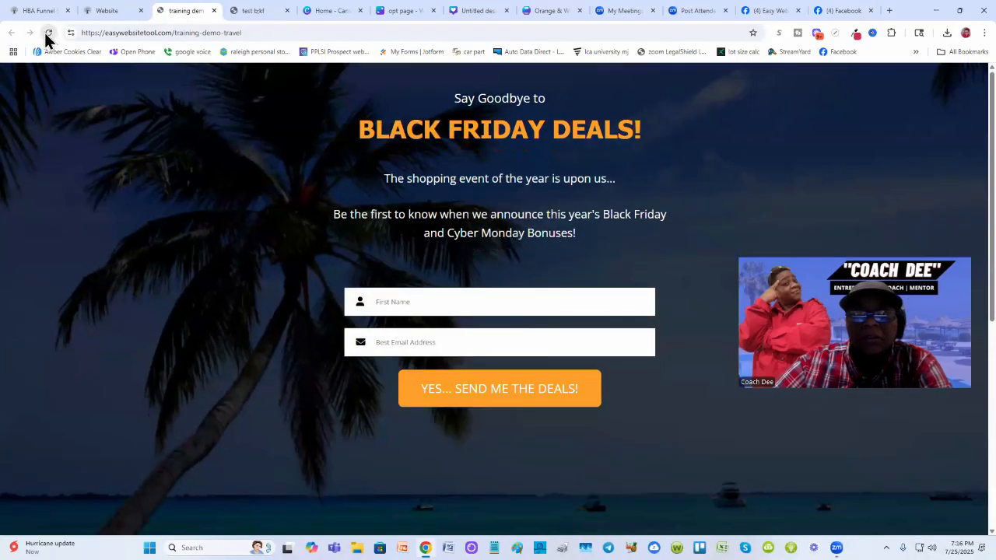
click(260, 11)
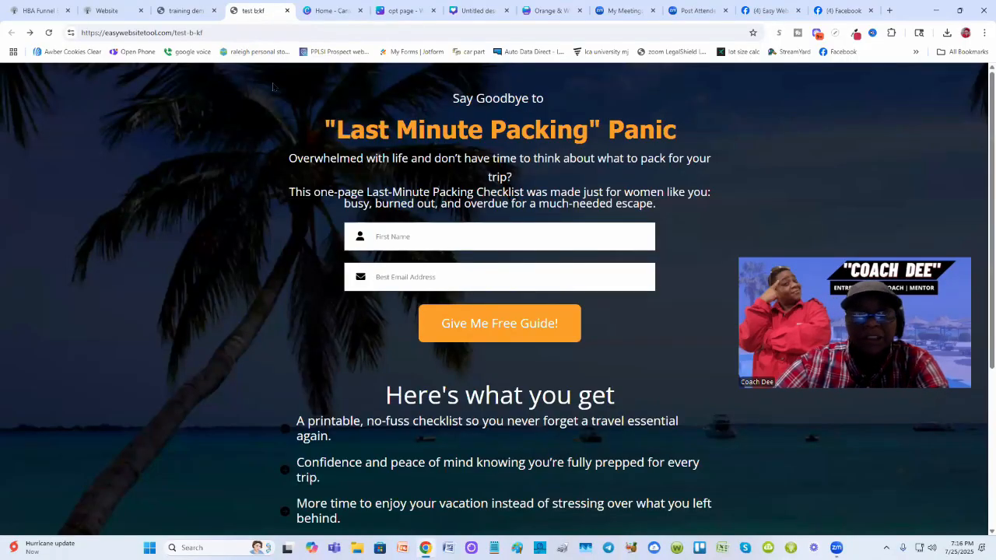
click(185, 13)
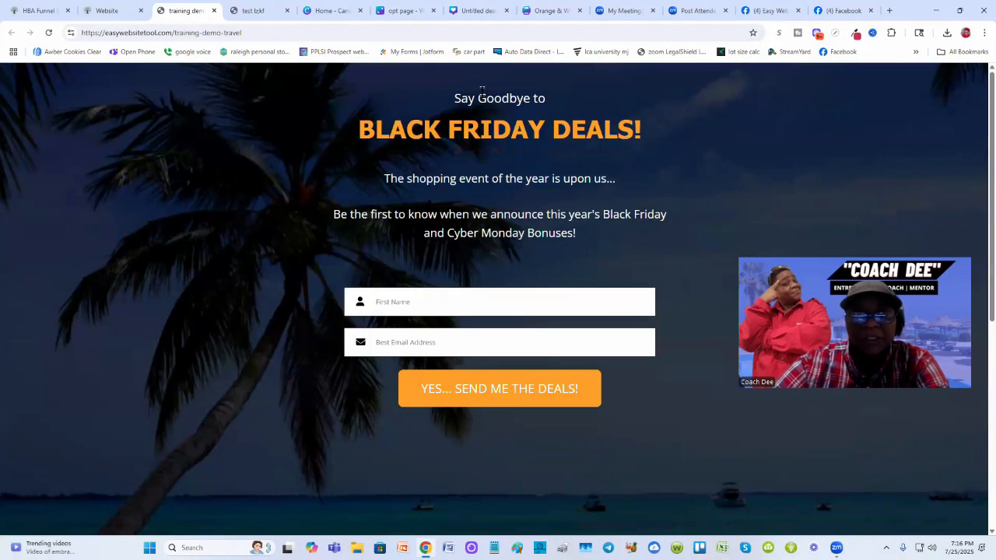
click(253, 12)
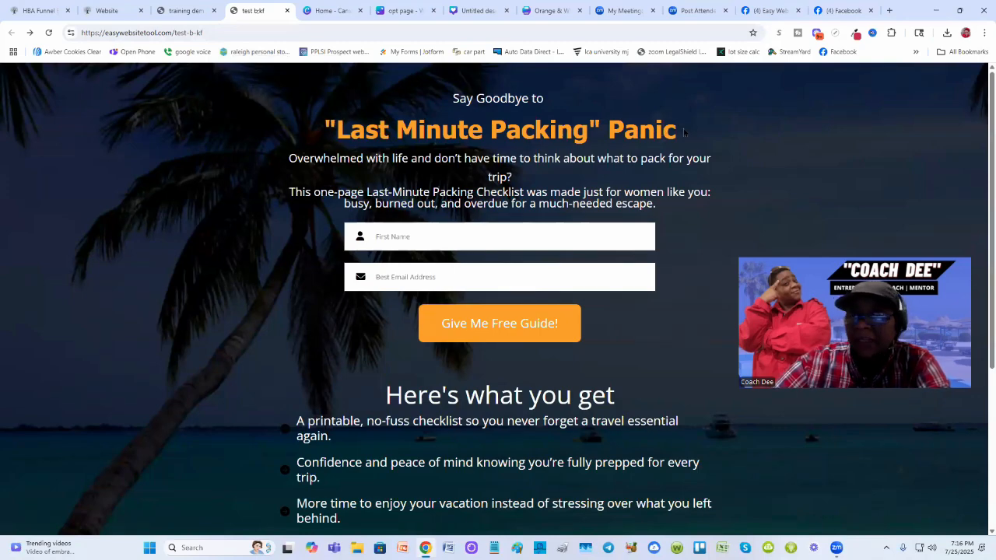
- Copy the "Last Minute Packing" Panic headline from the test page, paste it over the headline and save
drag(679, 134, 322, 134)
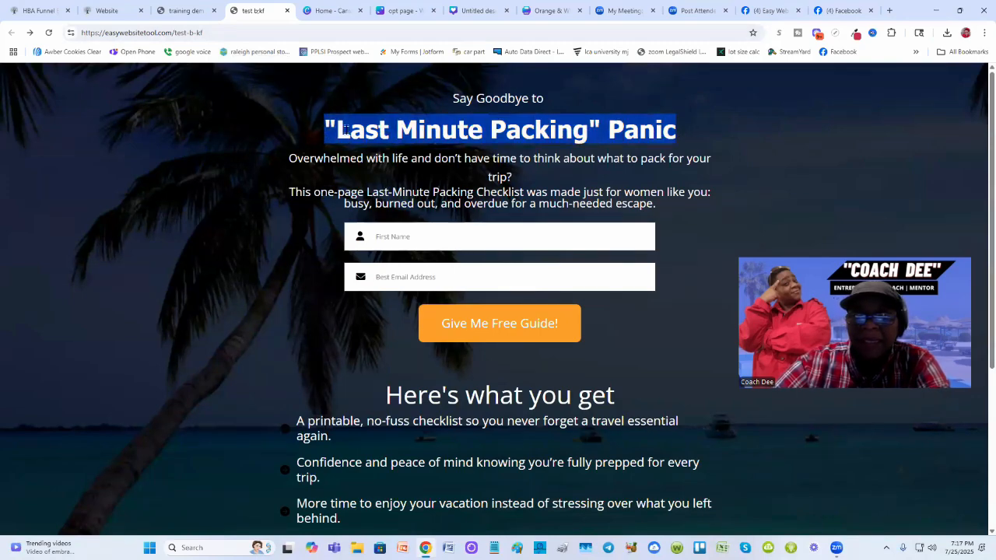
right_click(349, 137)
click(361, 147)
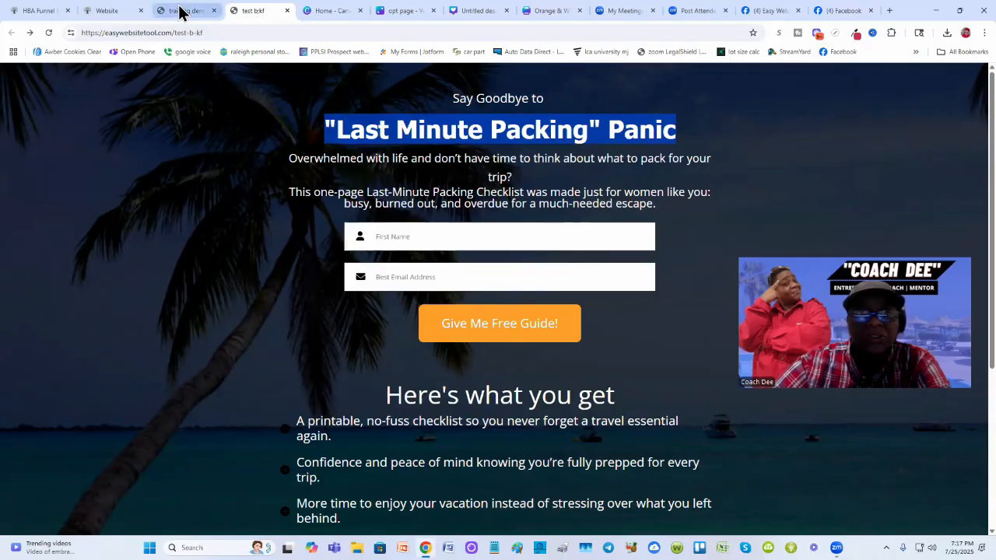
click(207, 179)
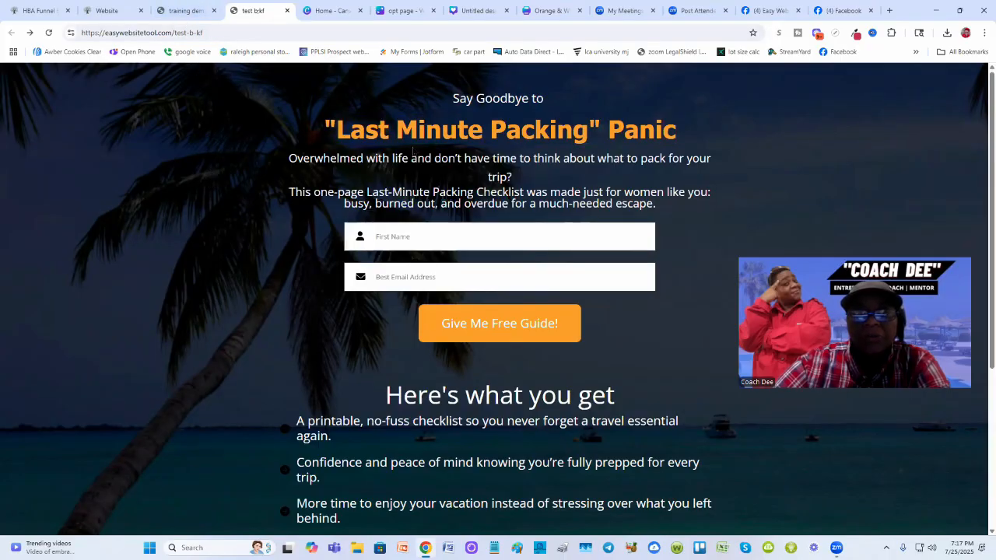
click(109, 11)
click(490, 181)
key(ctrl+a)
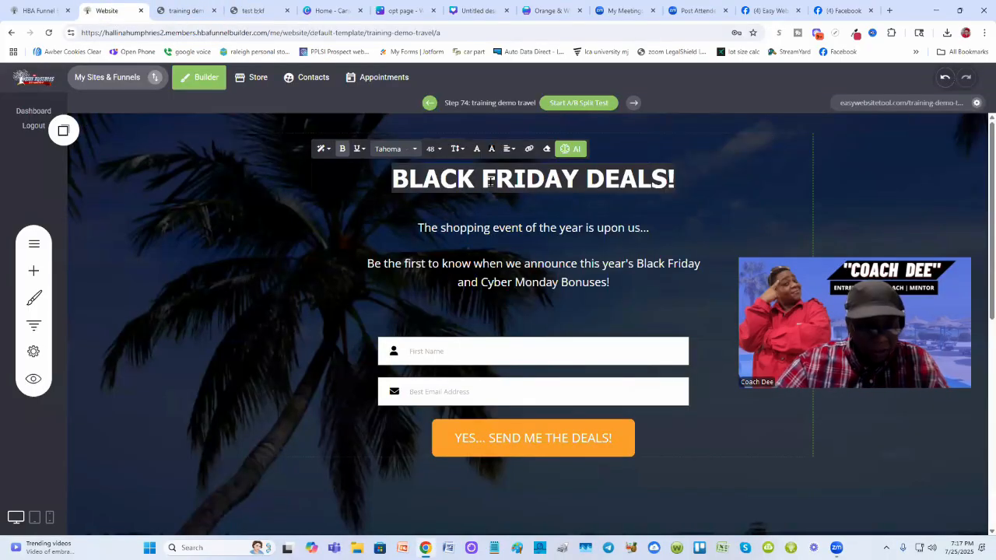
key(ctrl+v)
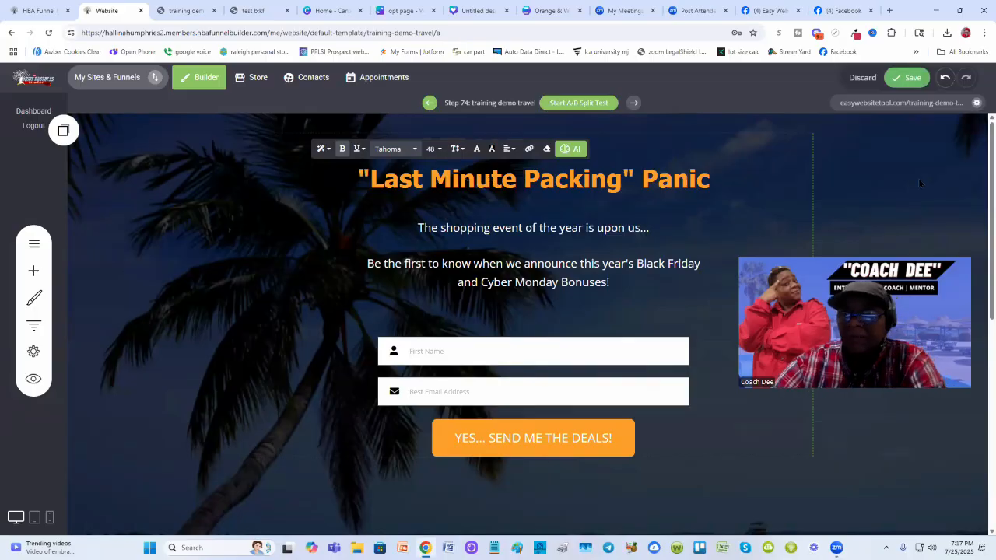
click(907, 78)
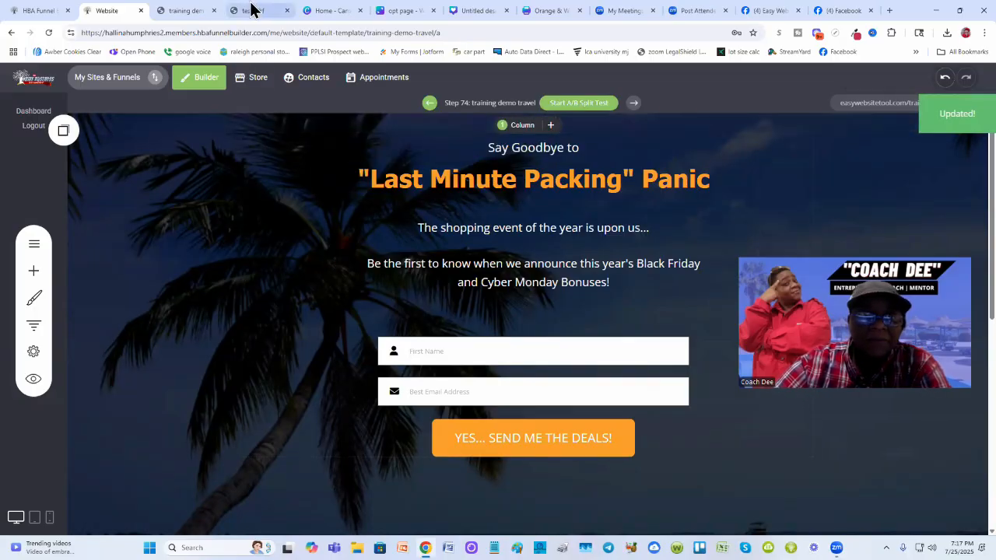
- Reload the live page, scroll through it and compare it with the test opt-in page
click(178, 9)
click(49, 32)
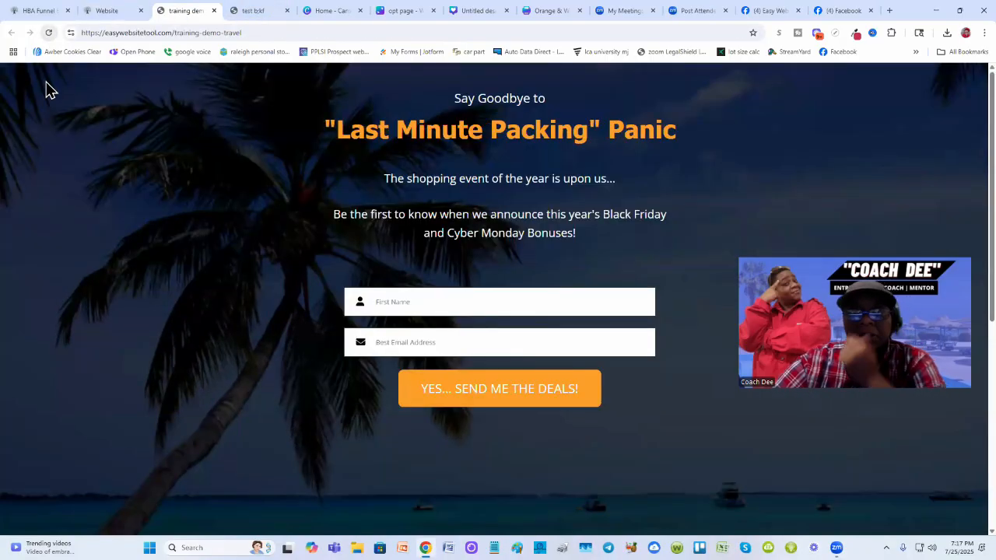
scroll(178, 199, down, 5)
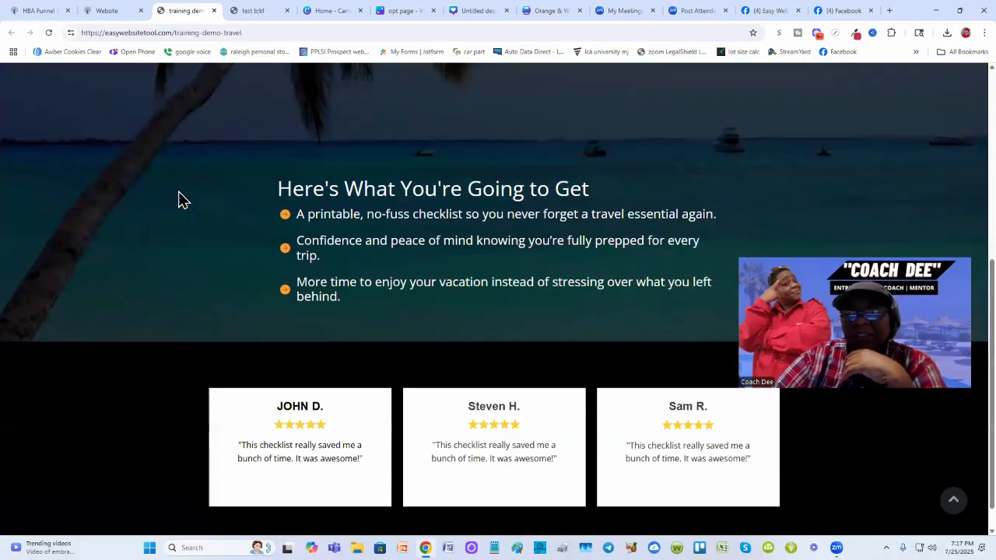
scroll(179, 200, up, 5)
scroll(178, 200, down, 6)
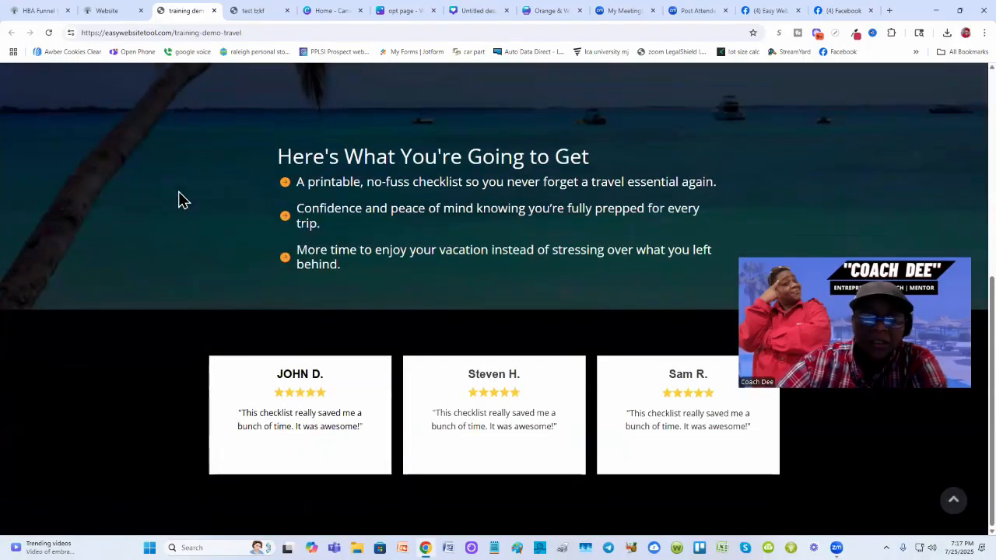
scroll(178, 200, up, 1)
scroll(178, 200, down, 1)
scroll(179, 199, up, 5)
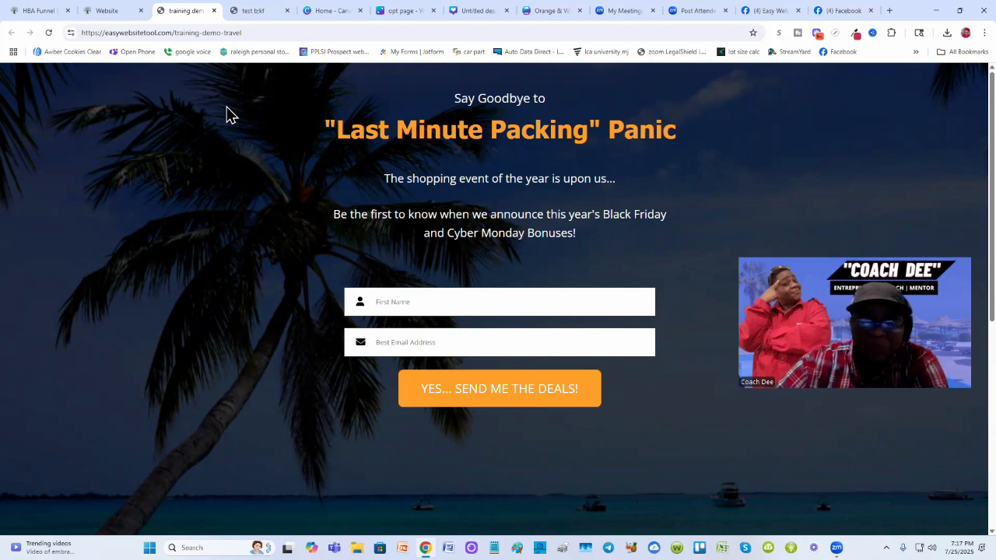
click(249, 16)
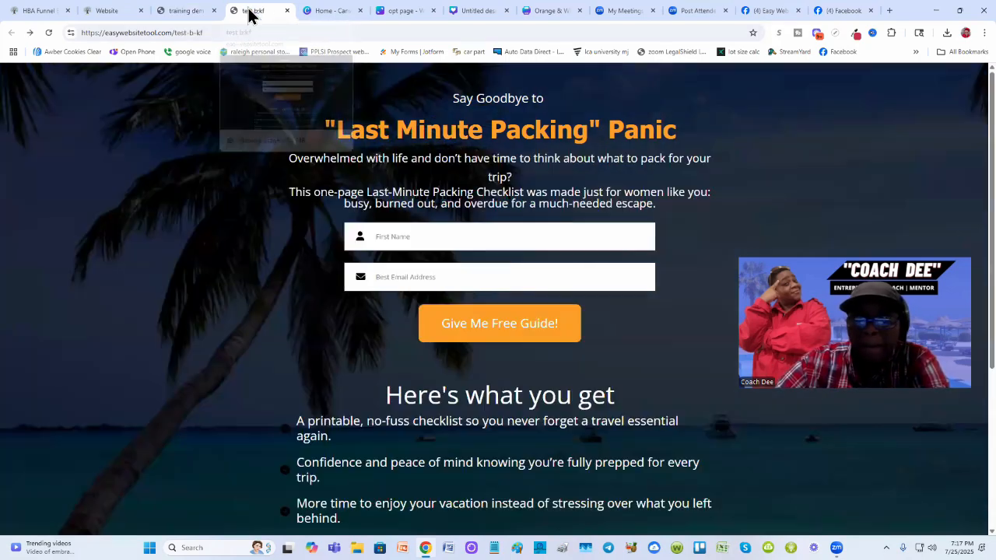
click(178, 12)
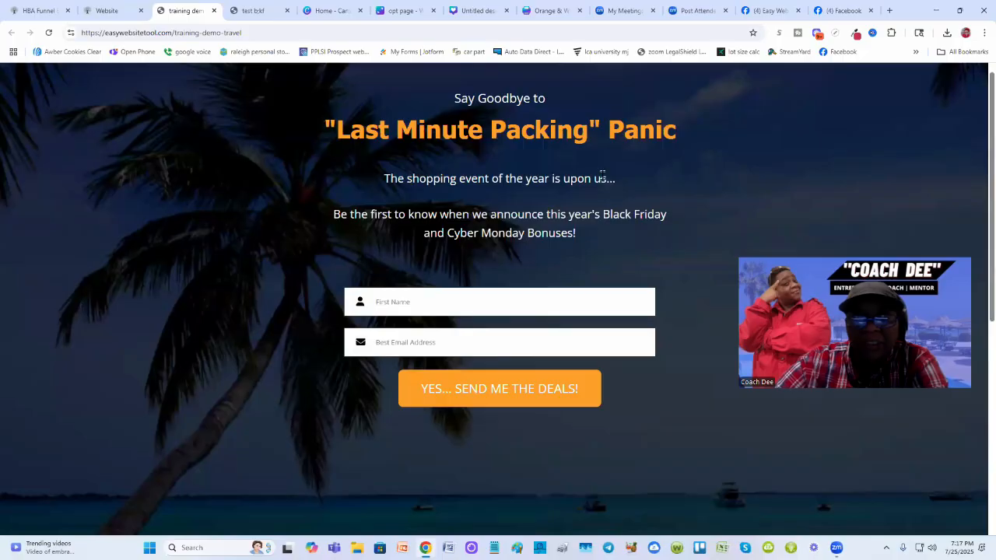
click(251, 10)
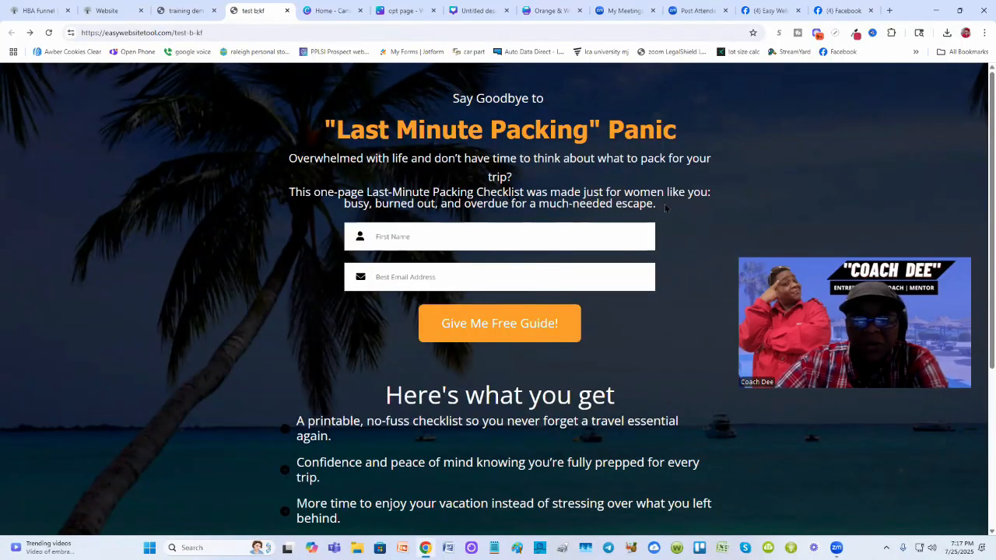
- Copy the description paragraphs below the headline on the test opt-in page
drag(662, 195, 288, 159)
right_click(315, 162)
click(330, 172)
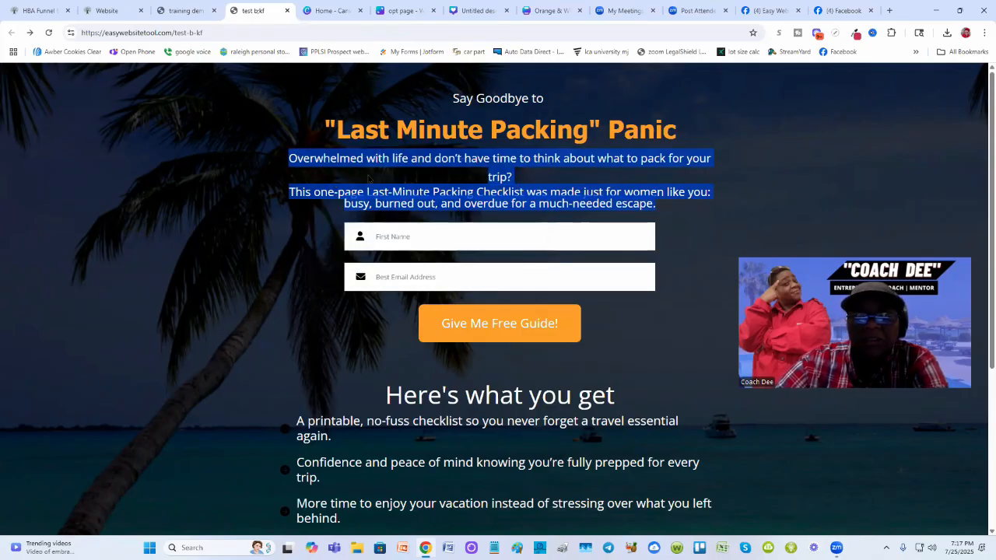
click(173, 9)
click(107, 10)
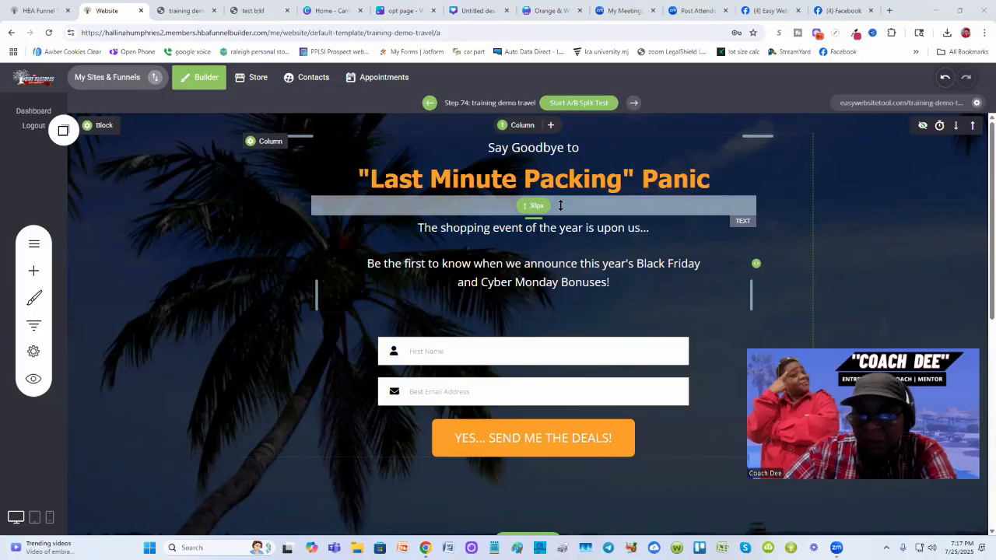
- Shrink the spacer below the headline and save the page
drag(561, 201, 560, 184)
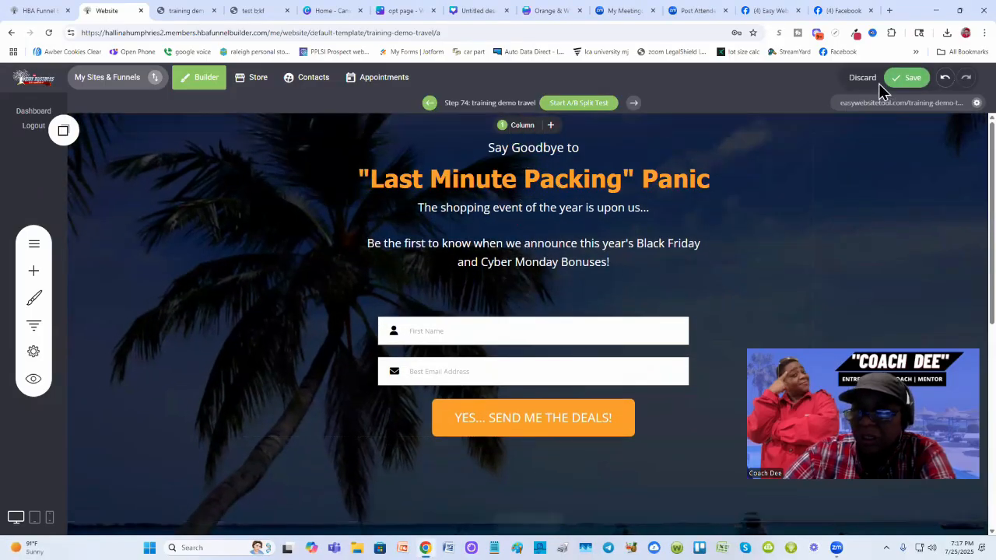
drag(542, 193, 566, 189)
click(906, 77)
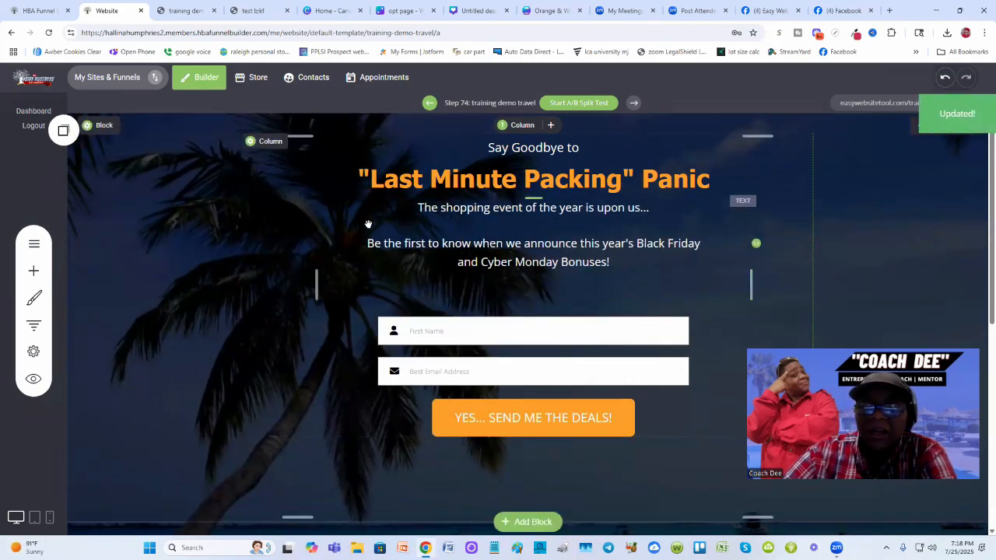
- Paste the copied description paragraphs over the existing subtext below the headline and save the page
click(510, 208)
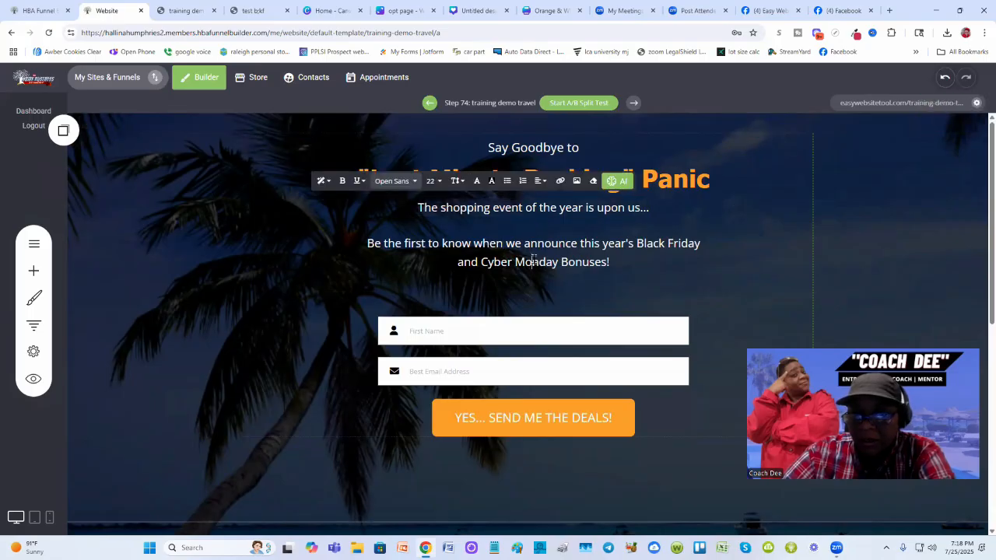
drag(528, 238, 408, 205)
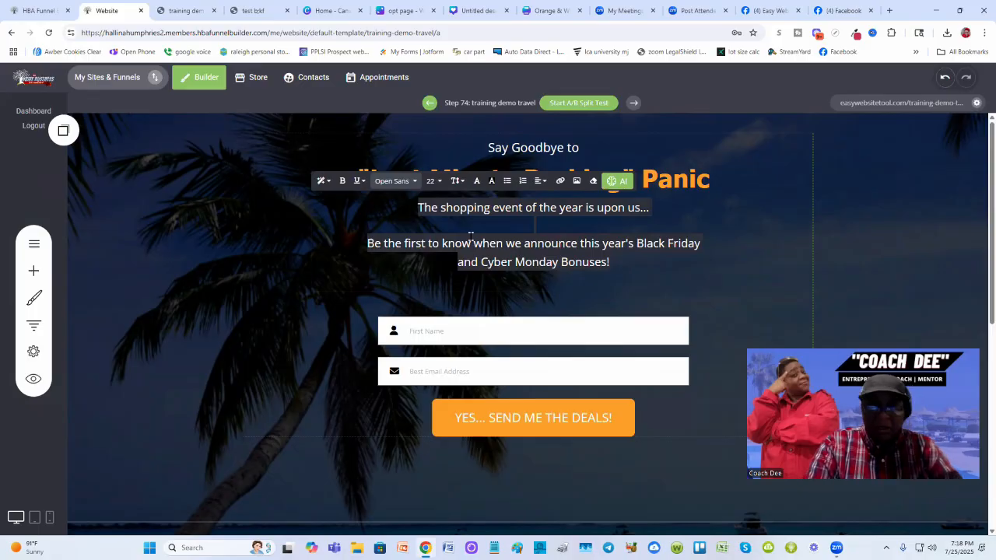
key(ctrl+v)
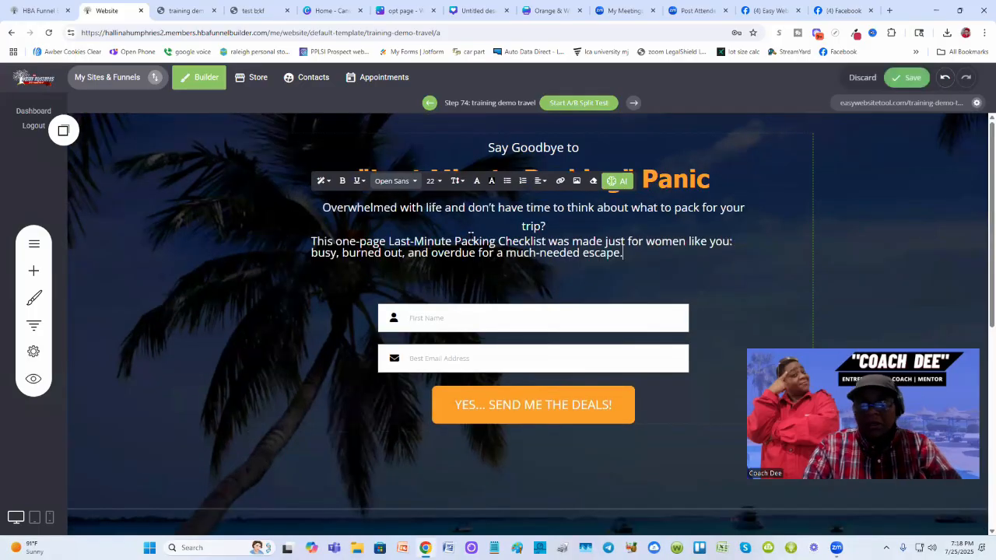
click(911, 84)
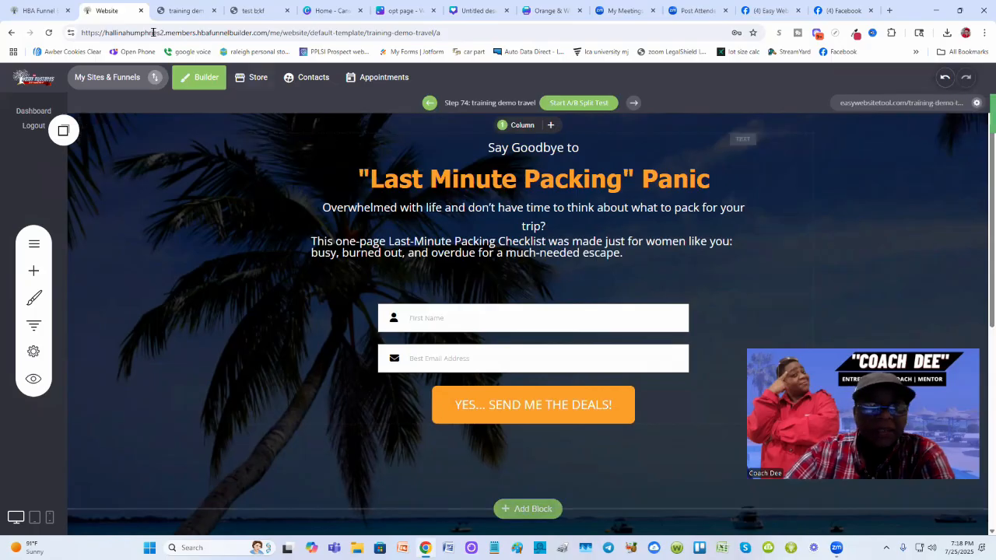
- Reload the live page and check its description text against the test opt-in page
click(176, 10)
click(48, 32)
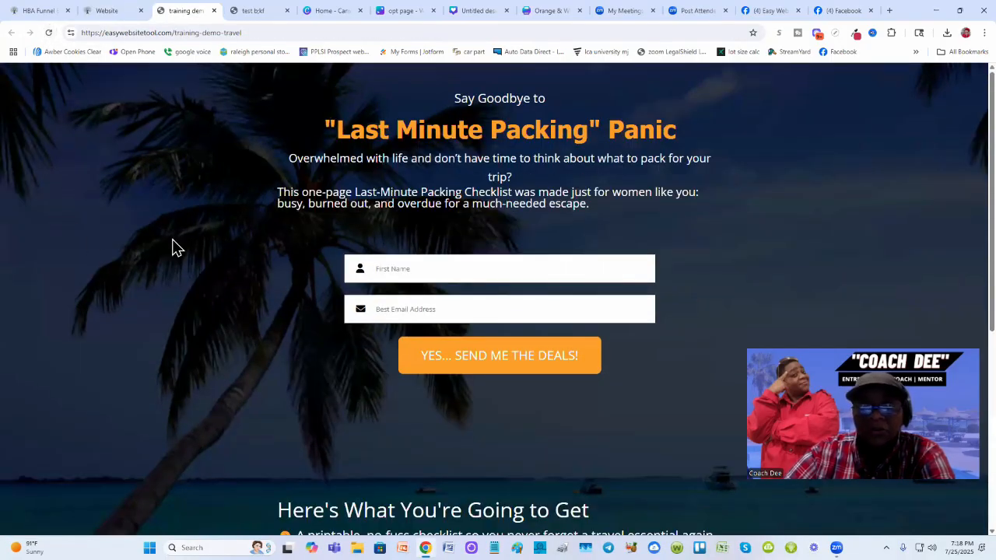
click(249, 11)
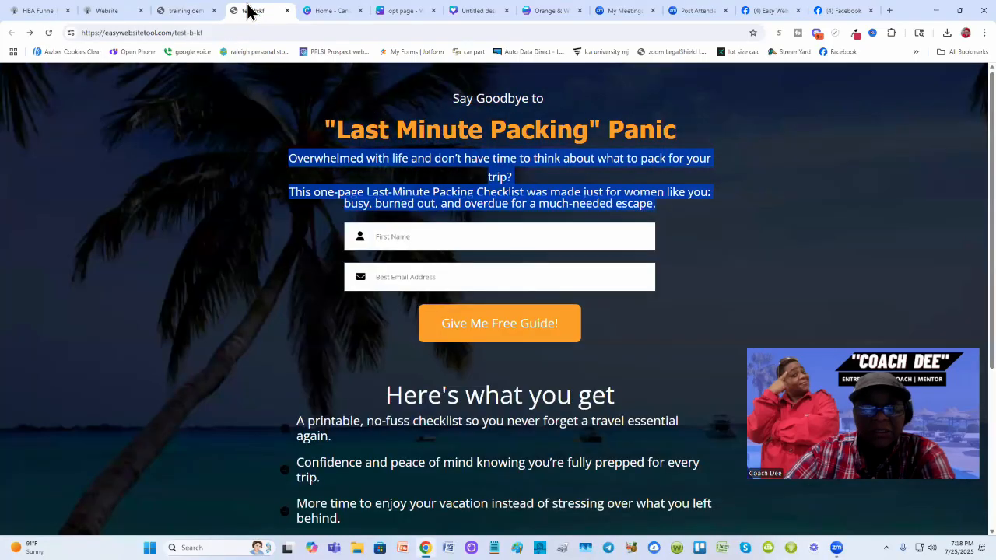
click(161, 219)
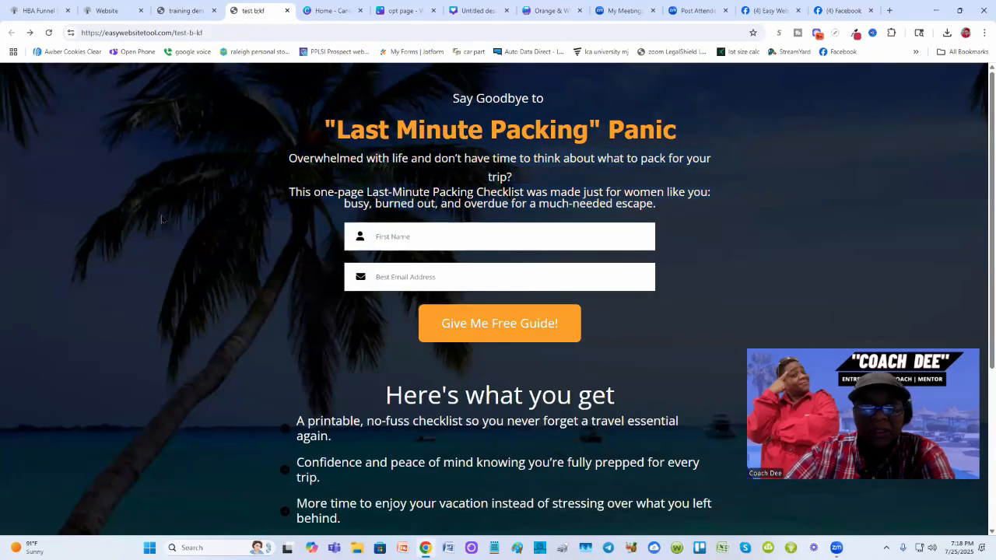
click(184, 11)
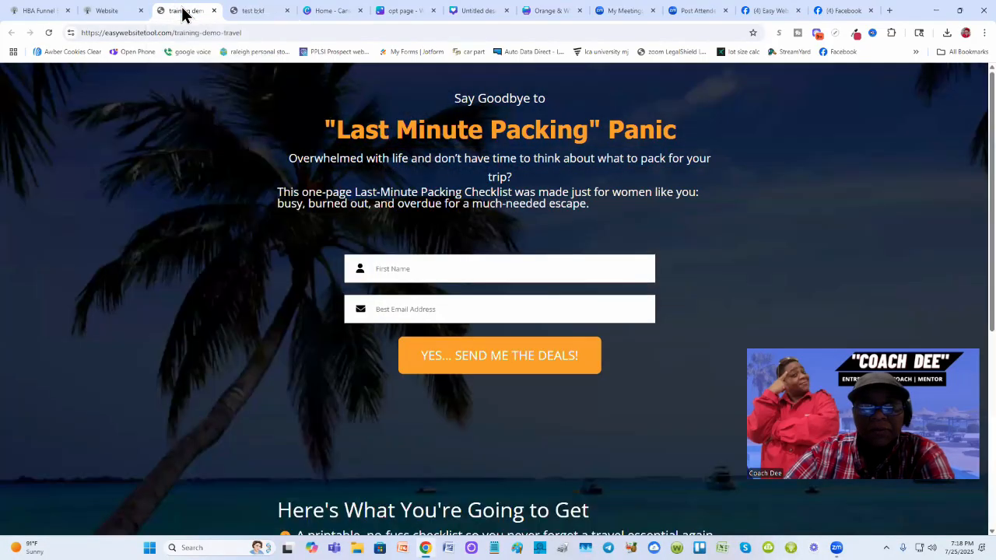
click(257, 11)
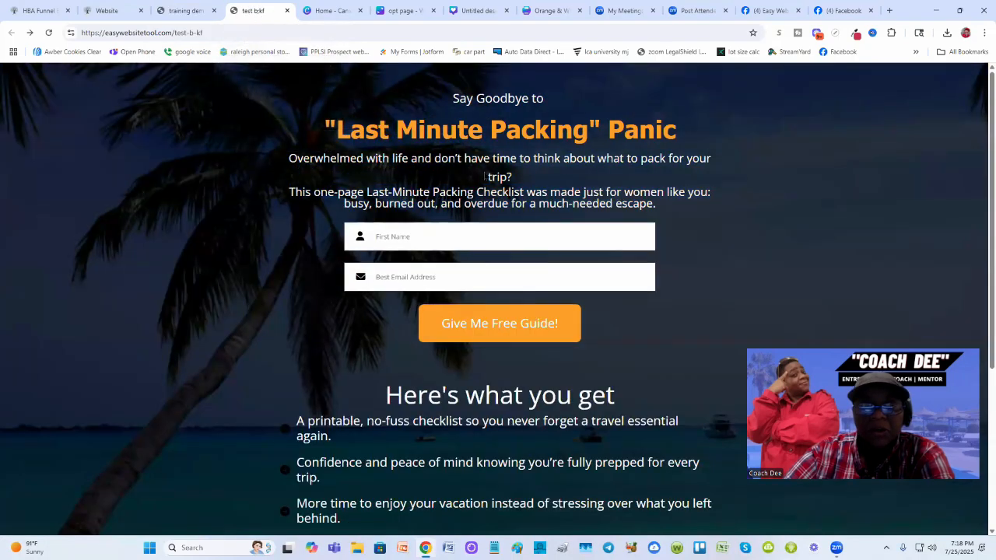
click(187, 12)
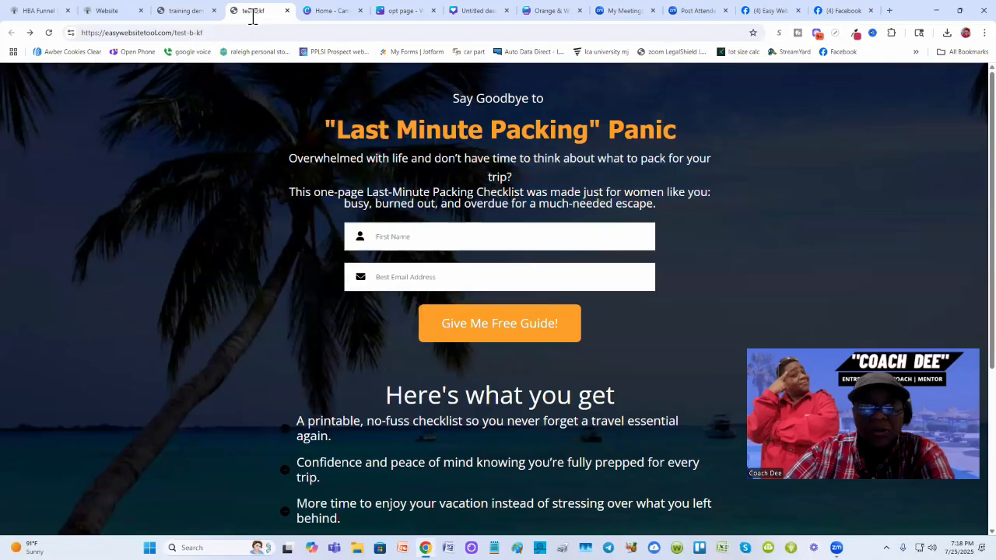
click(253, 11)
click(187, 11)
click(107, 11)
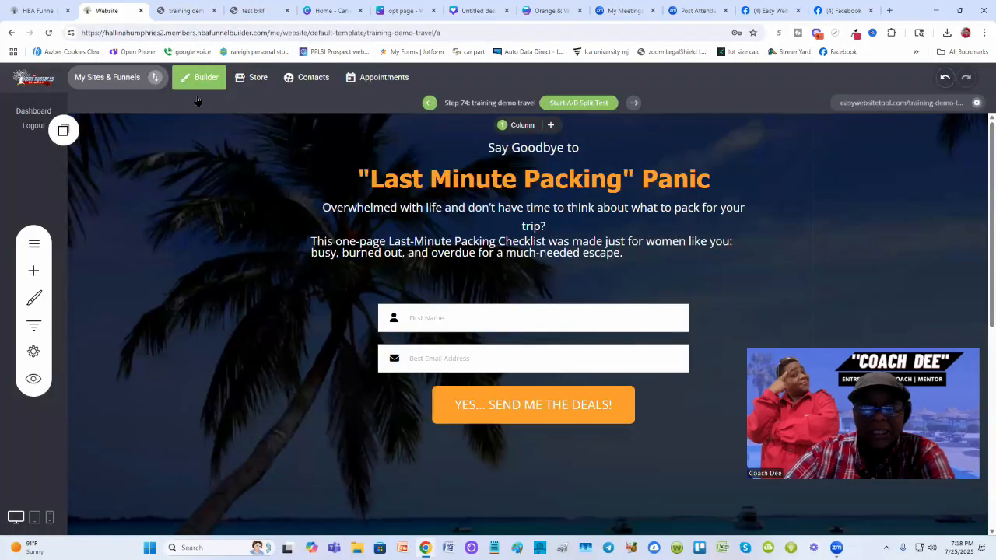
- Try centering the description paragraphs below the headline
mouse_move(339, 255)
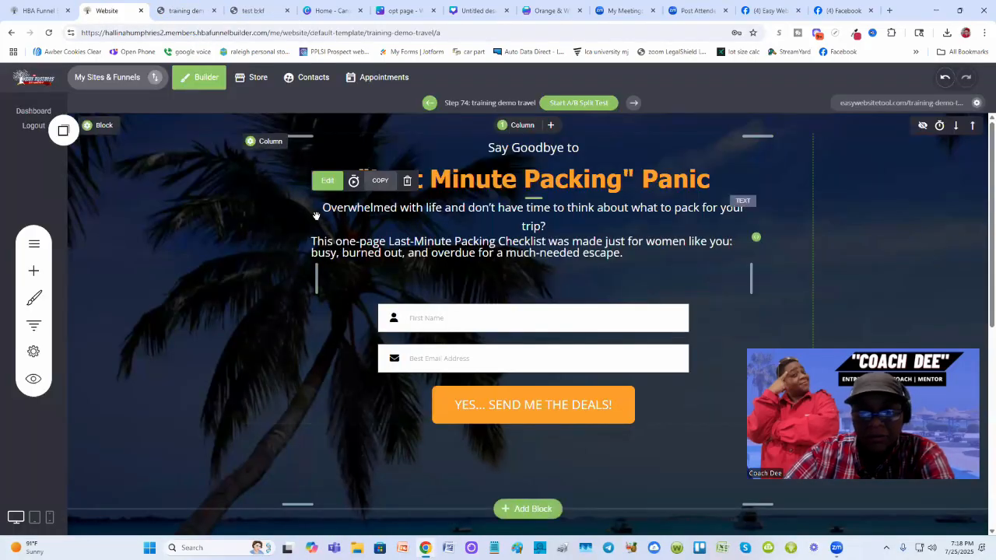
click(734, 246)
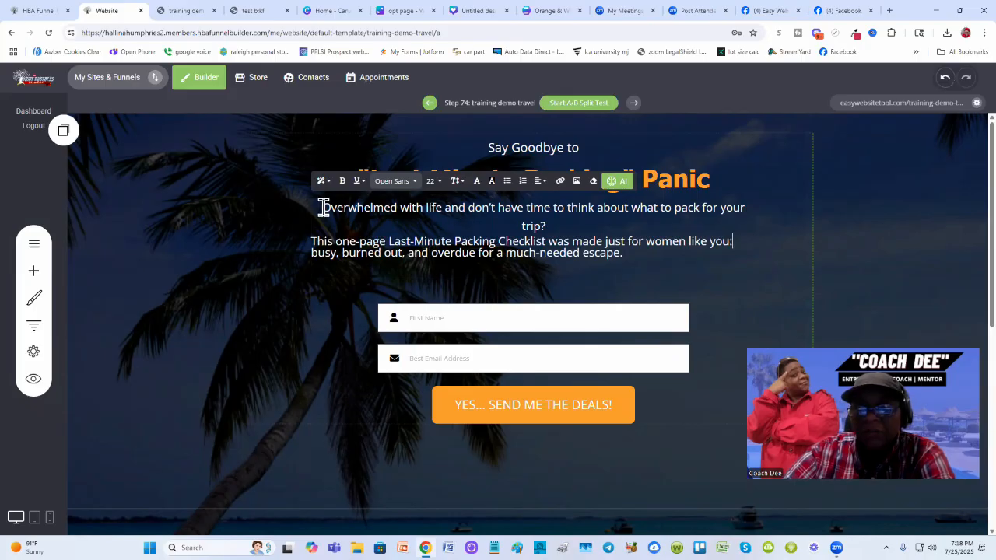
drag(322, 207, 551, 227)
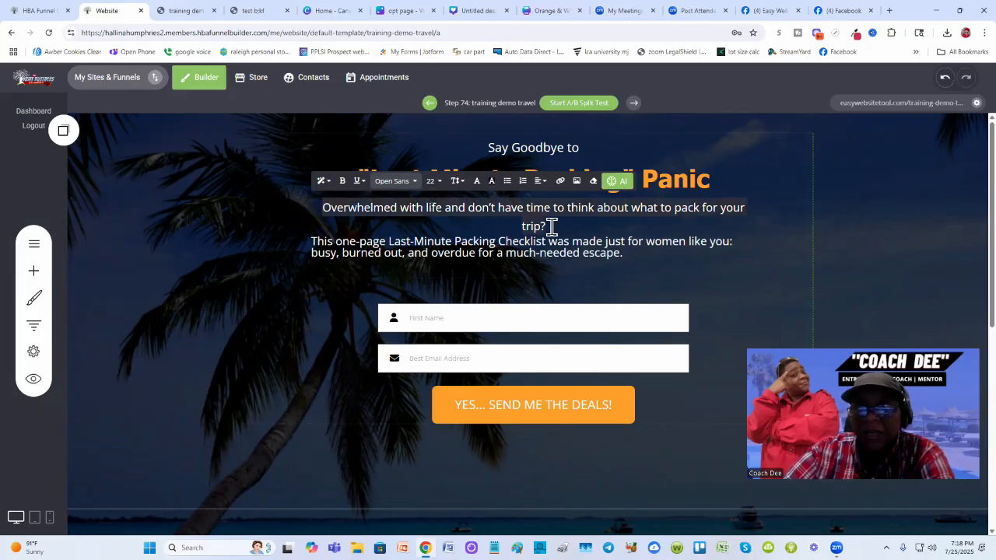
click(545, 184)
click(536, 240)
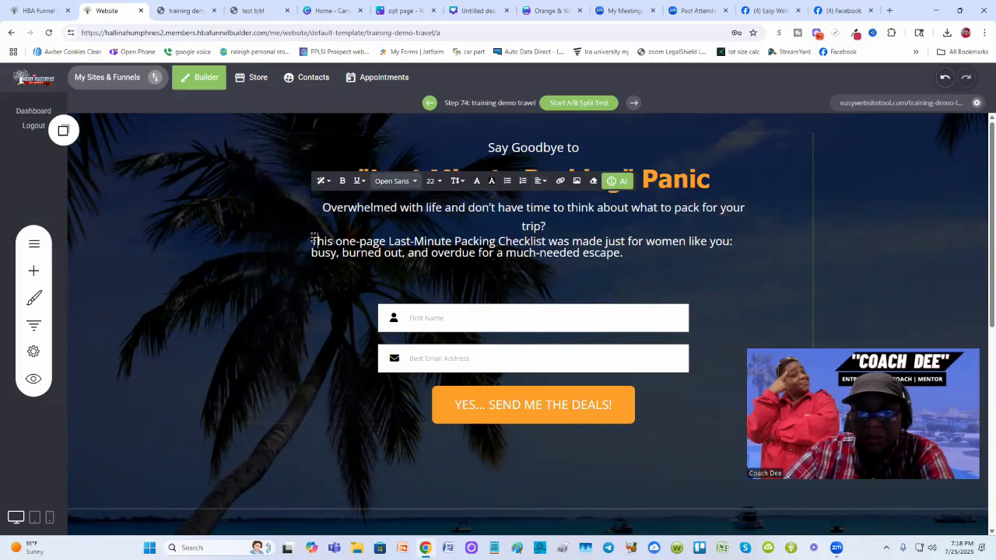
drag(314, 241, 604, 255)
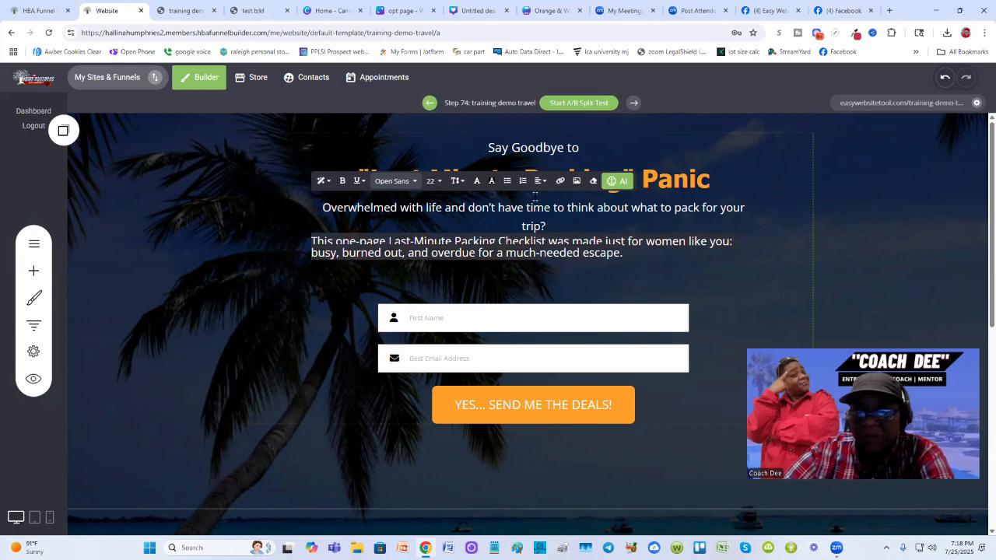
click(541, 182)
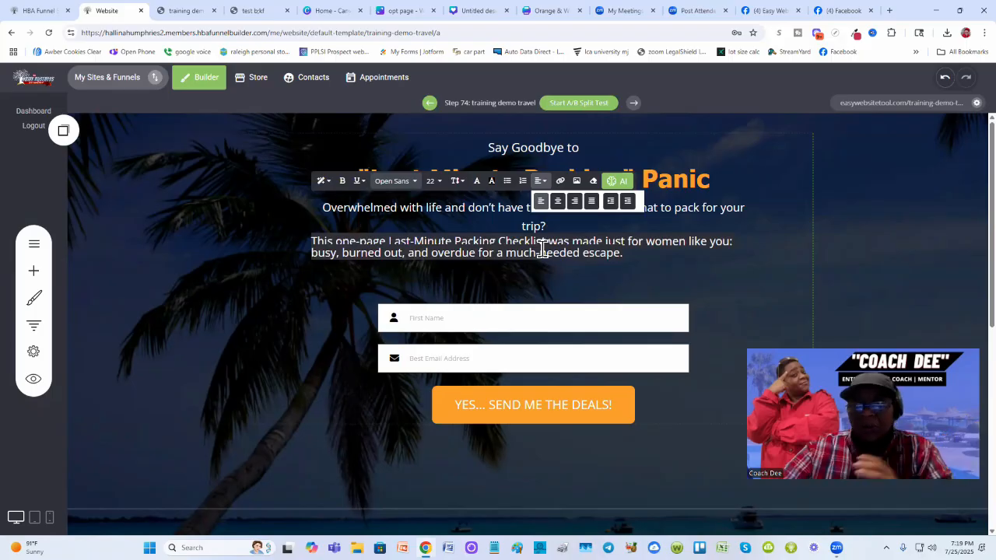
click(557, 200)
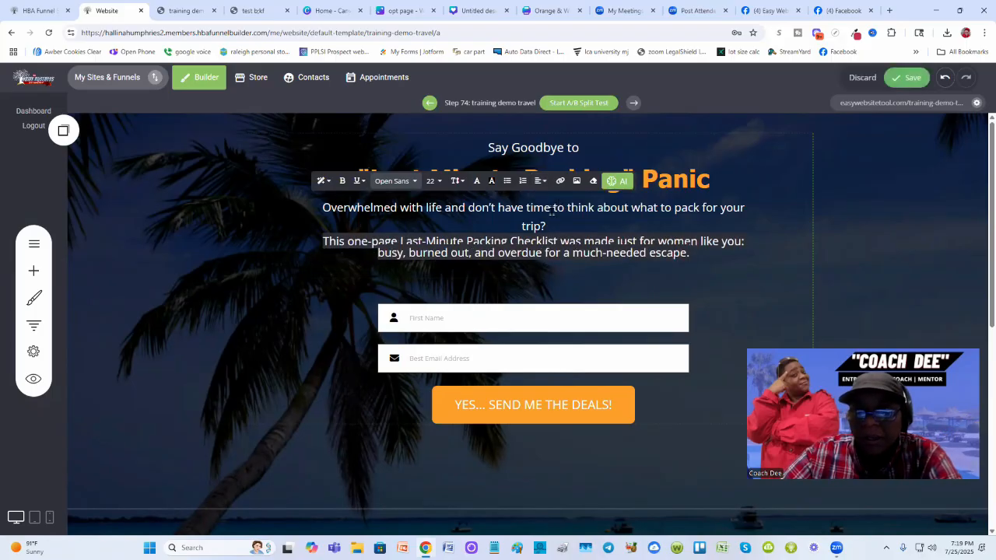
click(541, 181)
click(536, 201)
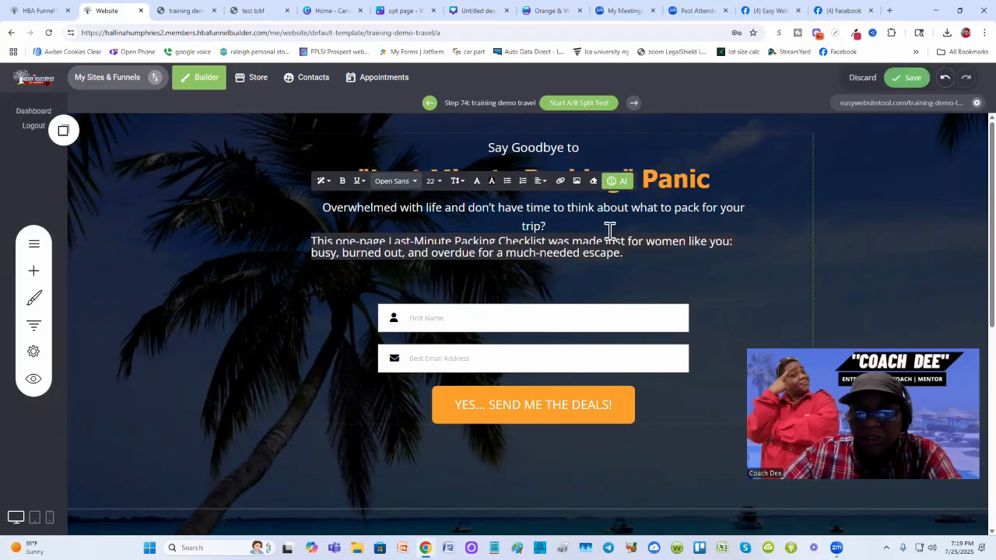
click(856, 248)
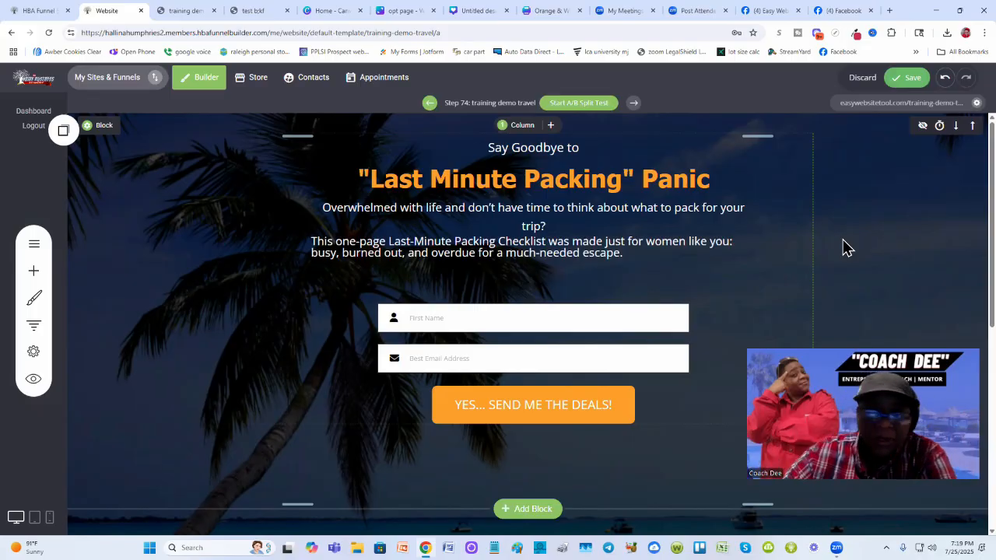
- Center the second description paragraph below the headline and save the page
click(325, 208)
drag(324, 208, 538, 218)
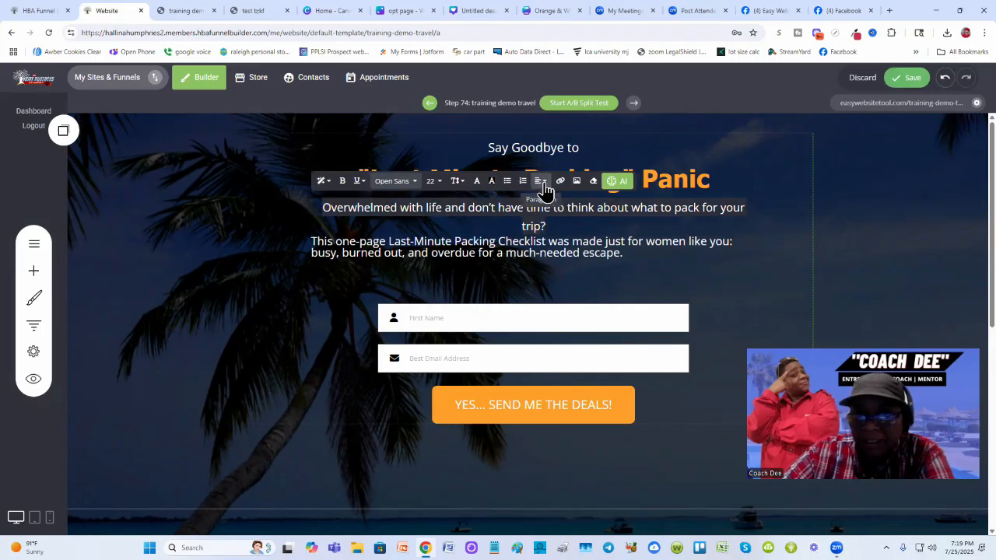
click(544, 186)
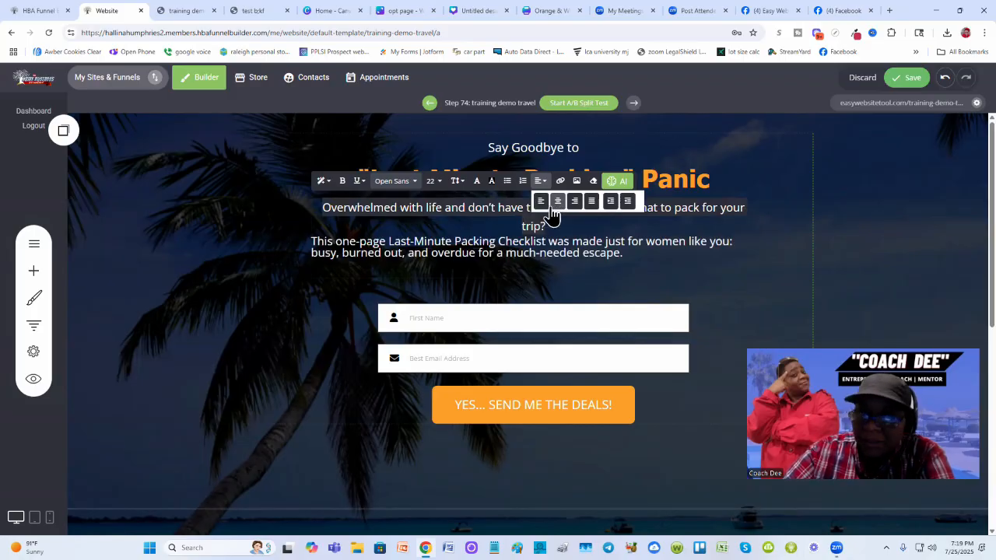
click(532, 245)
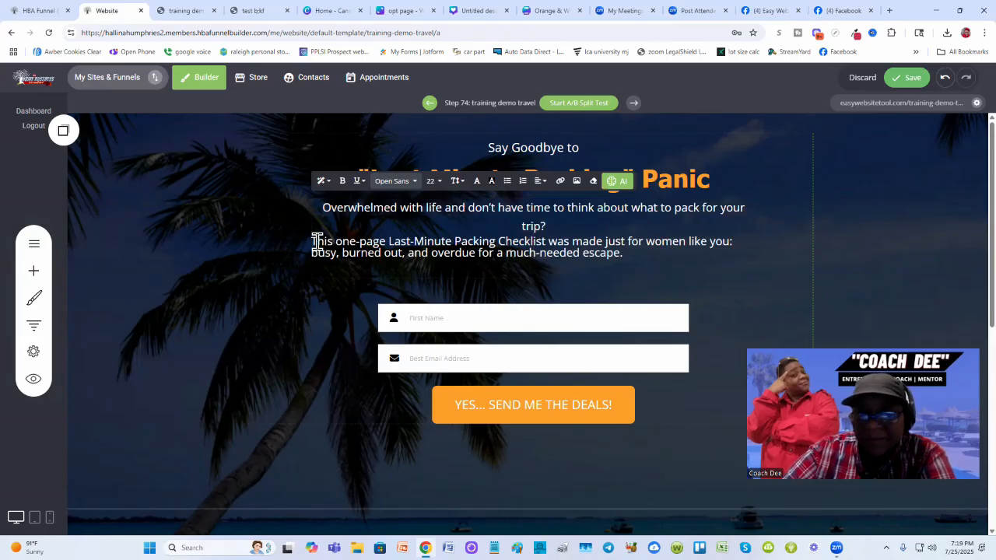
drag(311, 241, 633, 260)
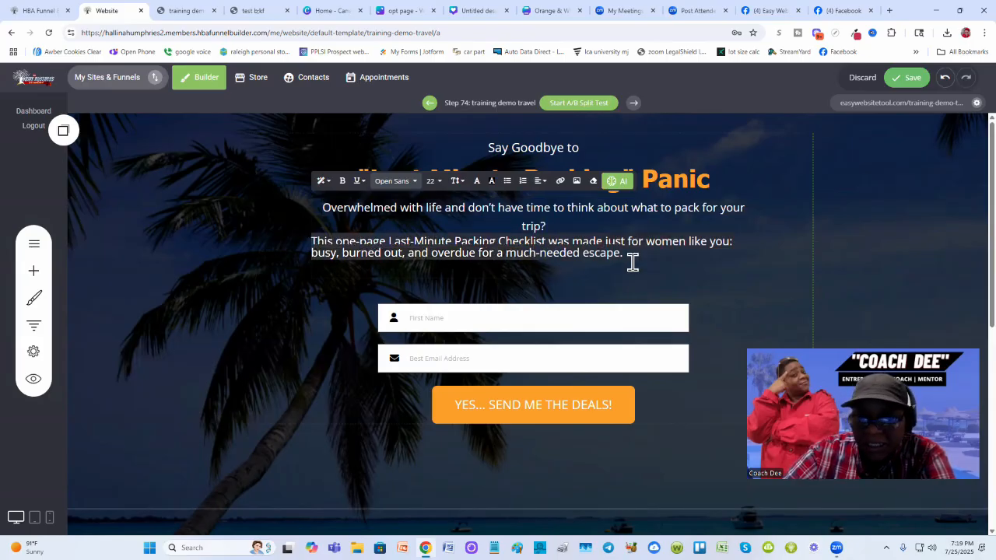
click(542, 182)
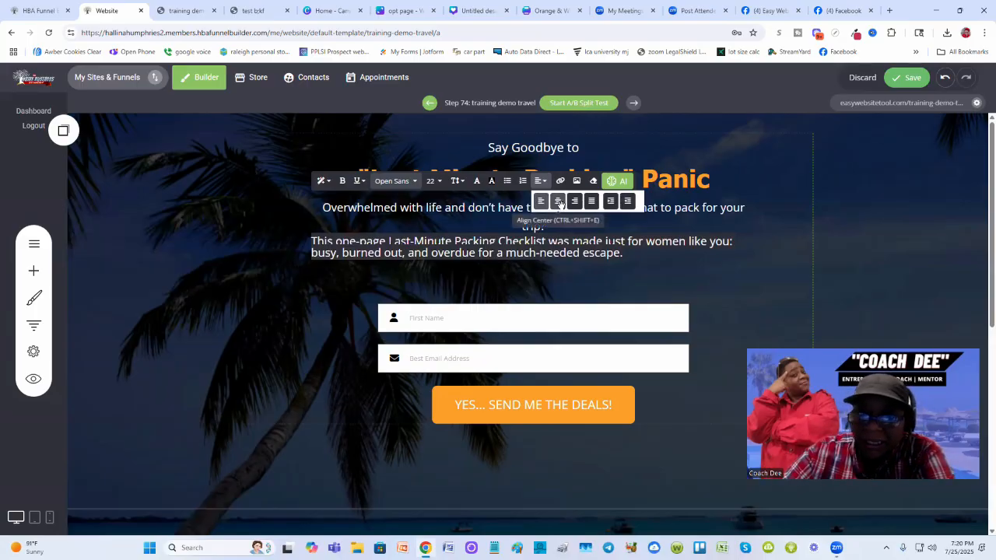
click(557, 201)
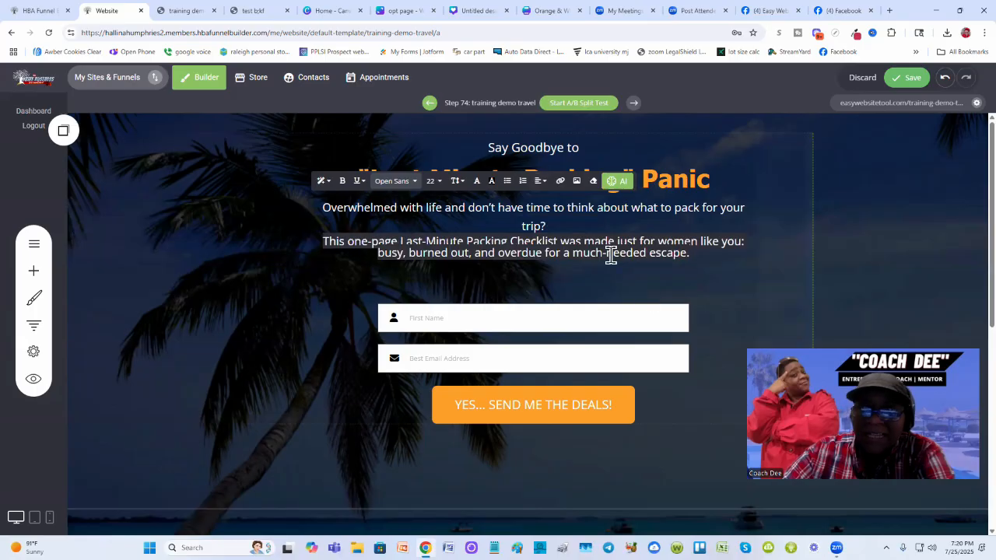
click(879, 221)
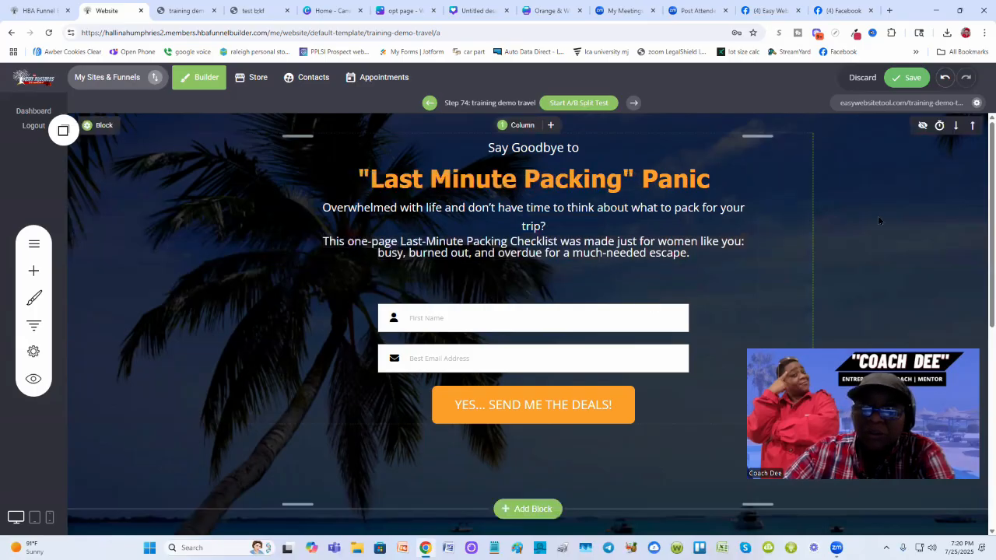
click(906, 77)
- Reload the live page again and compare it with the test opt-in page
click(183, 11)
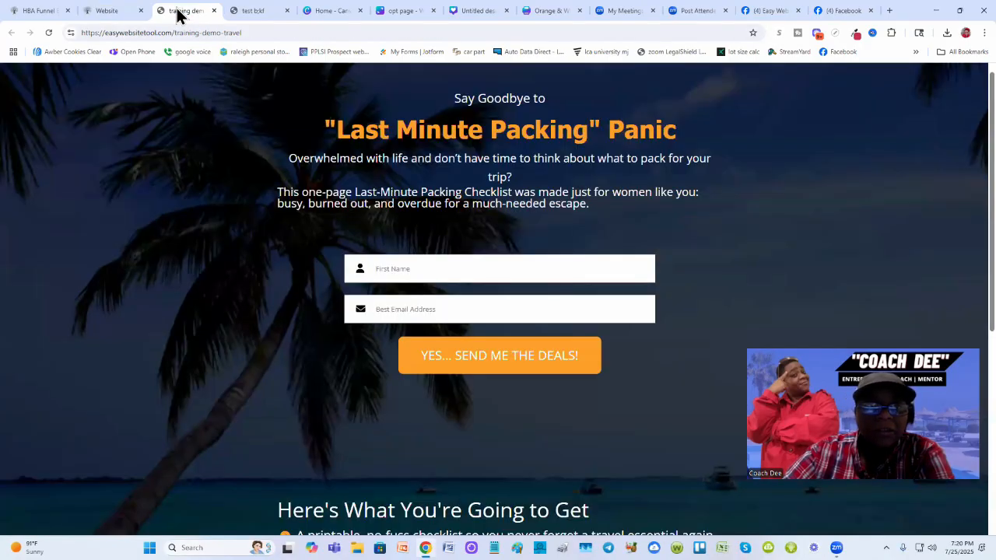
click(45, 32)
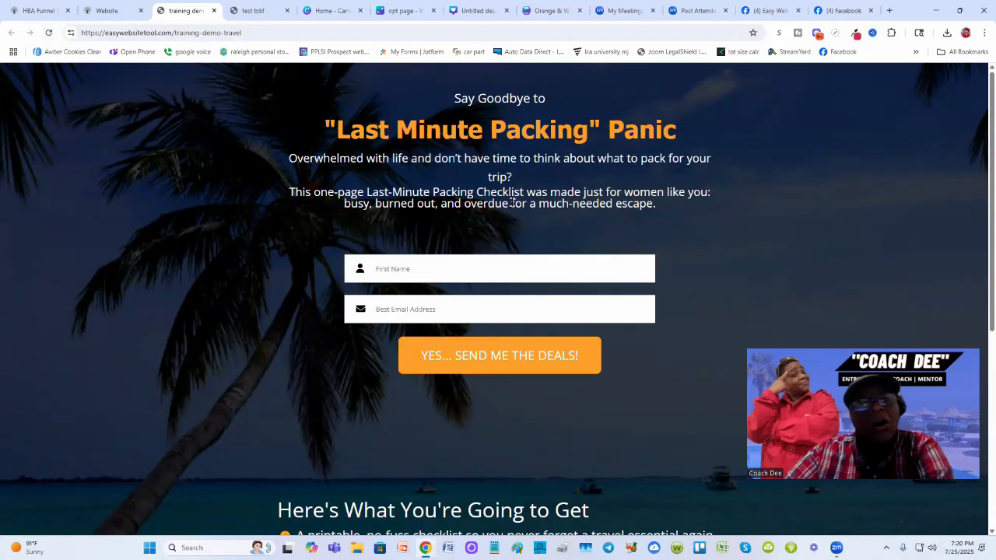
click(254, 12)
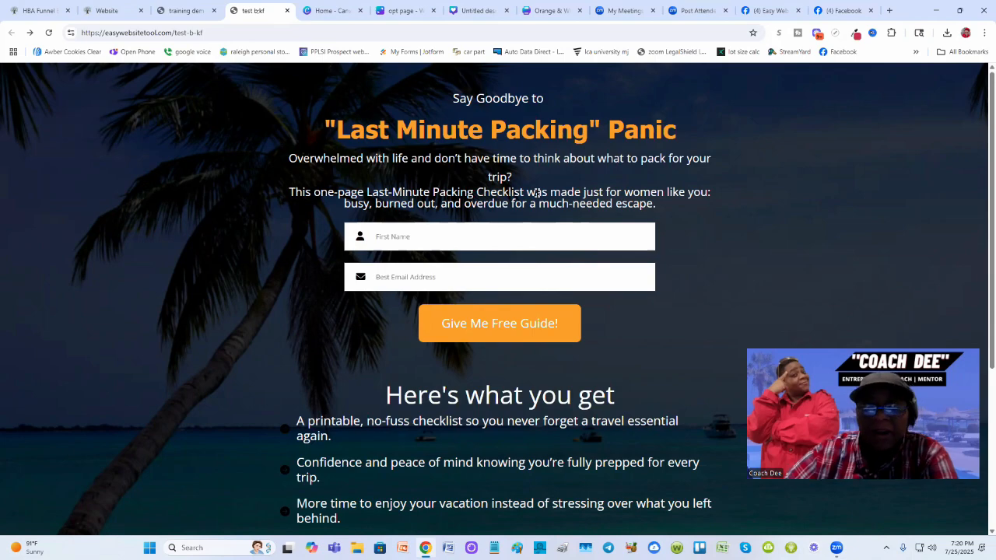
scroll(311, 242, down, 1)
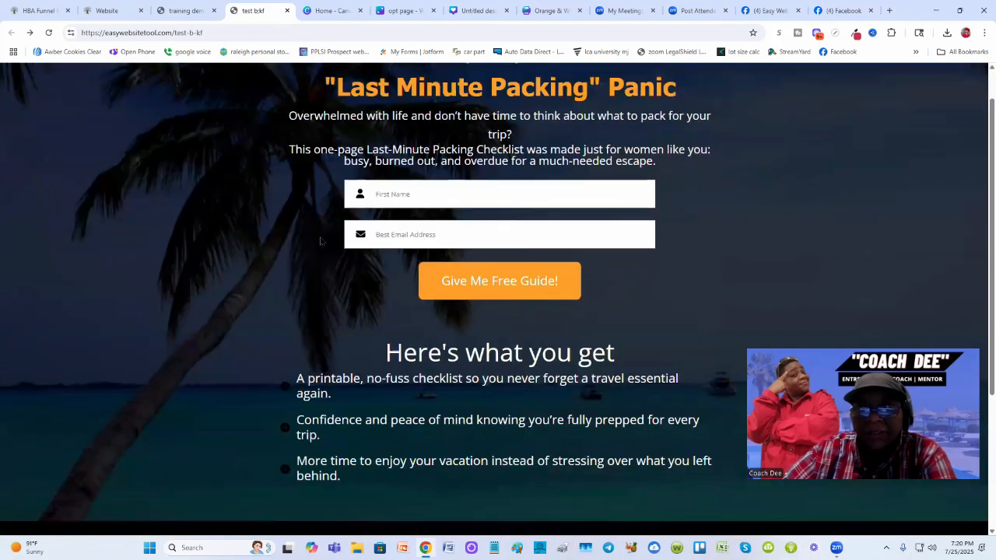
scroll(323, 230, up, 1)
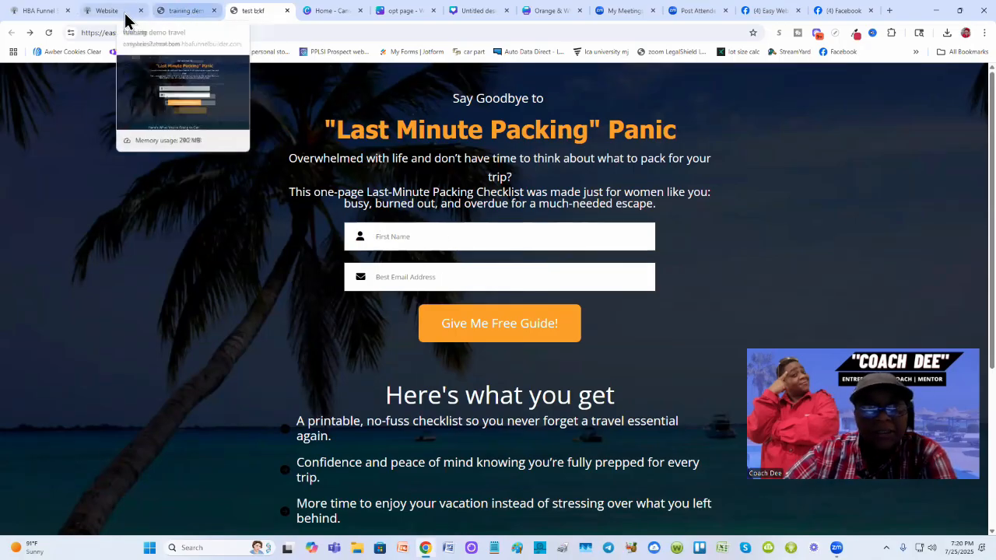
click(189, 14)
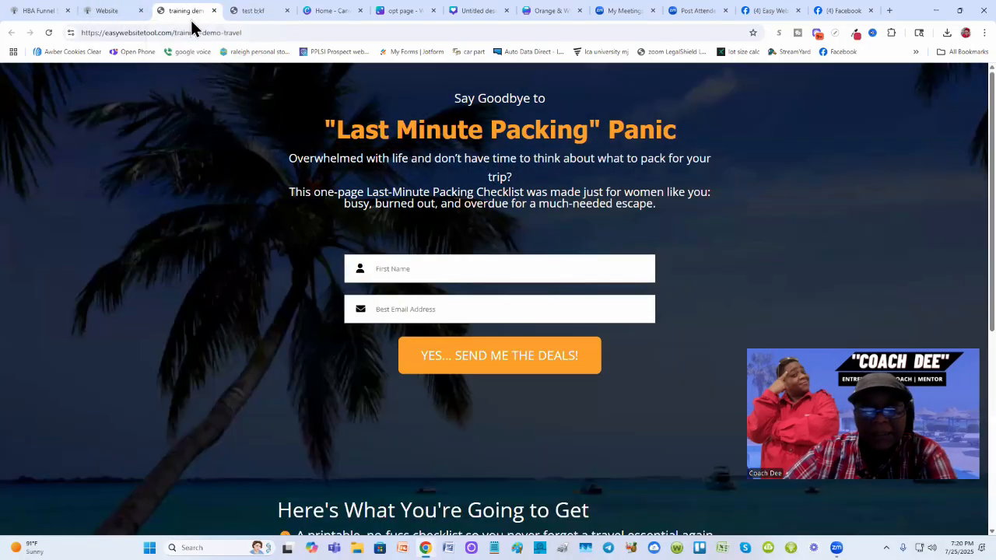
click(242, 14)
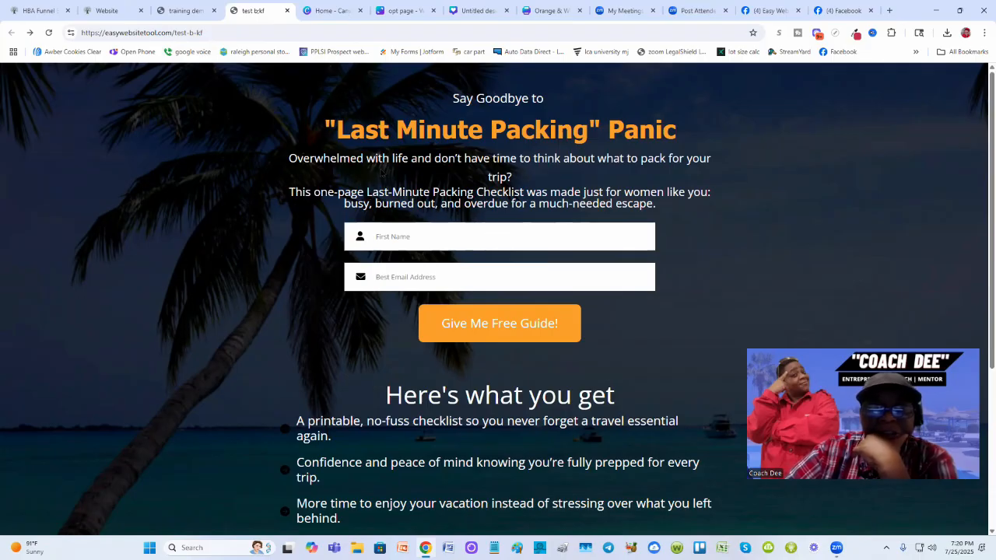
- Switch between the live page and the test opt-in page to compare the form spacing, then return to the builder
click(176, 9)
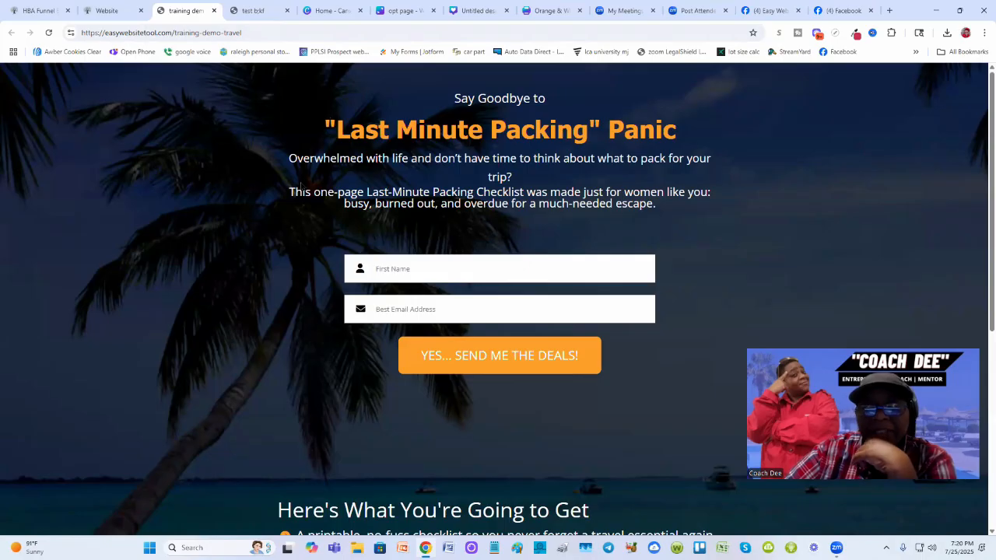
click(252, 13)
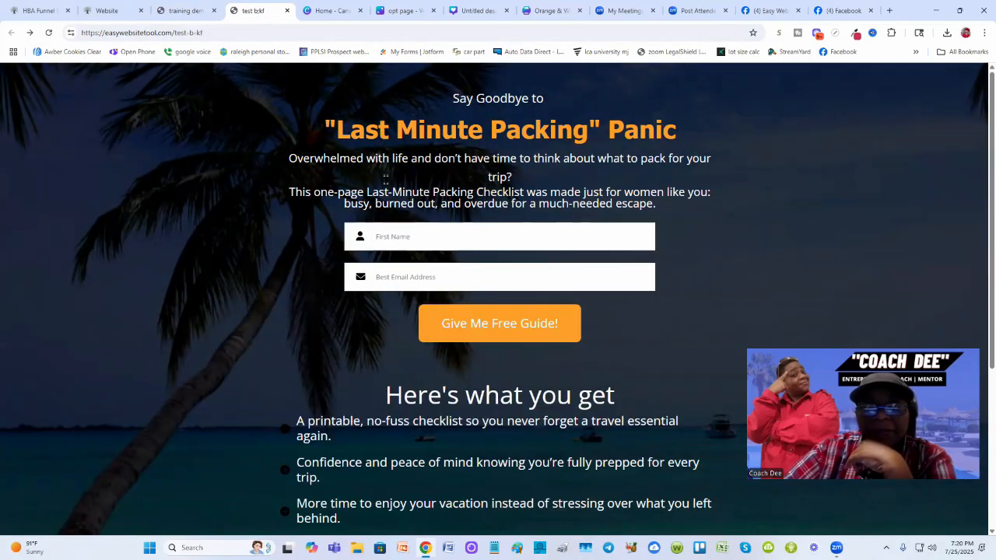
click(185, 9)
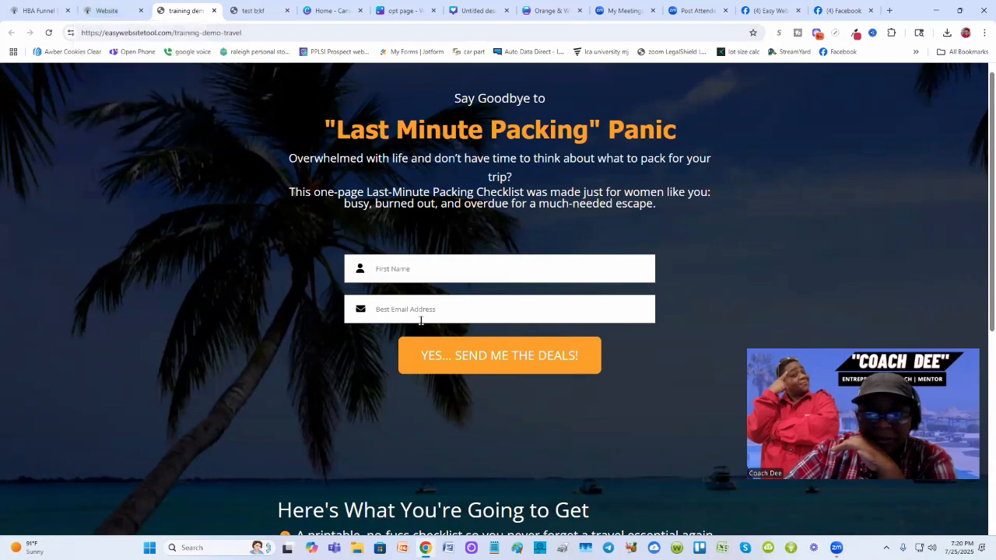
scroll(418, 322, down, 2)
scroll(420, 319, up, 2)
click(115, 12)
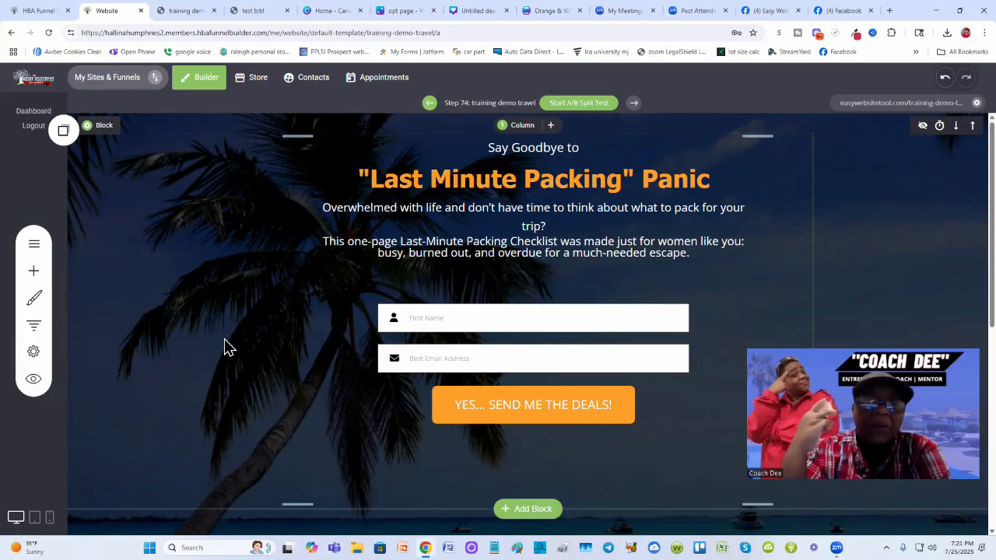
- Preview the opt-in page in tablet and phone views before returning to desktop view
click(35, 518)
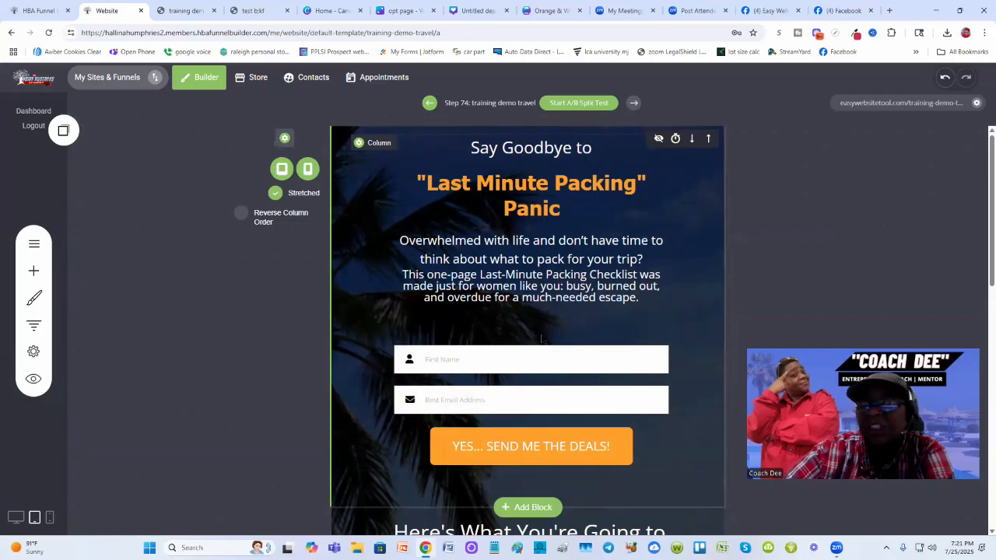
click(48, 518)
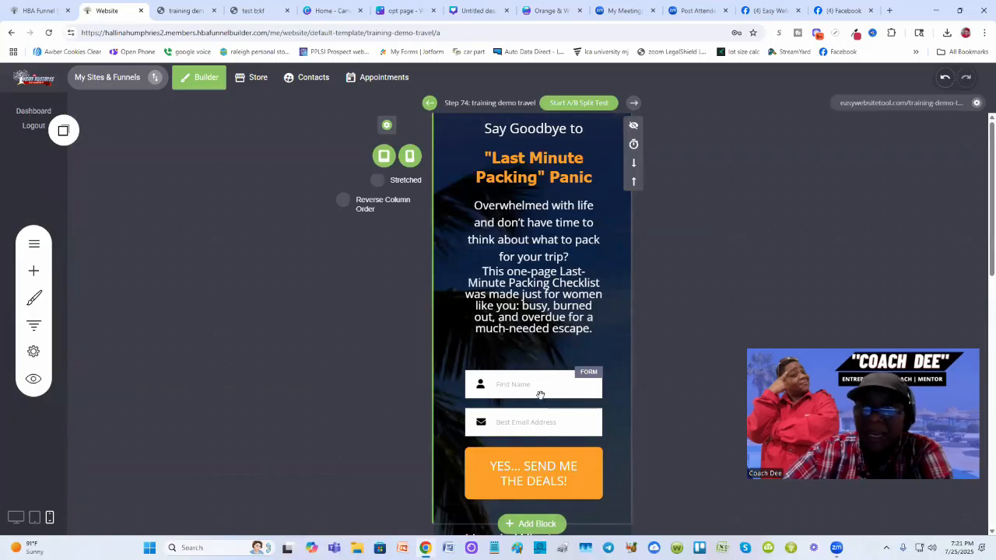
click(14, 519)
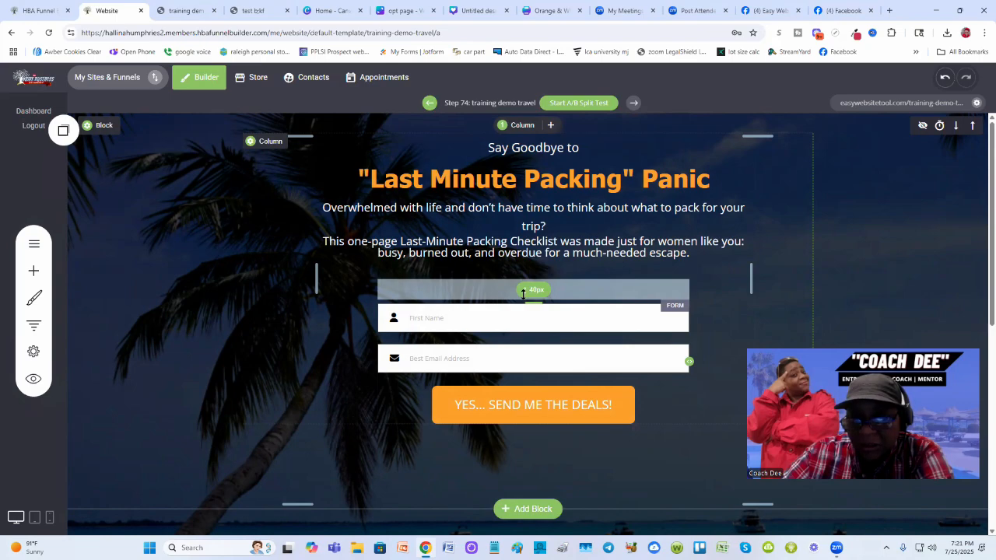
- Reduce the spacing above the form to about 20px and save the page
drag(523, 293, 524, 283)
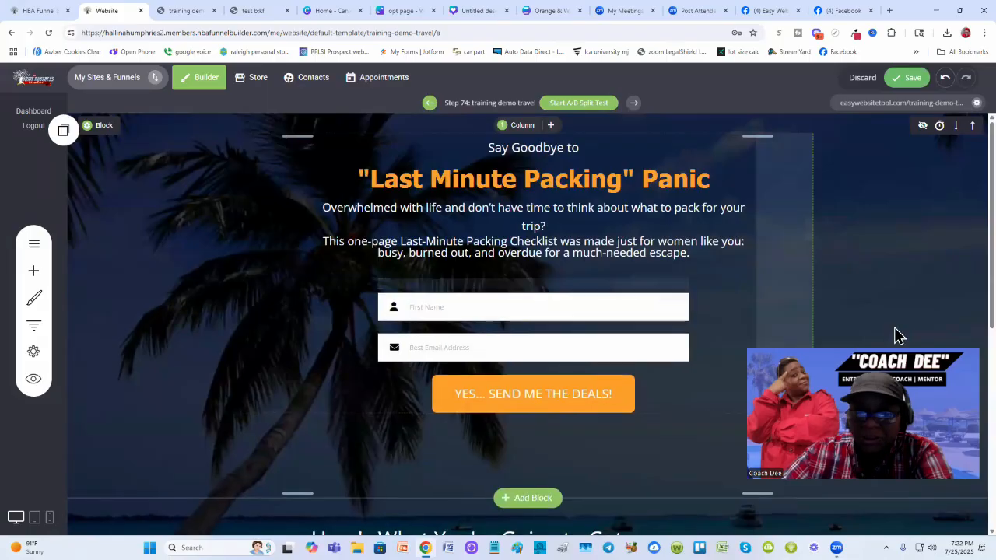
click(906, 77)
- Reload the live page to check the form's new position
click(180, 14)
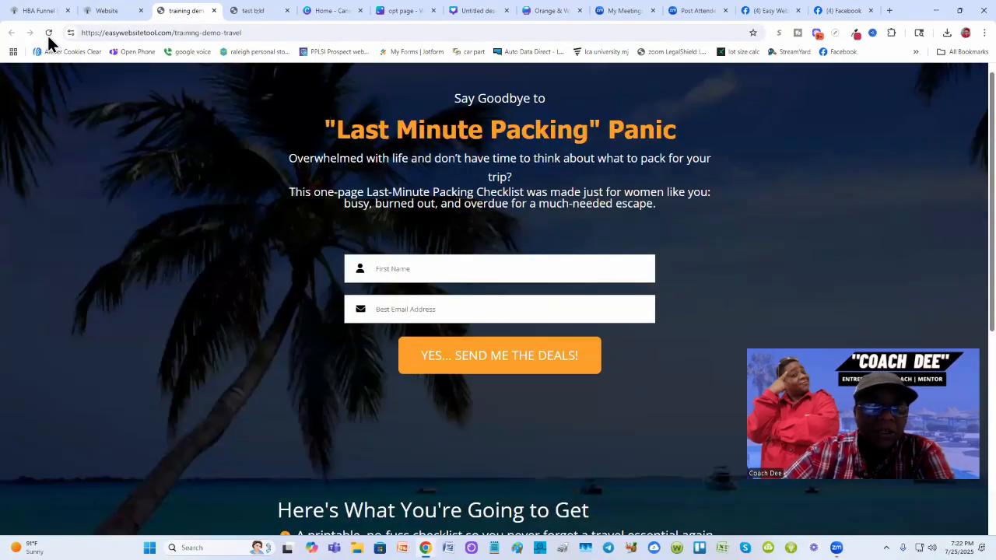
click(49, 32)
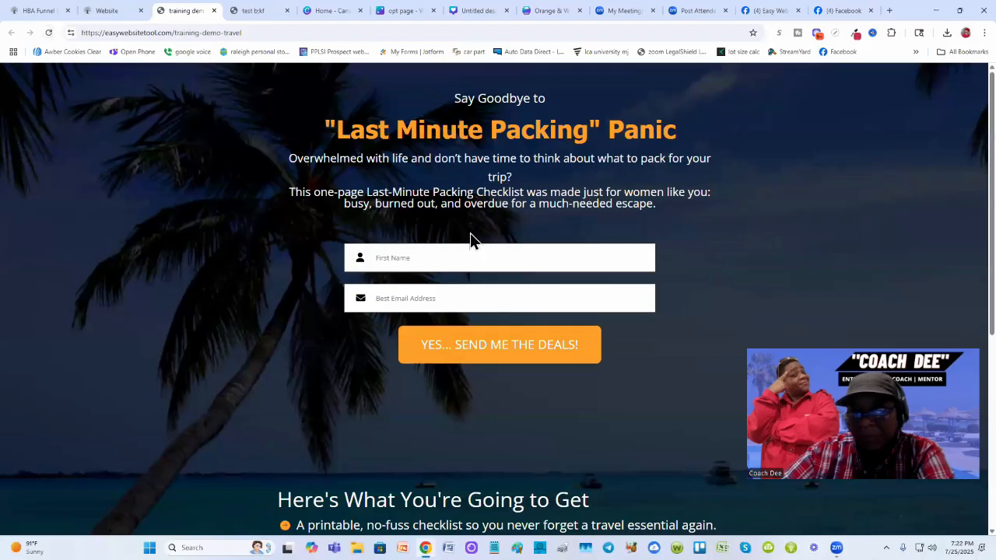
click(114, 14)
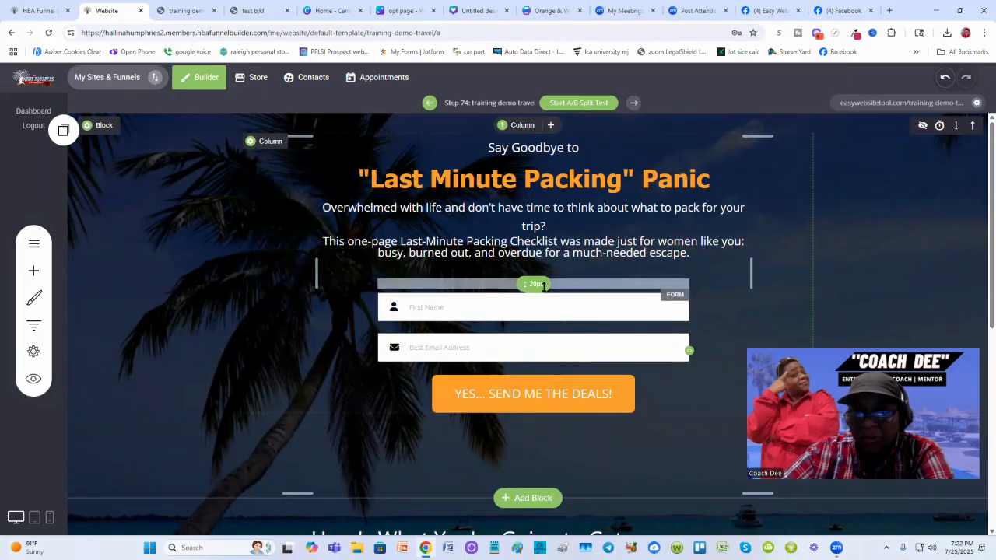
- Reduce the spacing above the form further and save the page
drag(558, 281, 744, 200)
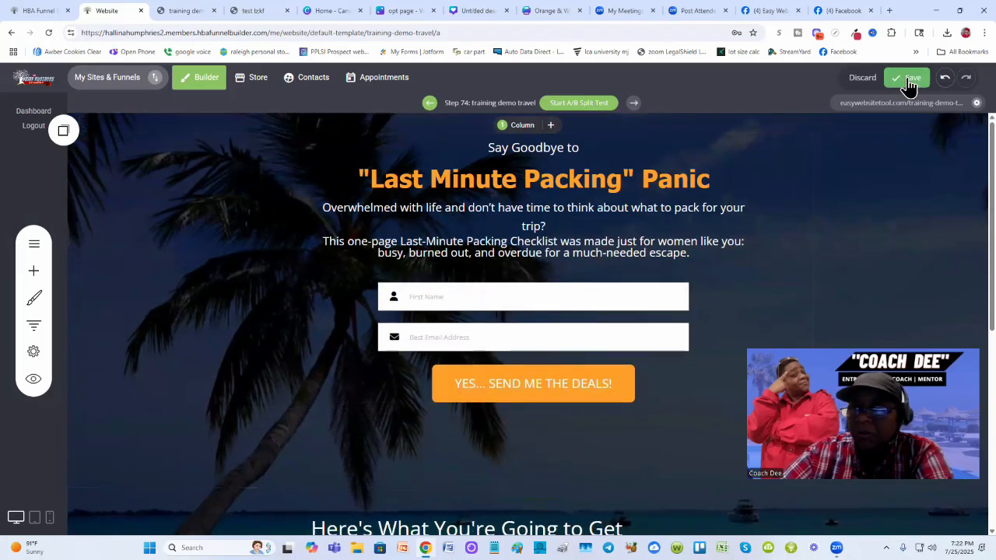
click(908, 79)
- Reload the live page and compare its form position with the test opt-in page
click(187, 10)
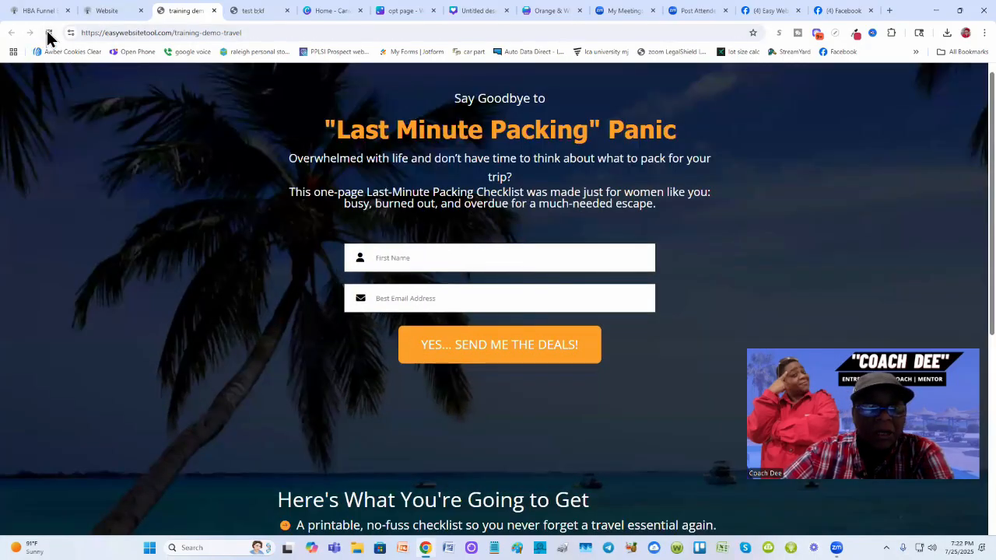
click(48, 33)
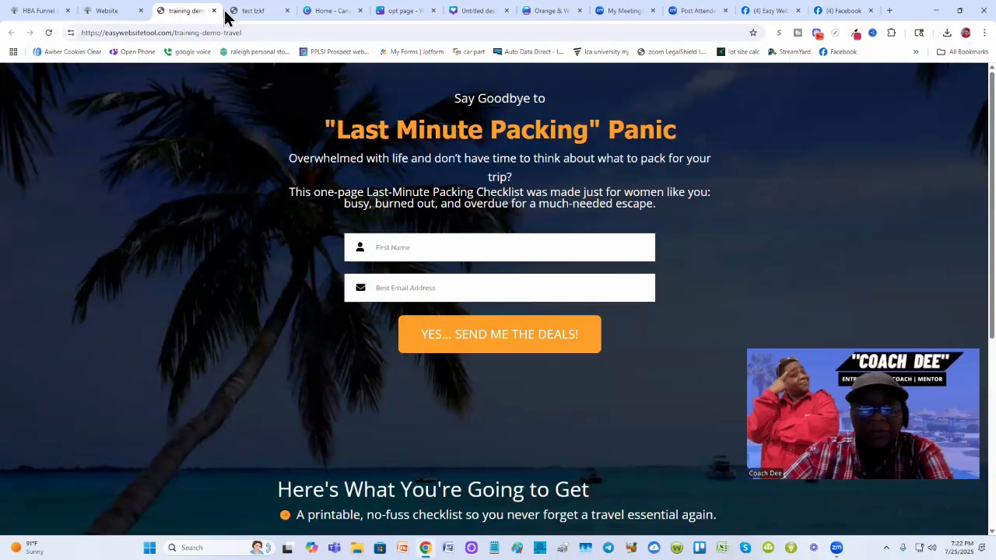
click(250, 9)
click(187, 10)
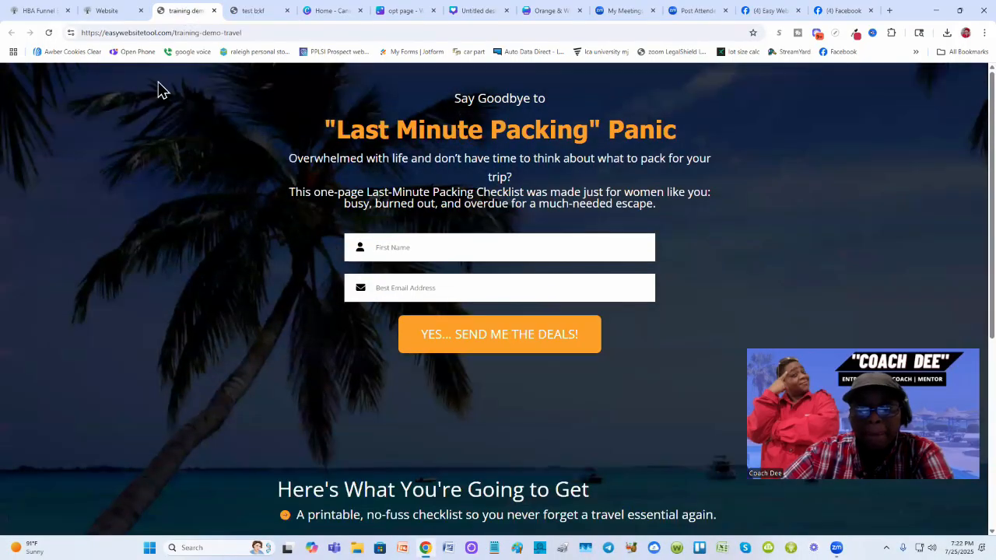
click(113, 11)
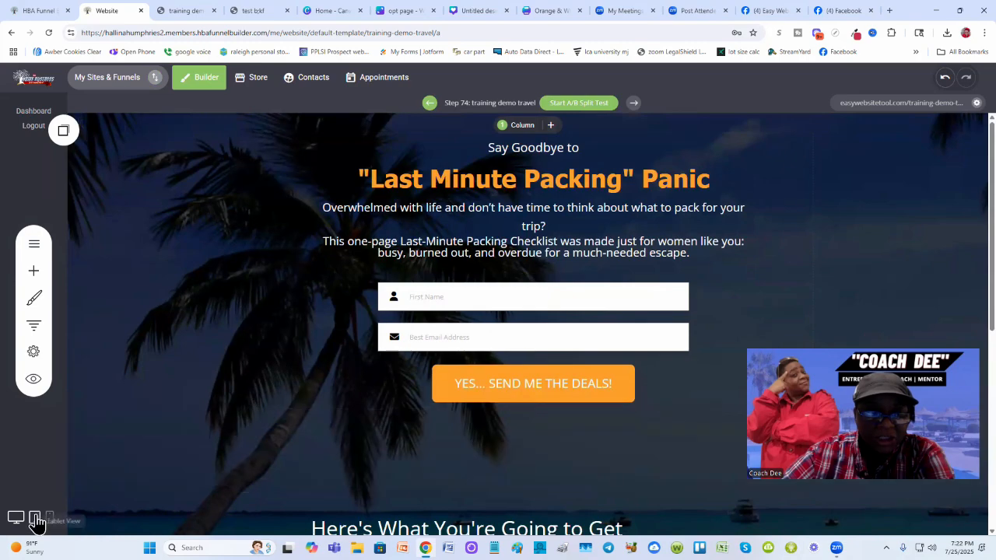
- Check the page layout in tablet and phone views, then switch back to desktop view
click(34, 517)
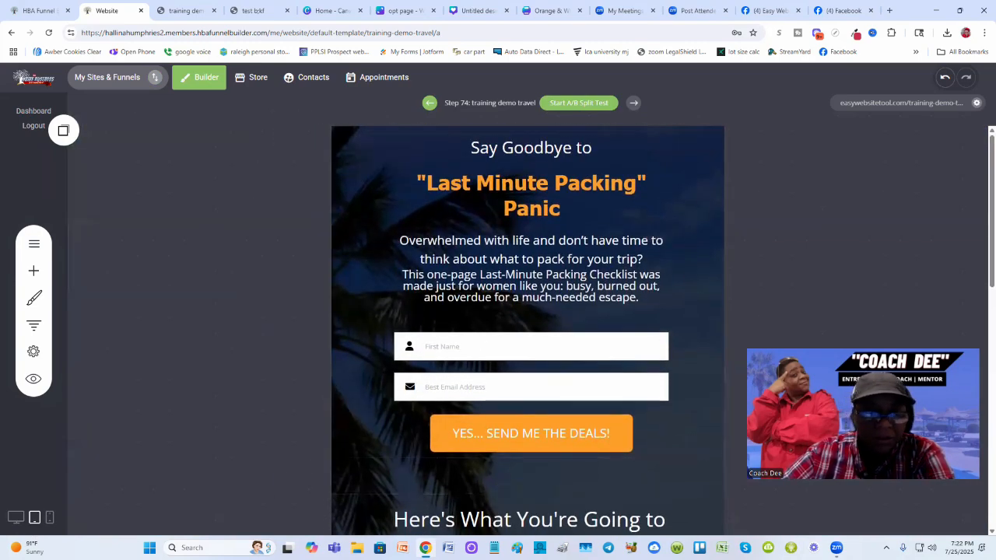
click(49, 519)
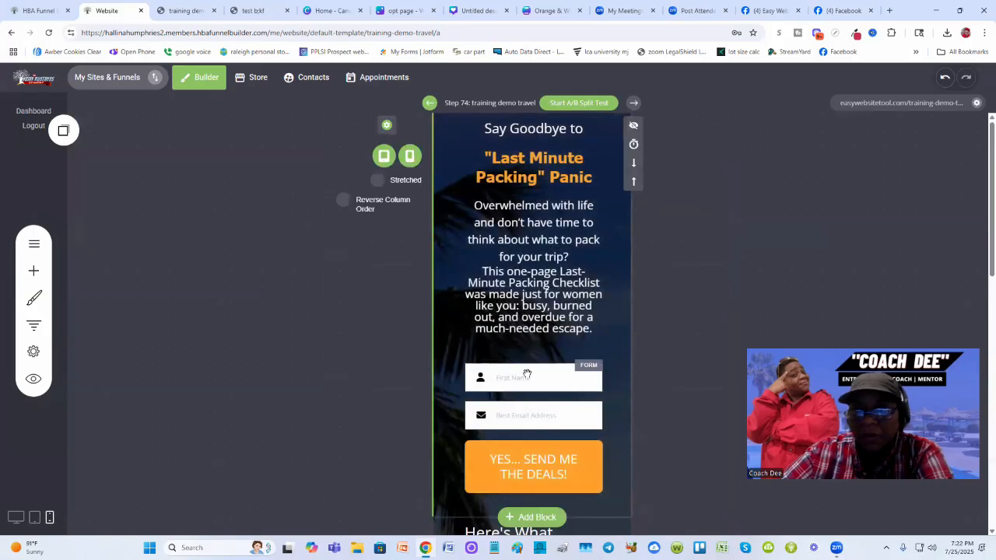
click(15, 523)
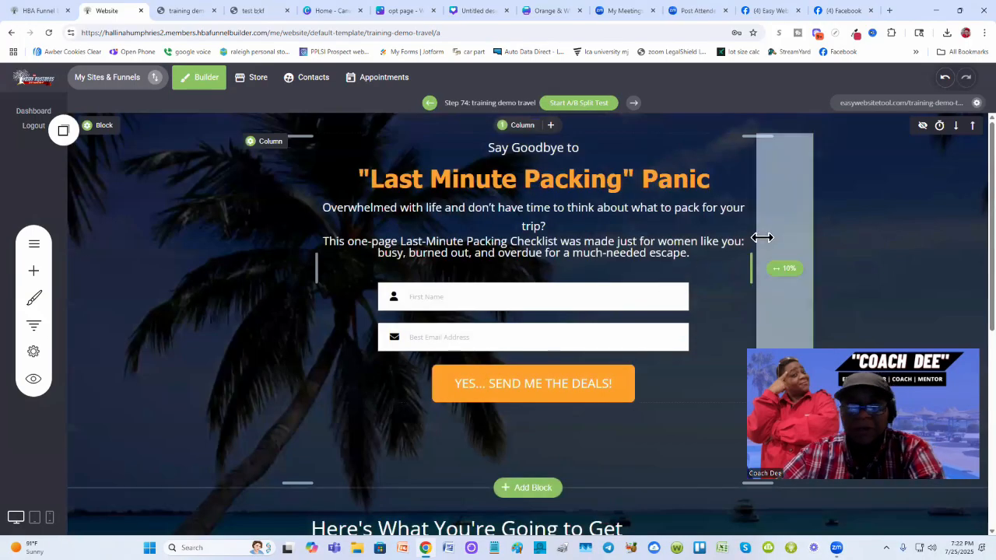
- Scroll through the live page to review the updated layout
click(180, 10)
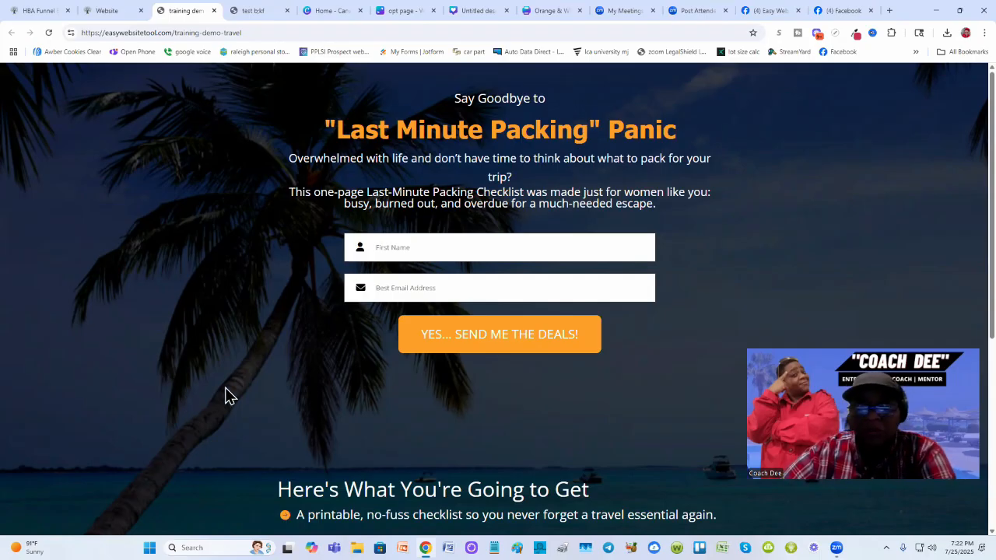
scroll(224, 396, down, 4)
scroll(226, 396, up, 4)
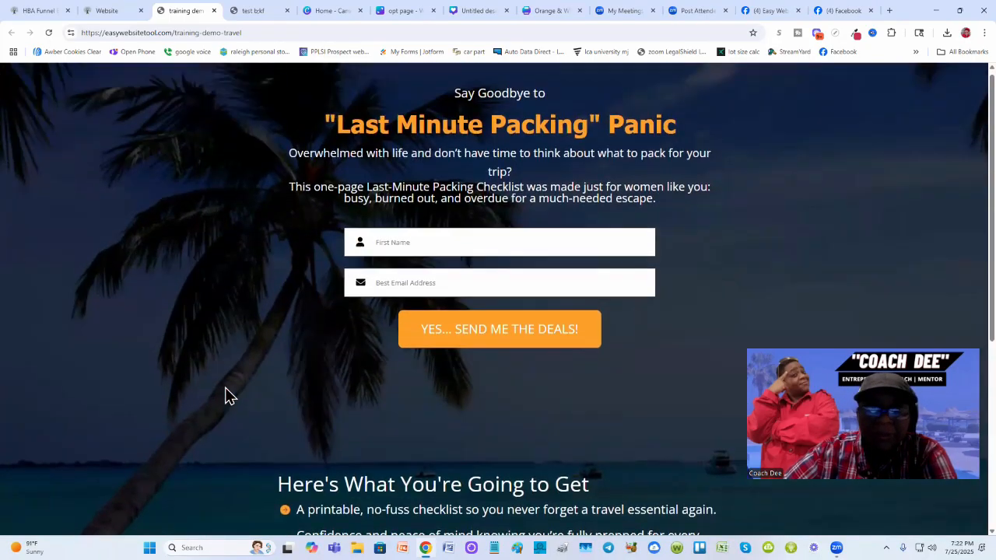
scroll(234, 392, down, 4)
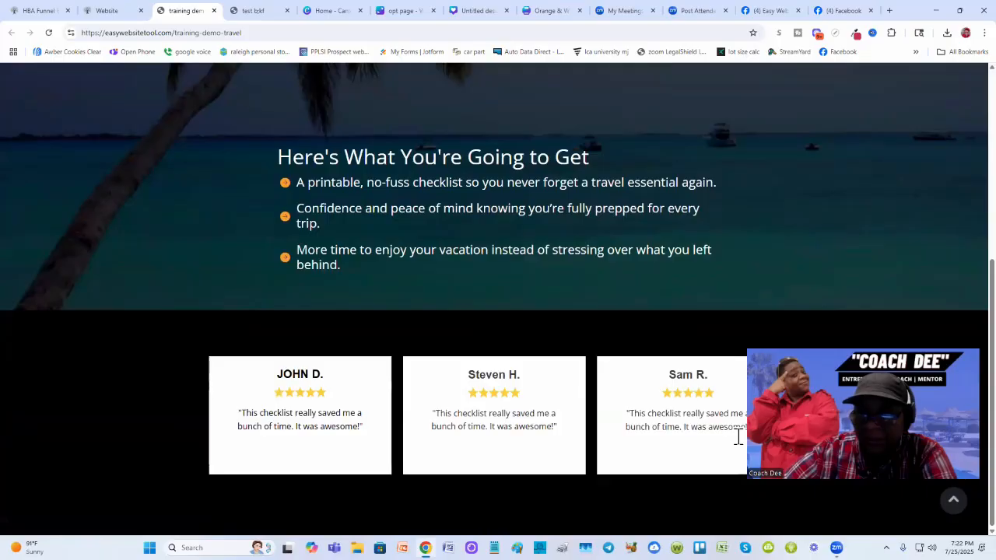
drag(873, 430, 856, 213)
scroll(511, 375, up, 4)
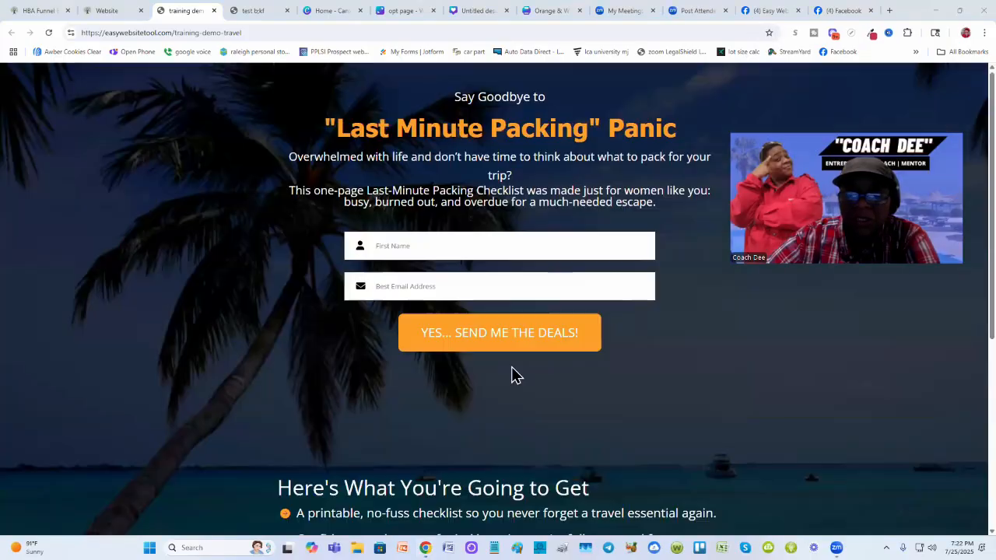
drag(739, 258, 730, 432)
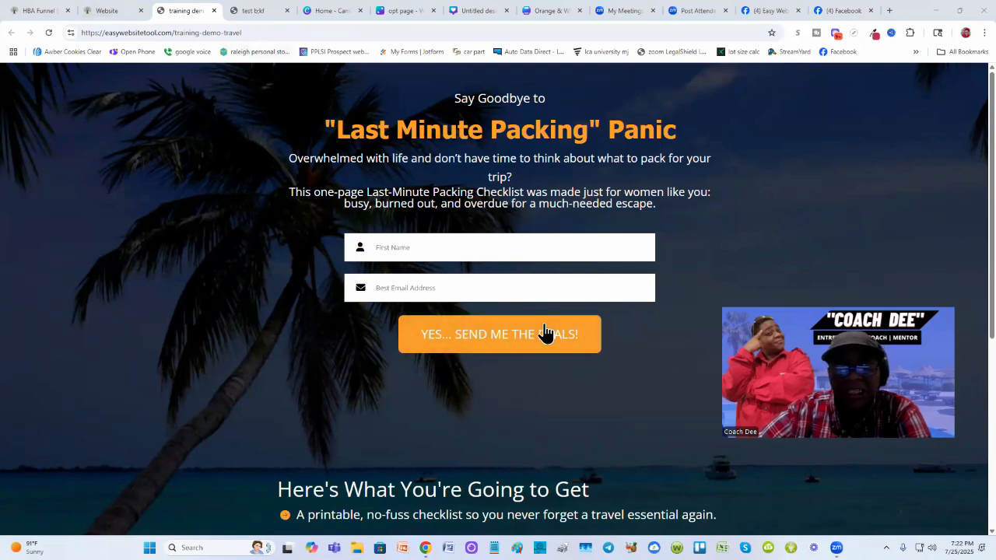
- Set the form's button text to "Give Me Free Guide!" to match the test page, and save the page
click(249, 11)
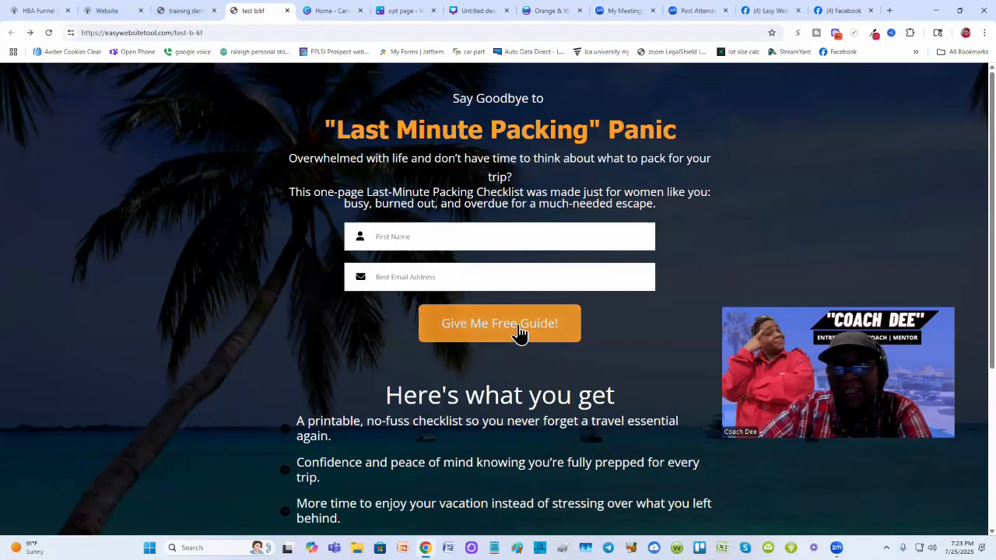
click(114, 12)
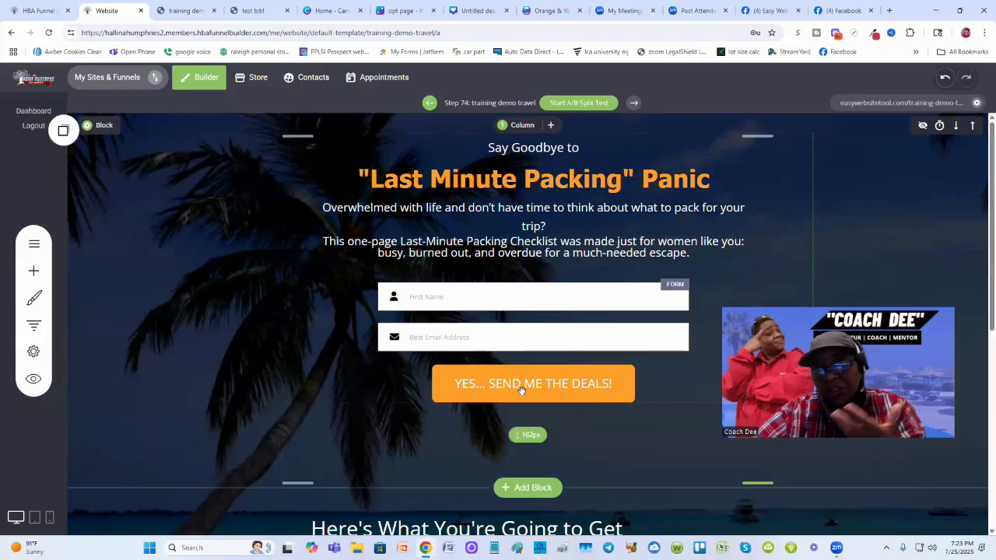
click(568, 387)
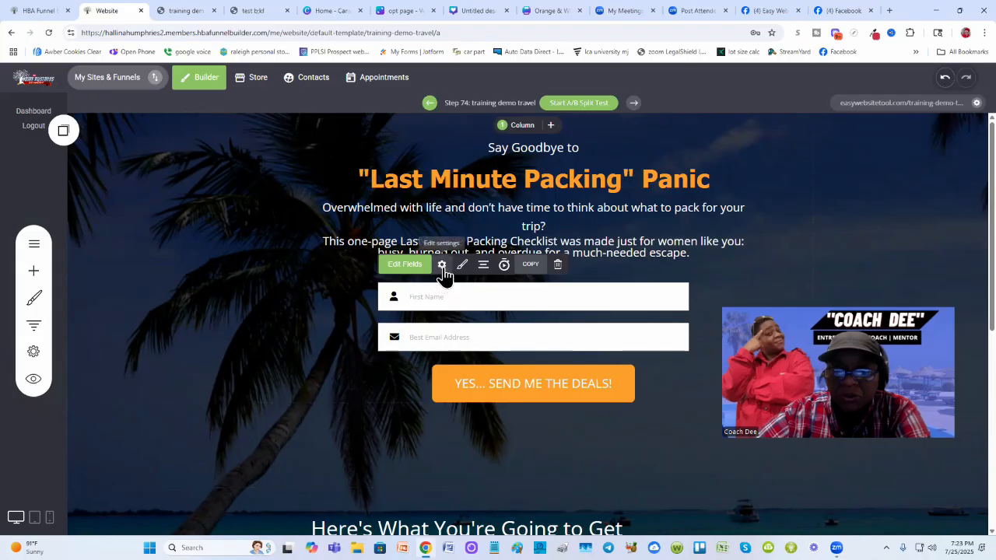
click(442, 265)
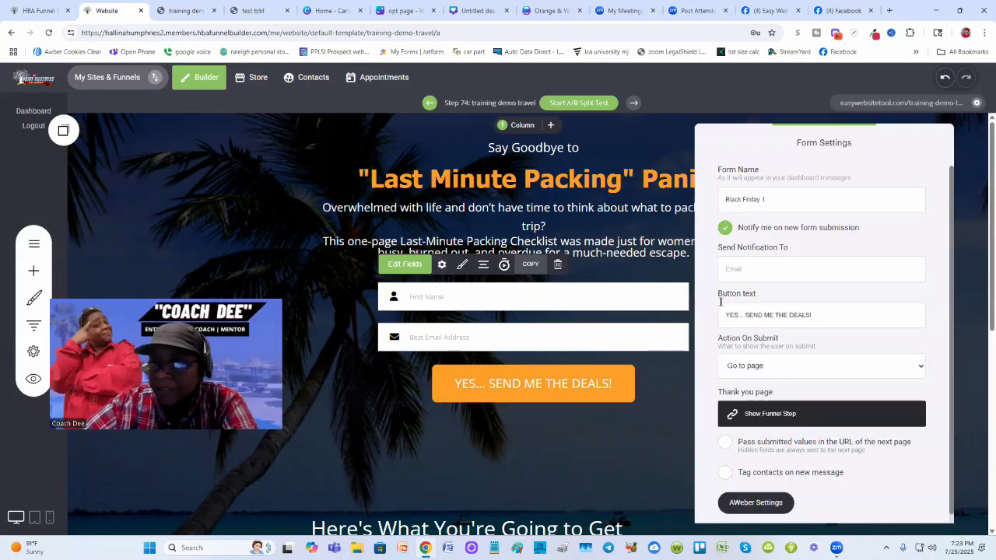
drag(815, 313, 724, 317)
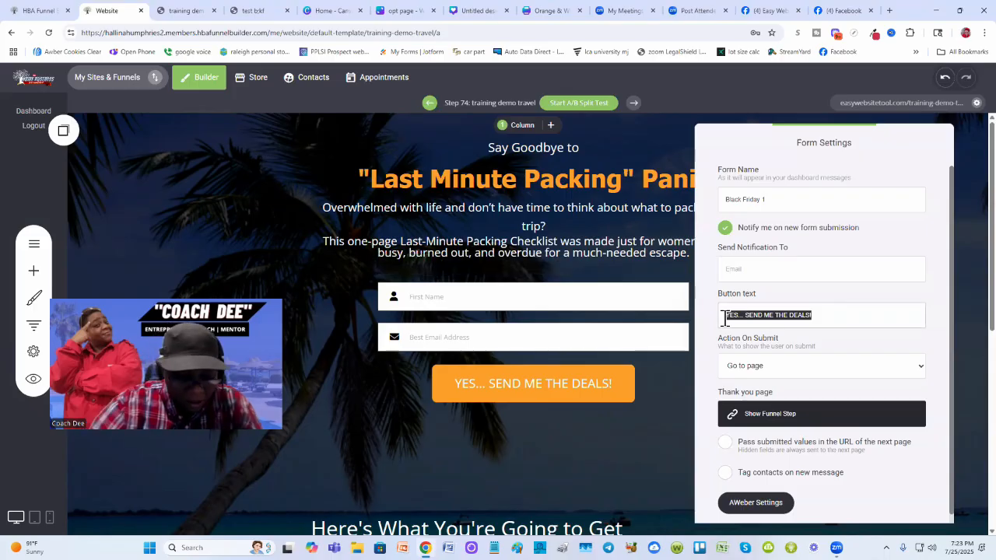
key(BackSpace)
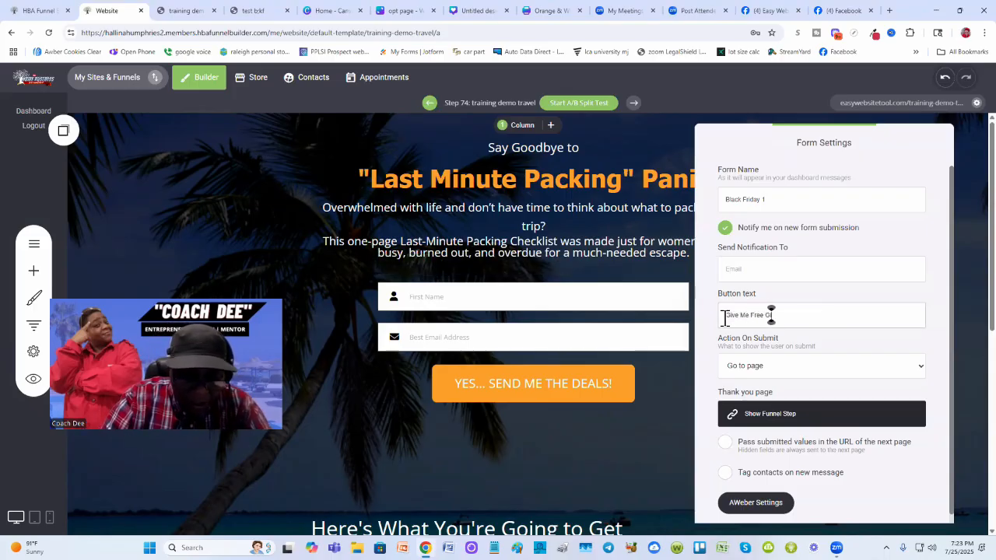
text(Give Me Free Guide!)
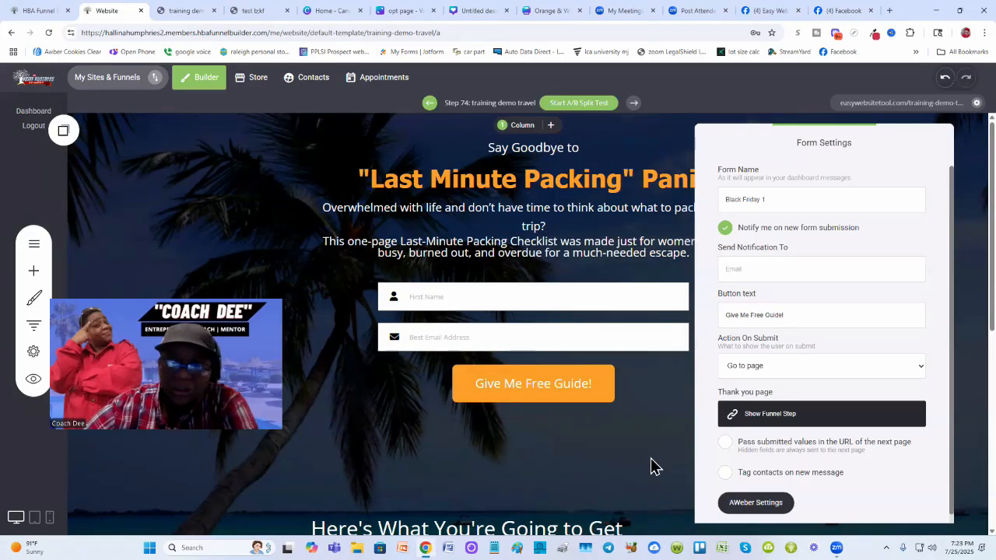
click(652, 466)
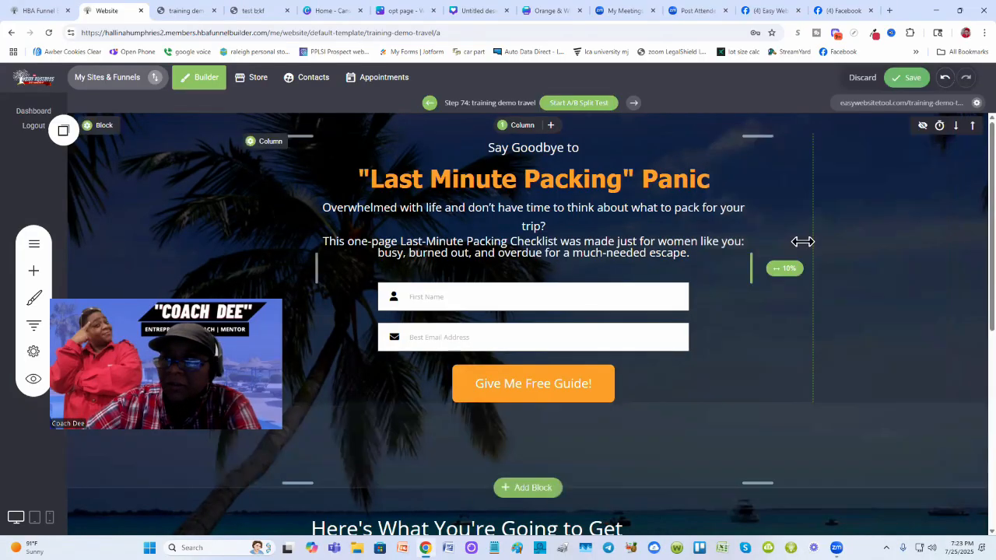
click(904, 80)
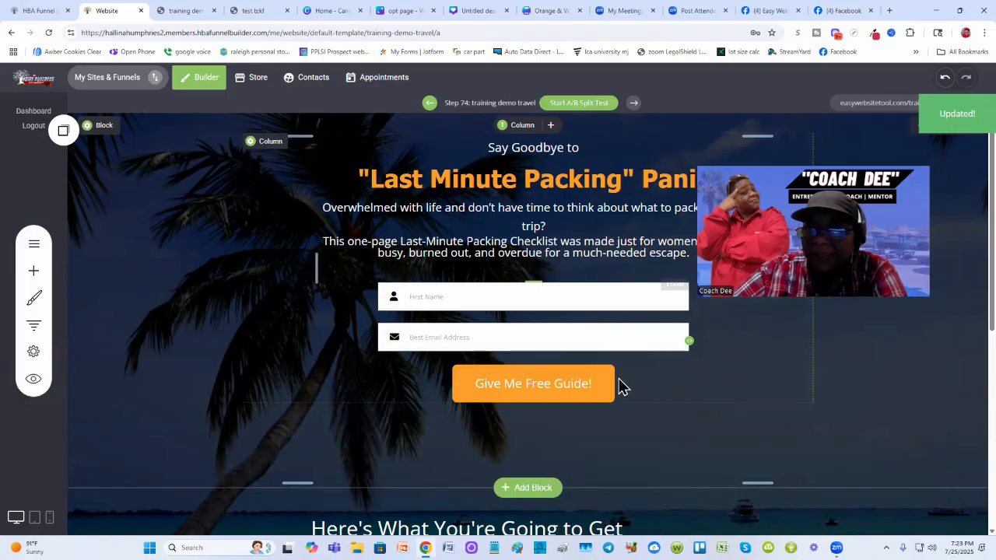
scroll(591, 333, down, 2)
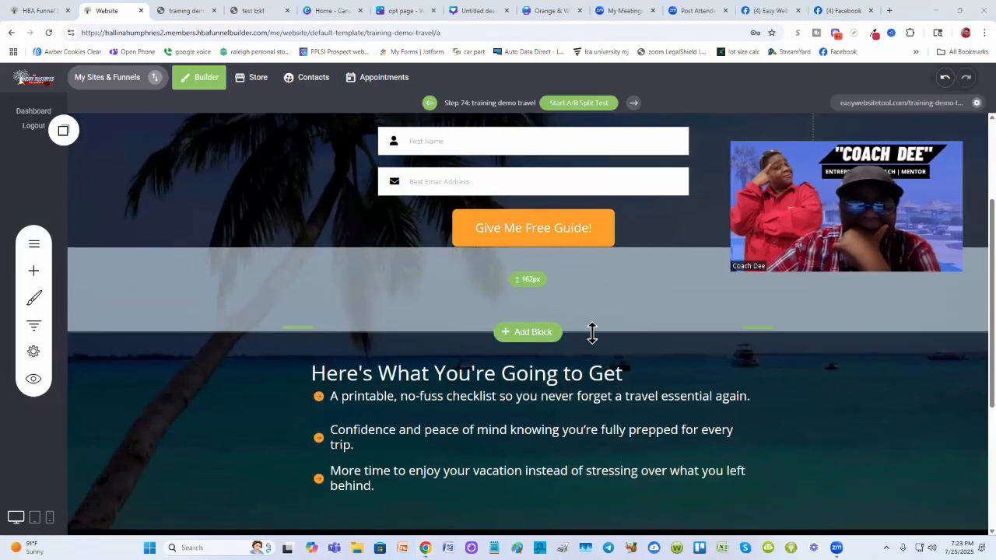
scroll(592, 332, up, 1)
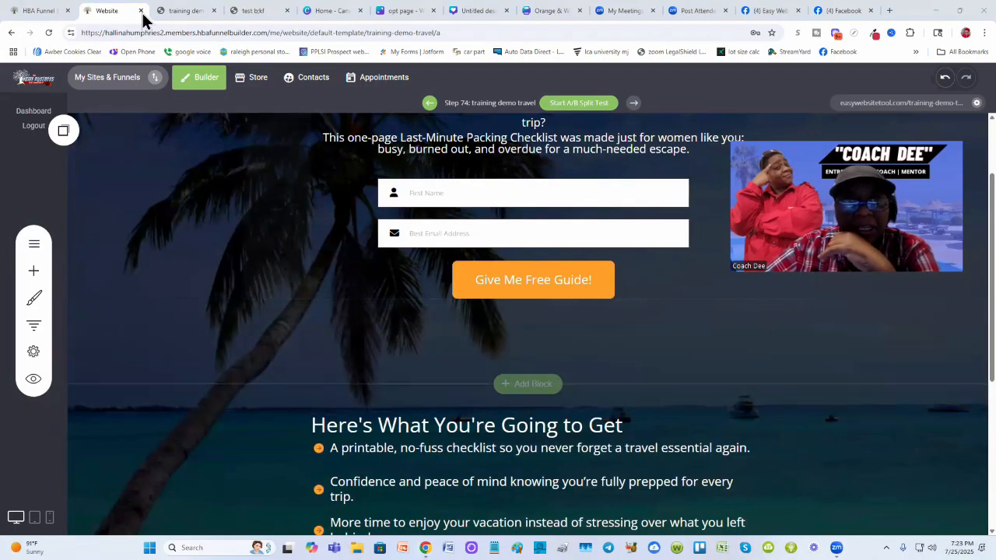
- Reload the live opt-in page and scroll through it to review the form area
click(178, 9)
click(48, 32)
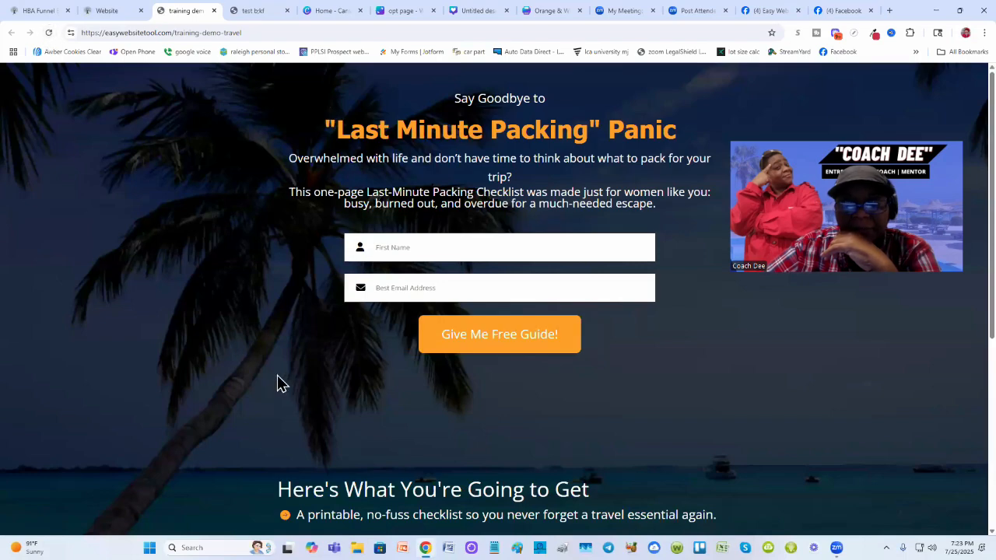
scroll(277, 375, down, 1)
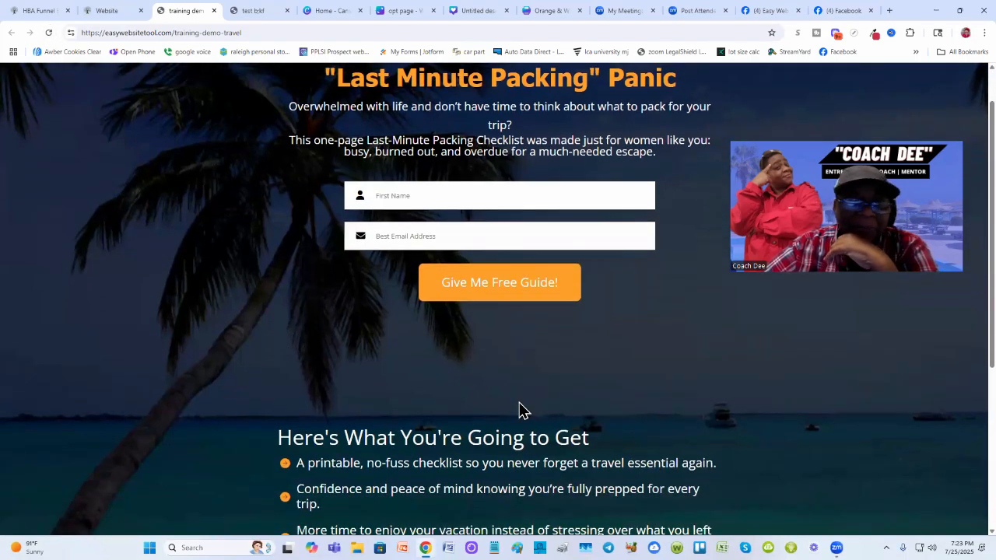
scroll(519, 409, down, 3)
scroll(519, 374, up, 2)
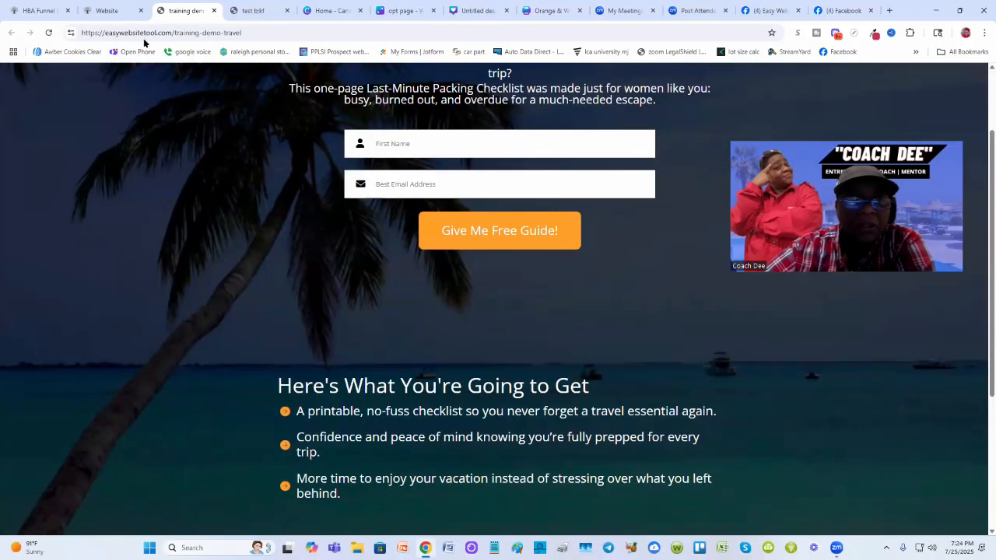
- Reduce the spacing between the opt-in form and the "Here's What You're Going to Get" section in the builder
click(104, 10)
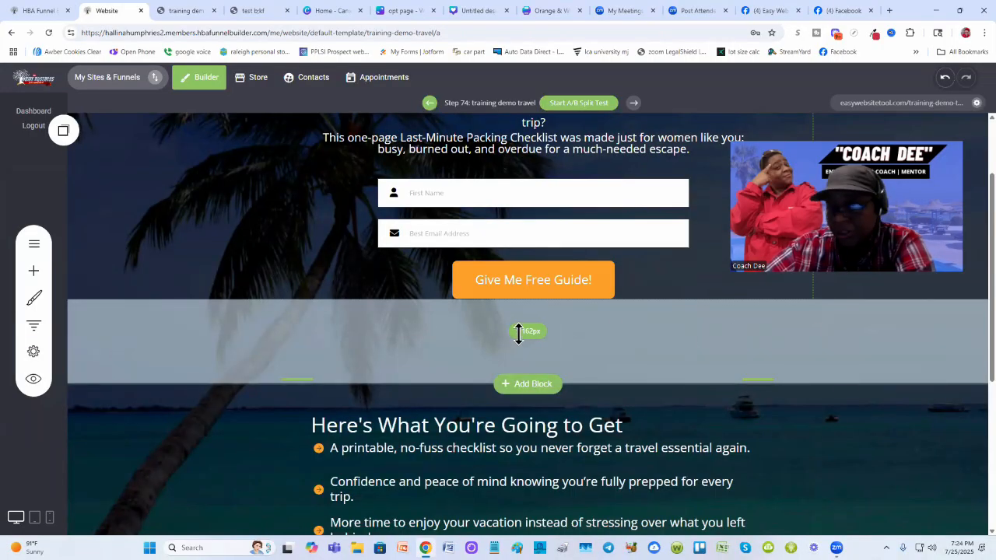
drag(446, 327, 447, 397)
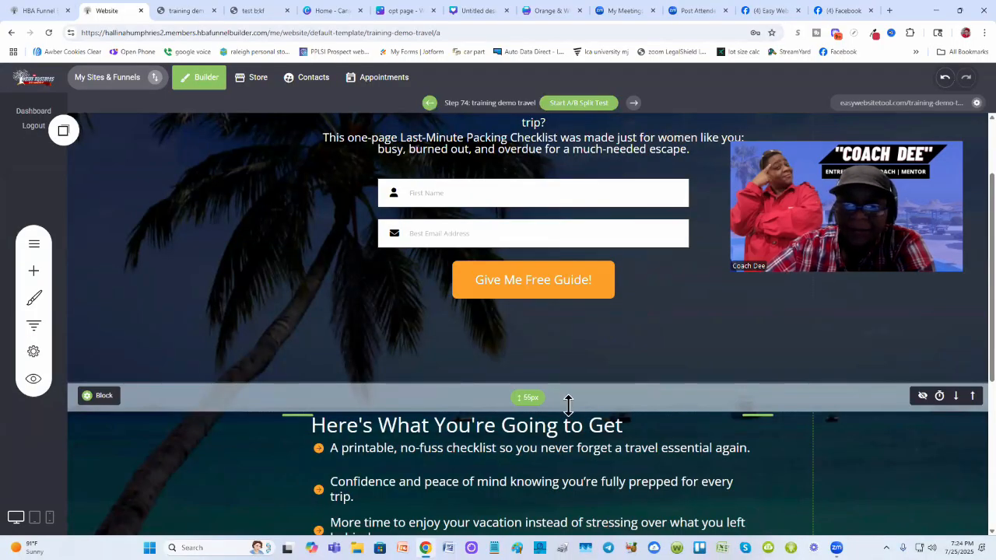
drag(568, 404, 502, 337)
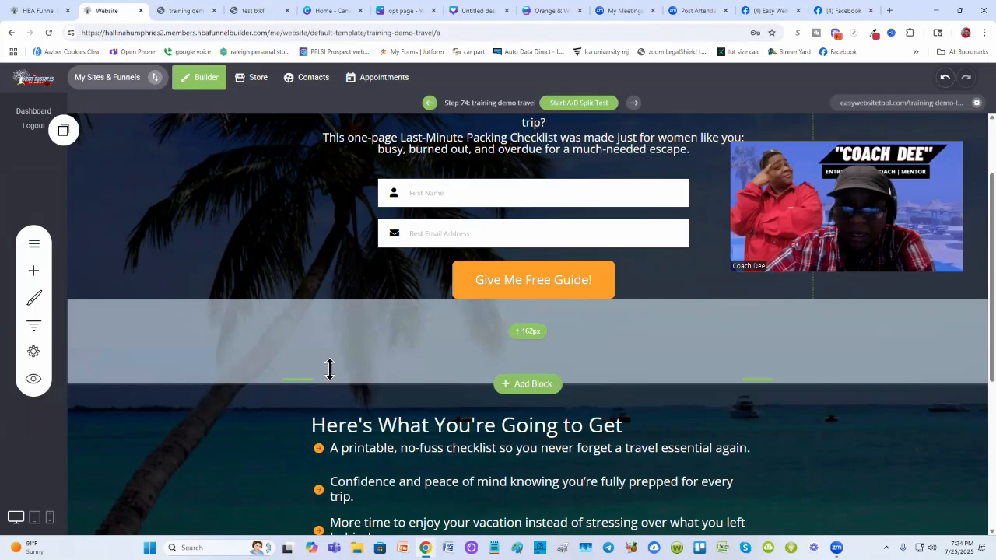
drag(298, 378, 295, 291)
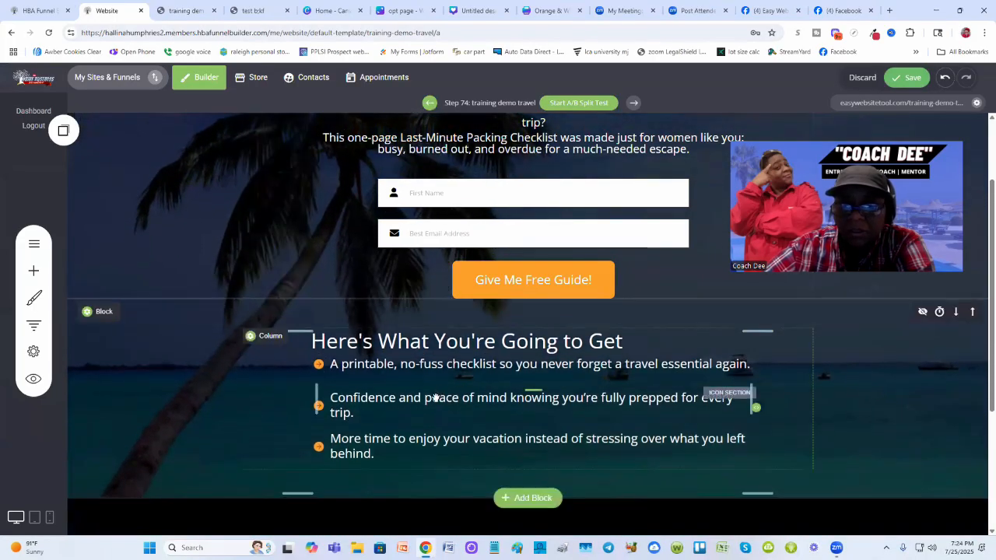
- Reload the live page and compare its section spacing with the test opt-in page
click(186, 11)
click(49, 32)
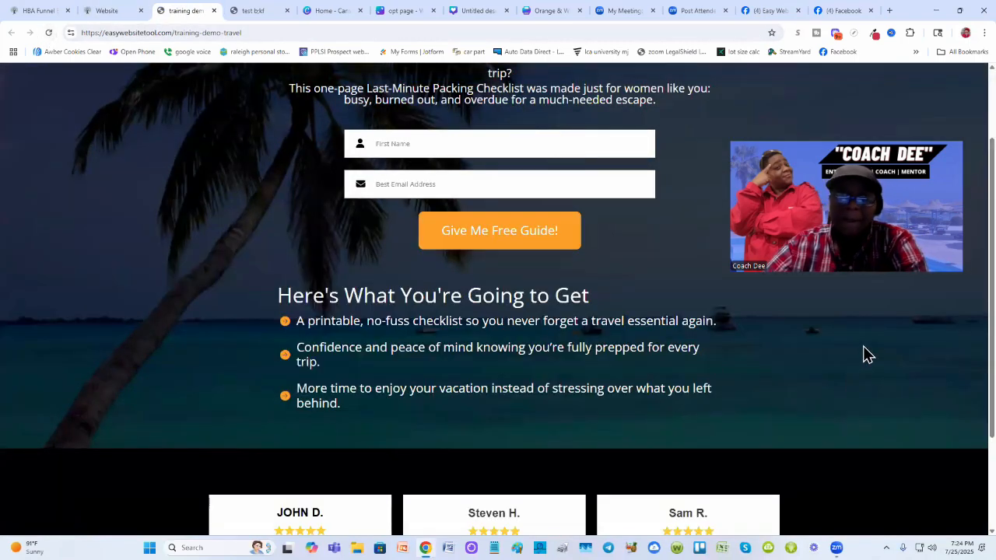
scroll(868, 355, up, 1)
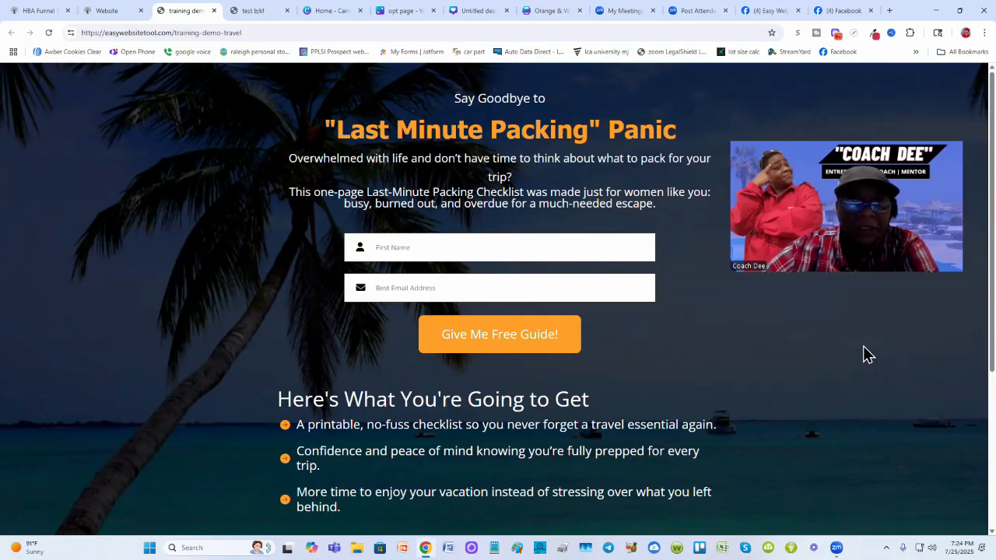
click(249, 10)
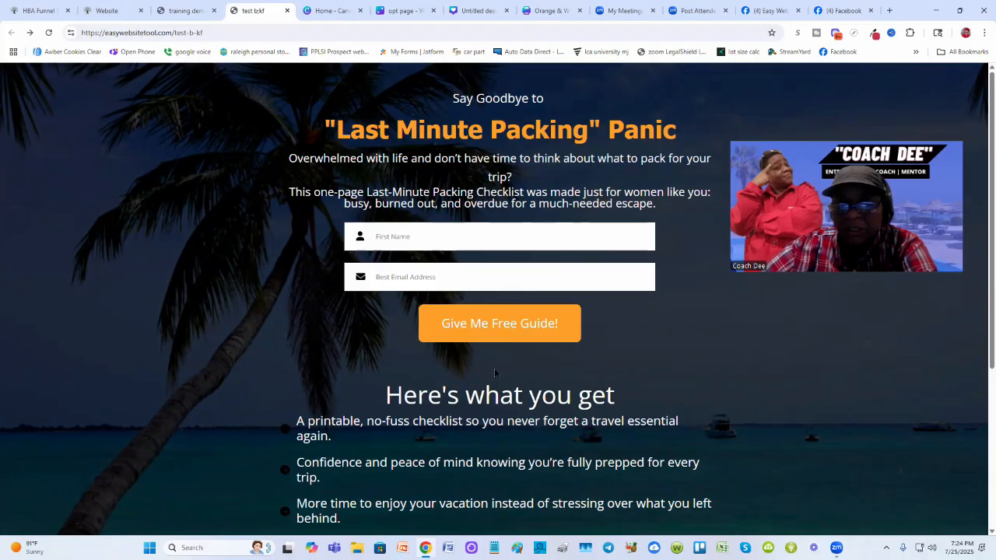
click(187, 11)
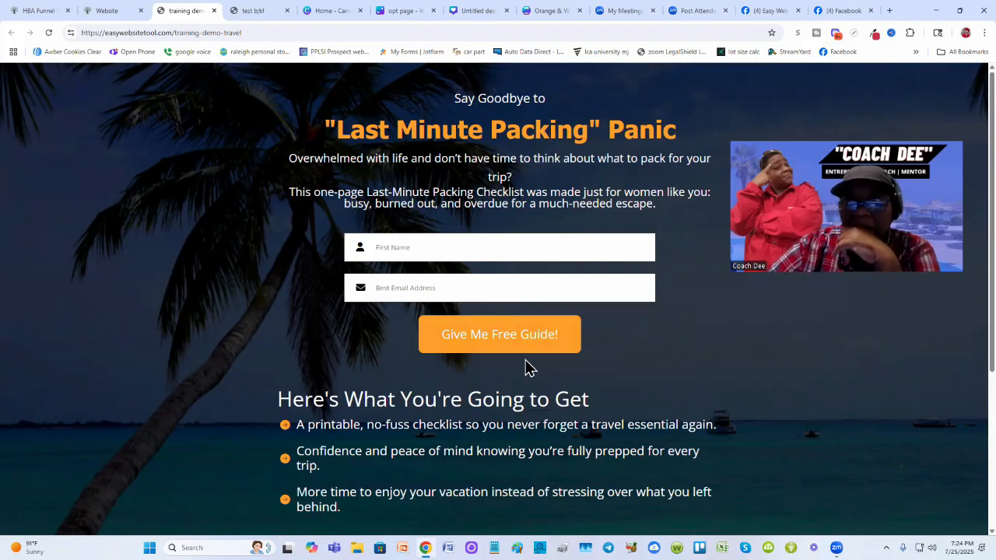
scroll(429, 427, down, 2)
scroll(428, 427, up, 1)
scroll(428, 427, up, 1)
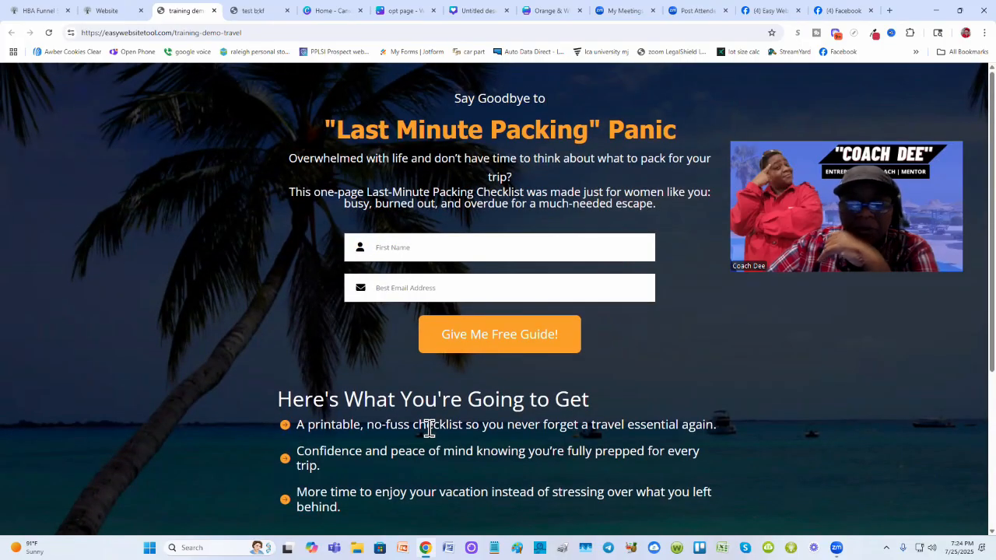
scroll(428, 427, down, 1)
scroll(429, 427, up, 1)
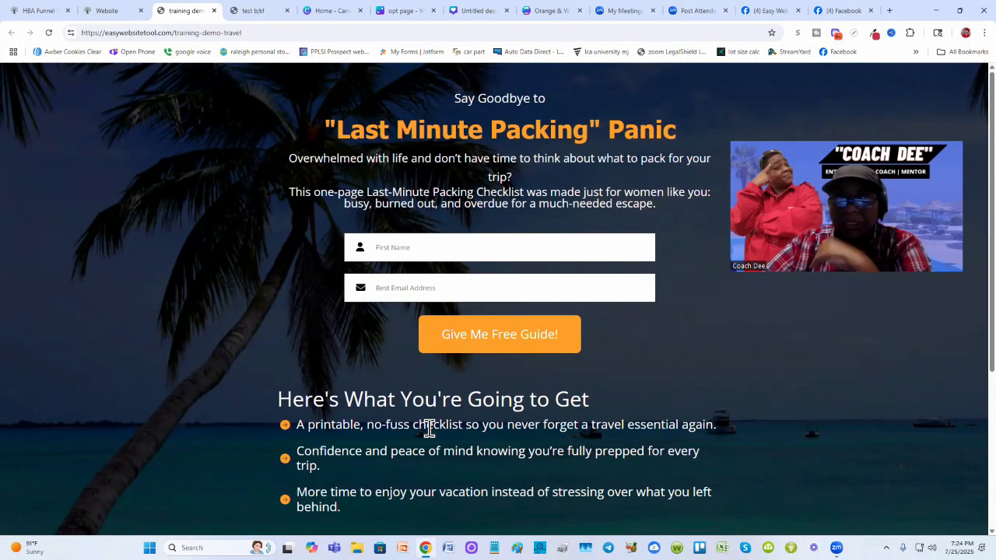
- Adjust the bottom spacing of the benefits section above the testimonials in the builder
click(106, 11)
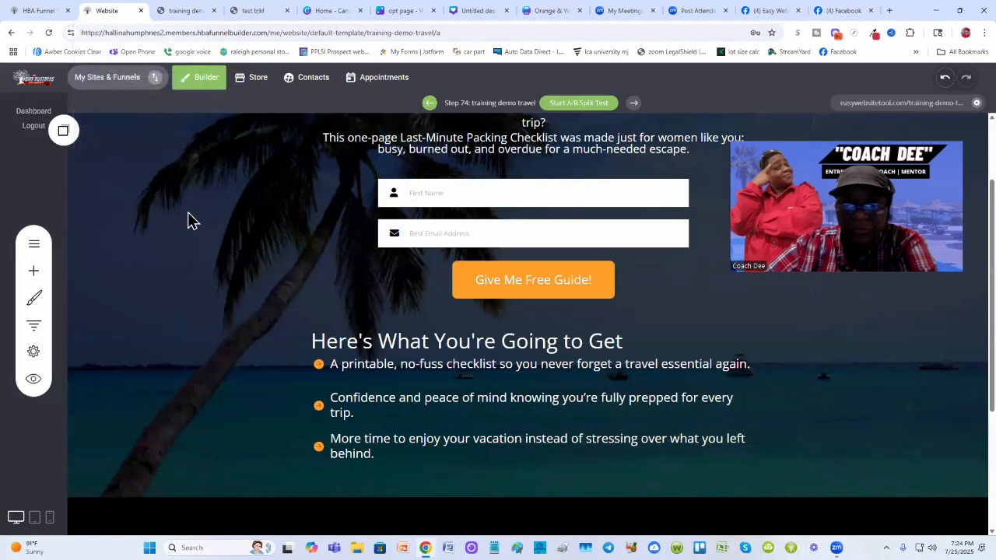
scroll(296, 329, down, 2)
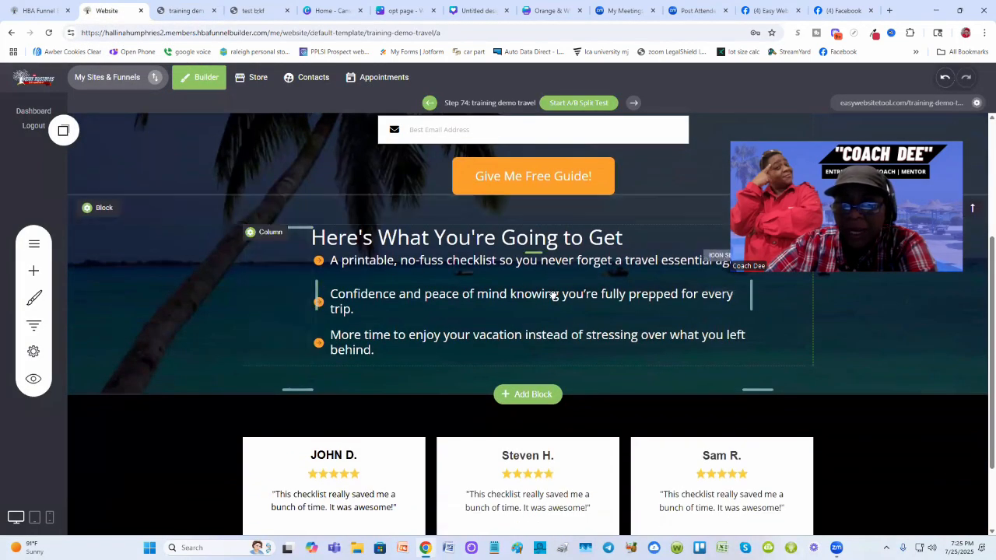
scroll(429, 378, down, 1)
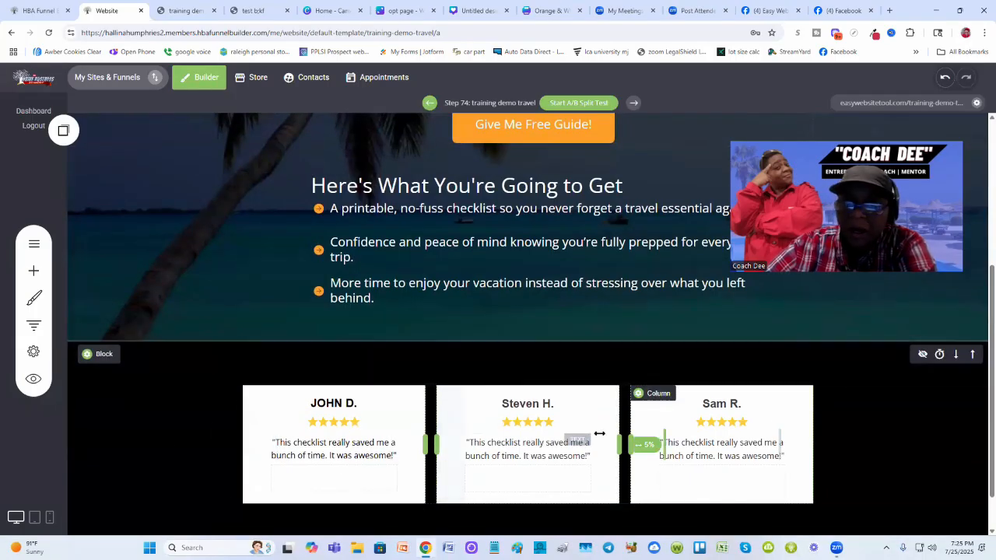
scroll(438, 309, down, 1)
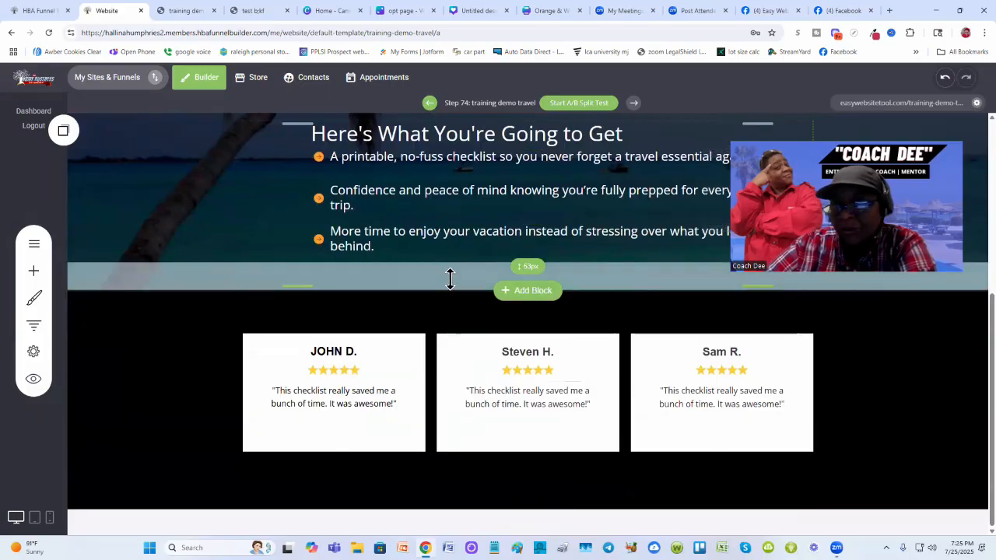
drag(448, 277, 453, 305)
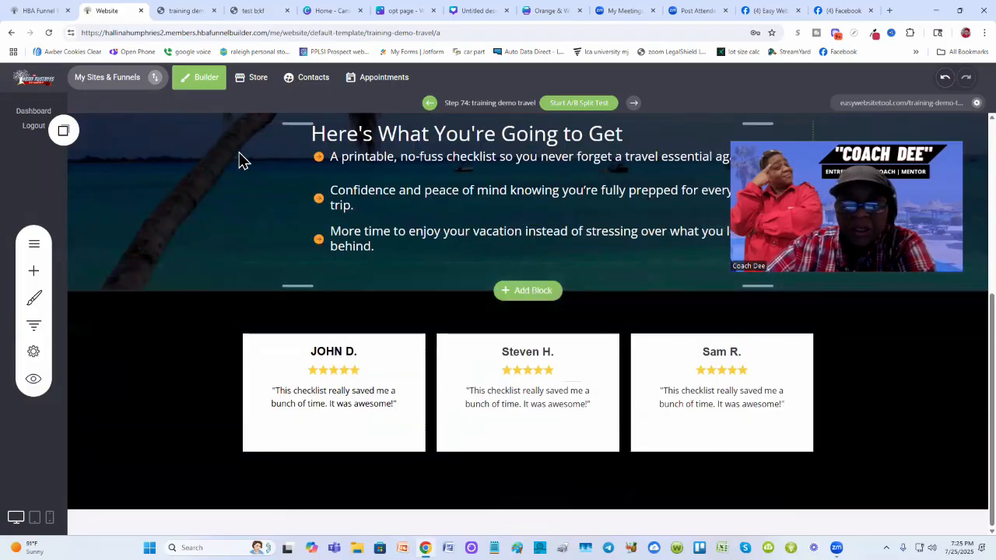
- Reload the live page and compare the benefits and testimonials area with the test page
click(186, 14)
scroll(451, 368, down, 3)
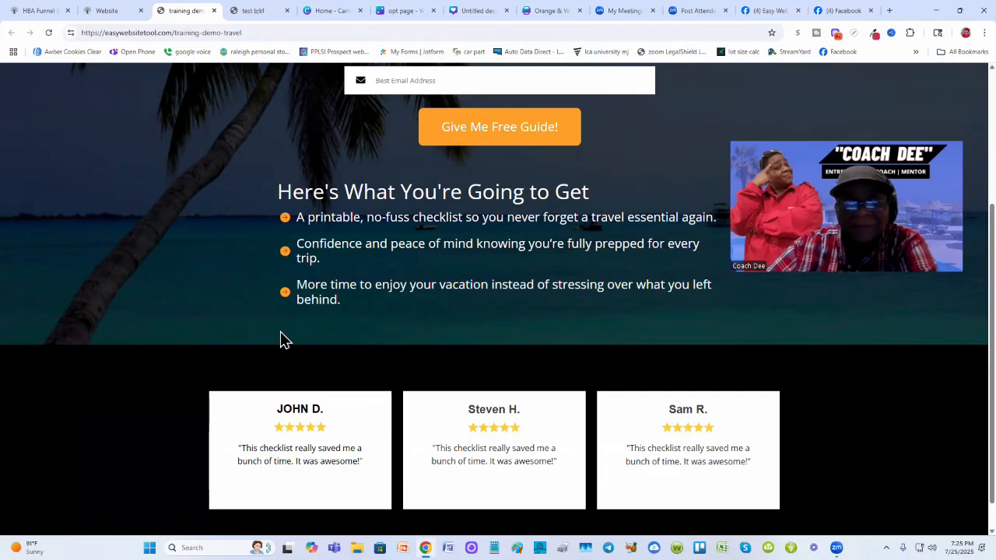
scroll(282, 339, down, 1)
scroll(281, 339, up, 2)
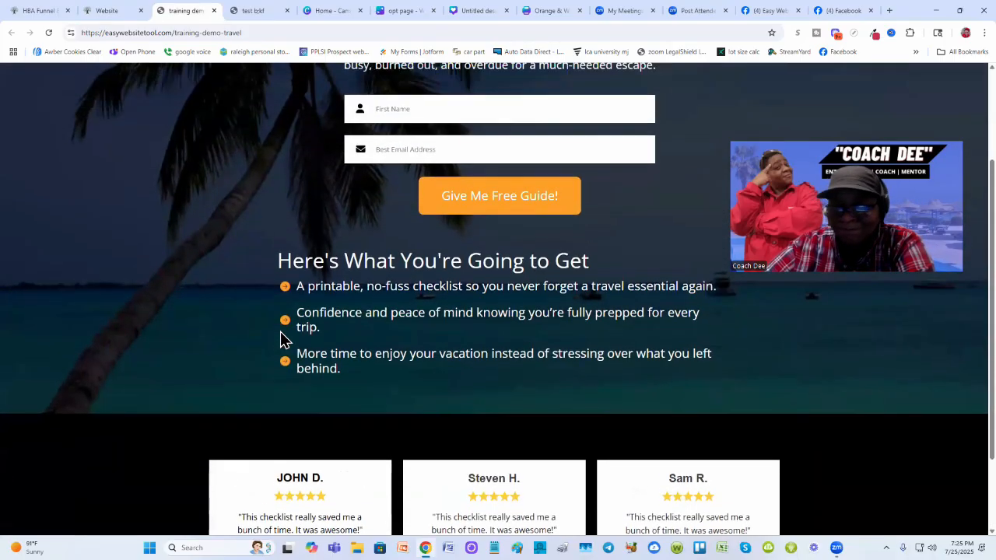
scroll(281, 339, down, 1)
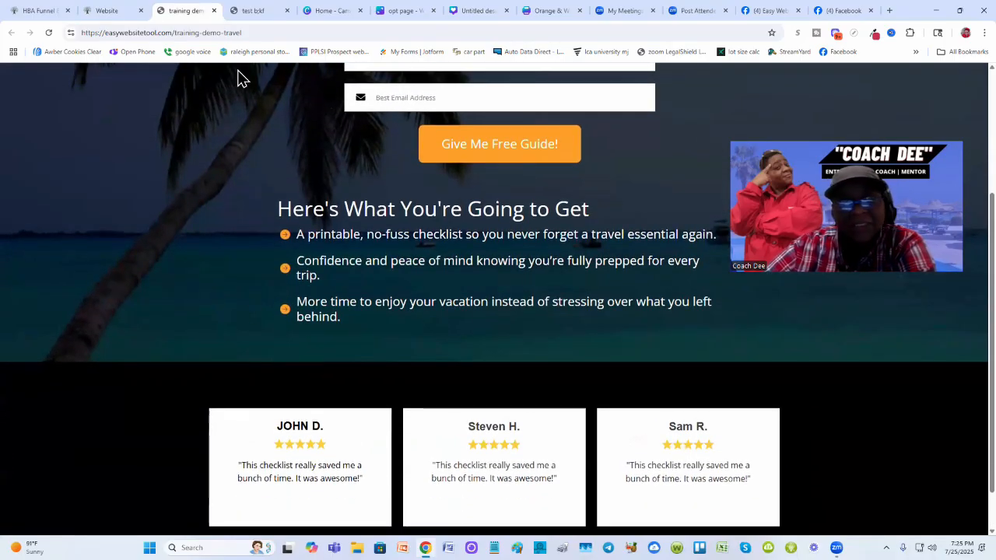
click(246, 11)
scroll(291, 424, down, 3)
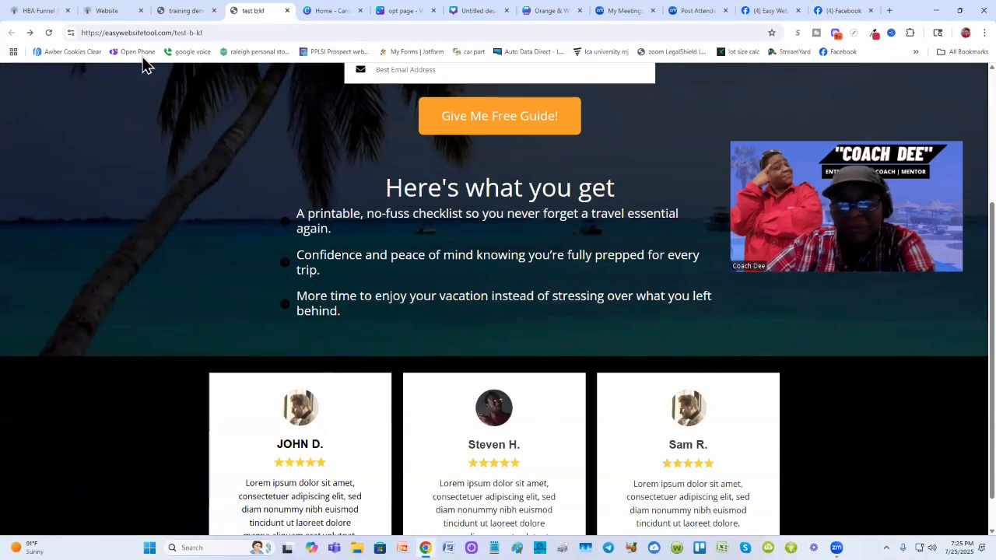
- Reduce the top spacing of the testimonials block and save the page
click(105, 10)
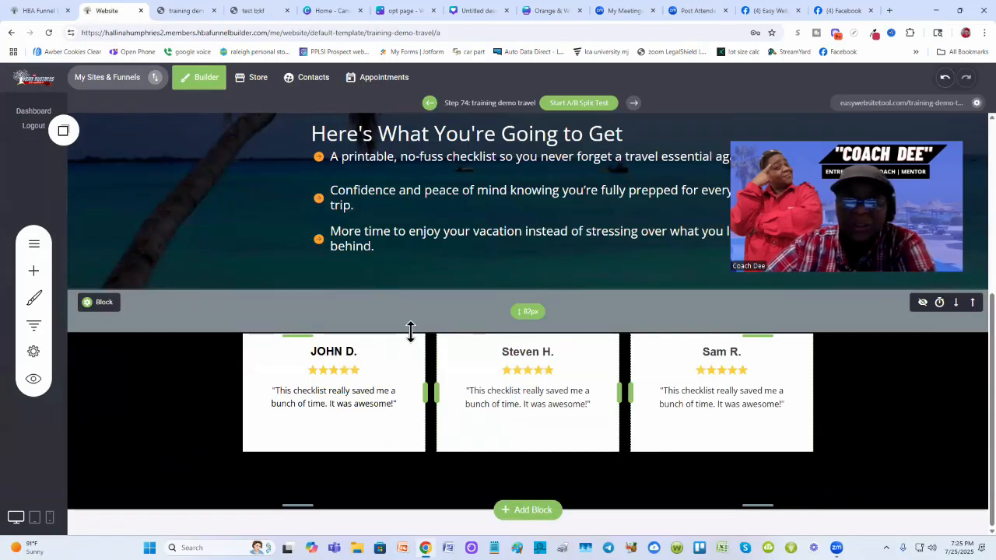
drag(412, 325, 415, 303)
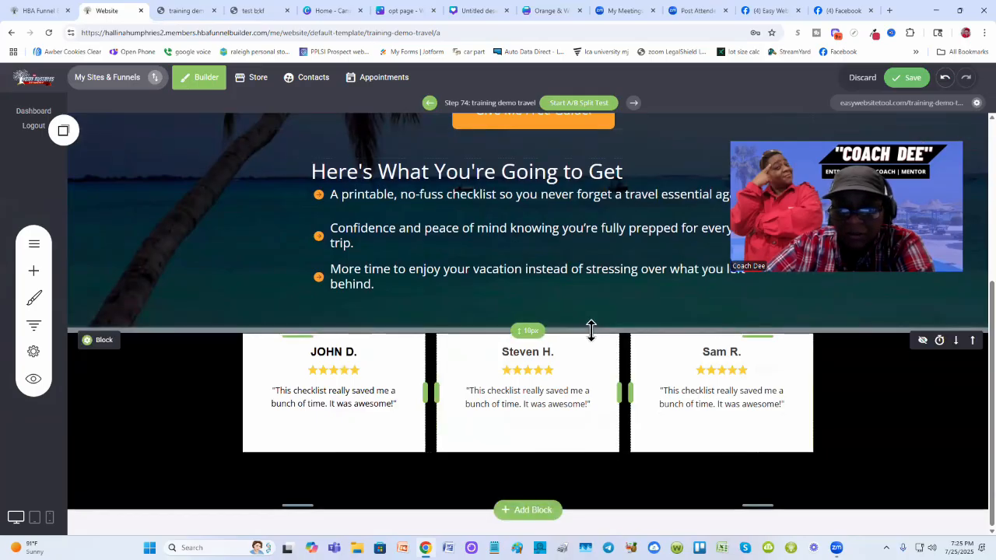
drag(591, 330, 592, 335)
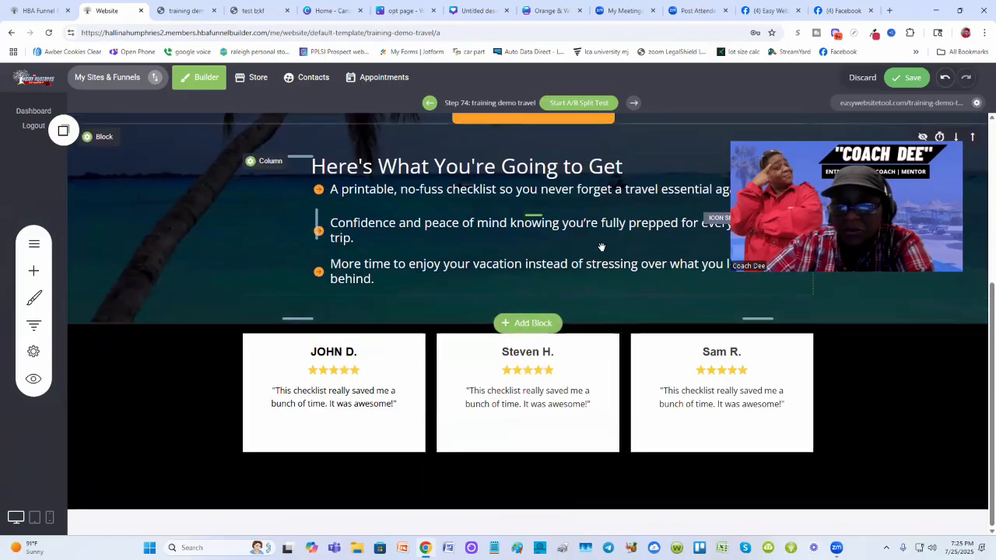
click(911, 79)
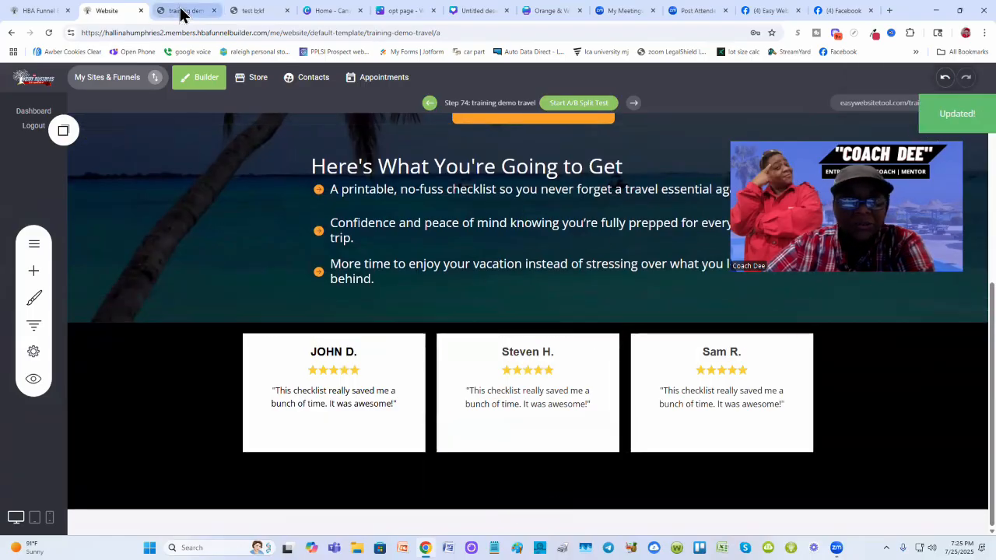
- Reload the live page and compare the testimonials position with the test page
click(182, 12)
click(49, 33)
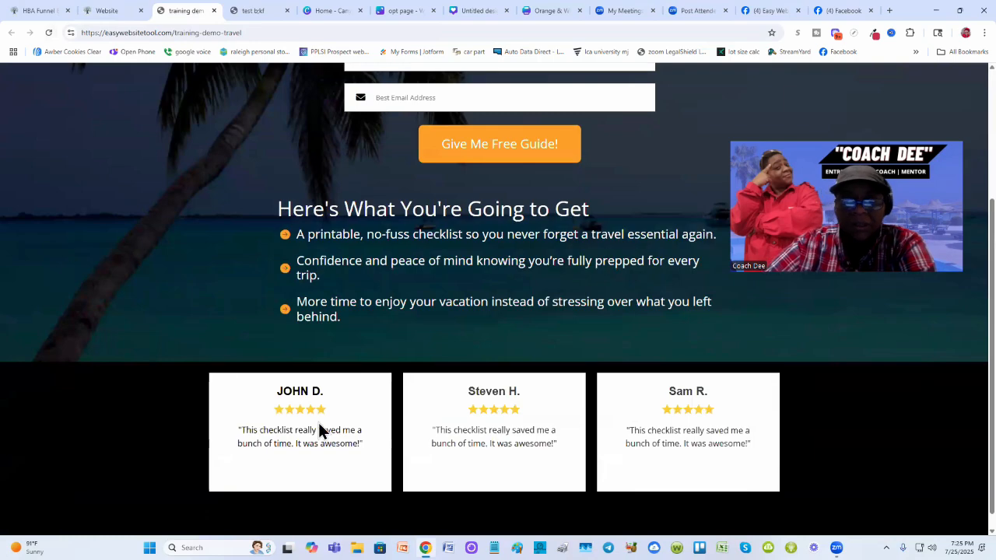
click(248, 10)
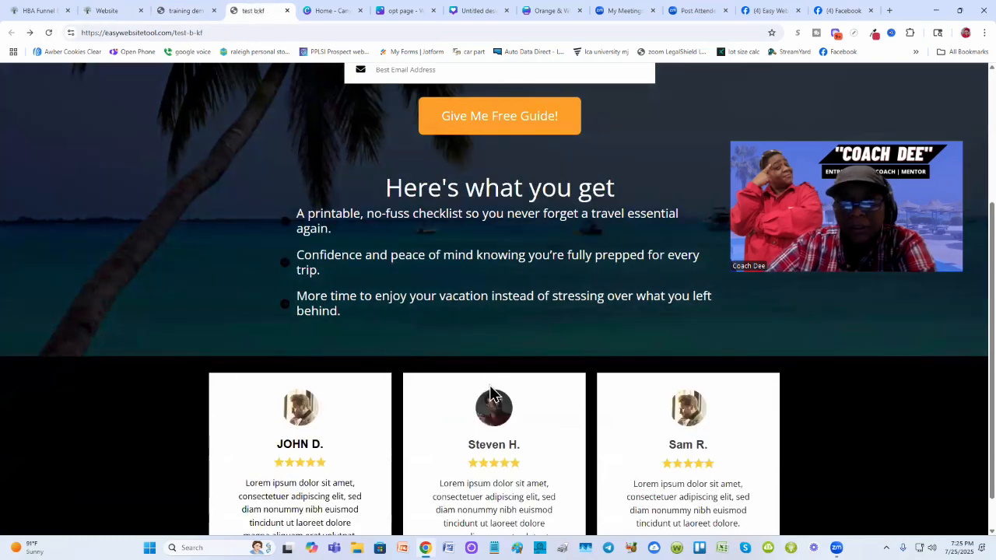
click(173, 11)
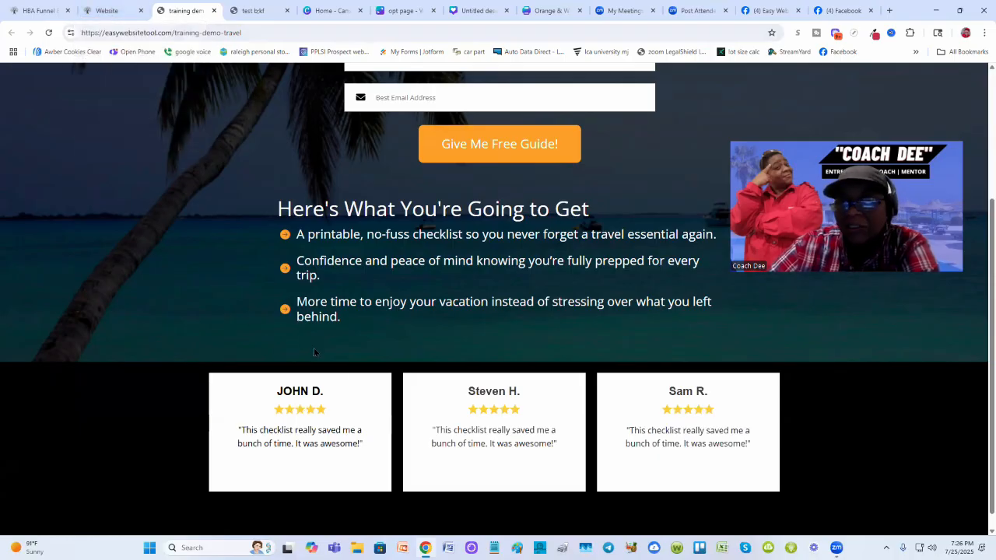
- Tighten the gap between the benefits section and the testimonials block, and save the page
click(109, 11)
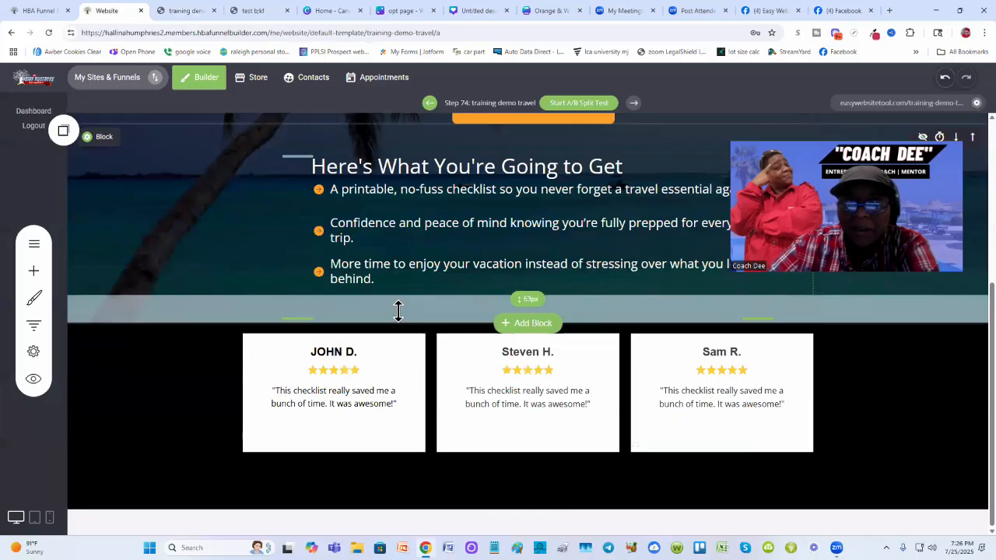
drag(397, 310, 397, 301)
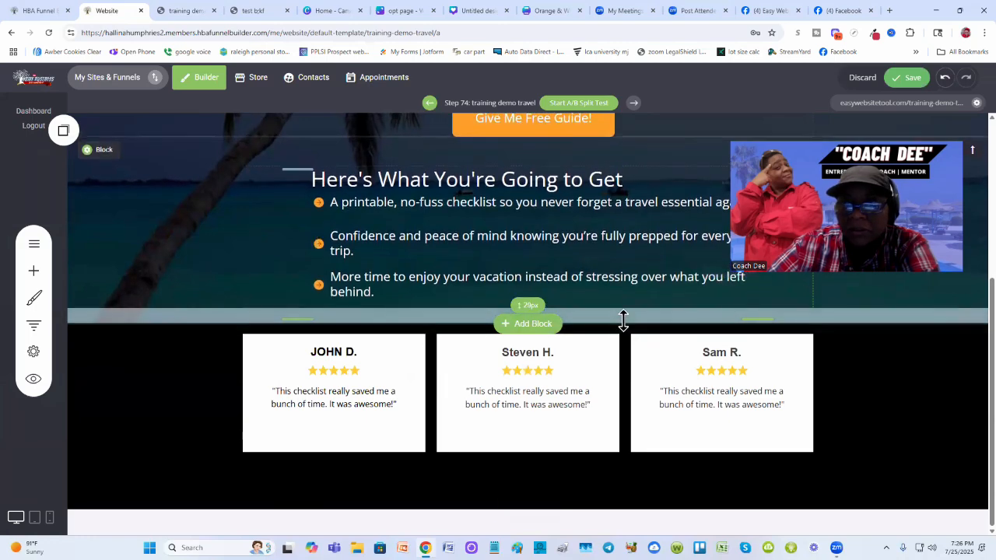
drag(623, 319, 622, 314)
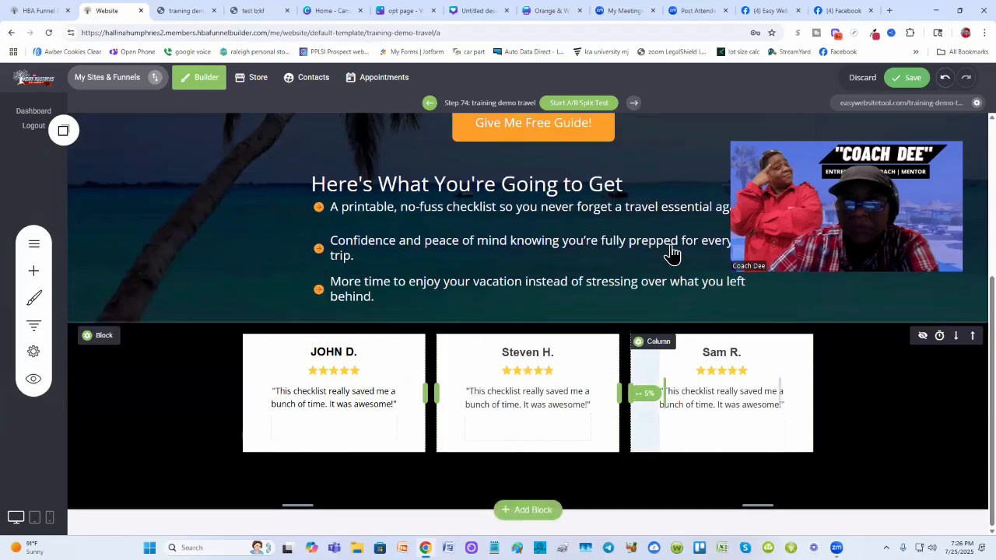
click(917, 82)
- Reload the live page and scroll back to its top to review the layout
click(190, 13)
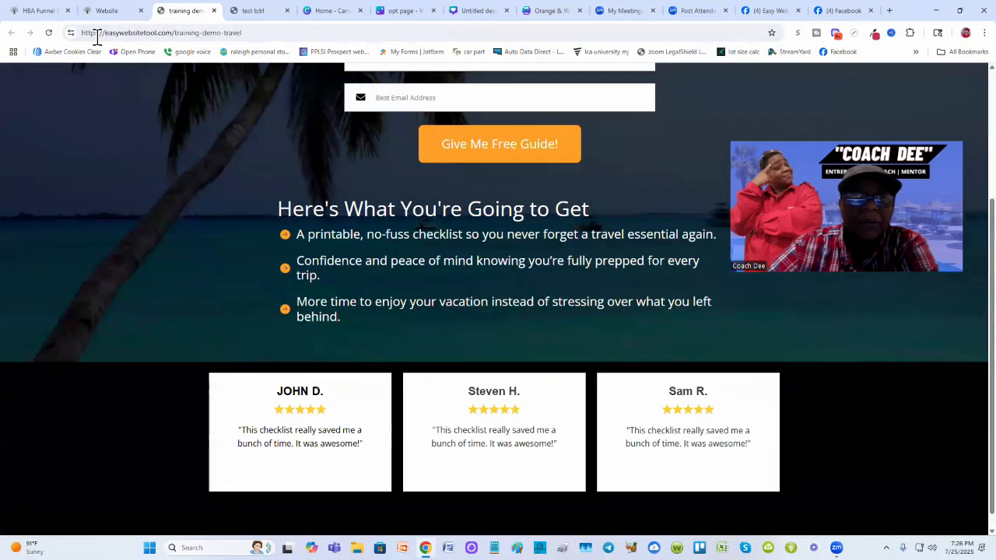
click(47, 34)
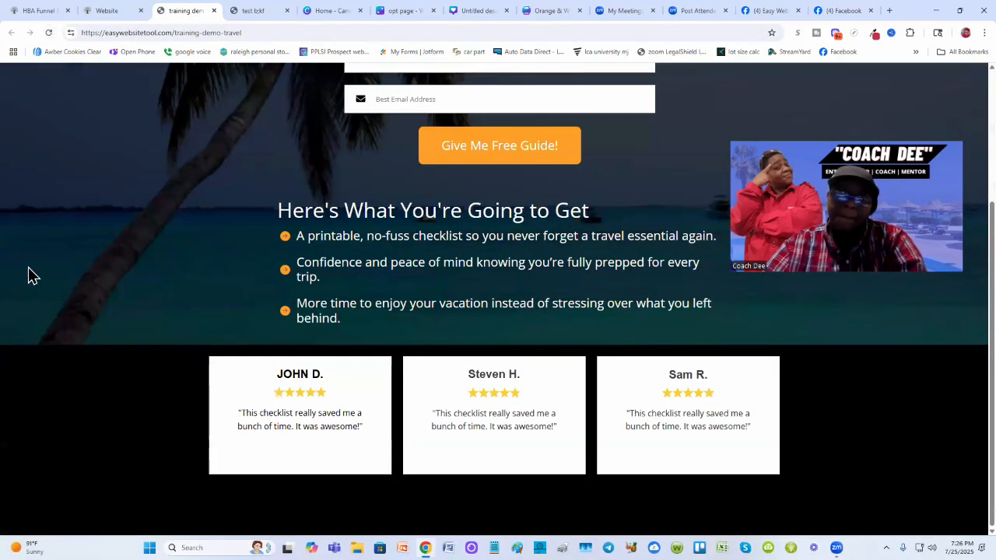
scroll(54, 298, up, 2)
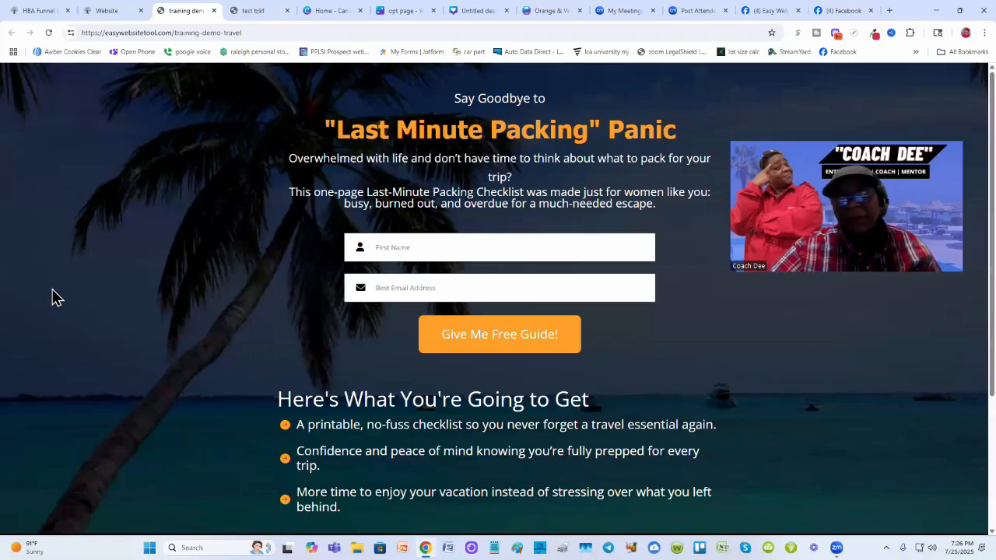
- Compare the benefits and testimonials sections of the live training demo page with the test page
scroll(54, 298, down, 2)
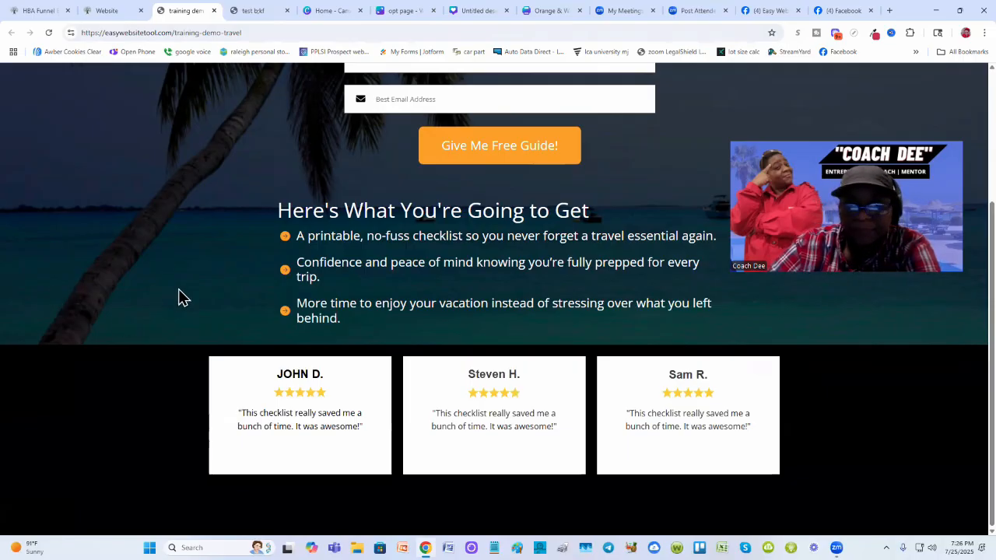
click(250, 12)
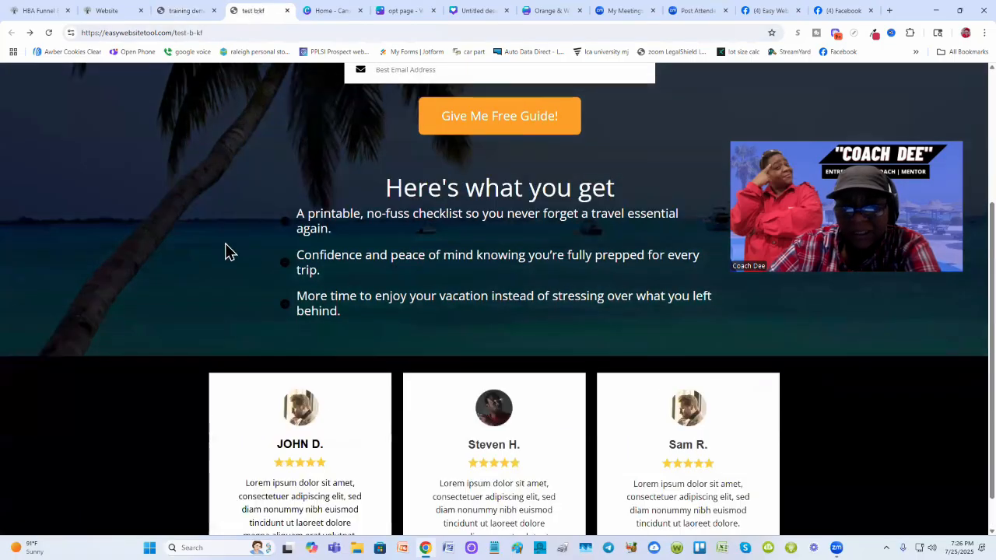
scroll(224, 251, down, 1)
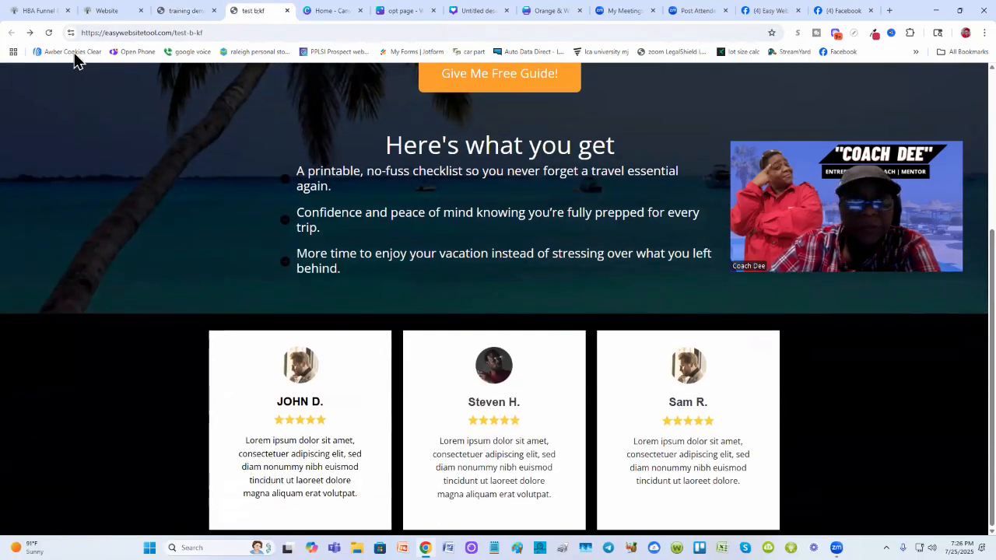
click(178, 10)
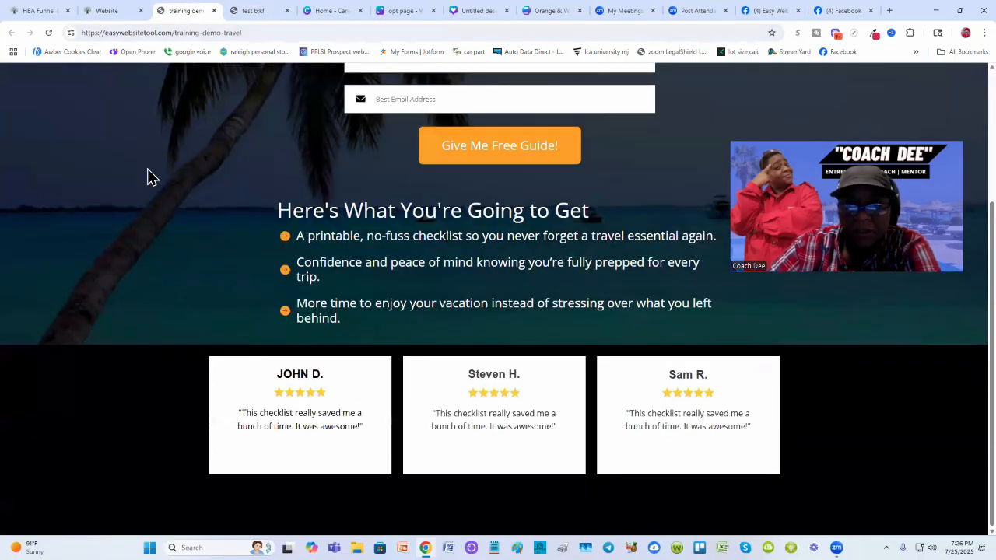
click(97, 10)
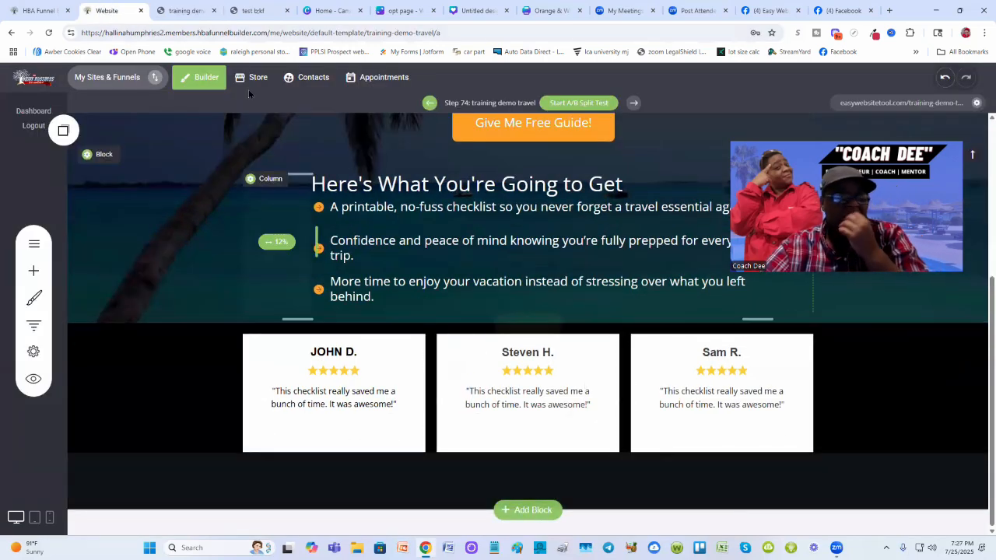
click(242, 10)
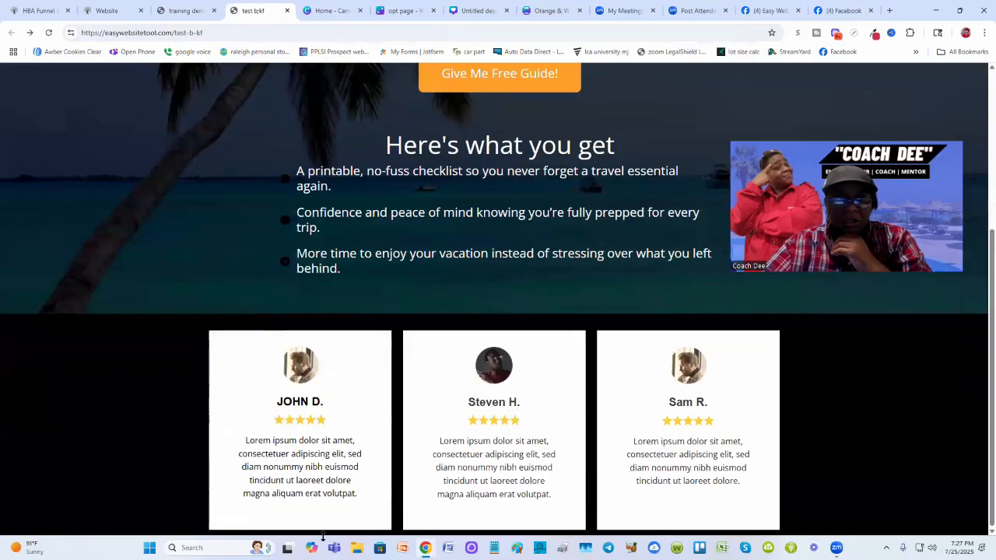
click(178, 10)
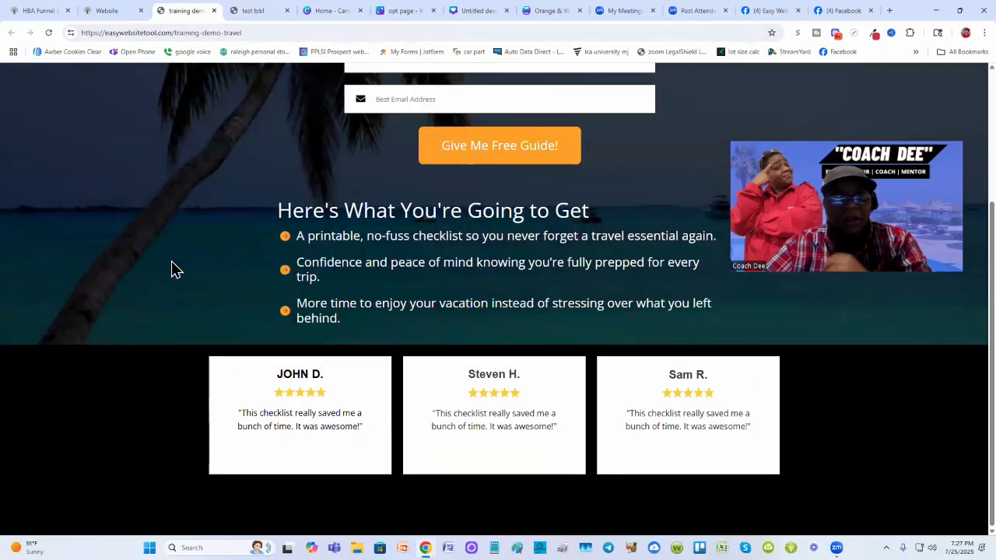
- Reduce the bottom spacing beneath the testimonials block in the builder and save the page
click(99, 10)
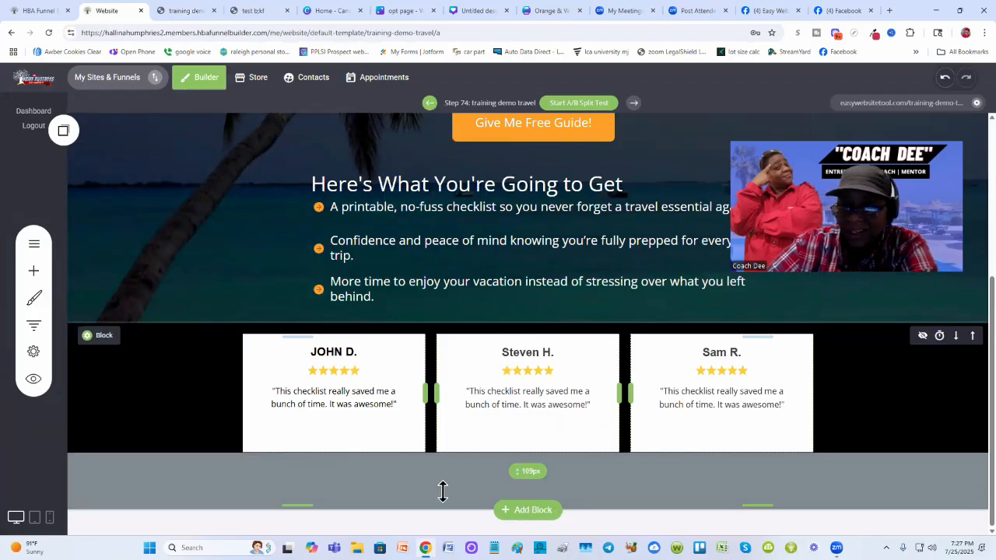
drag(439, 500, 402, 484)
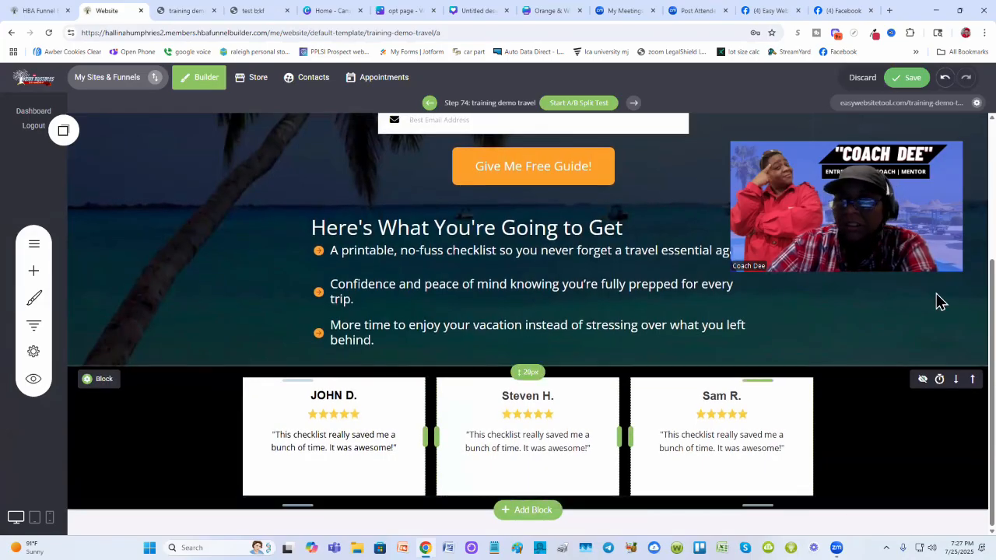
click(910, 81)
- Reload the live page and scroll through the benefits and testimonials sections to check the new spacing
click(181, 10)
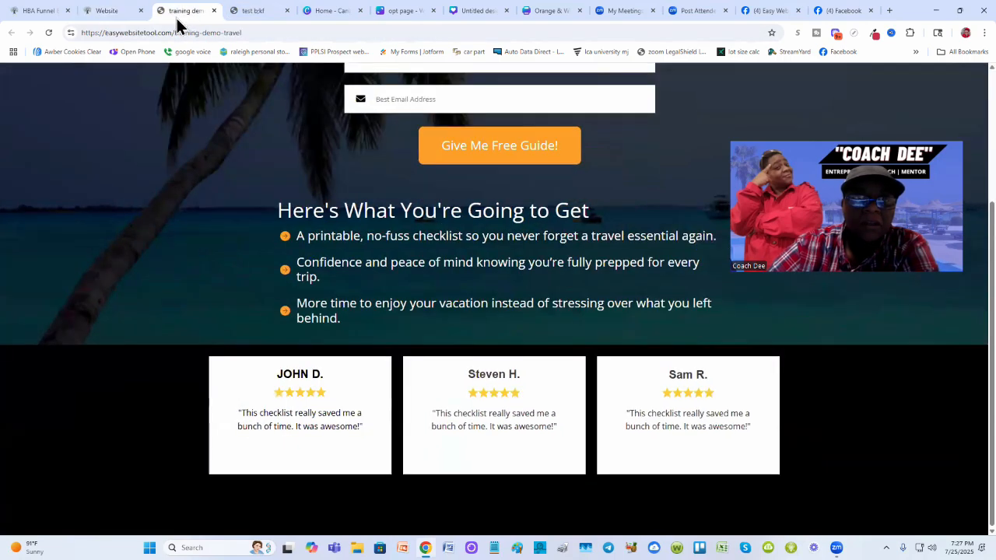
click(49, 33)
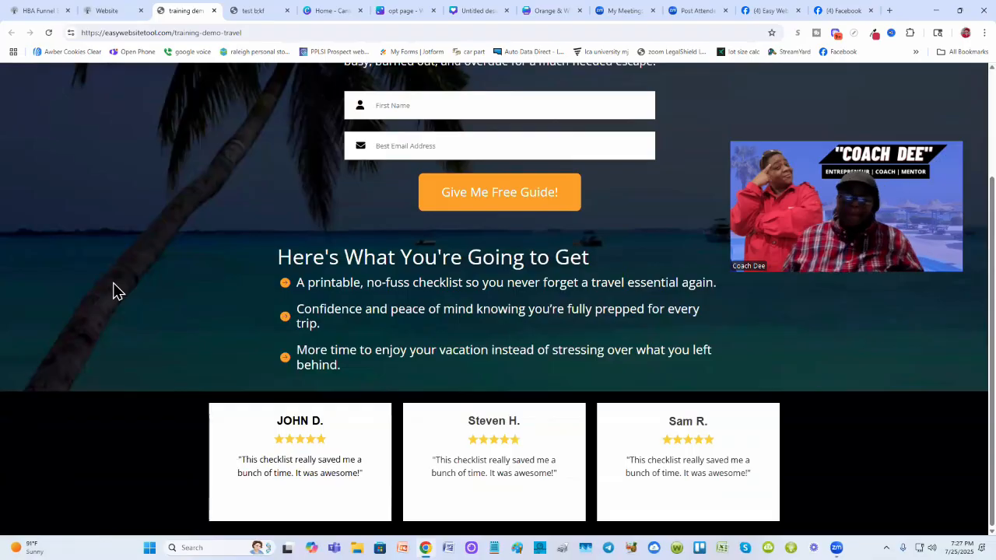
scroll(288, 412, up, 2)
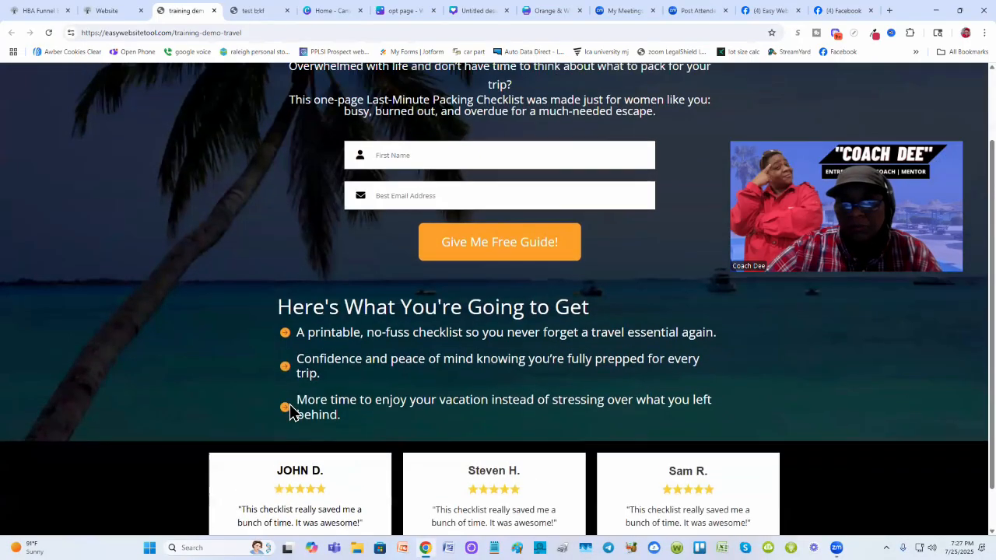
scroll(288, 414, down, 1)
scroll(289, 413, down, 1)
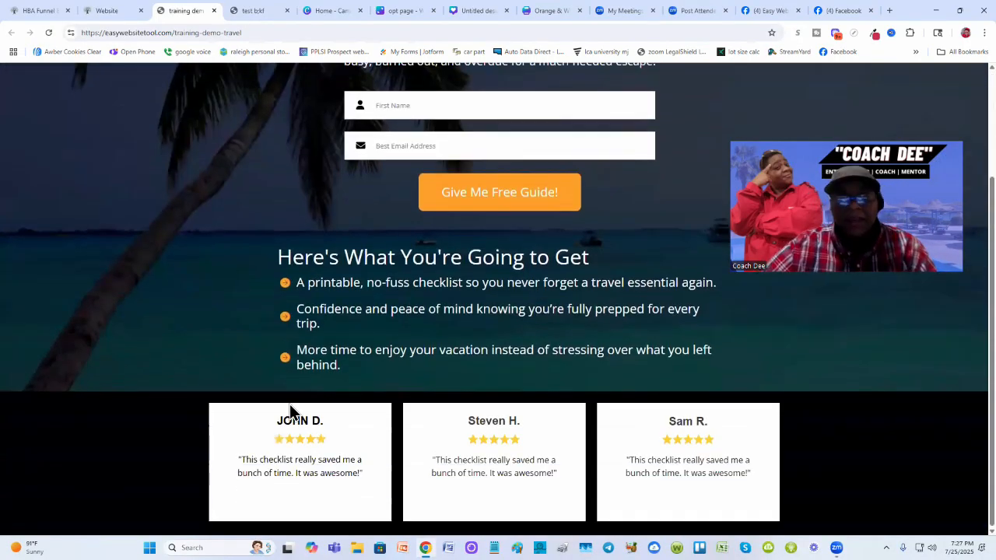
scroll(290, 413, up, 4)
scroll(289, 410, down, 3)
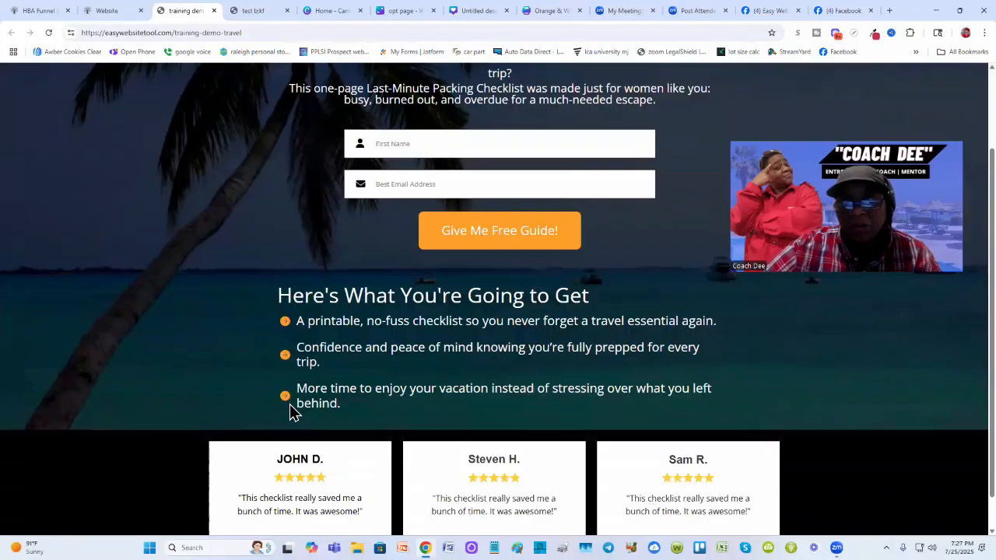
scroll(290, 412, down, 1)
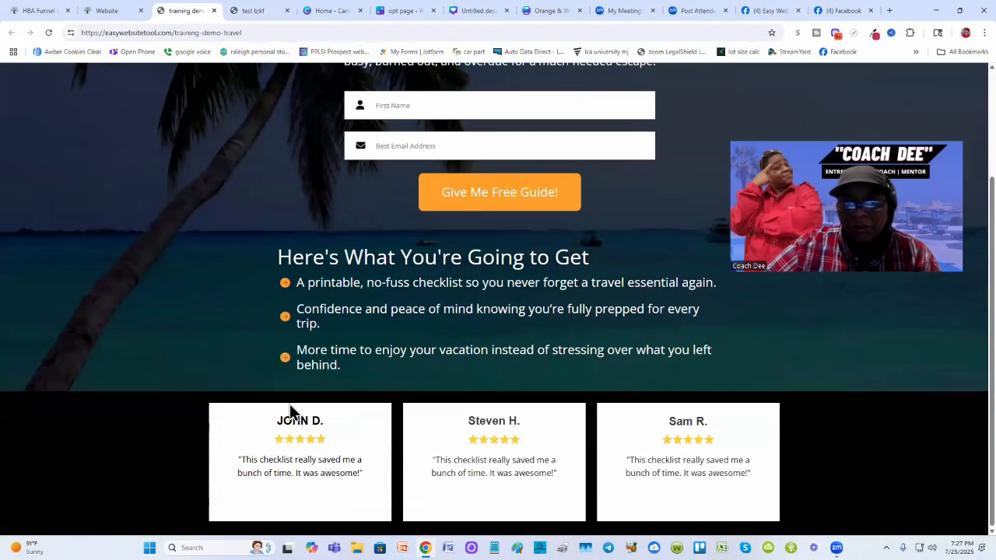
scroll(289, 413, up, 4)
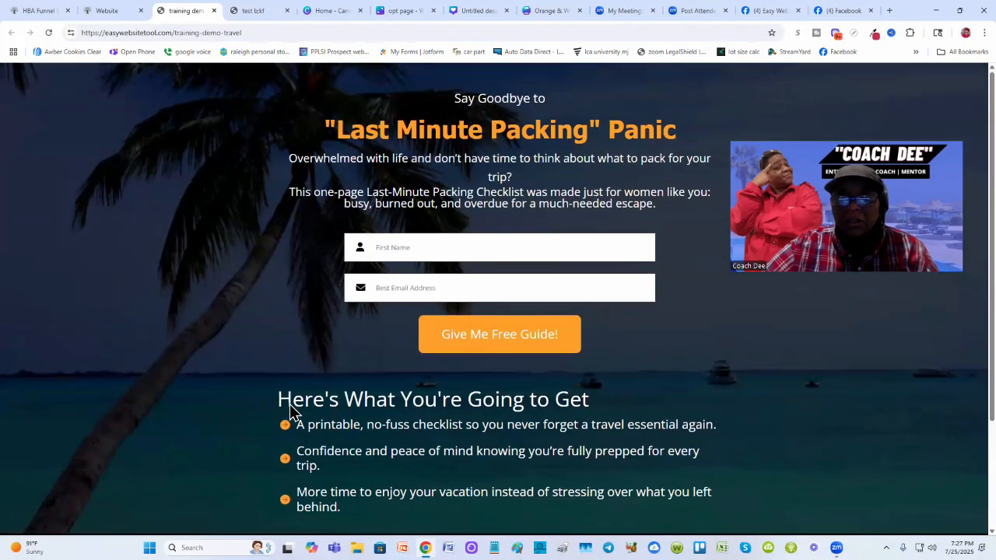
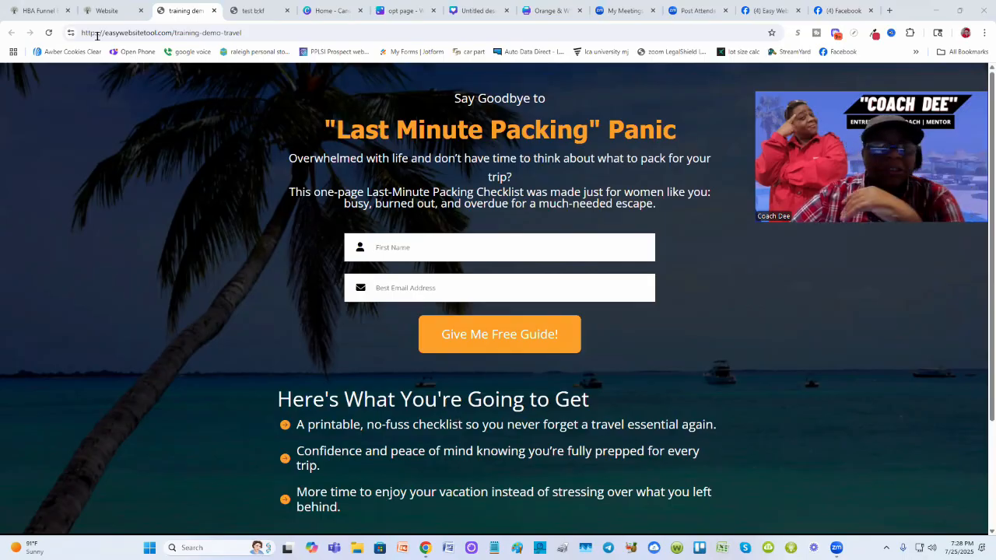
- Center-align the "Here's What You're Going to Get" heading in the builder and save the page
click(106, 11)
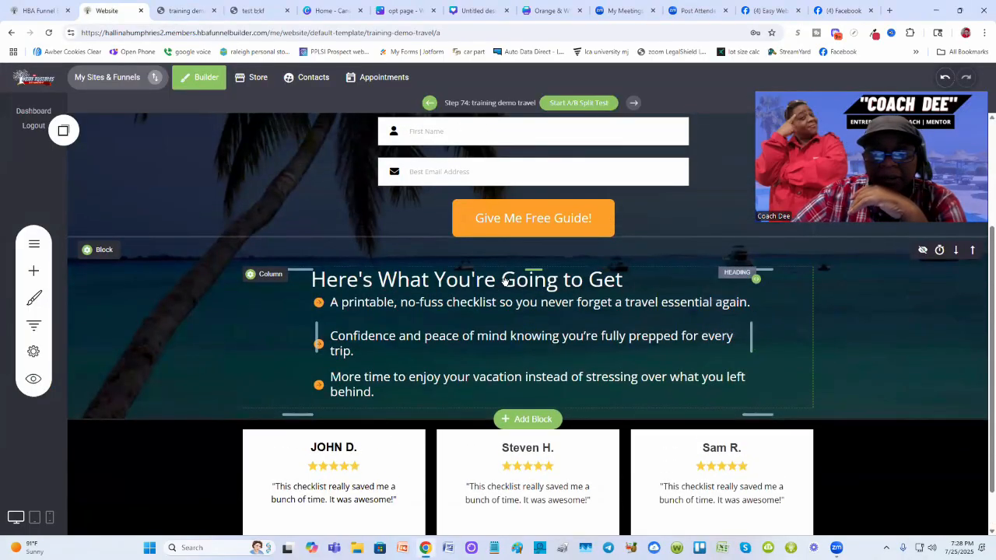
click(465, 283)
click(465, 282)
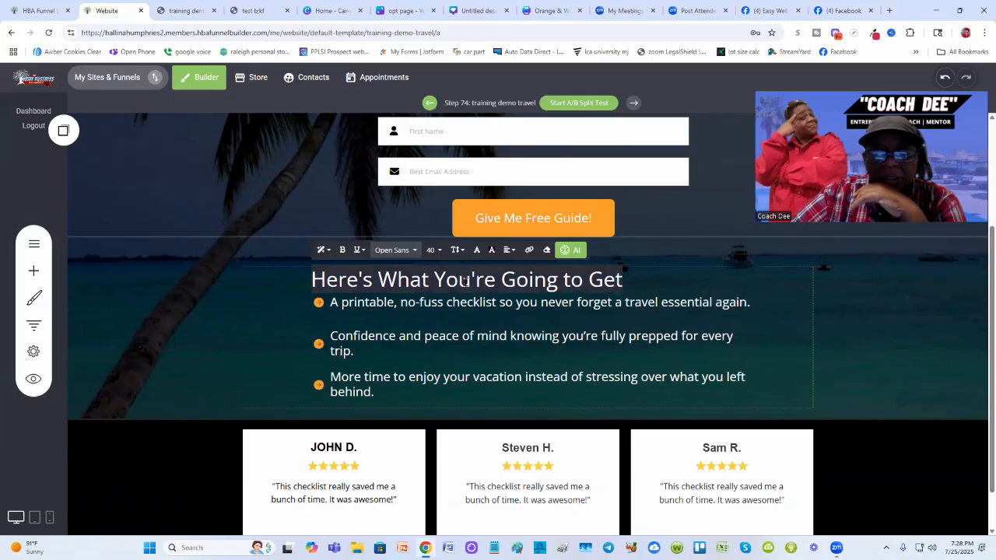
click(516, 257)
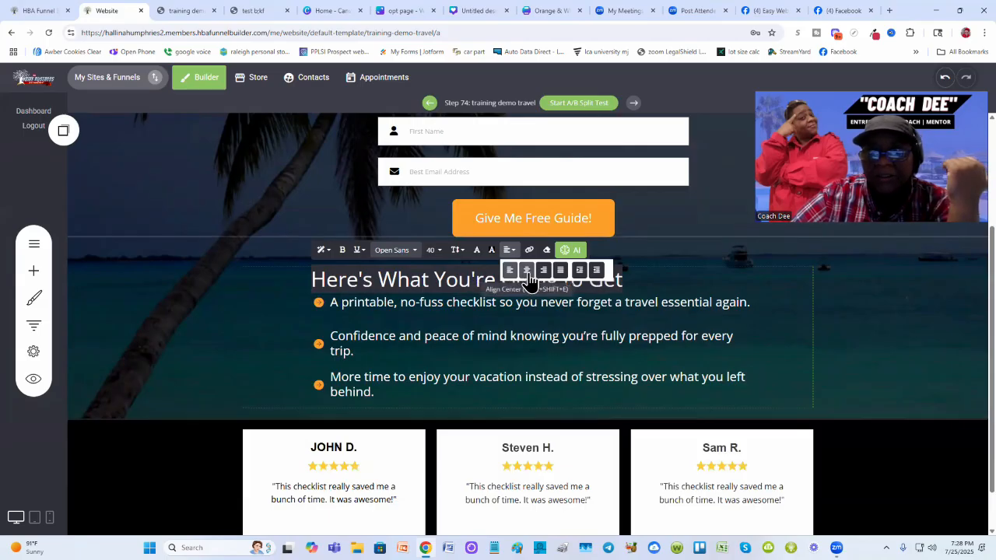
click(528, 273)
click(869, 288)
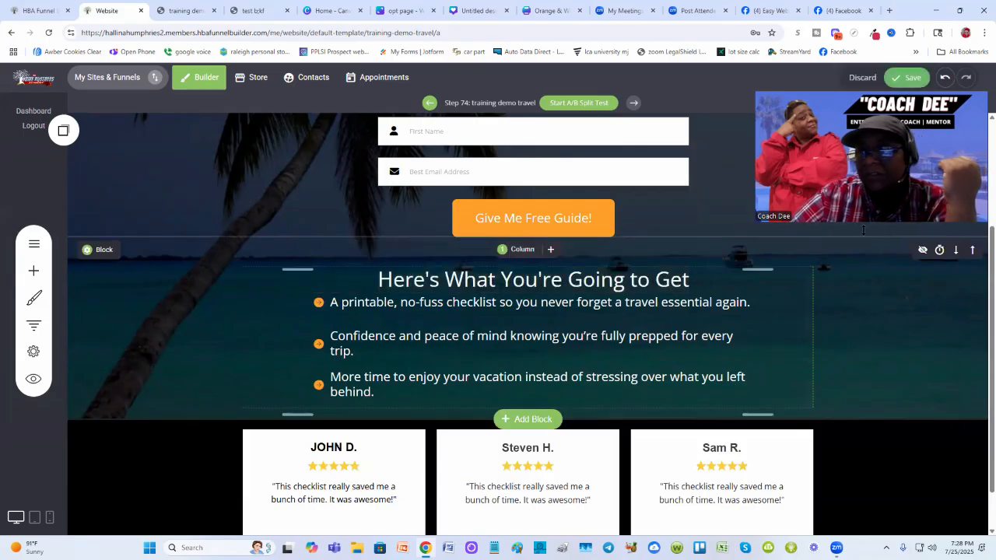
click(906, 77)
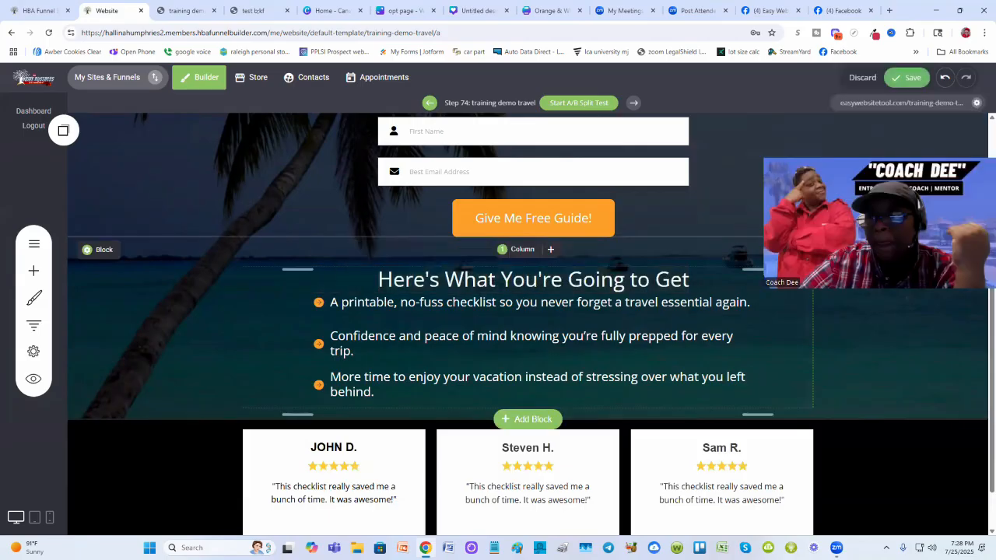
- Reload the live page and compare its benefits heading with the test page's version
click(182, 10)
click(48, 33)
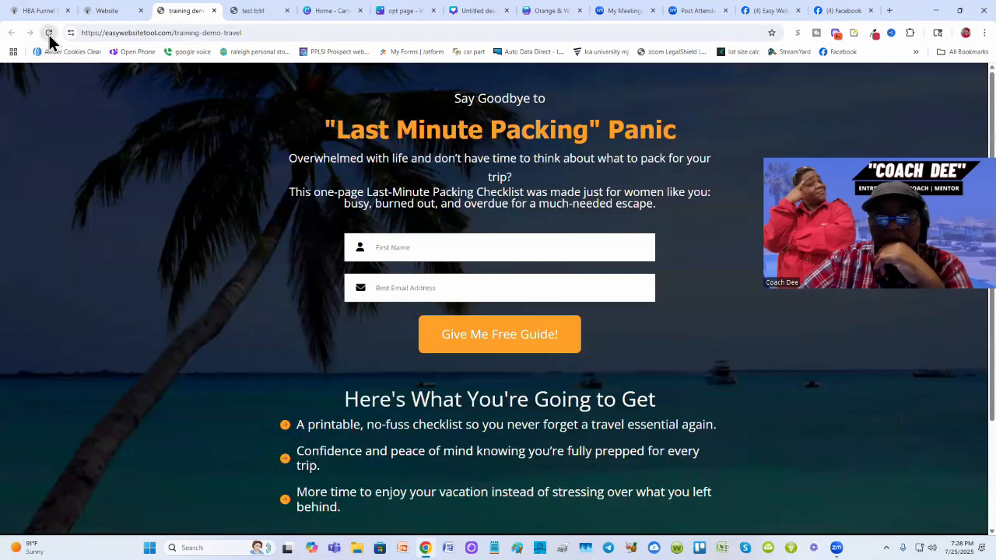
scroll(99, 231, down, 2)
scroll(99, 231, up, 2)
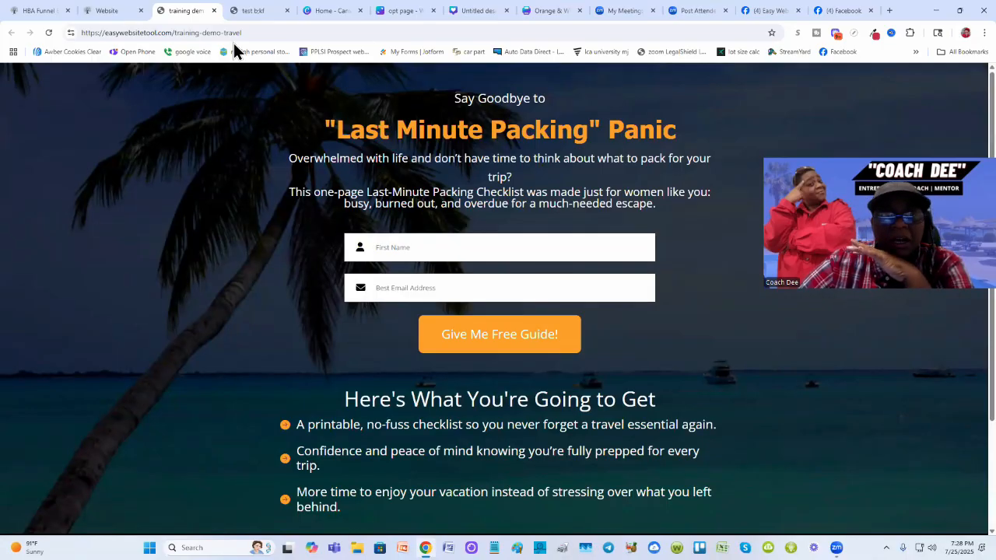
click(250, 11)
scroll(180, 217, up, 2)
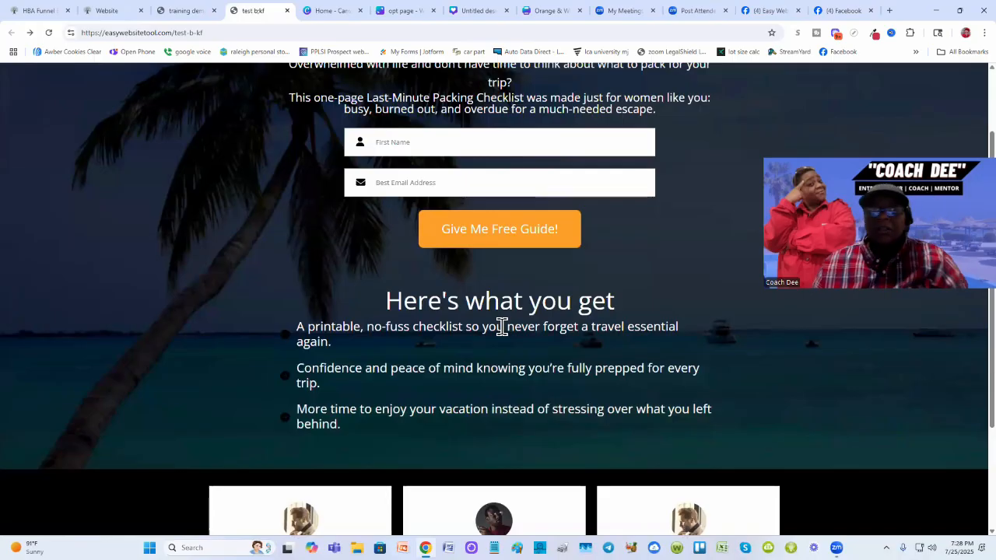
scroll(364, 306, up, 1)
scroll(282, 291, down, 3)
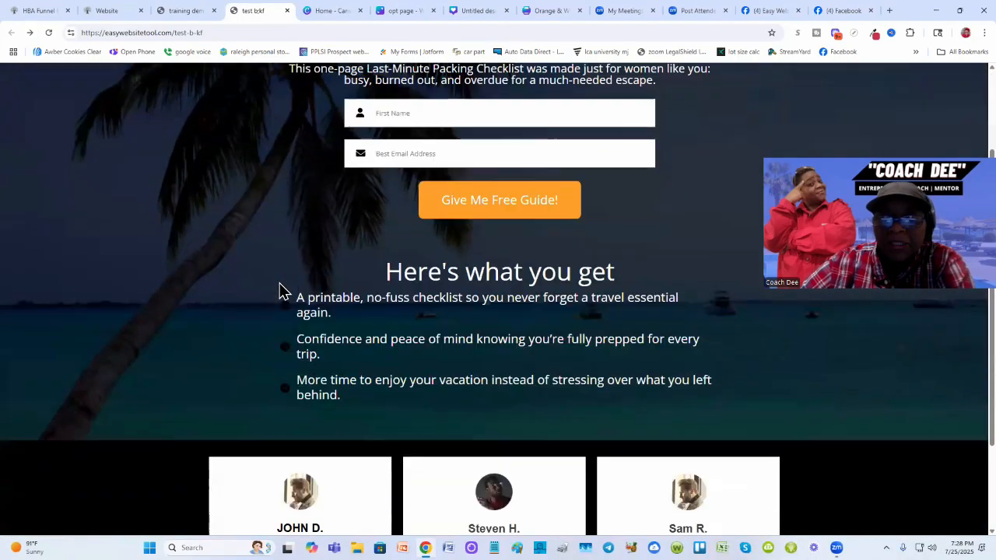
scroll(280, 289, up, 3)
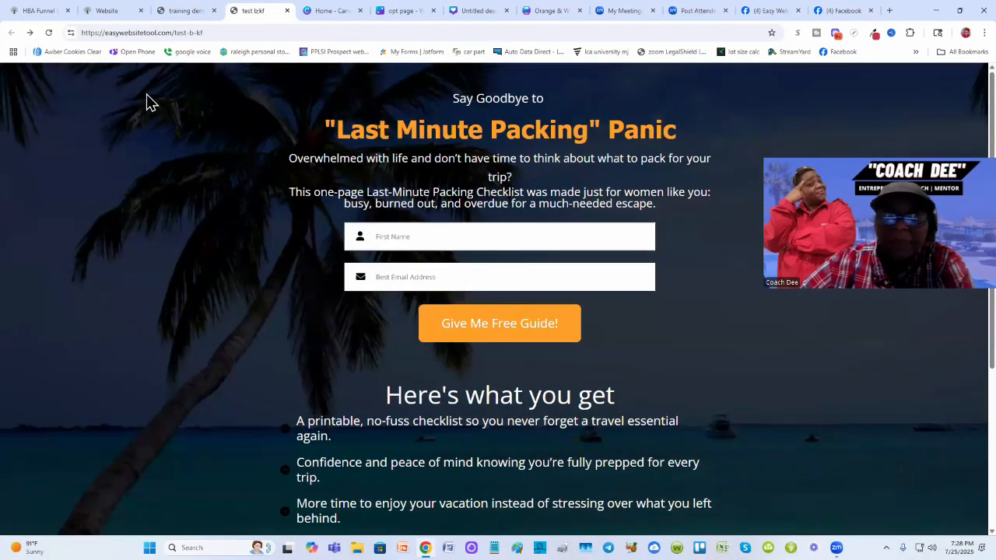
- Preview the page in tablet view and scroll through its sections in the builder
click(94, 11)
scroll(197, 424, down, 1)
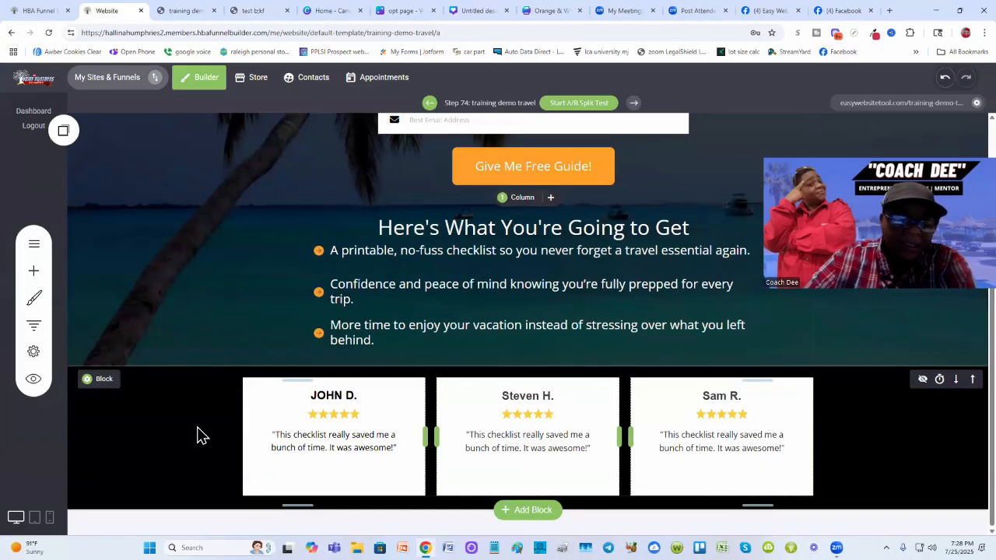
click(35, 521)
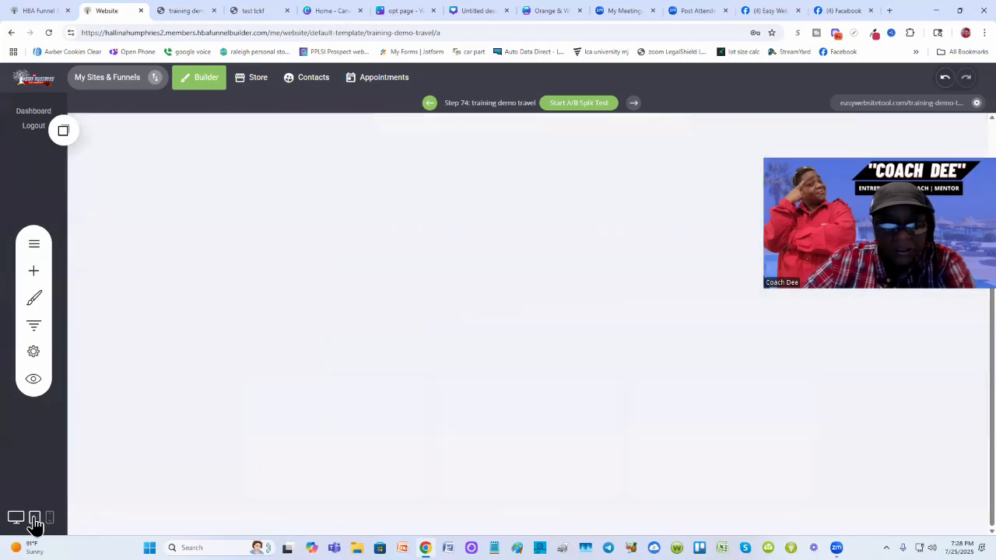
scroll(589, 232, up, 3)
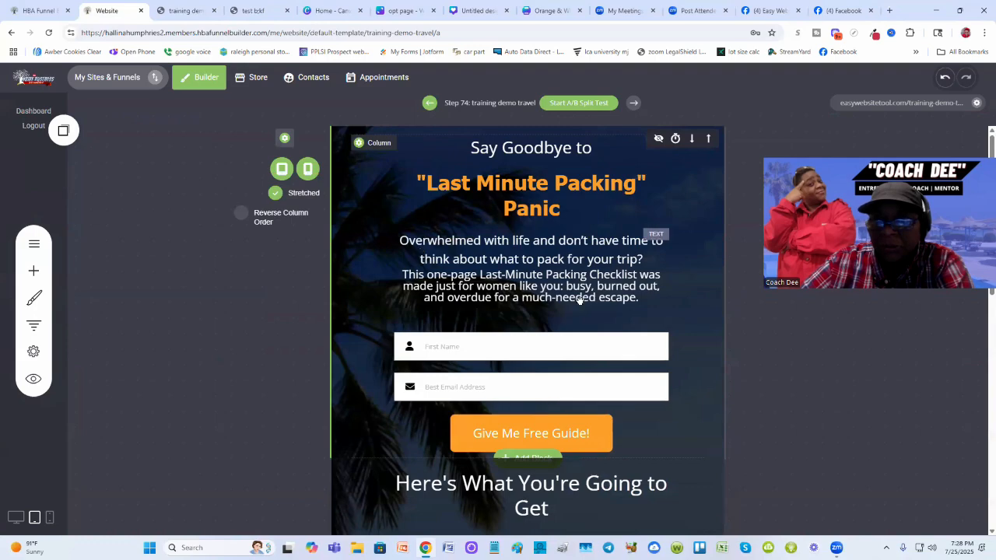
scroll(459, 319, down, 3)
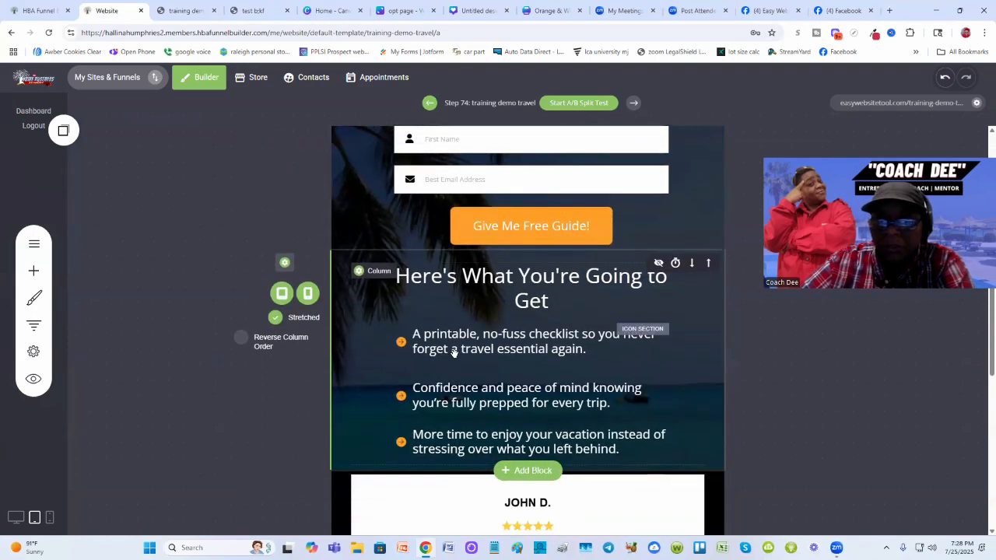
scroll(453, 351, down, 1)
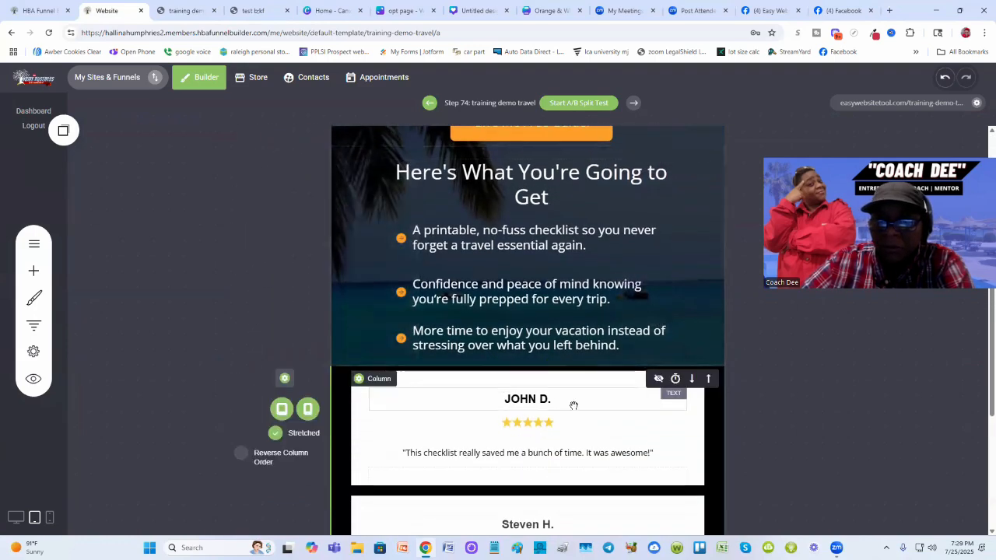
scroll(457, 383, down, 2)
scroll(531, 444, down, 2)
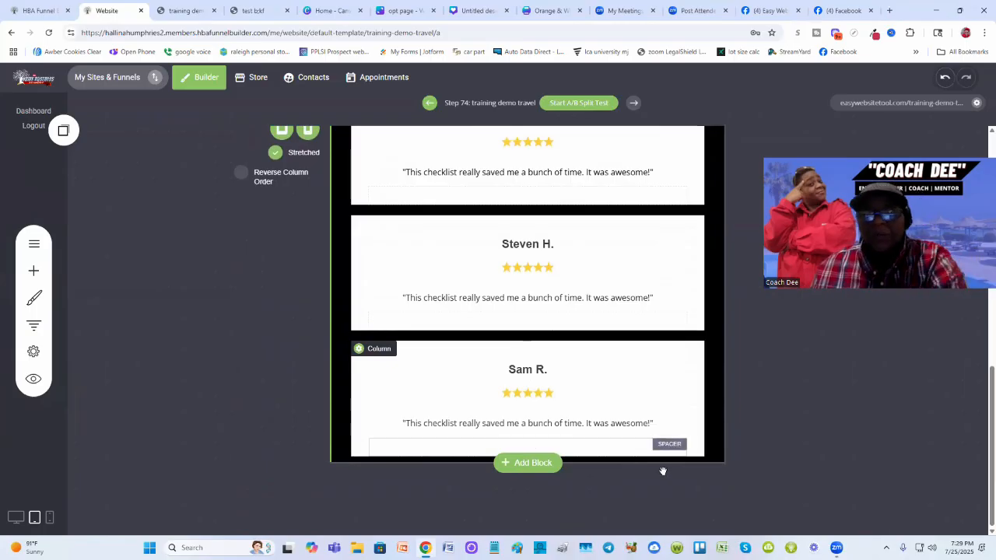
scroll(663, 472, up, 4)
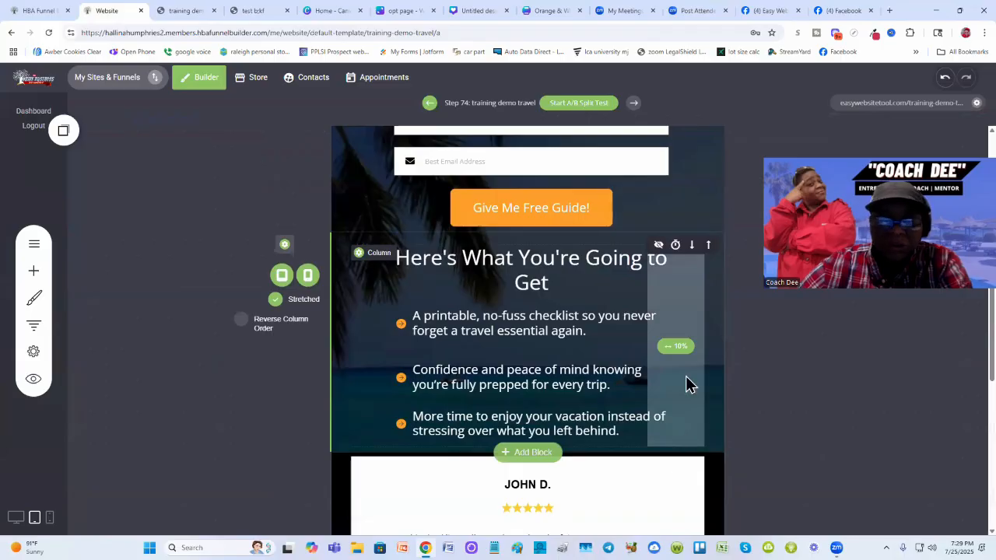
scroll(689, 385, up, 2)
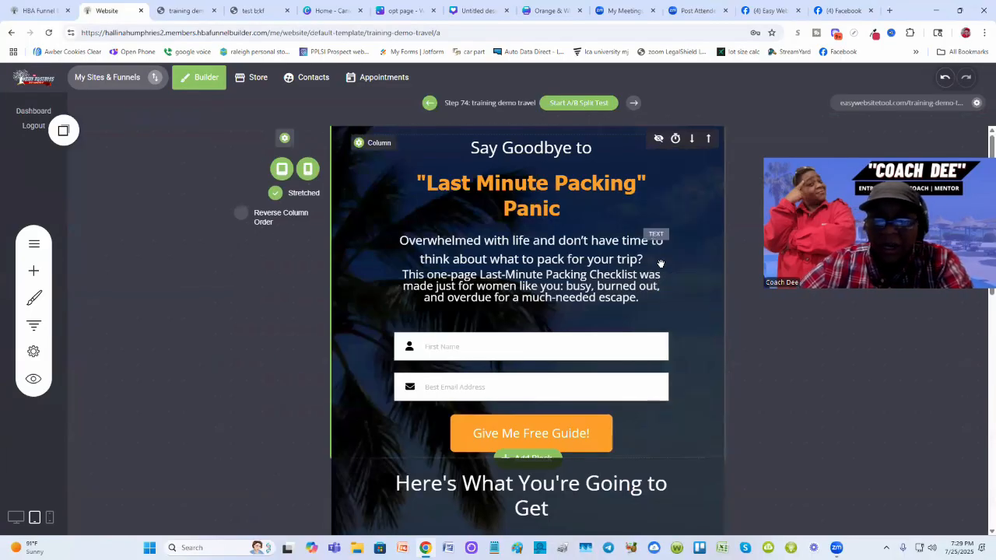
scroll(660, 264, down, 4)
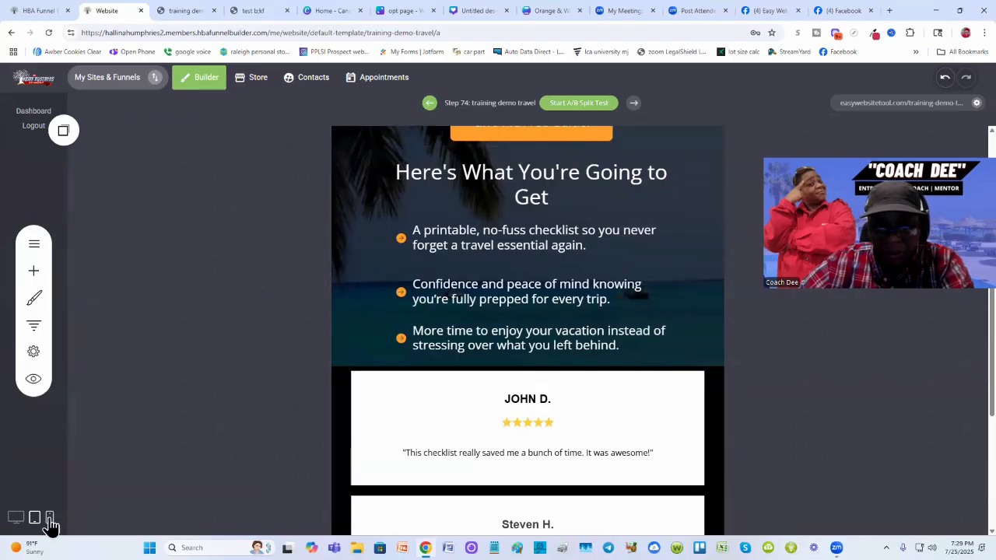
- Preview the page in mobile view, scroll through the sections, and return to desktop view
click(49, 518)
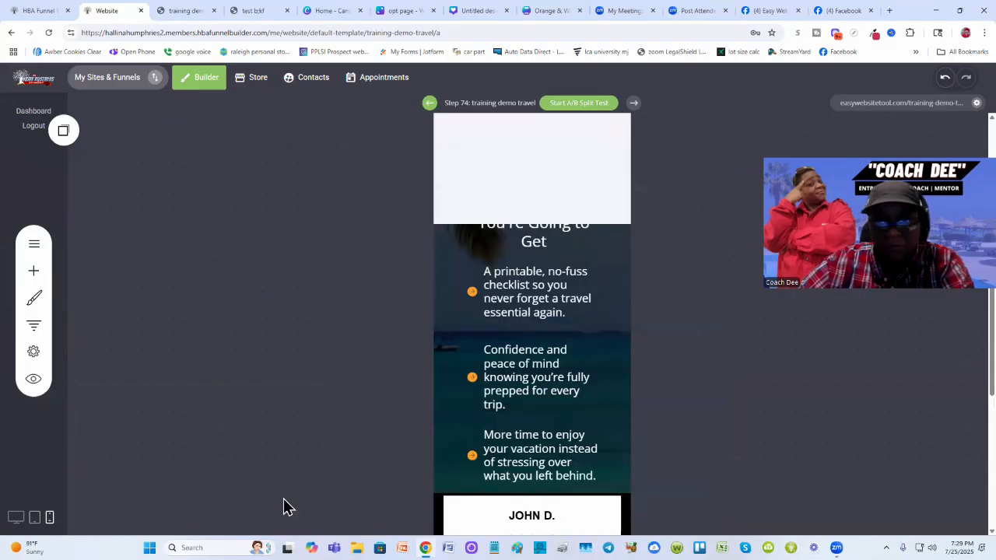
scroll(560, 362, up, 2)
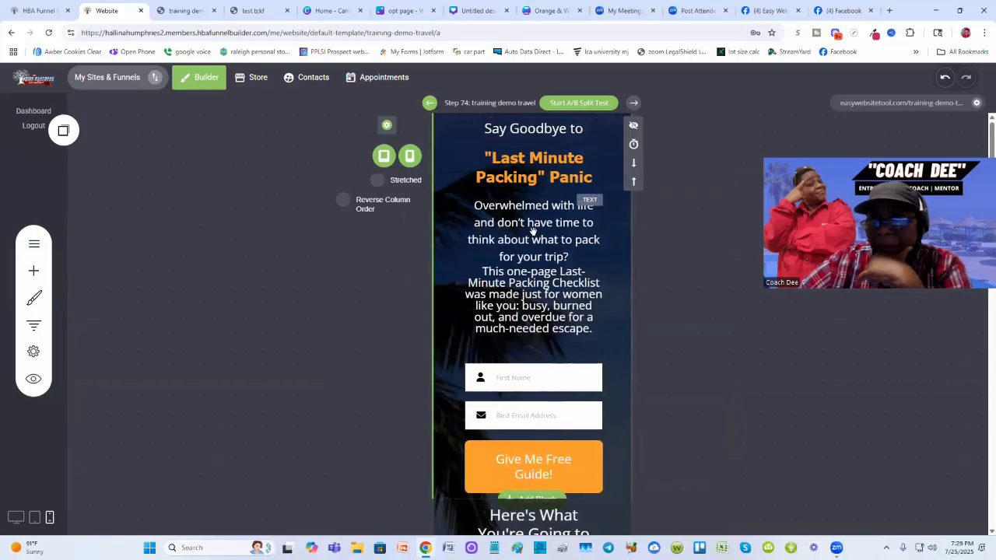
scroll(560, 334, down, 2)
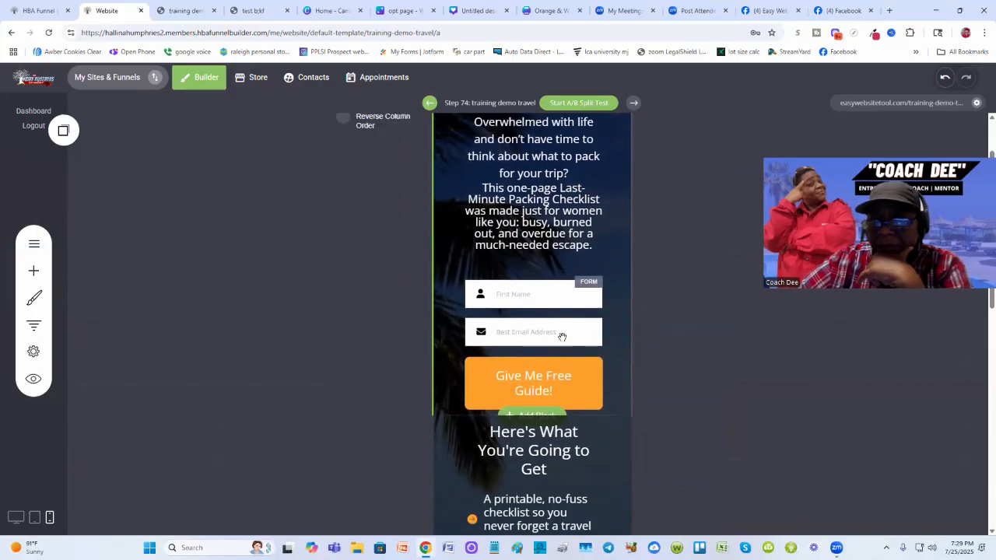
scroll(564, 333, up, 2)
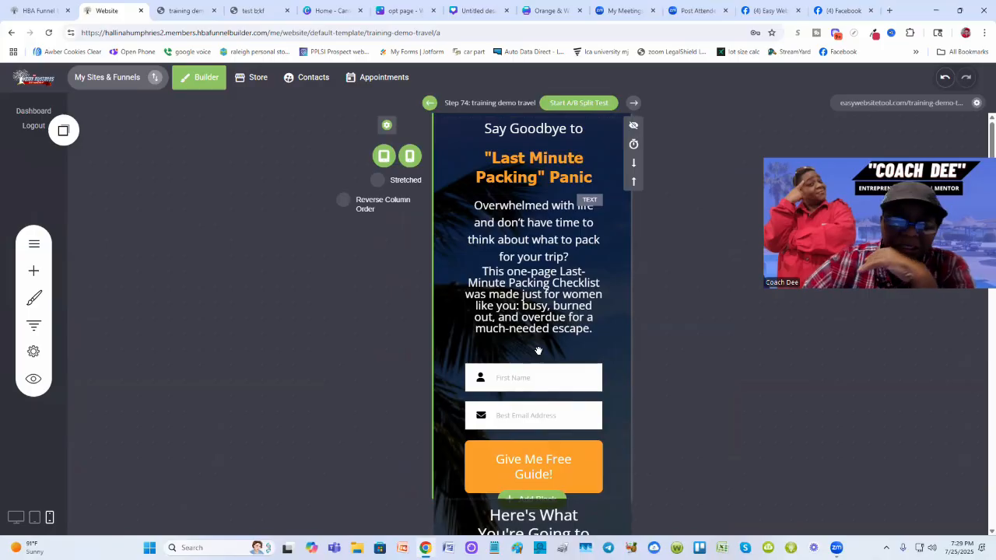
scroll(537, 351, down, 3)
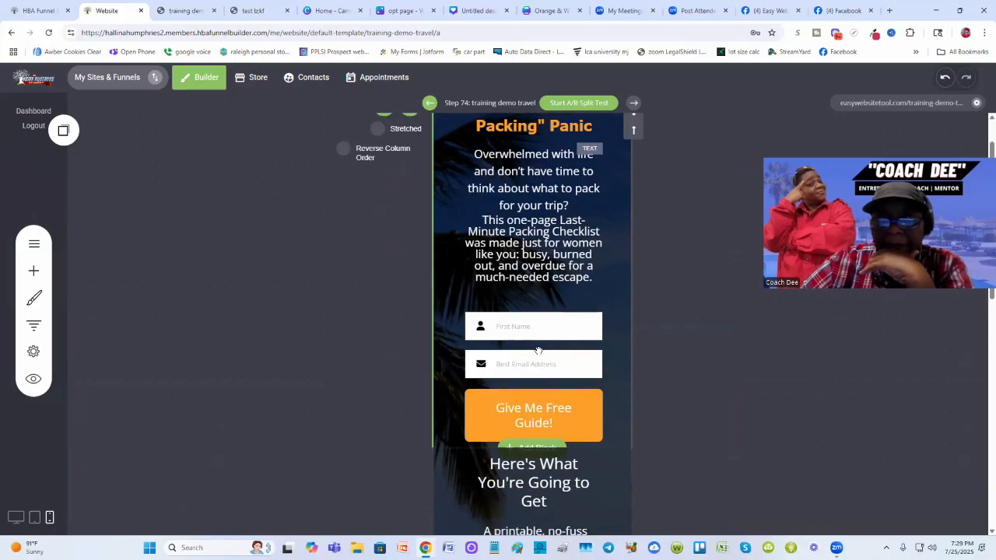
click(537, 350)
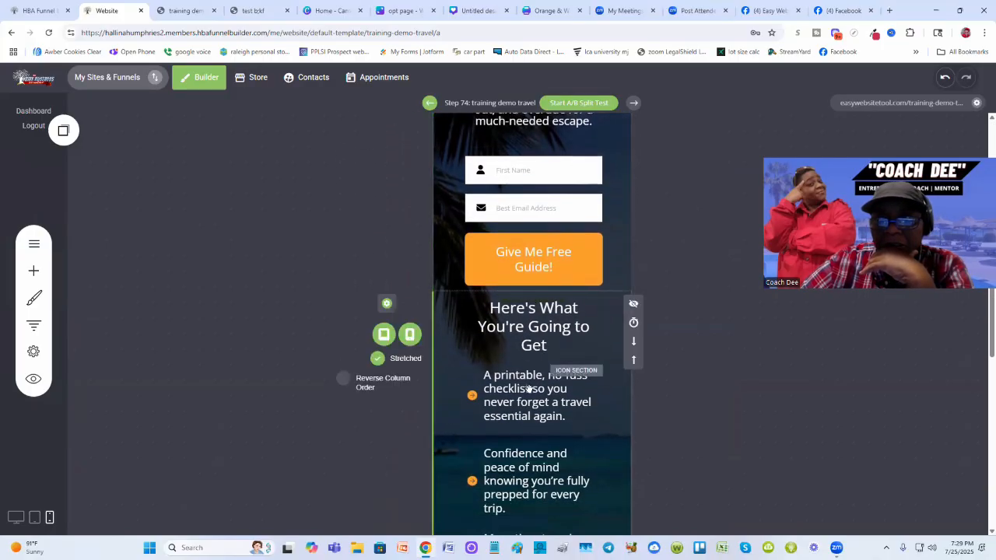
scroll(541, 412, down, 2)
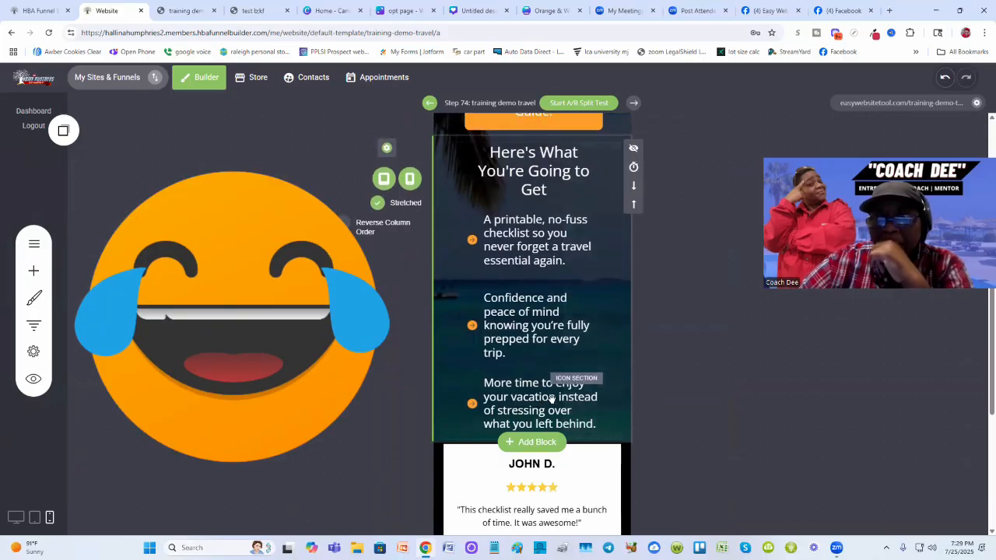
scroll(553, 399, down, 5)
scroll(551, 399, up, 10)
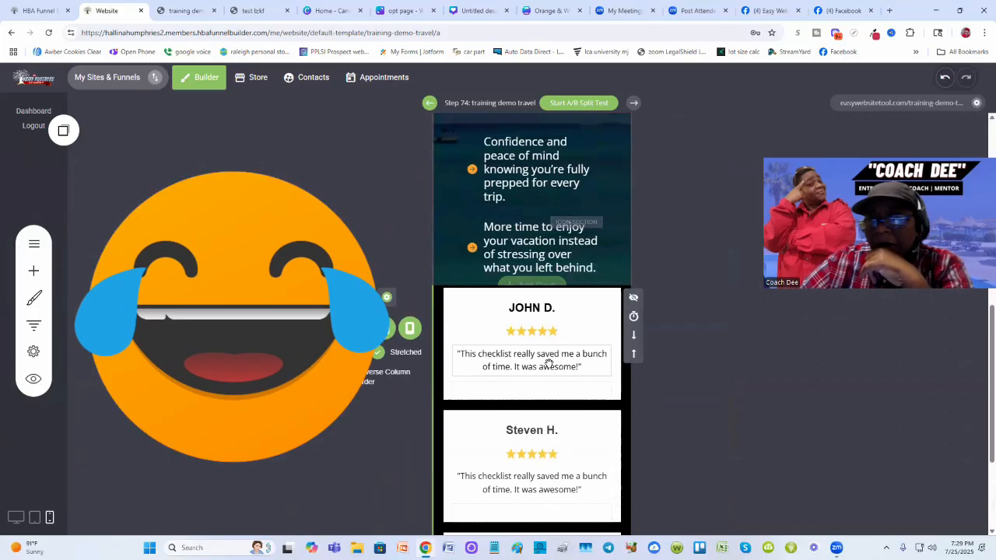
click(16, 517)
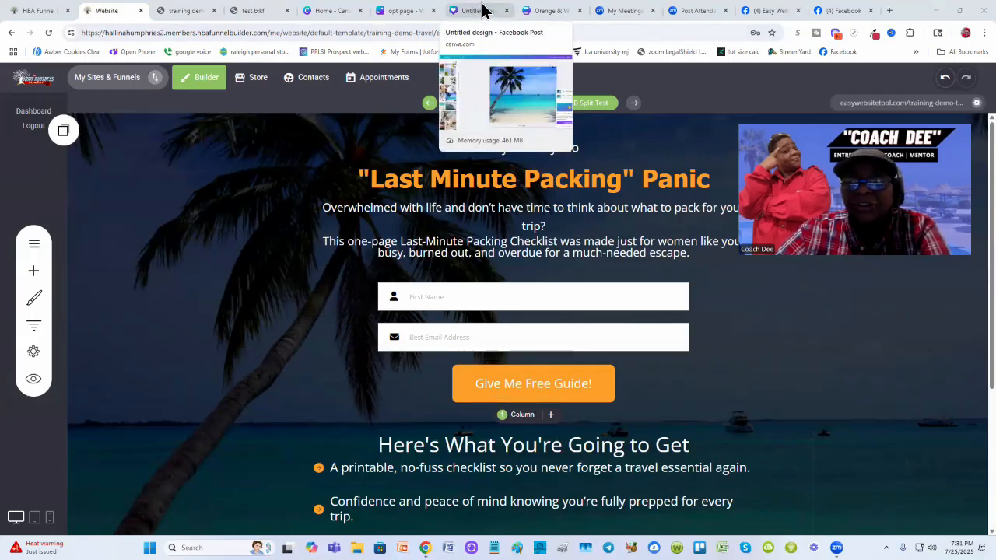
- Rename the checklist design as "Travel Agent - Travel Essentials Checklist"
click(554, 11)
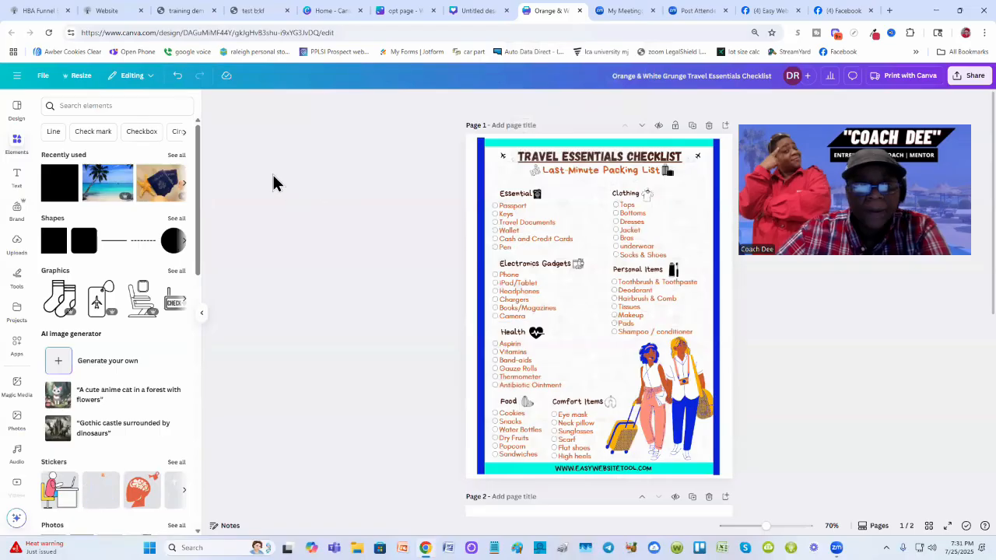
click(43, 75)
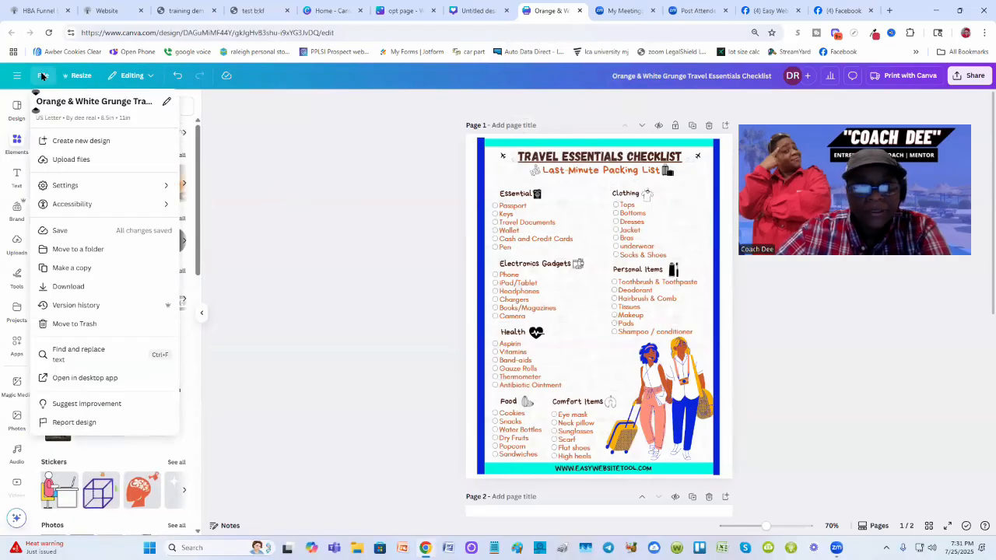
click(167, 102)
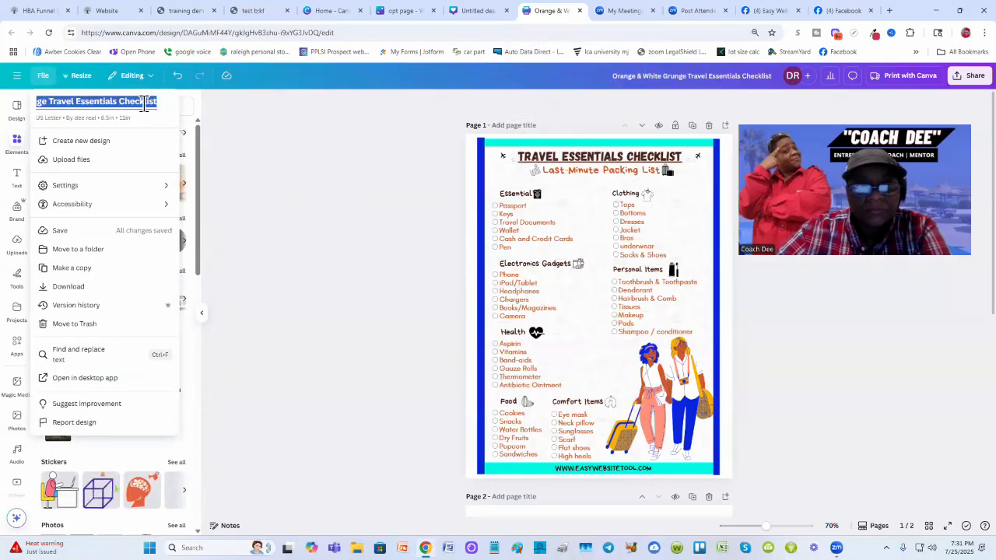
click(52, 101)
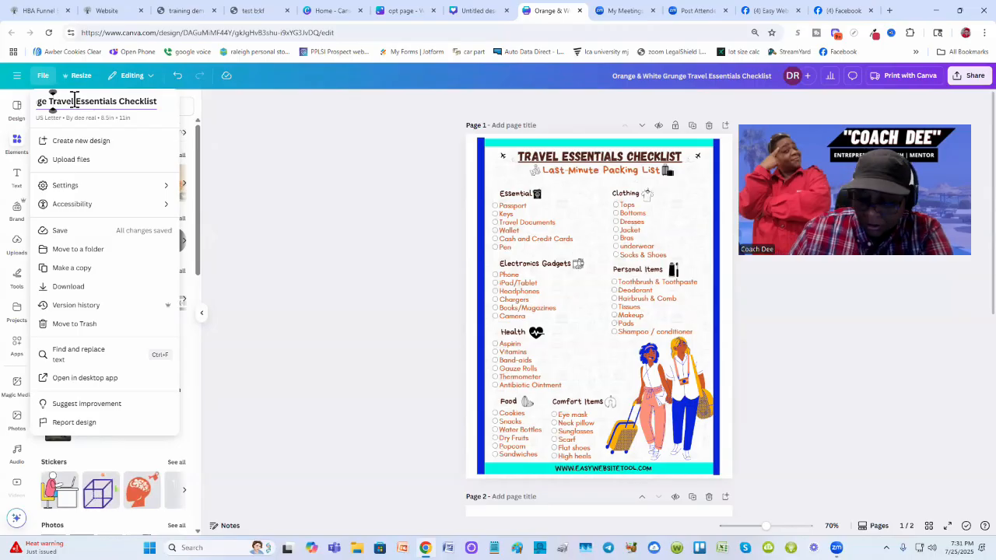
key(BackSpace)
key(BackSpace)
key(BackSpace)
key(BackSpace)
key(BackSpace)
key(BackSpace)
key(BackSpace)
key(BackSpace)
key(BackSpace)
key(BackSpace)
key(BackSpace)
key(BackSpace)
key(BackSpace)
key(BackSpace)
key(BackSpace)
key(BackSpace)
key(BackSpace)
key(BackSpace)
key(BackSpace)
key(BackSpace)
key(BackSpace)
key(BackSpace)
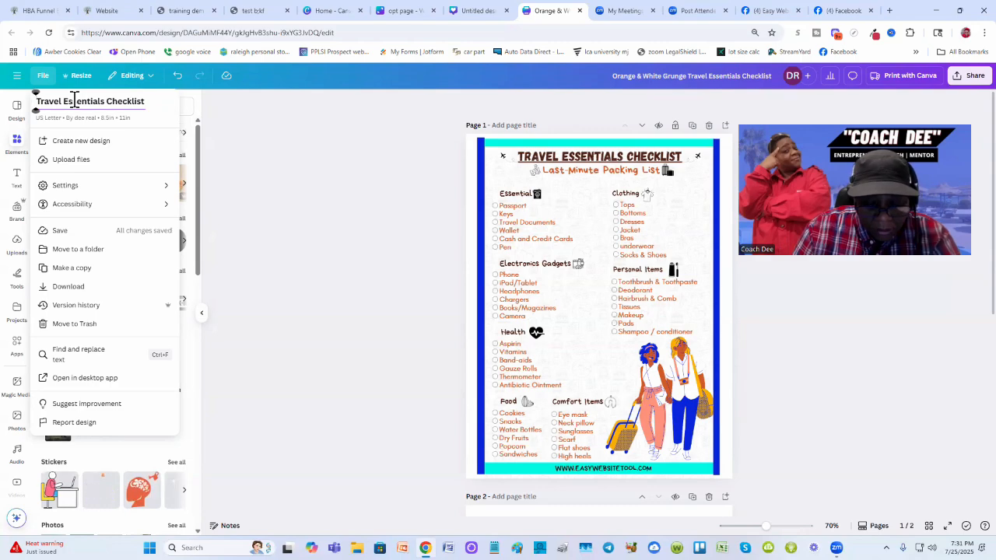
text(Travel )
text(Agent -)
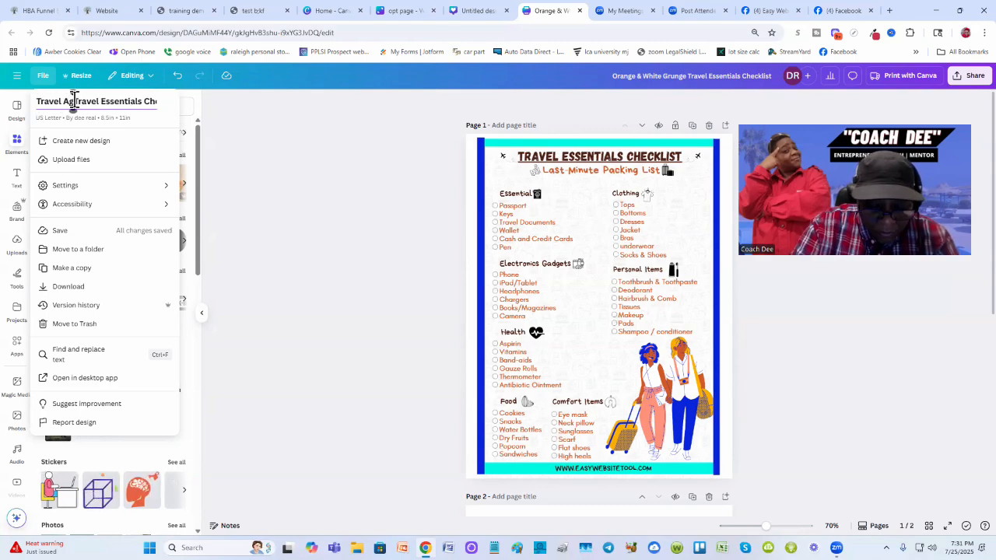
key(Return)
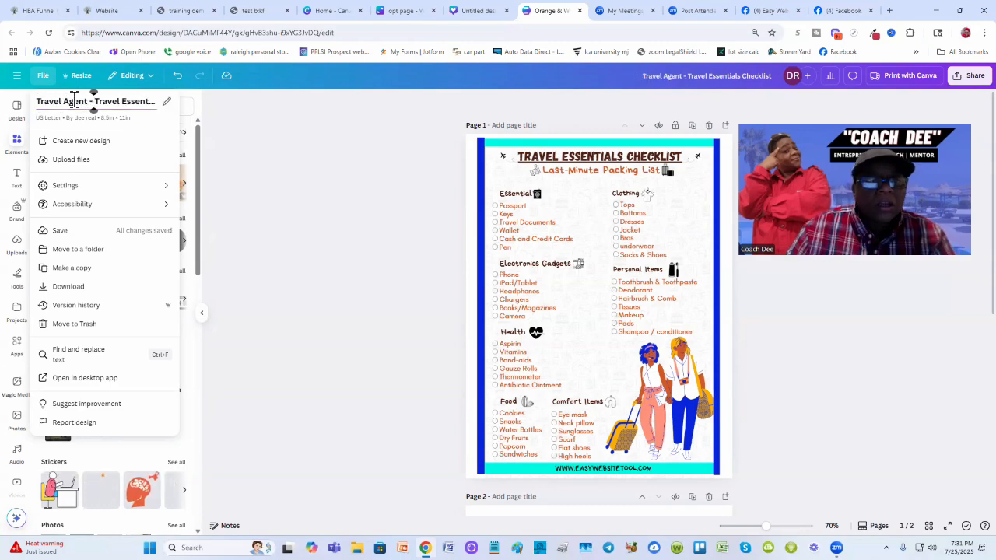
- Download the checklist's first page only as a PDF Standard file
click(380, 209)
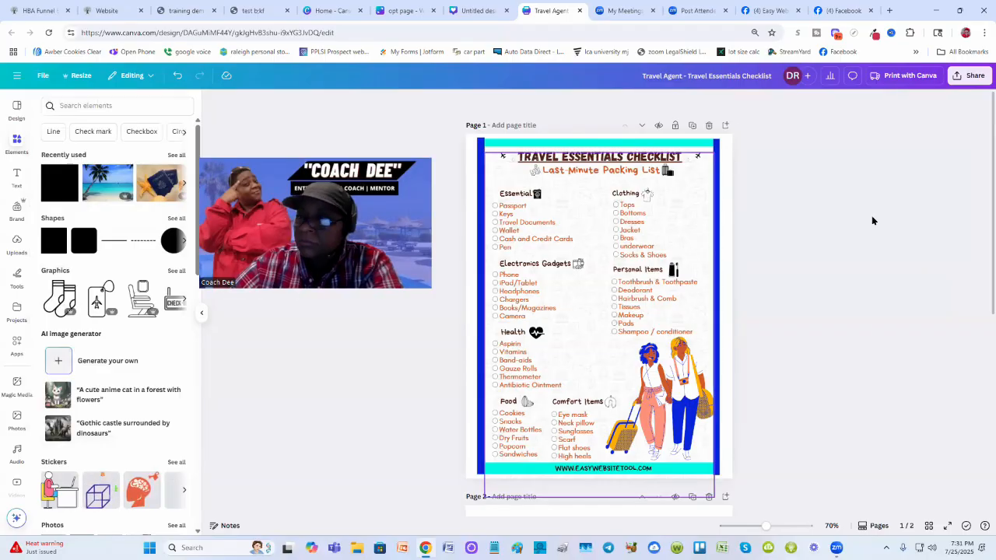
click(964, 81)
click(826, 269)
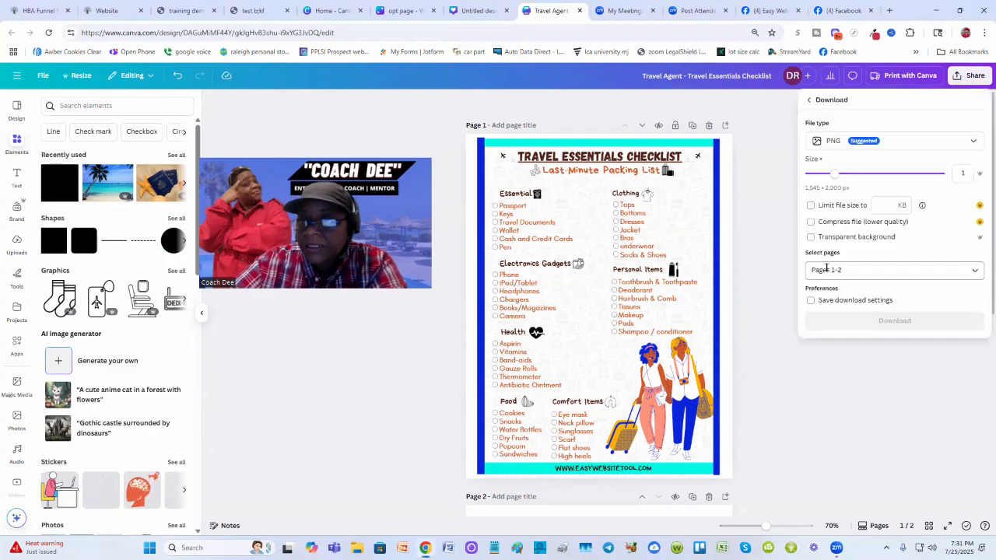
click(970, 144)
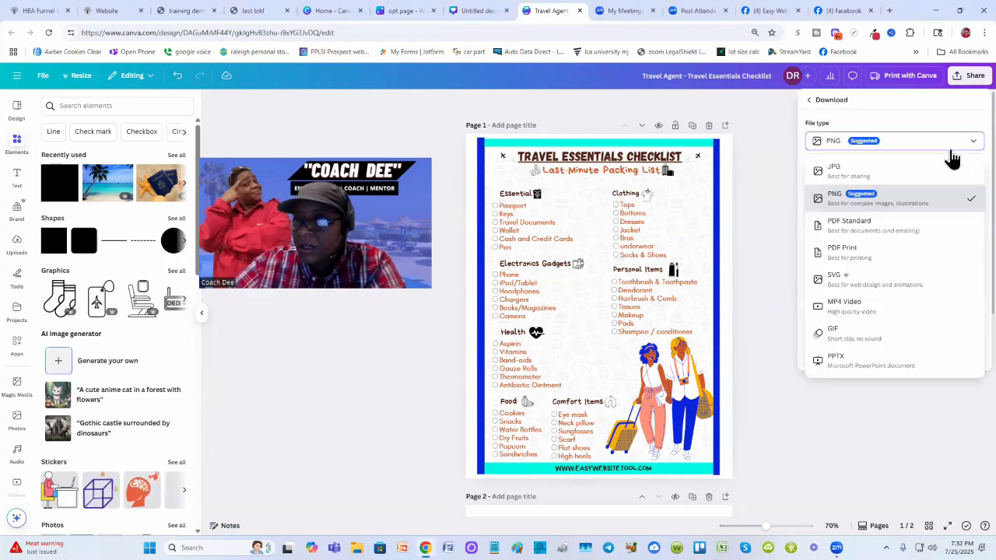
click(836, 225)
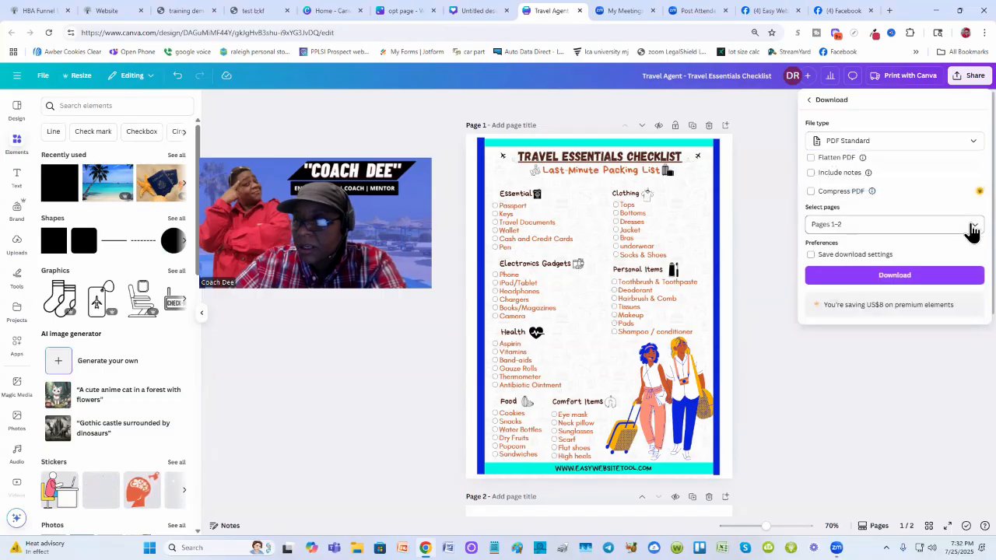
click(972, 227)
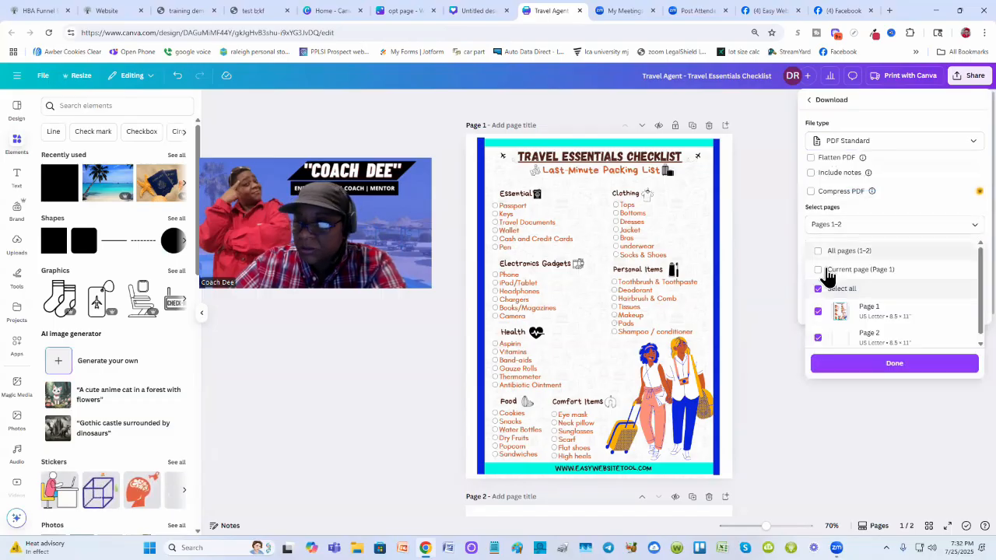
click(817, 270)
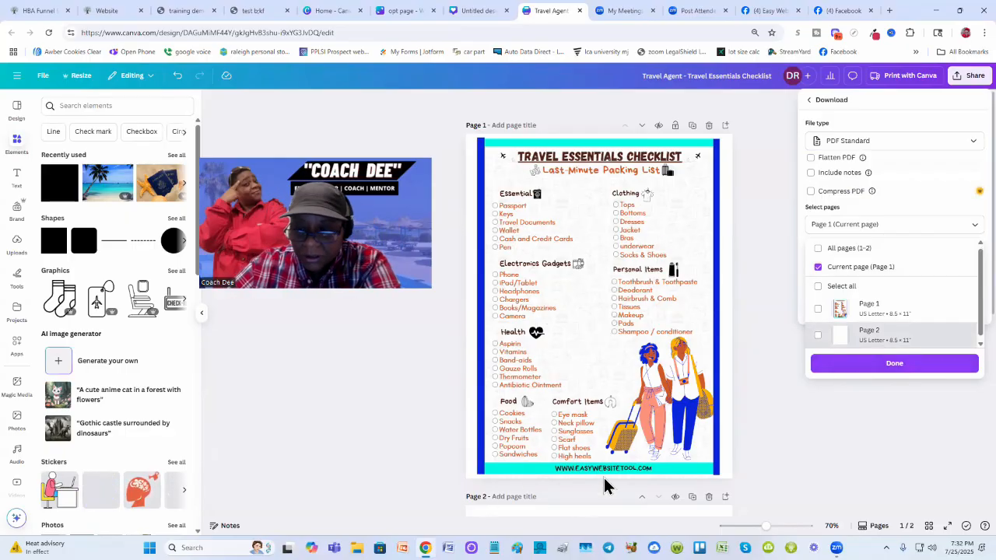
click(895, 365)
click(909, 281)
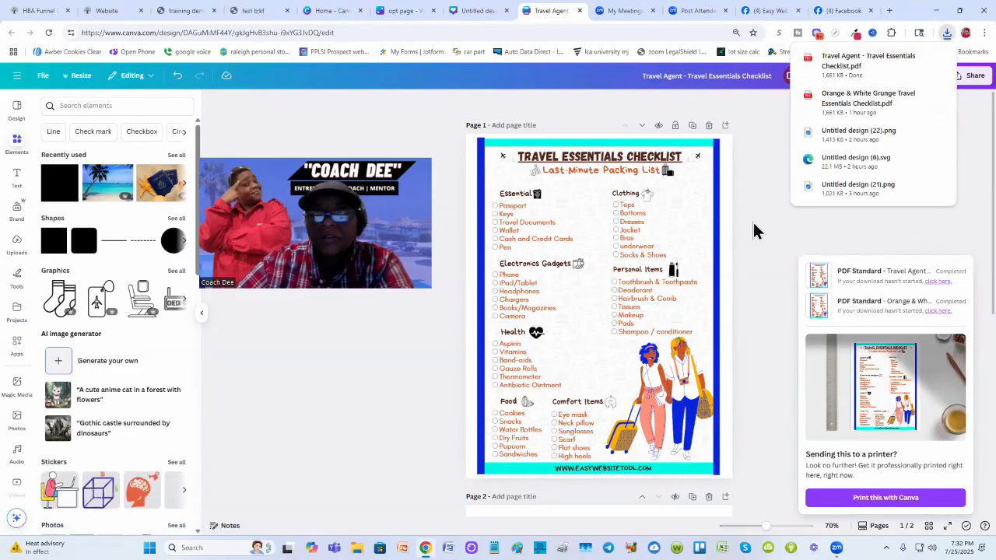
- Open the opt-in form's settings on the builder page and set the action on submit to Go to page
click(109, 11)
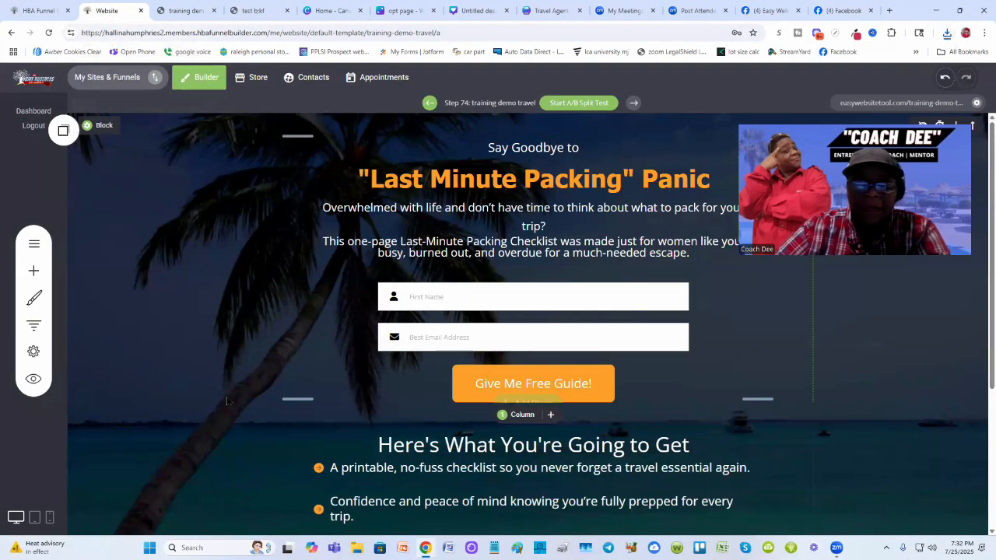
click(552, 316)
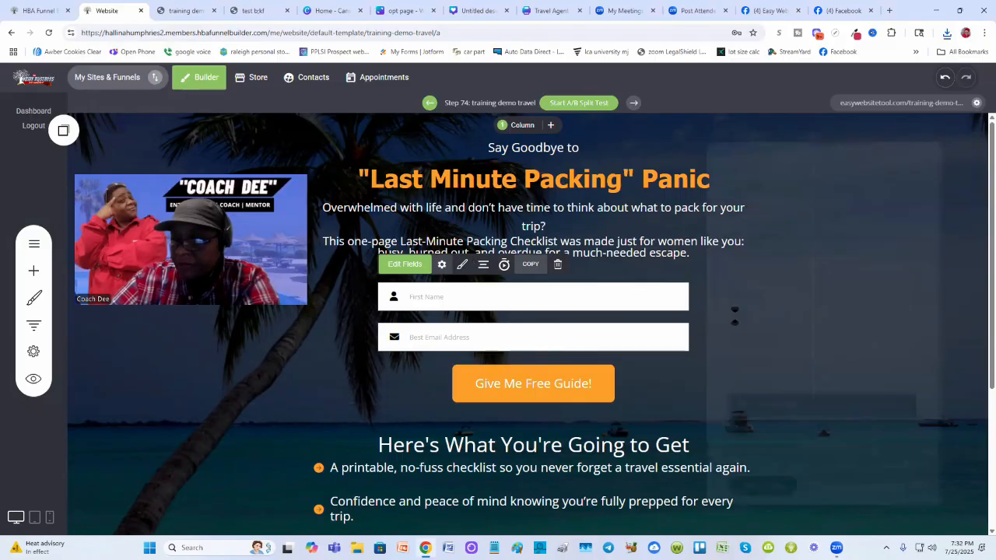
click(441, 265)
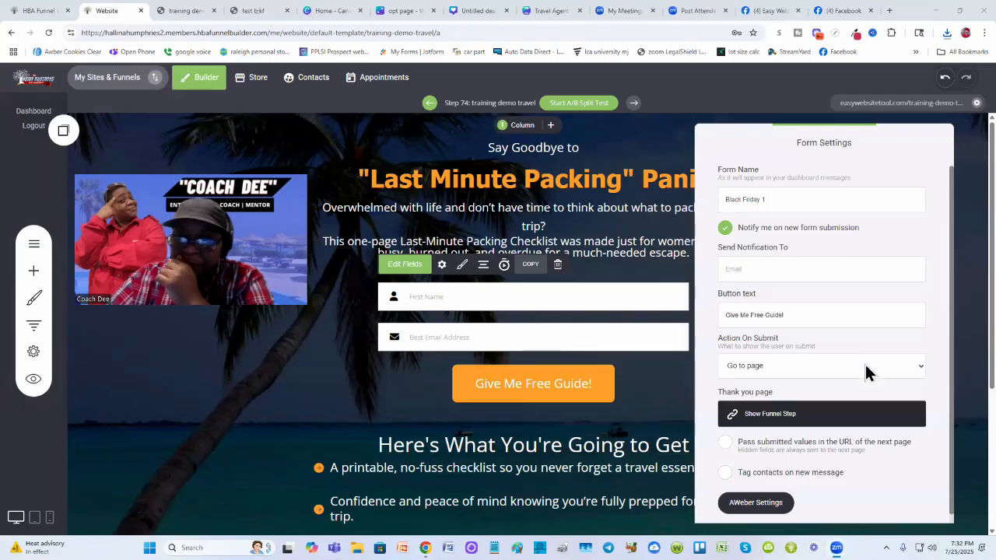
click(920, 367)
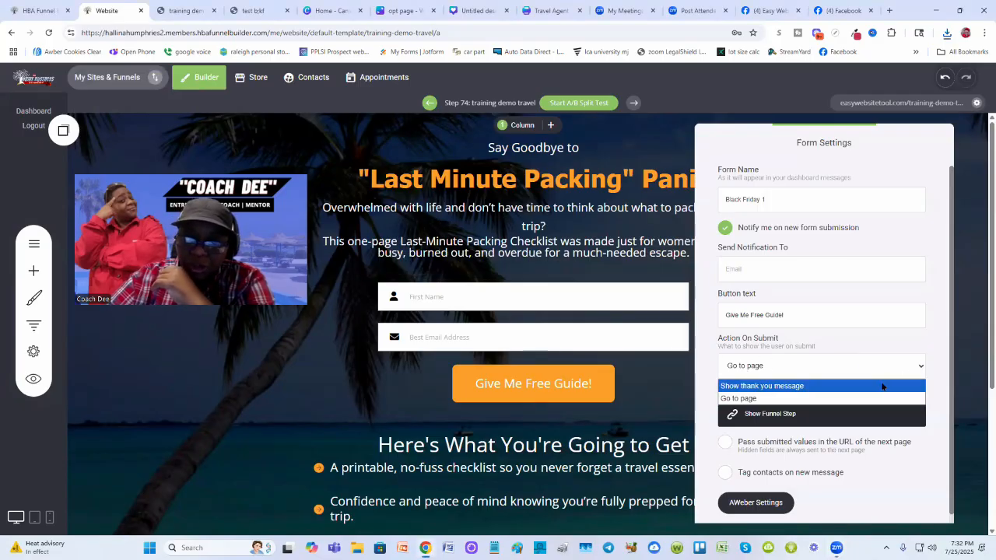
click(860, 398)
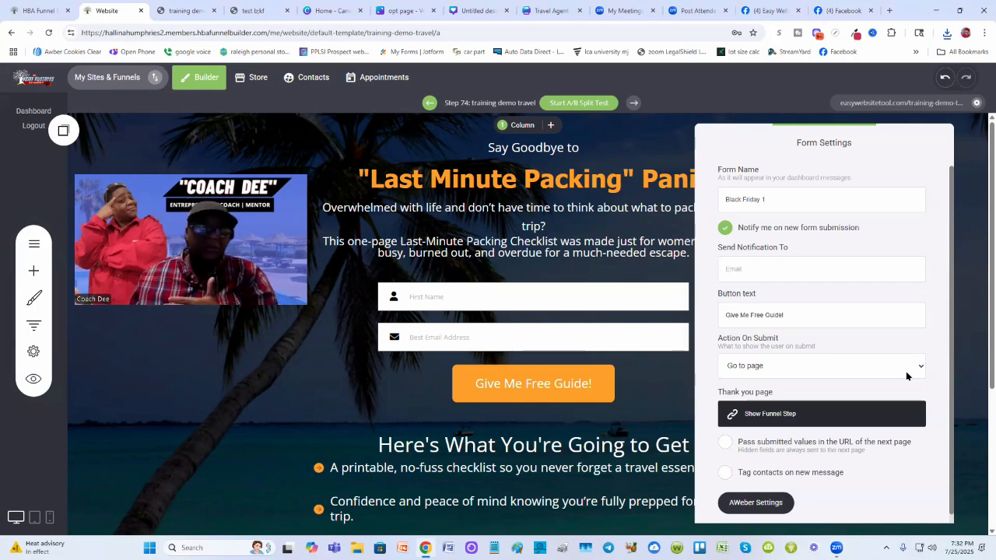
- Upload the Travel Agent - Travel Essentials Checklist PDF and link it as the form's thank-you page file
click(793, 419)
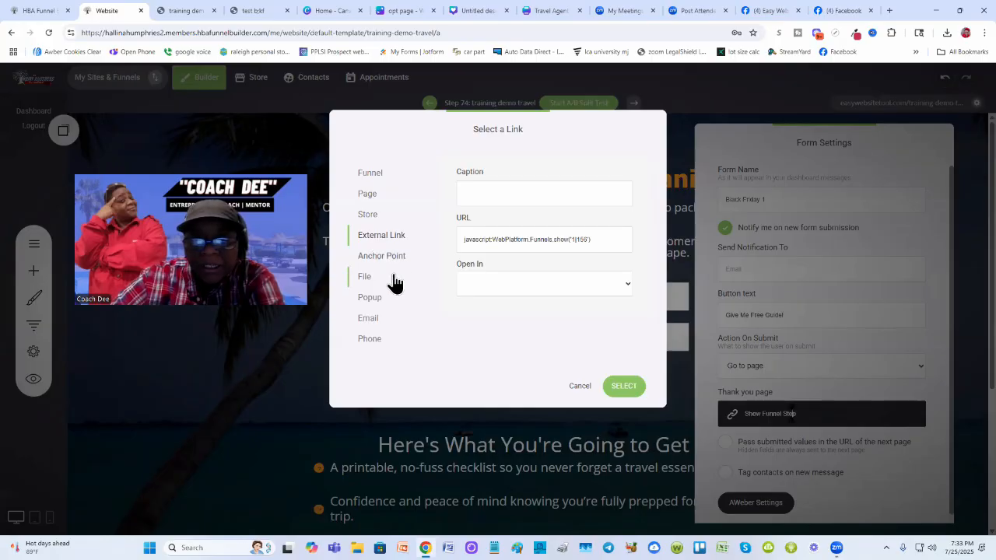
click(363, 281)
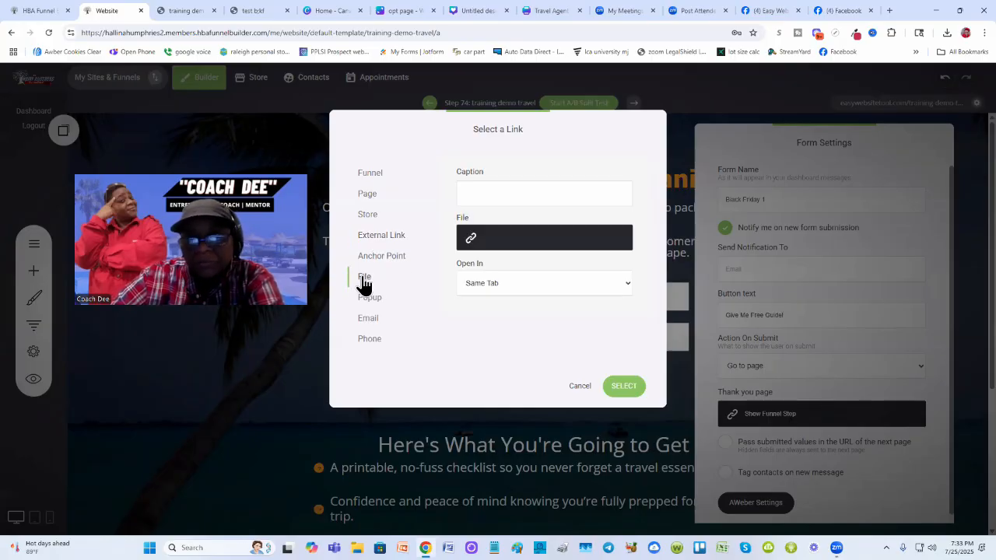
click(544, 242)
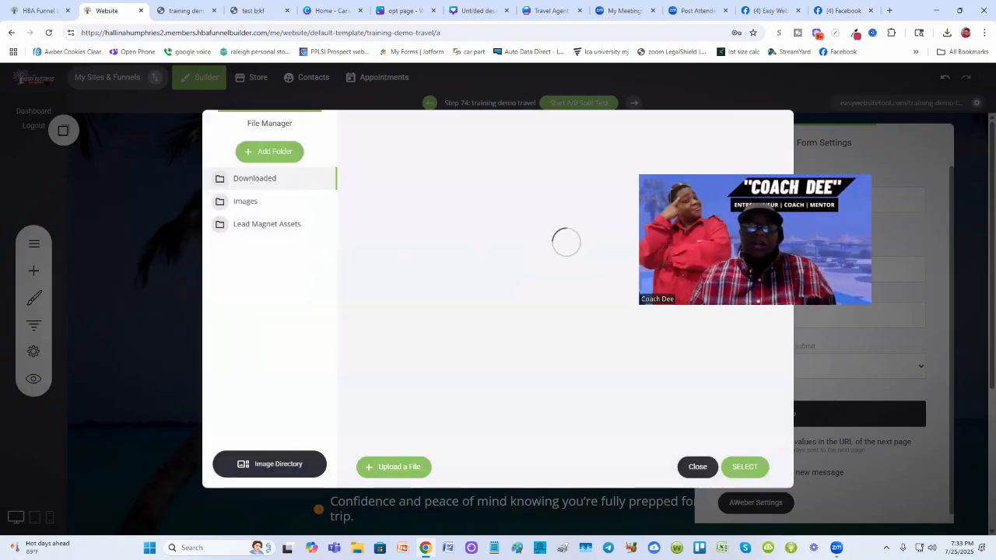
mouse_move(440, 189)
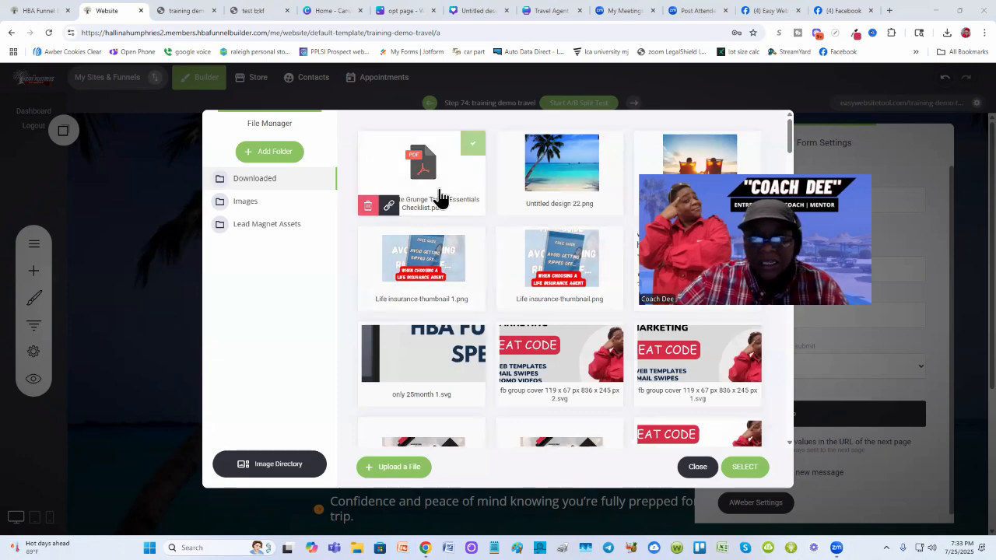
click(395, 470)
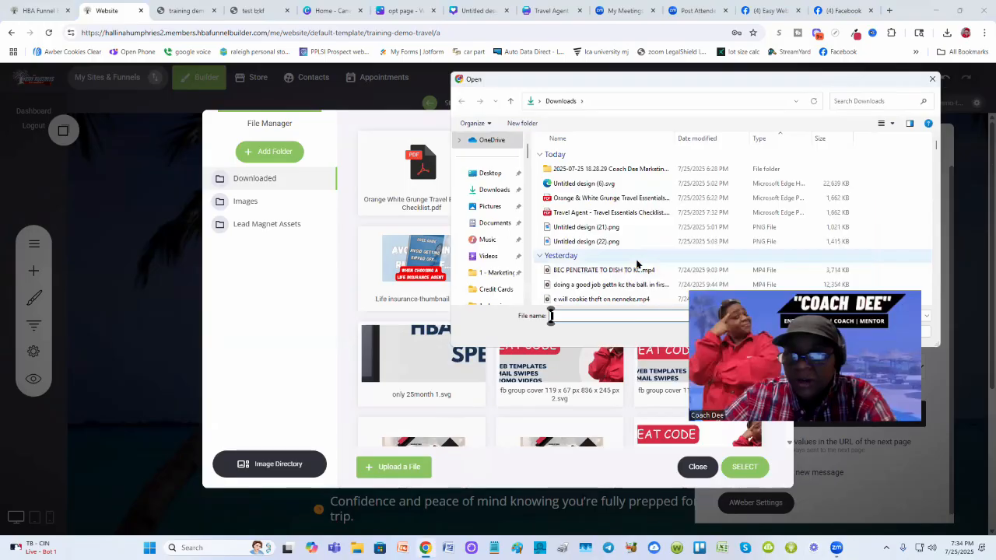
double_click(618, 213)
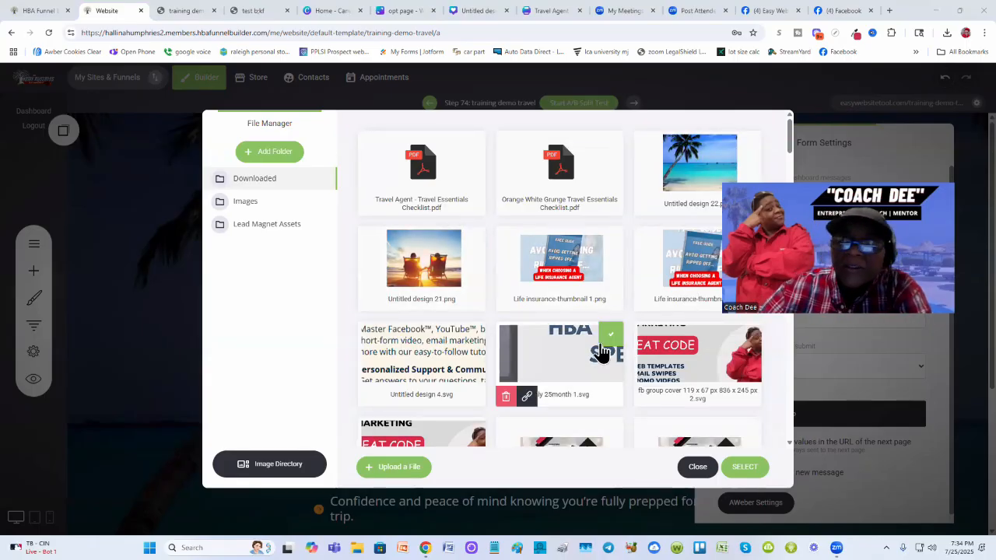
click(472, 146)
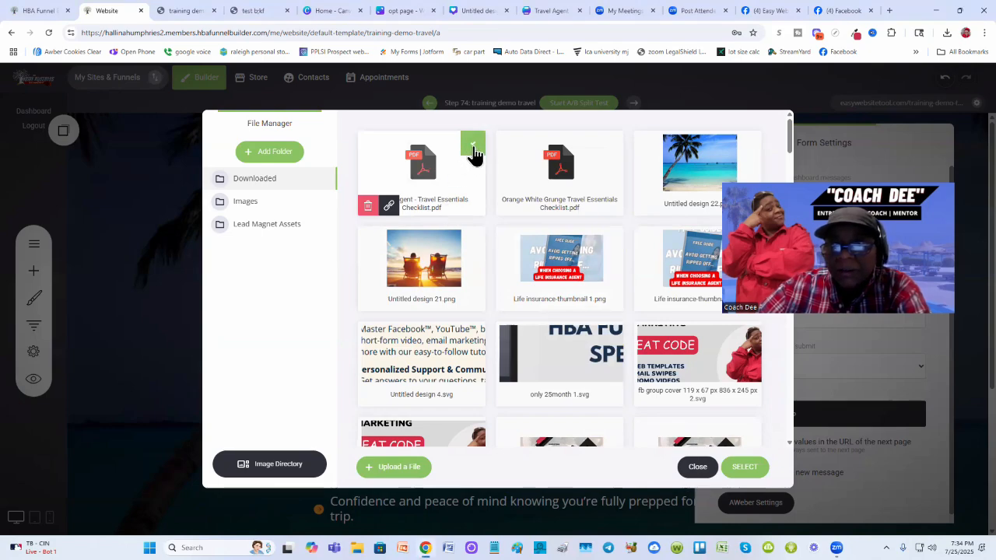
click(752, 472)
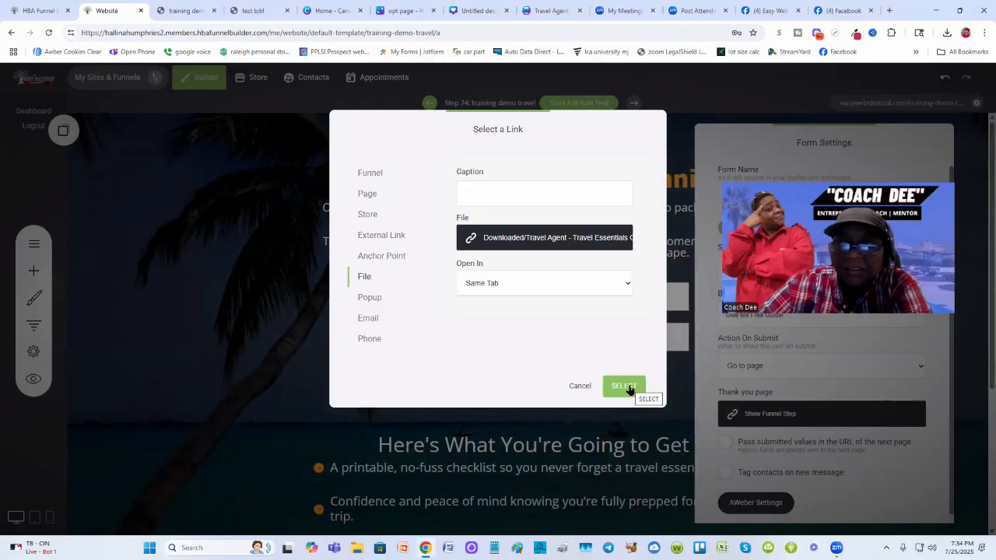
click(628, 386)
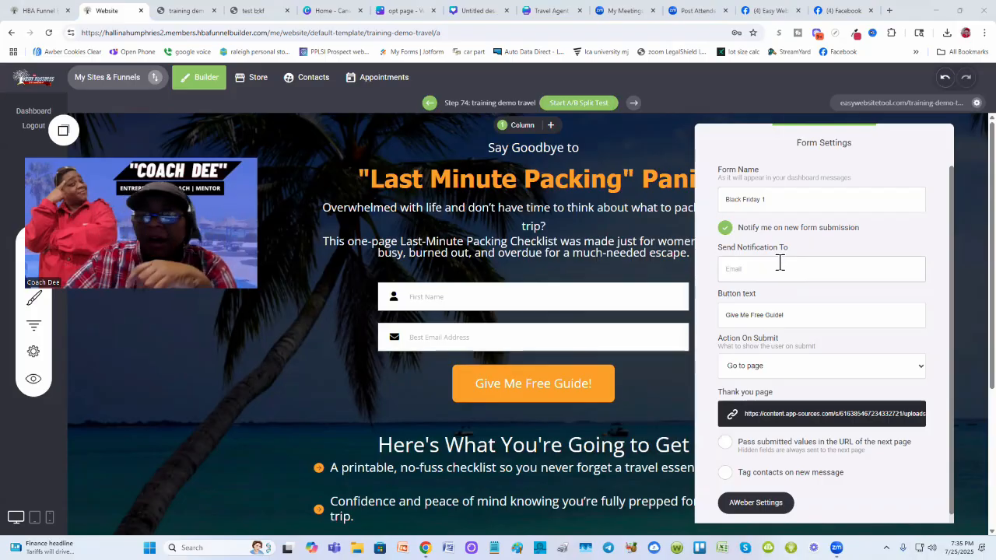
- Save the page with the updated form settings
drag(783, 200, 723, 199)
click(805, 200)
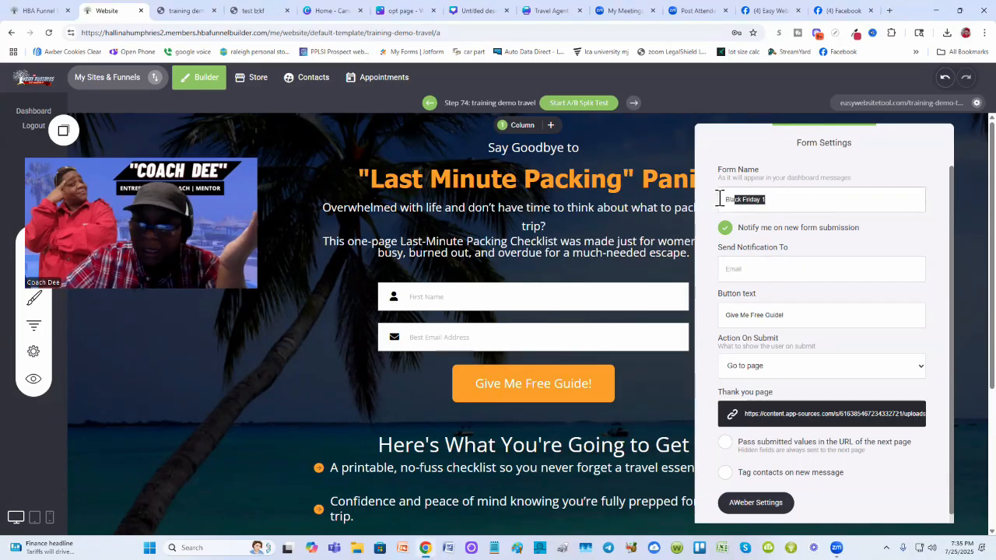
click(804, 194)
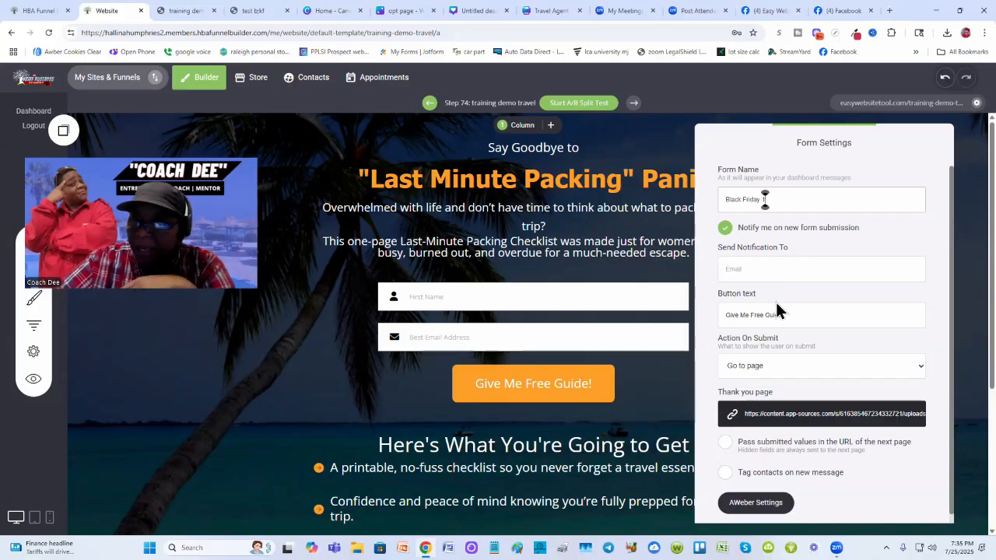
click(751, 266)
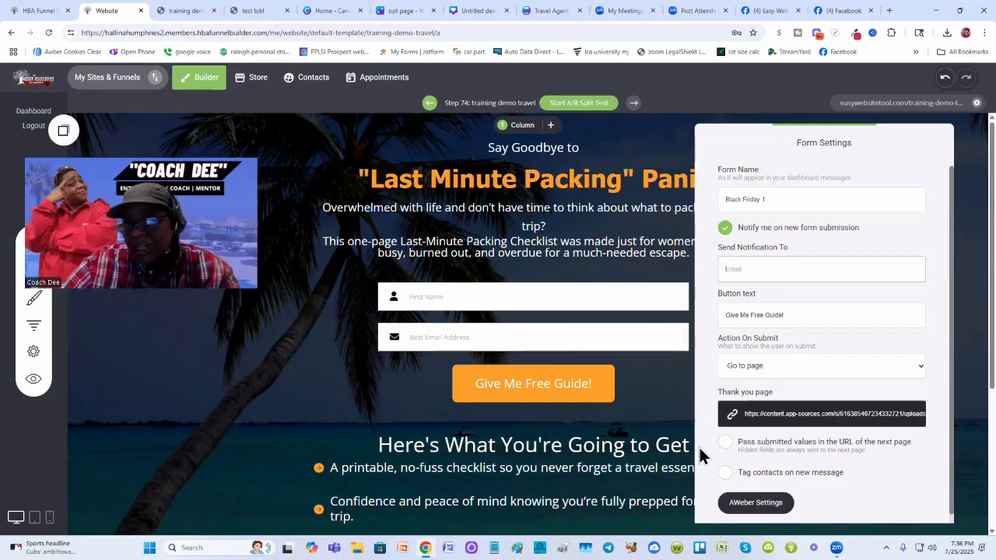
click(675, 394)
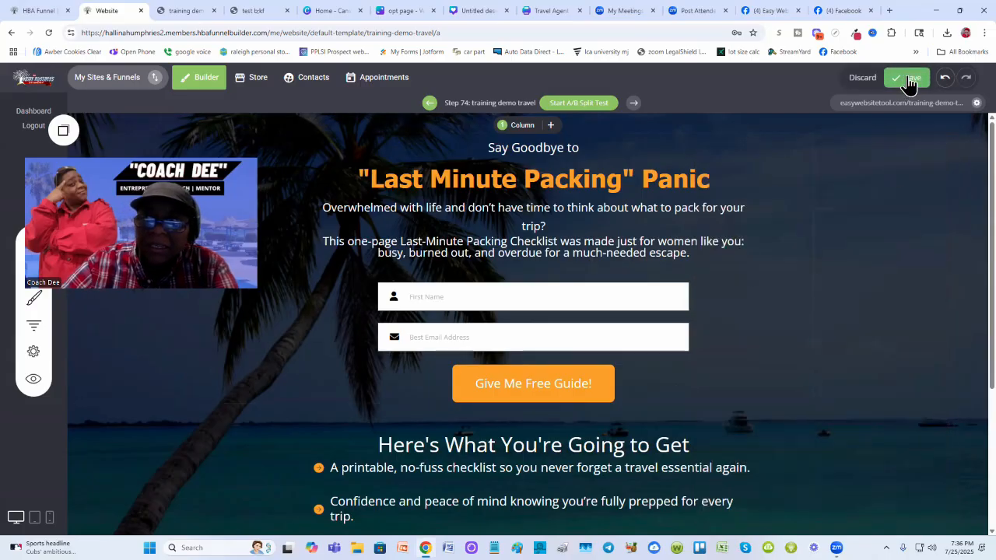
click(906, 81)
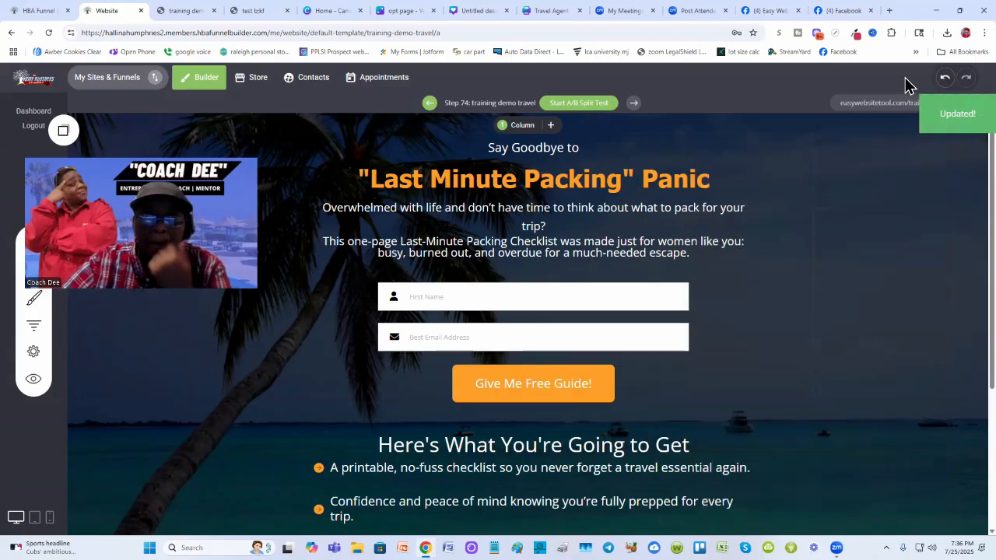
- Switch to the live training-demo-travel page and scroll through its sections
click(182, 10)
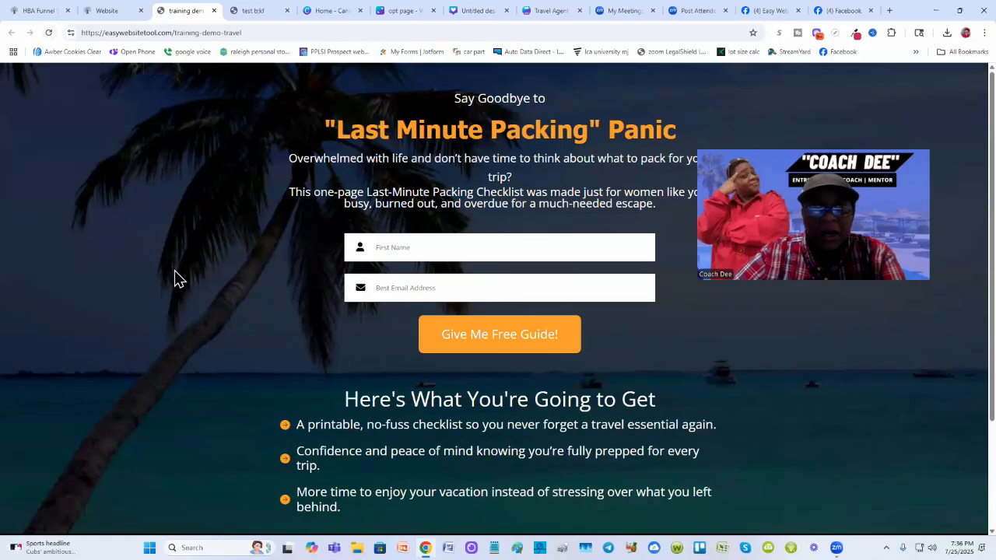
scroll(175, 270, down, 2)
scroll(176, 264, up, 2)
scroll(175, 258, down, 1)
scroll(174, 257, down, 1)
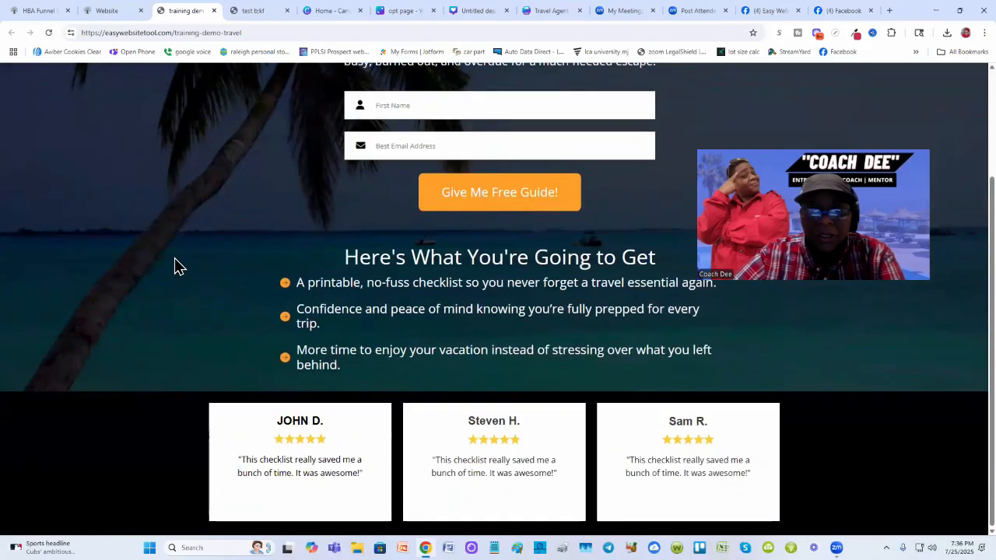
scroll(174, 258, up, 2)
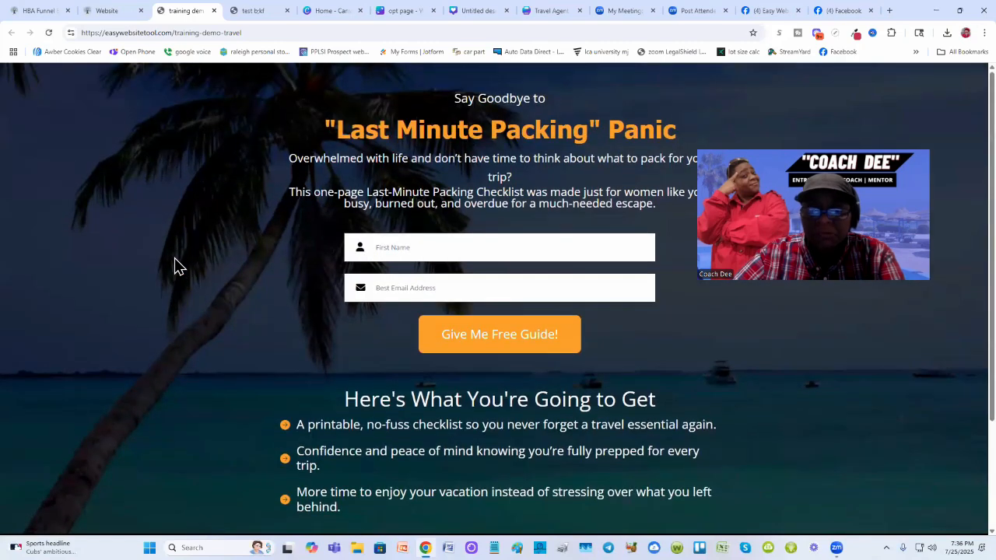
scroll(175, 258, down, 3)
scroll(174, 258, up, 3)
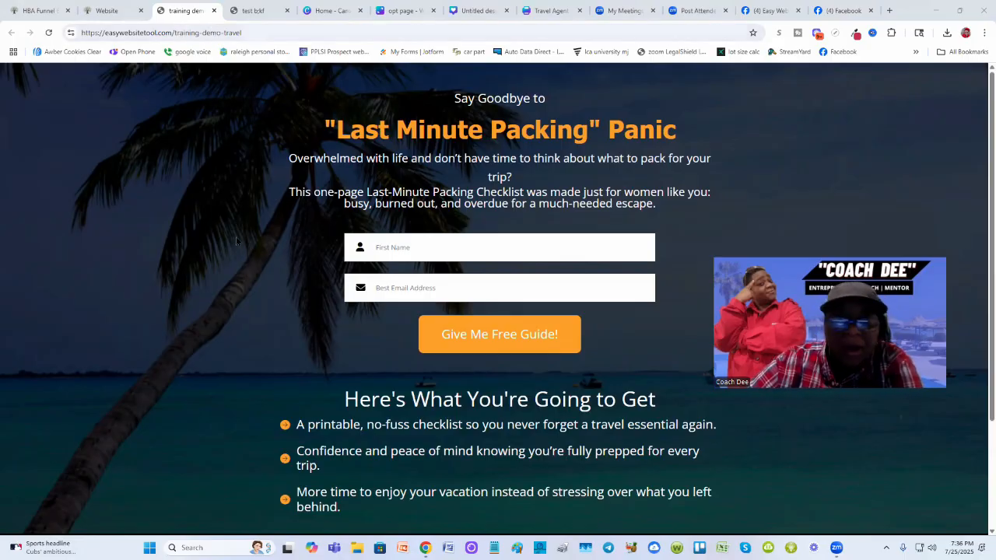
- Fill in the opt-in form with a test first name and e-mail address
click(450, 249)
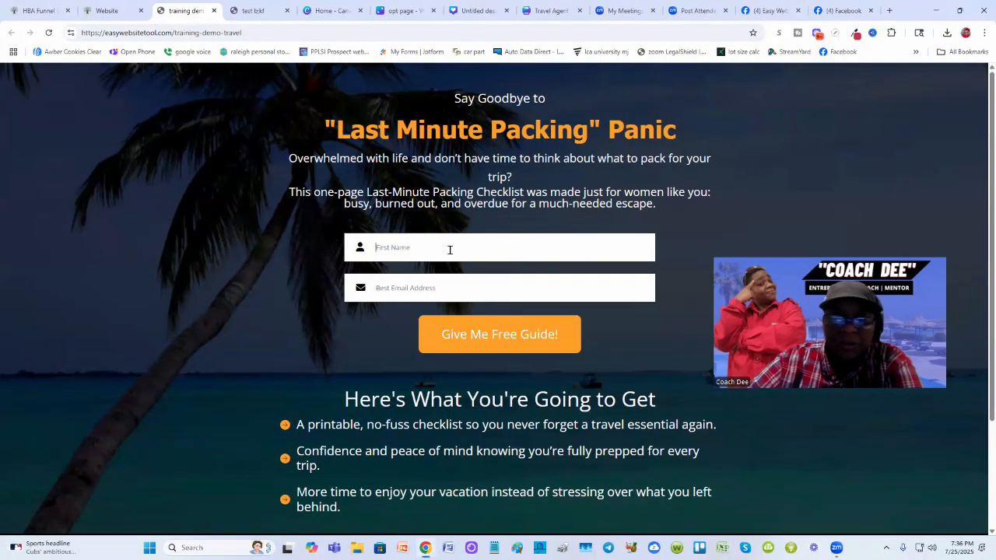
text(dee)
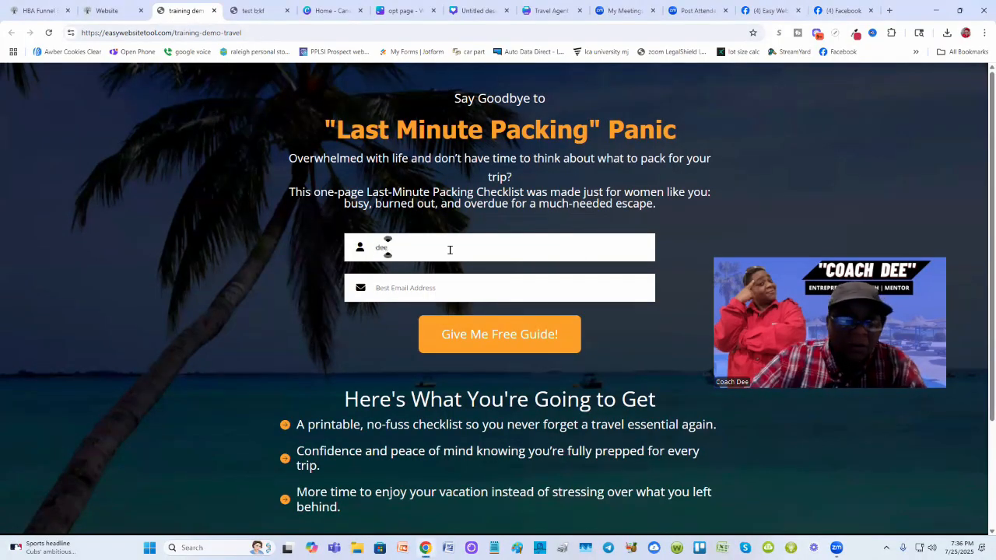
click(471, 288)
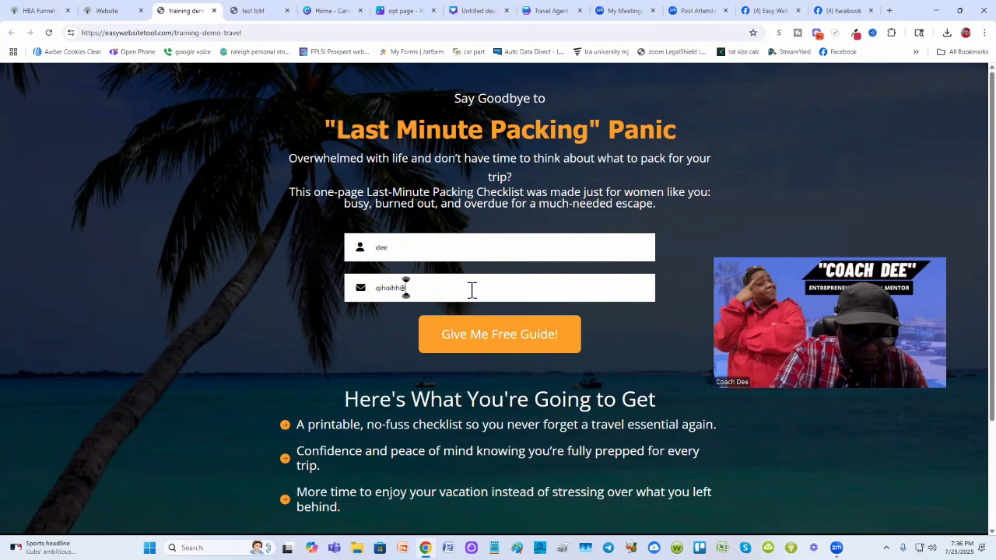
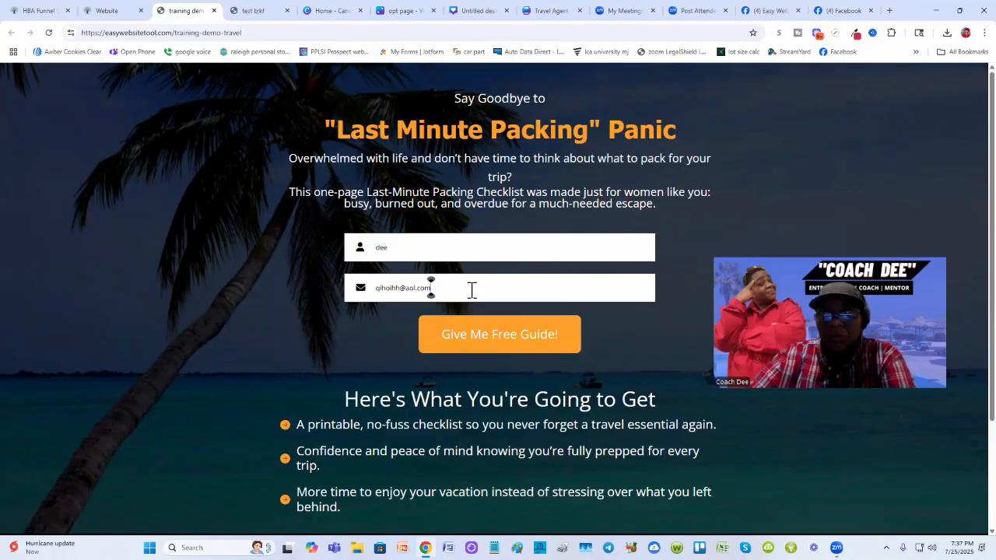
- Submit the opt-in form and scroll through the delivered Travel Essentials Checklist PDF
click(525, 334)
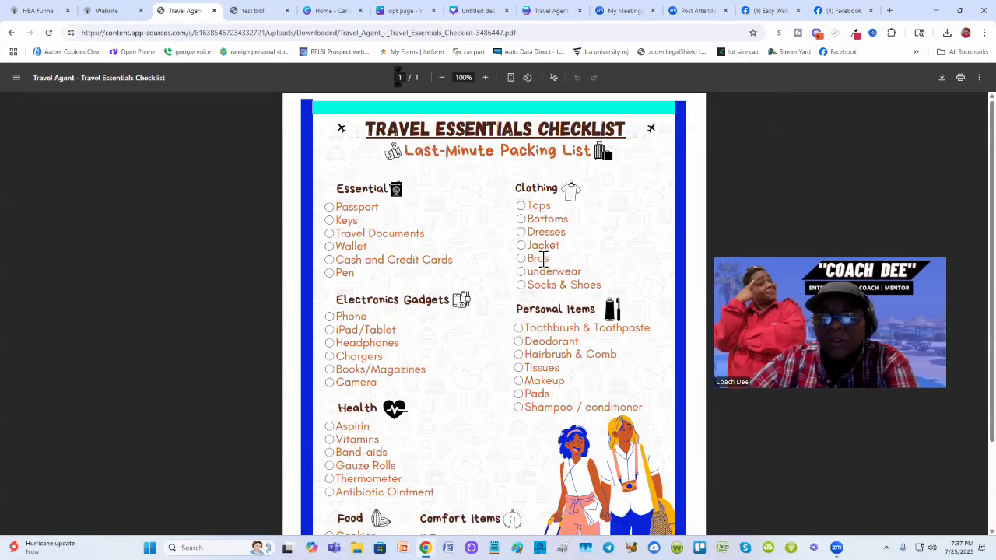
scroll(542, 259, down, 3)
scroll(521, 334, up, 3)
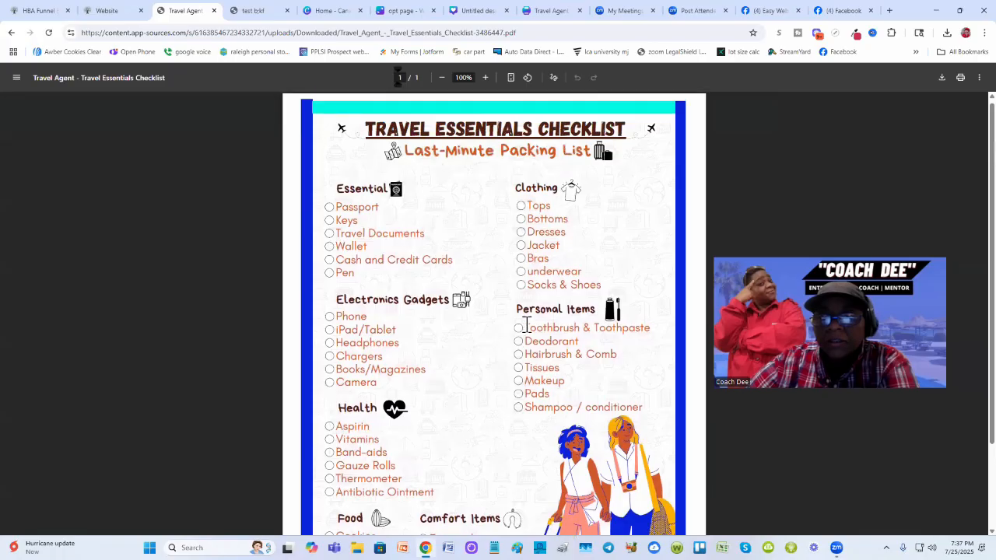
scroll(526, 326, down, 3)
scroll(644, 274, up, 3)
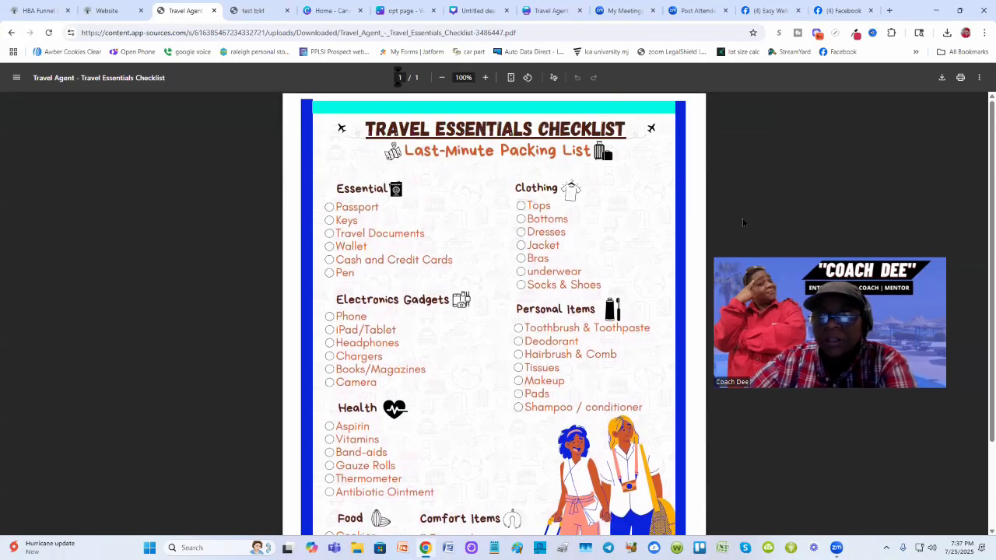
scroll(649, 284, down, 3)
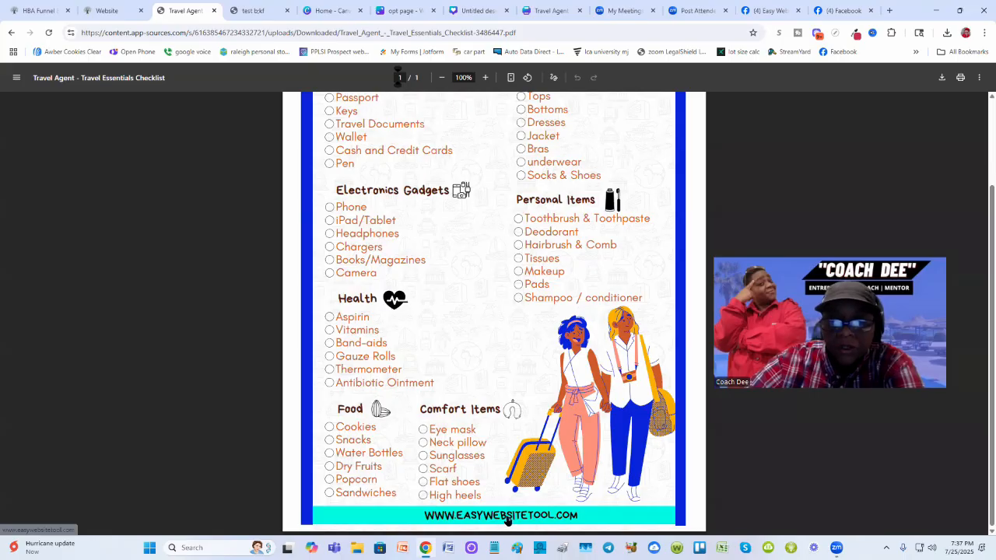
scroll(475, 396, up, 3)
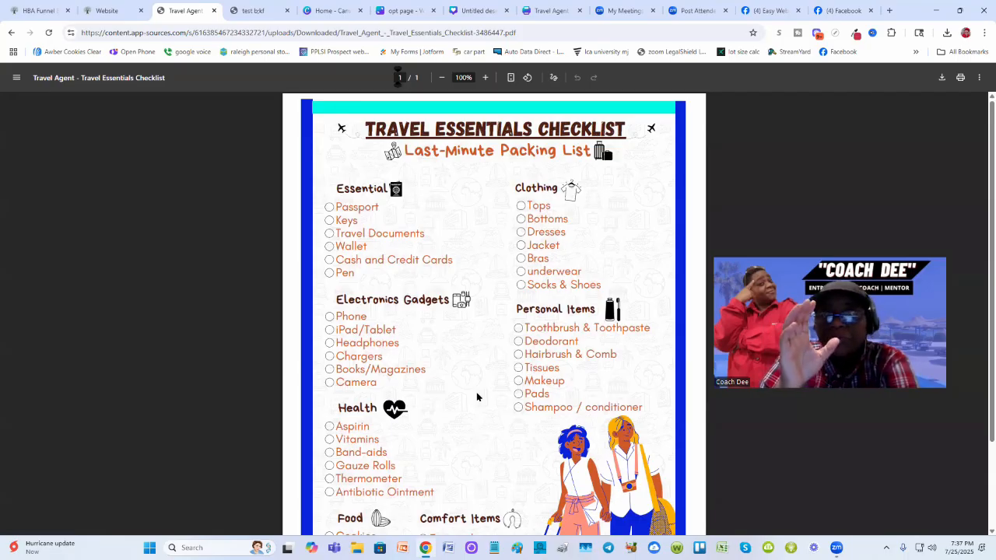
scroll(473, 404, down, 3)
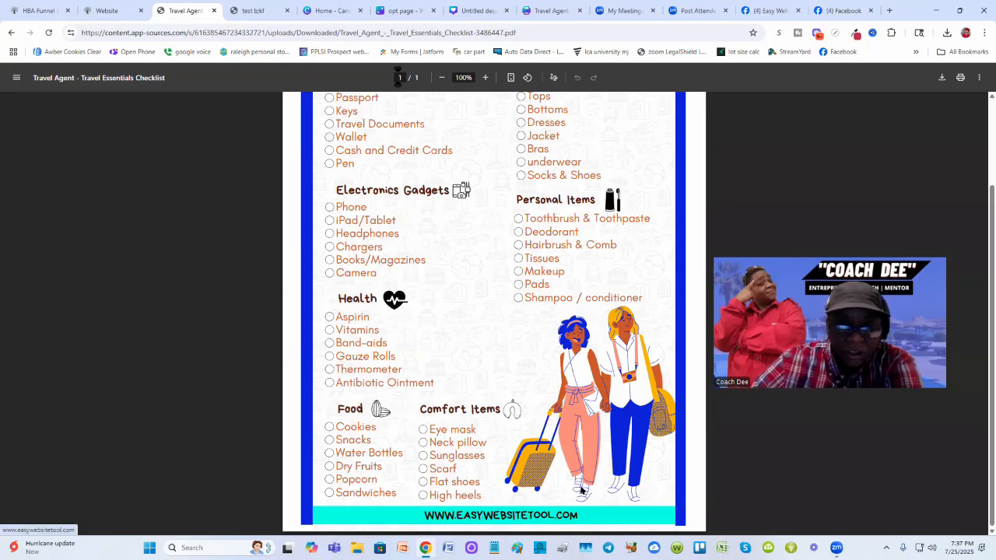
click(526, 519)
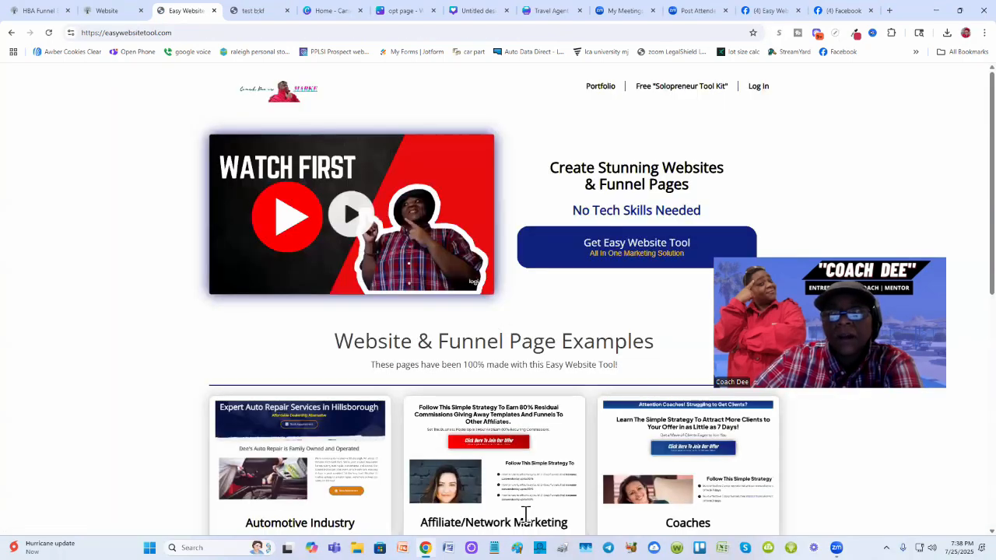
scroll(120, 242, down, 4)
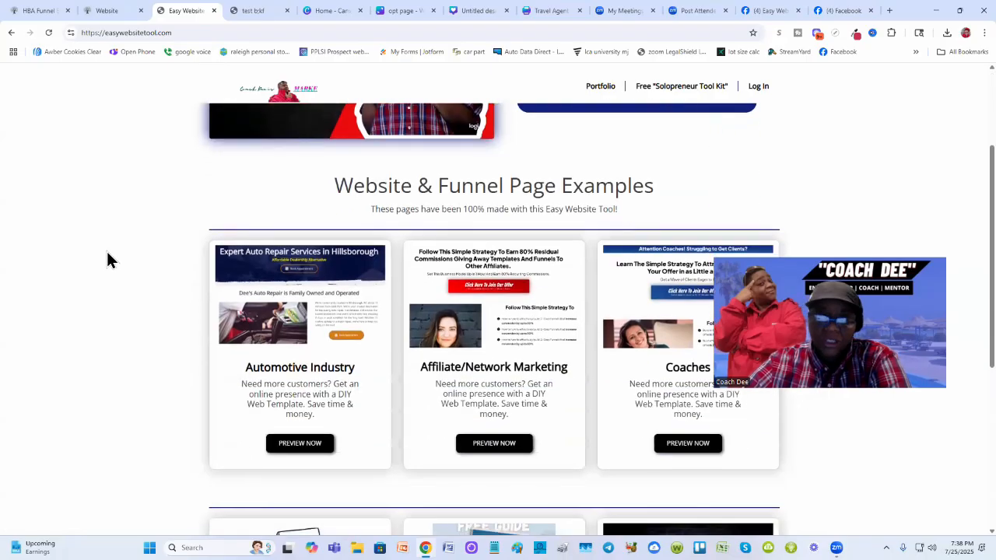
scroll(107, 252, down, 3)
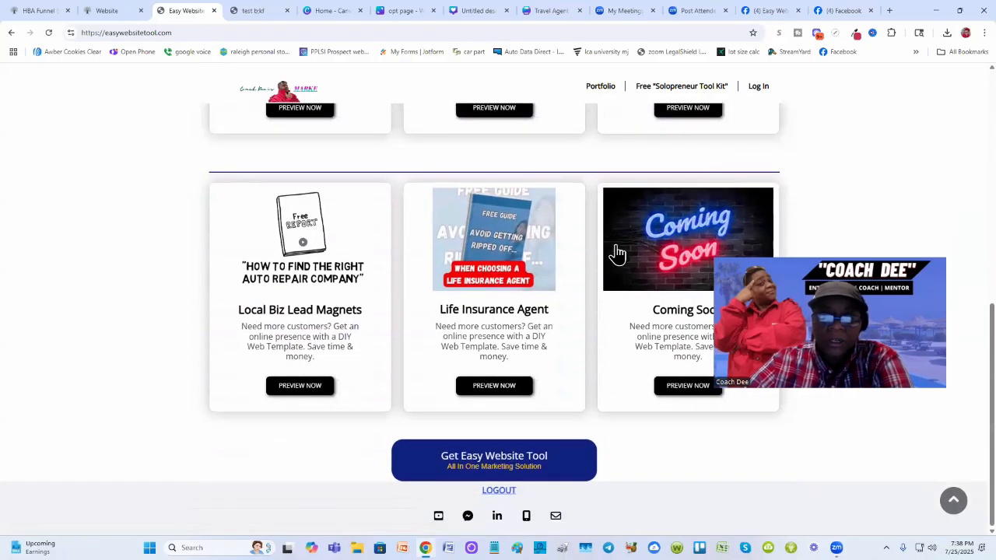
scroll(632, 298, up, 1)
scroll(638, 290, down, 1)
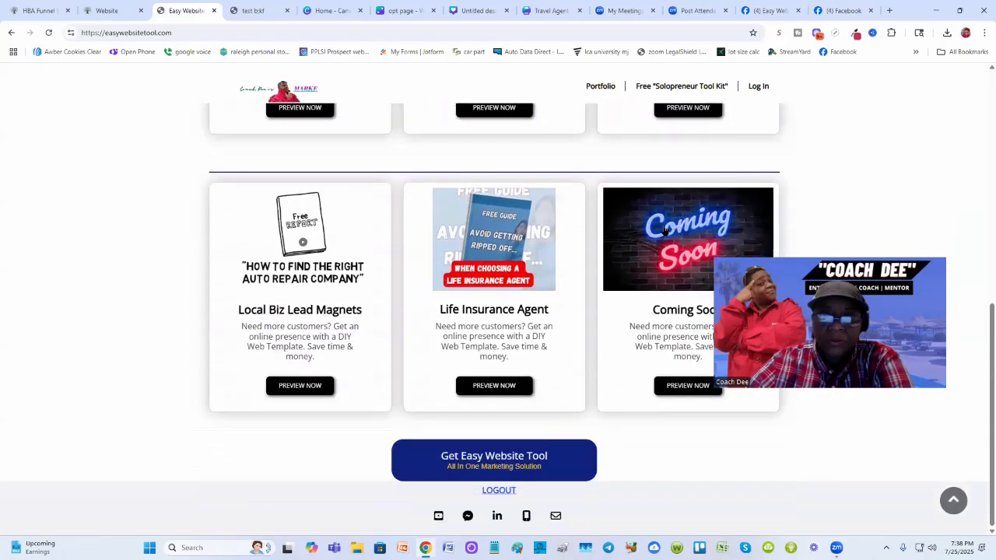
scroll(642, 283, up, 8)
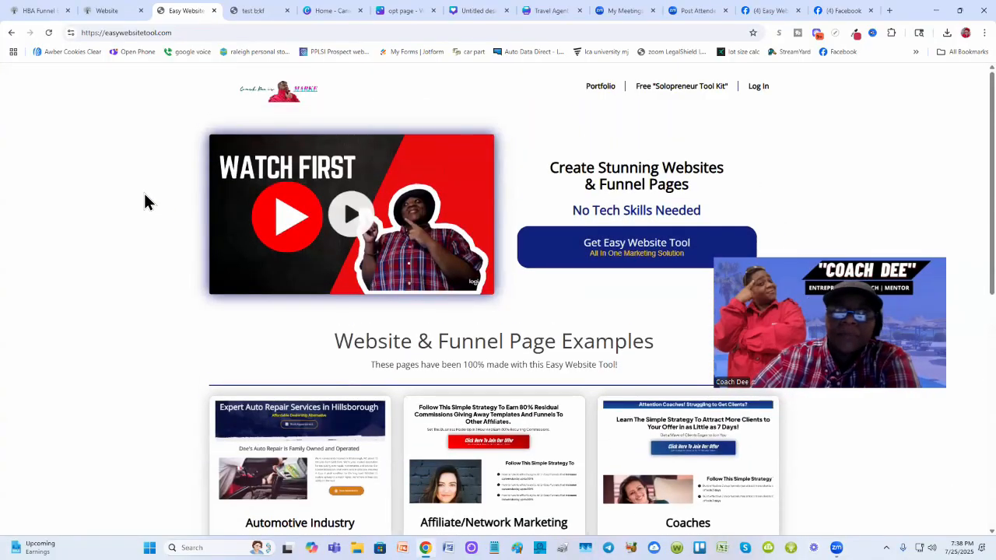
- Go back to the checklist PDF, scroll through it, and return to the training-demo-travel opt-in page
click(12, 33)
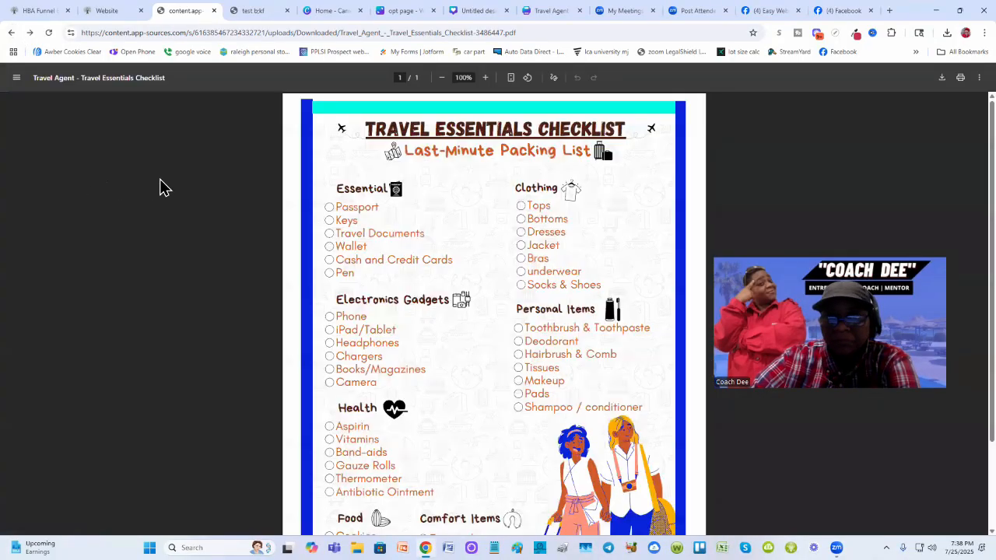
scroll(451, 272, down, 3)
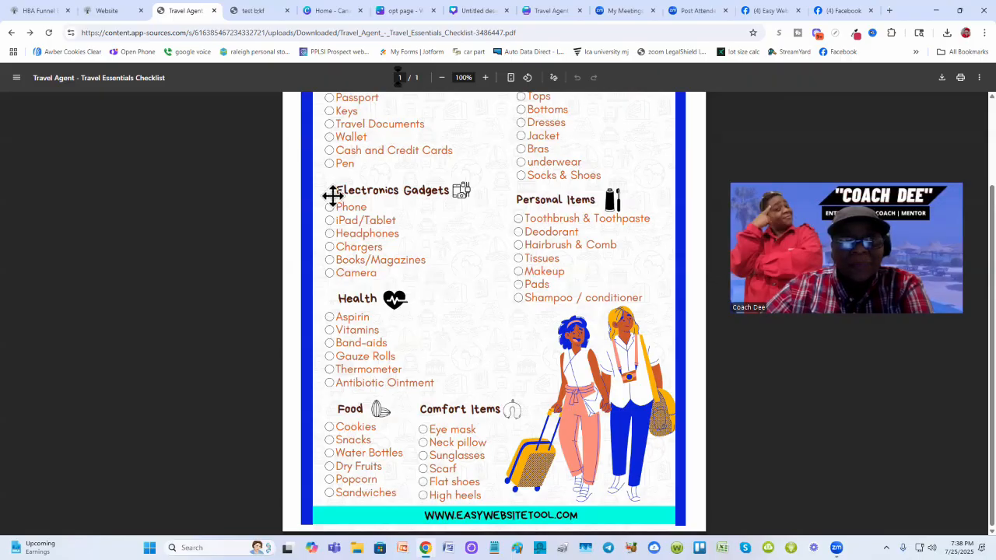
scroll(333, 195, up, 2)
click(11, 33)
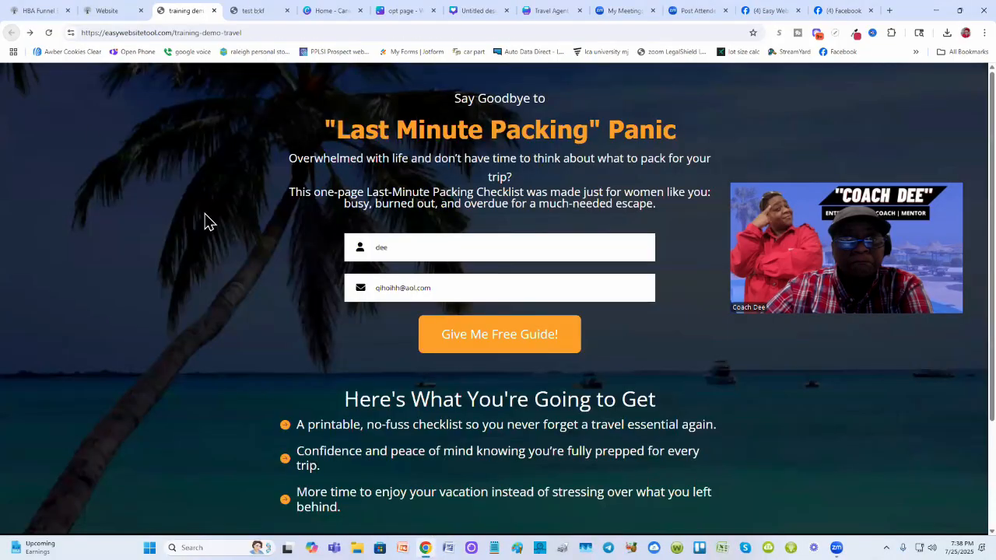